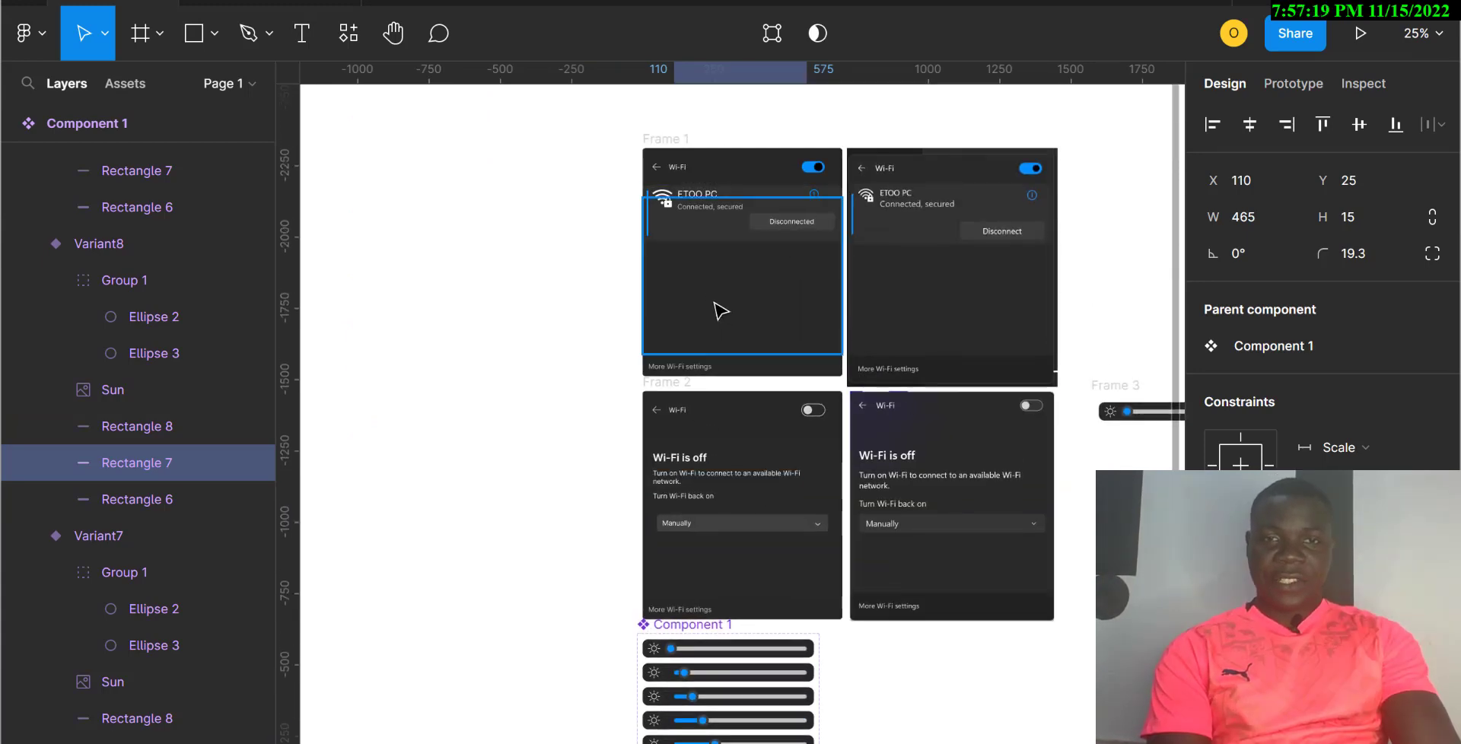
Step: Look over the Wi-Fi frames, then start a new design file in a new tab
left_click(720, 310)
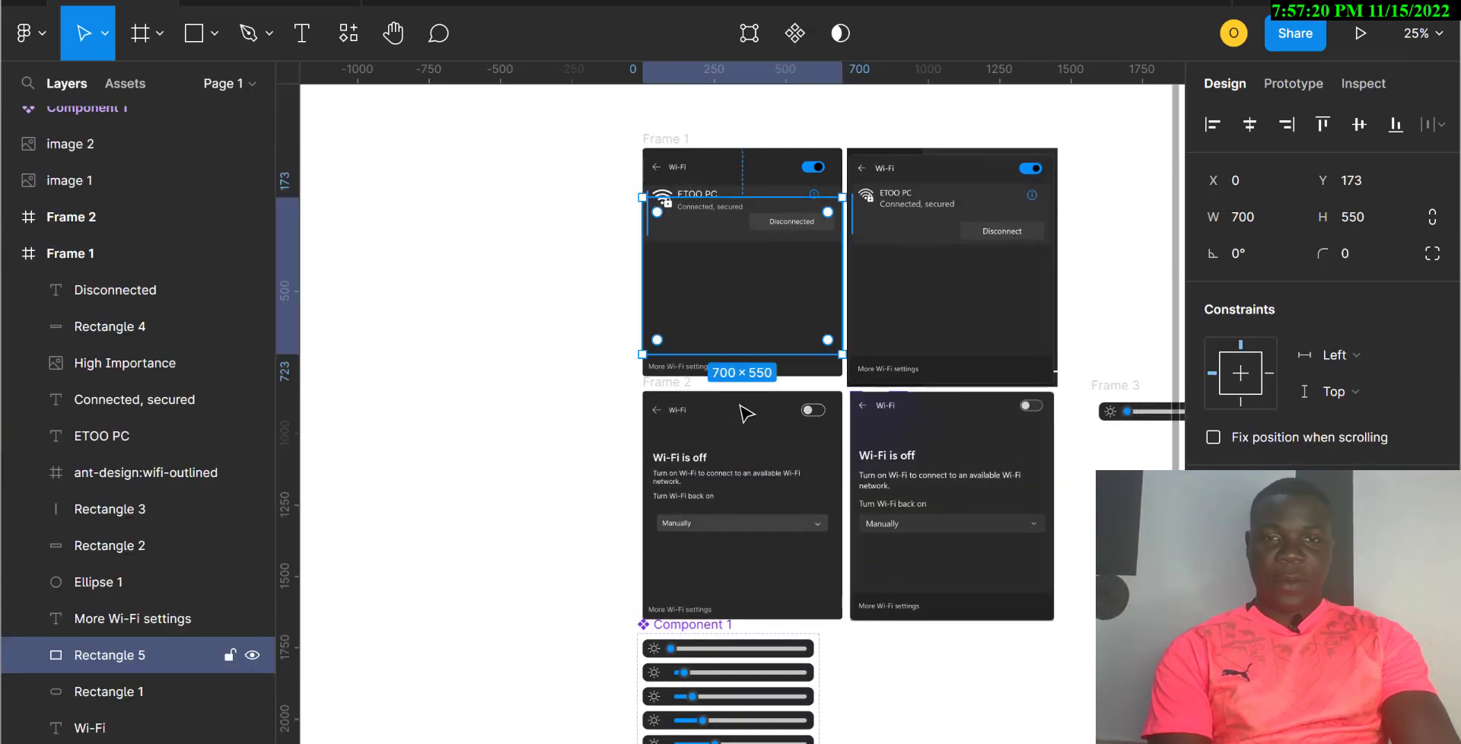
left_click(750, 461)
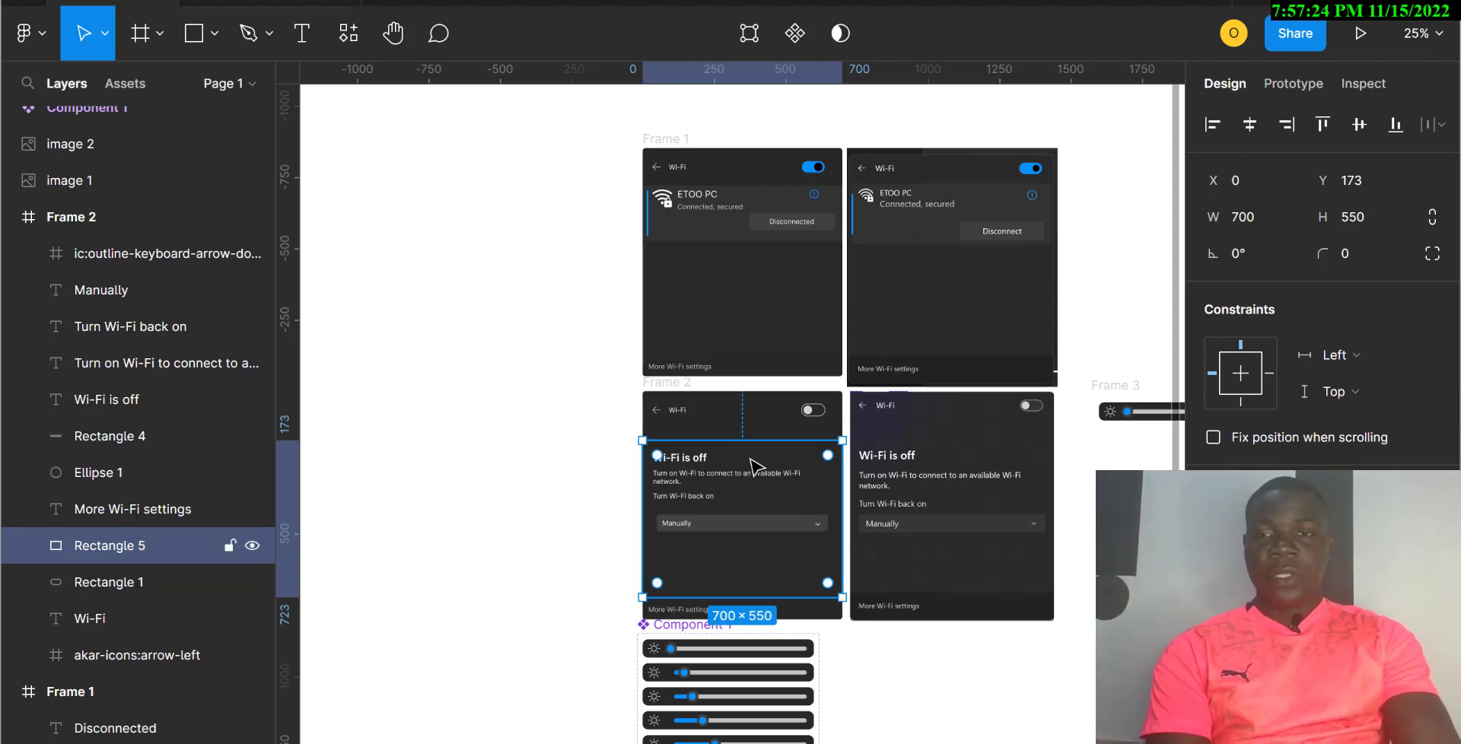
scroll(753, 465, "down", 3)
scroll(753, 465, "right", 3)
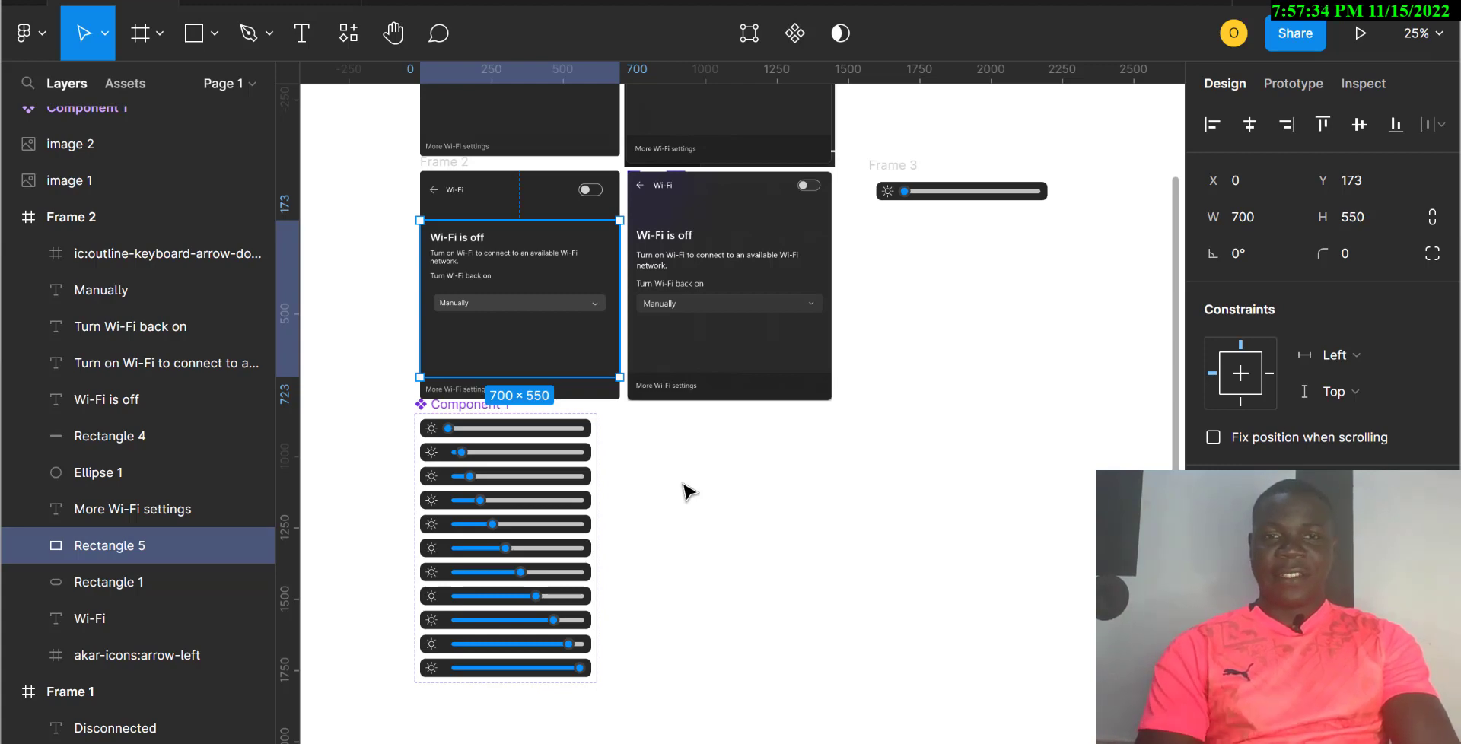
key("ctrl+alt+Return")
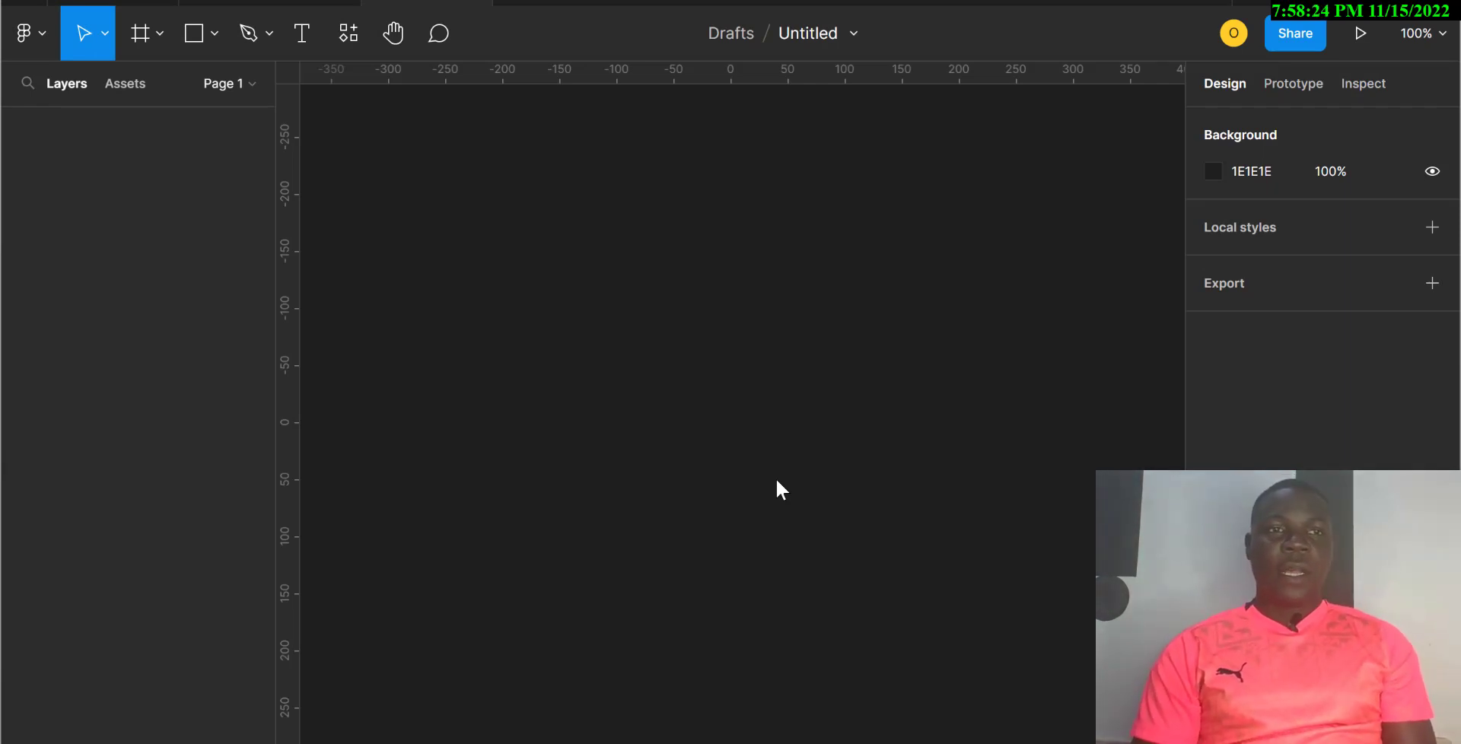
Step: Draw a 600×64 rectangle on the canvas and move it left
left_click(196, 44)
left_click_drag(517, 262, 786, 322)
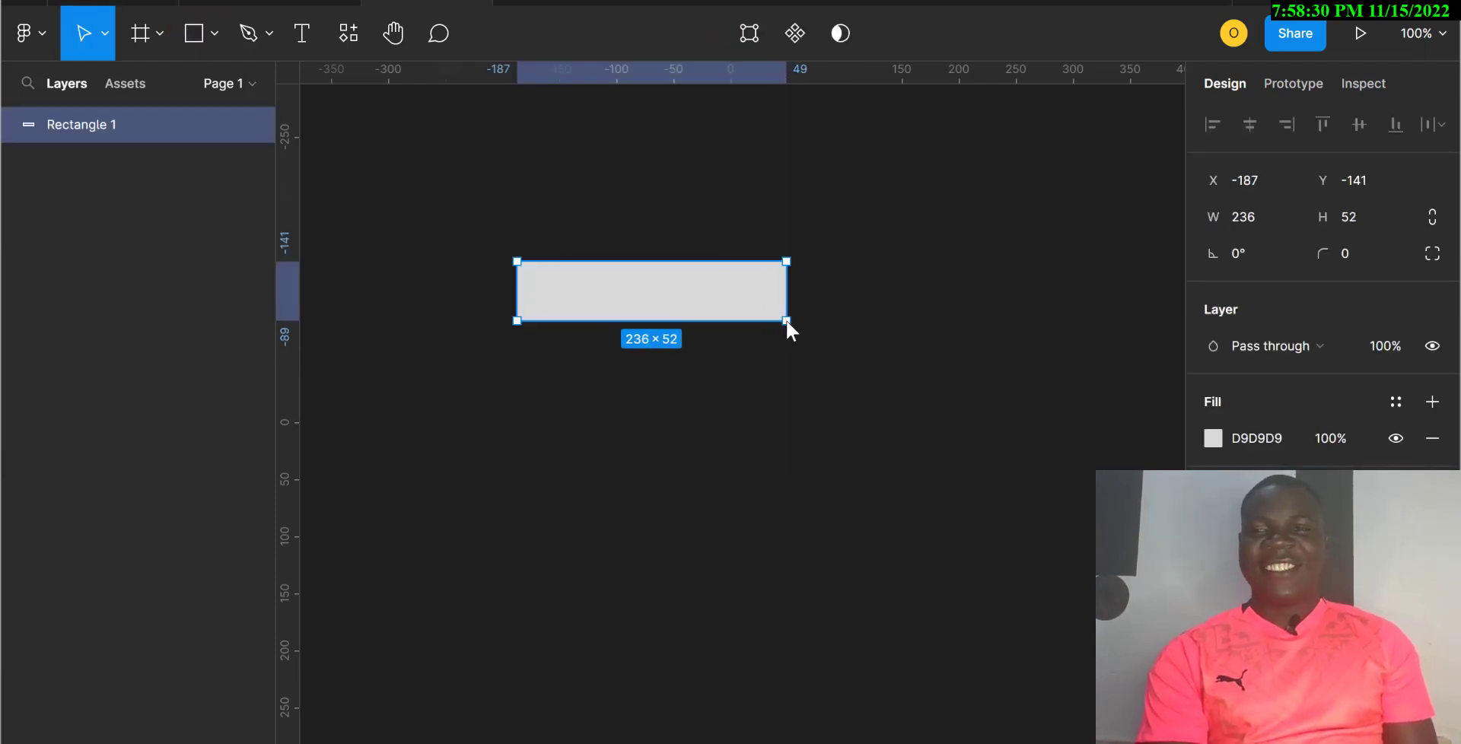
left_click(1265, 210)
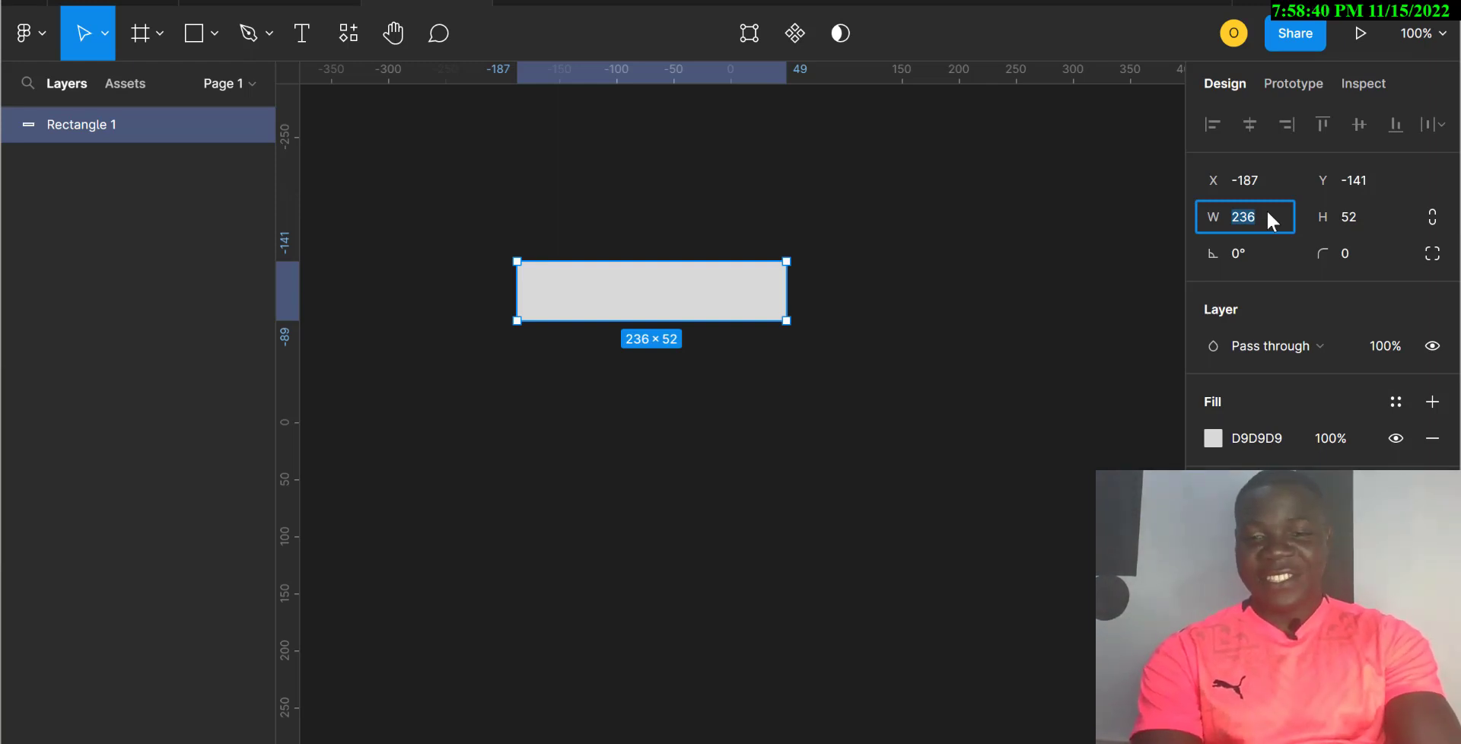
left_click(1351, 216)
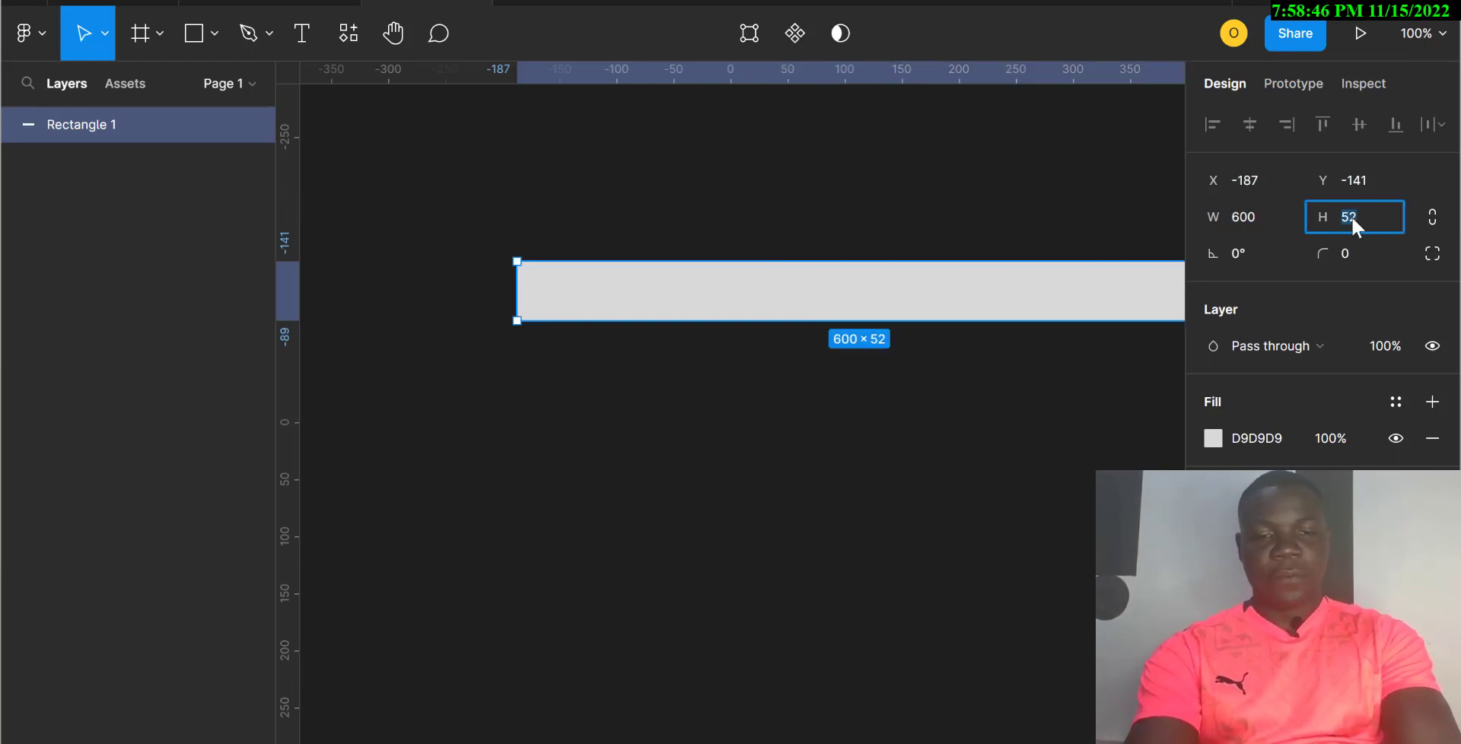
type("64")
key("Return")
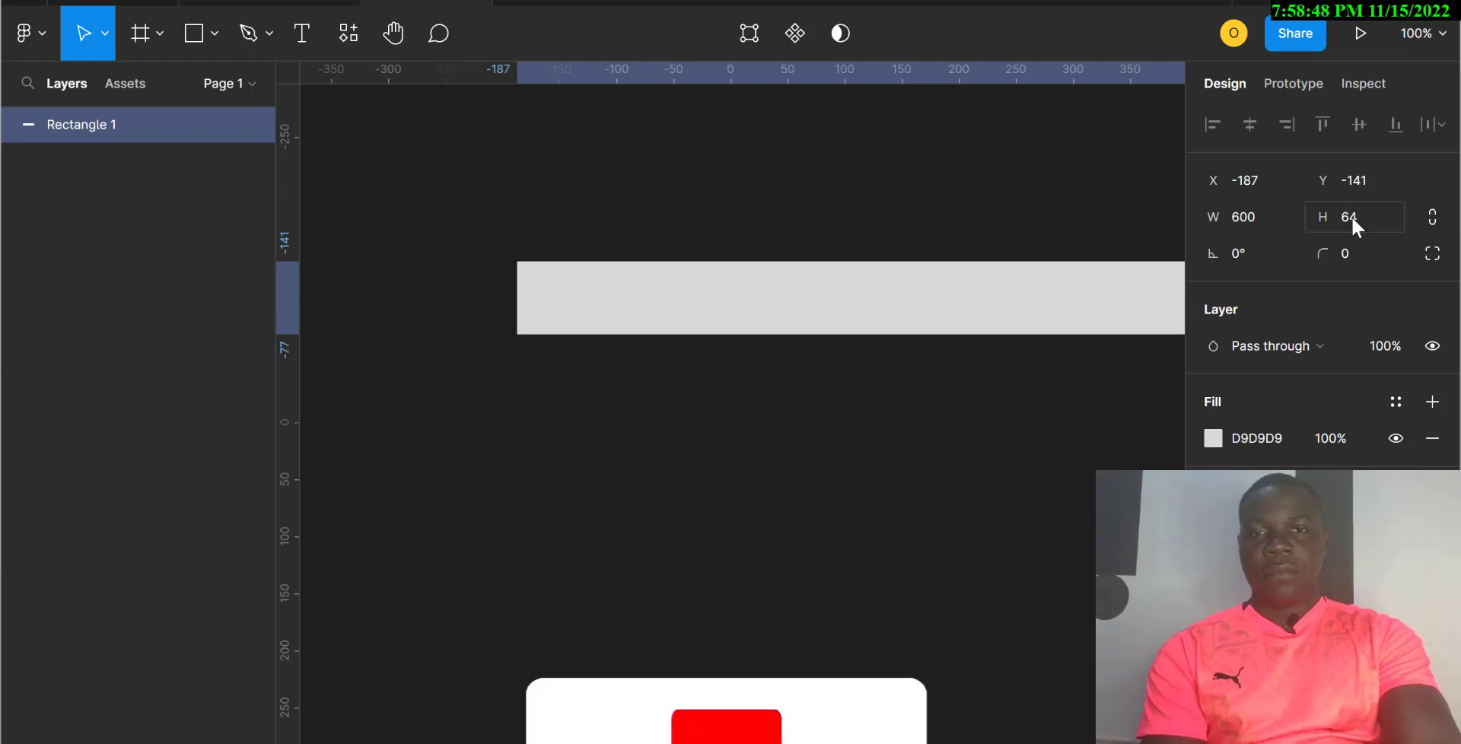
left_click_drag(1057, 321, 903, 362)
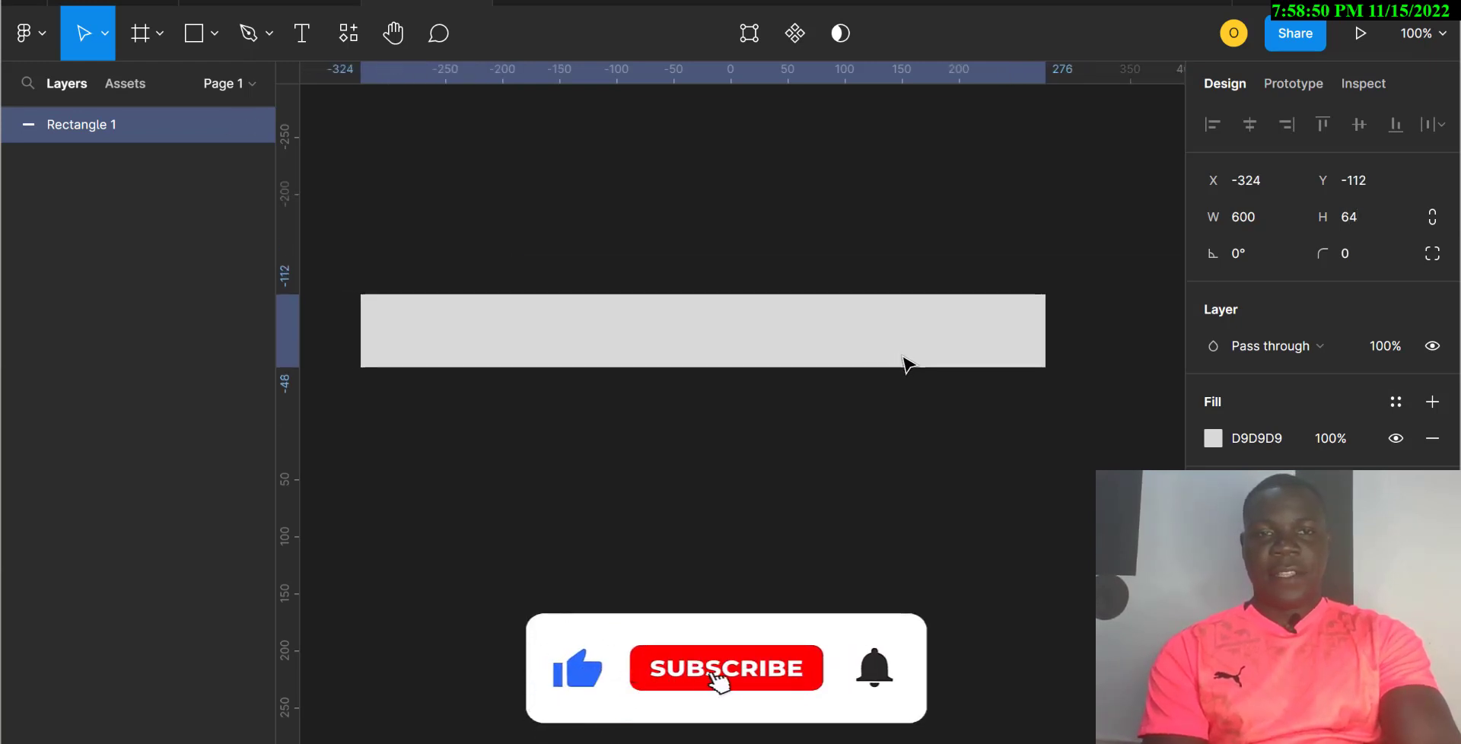
Step: Give the bar a corner radius of 20 and a dark grey 404040 fill
left_click(1346, 254)
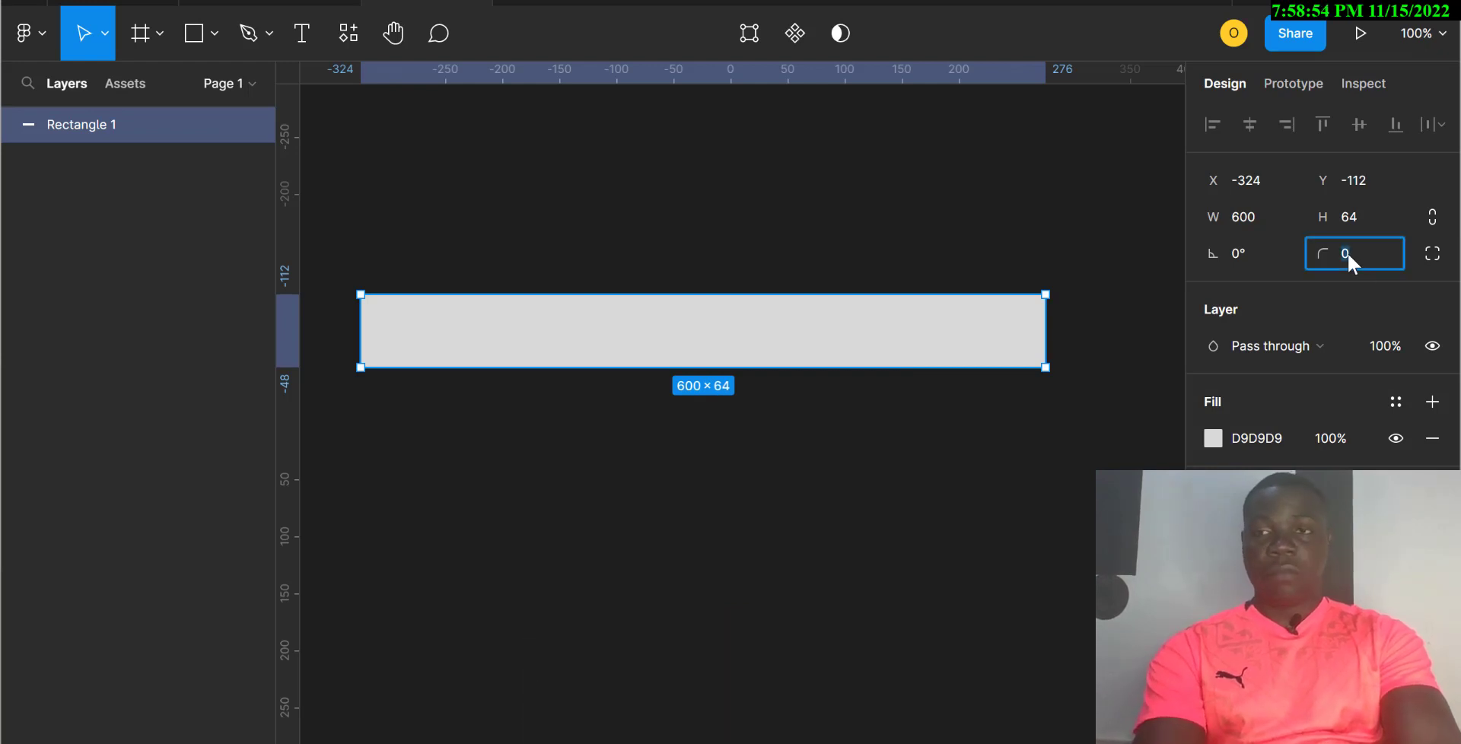
type("20")
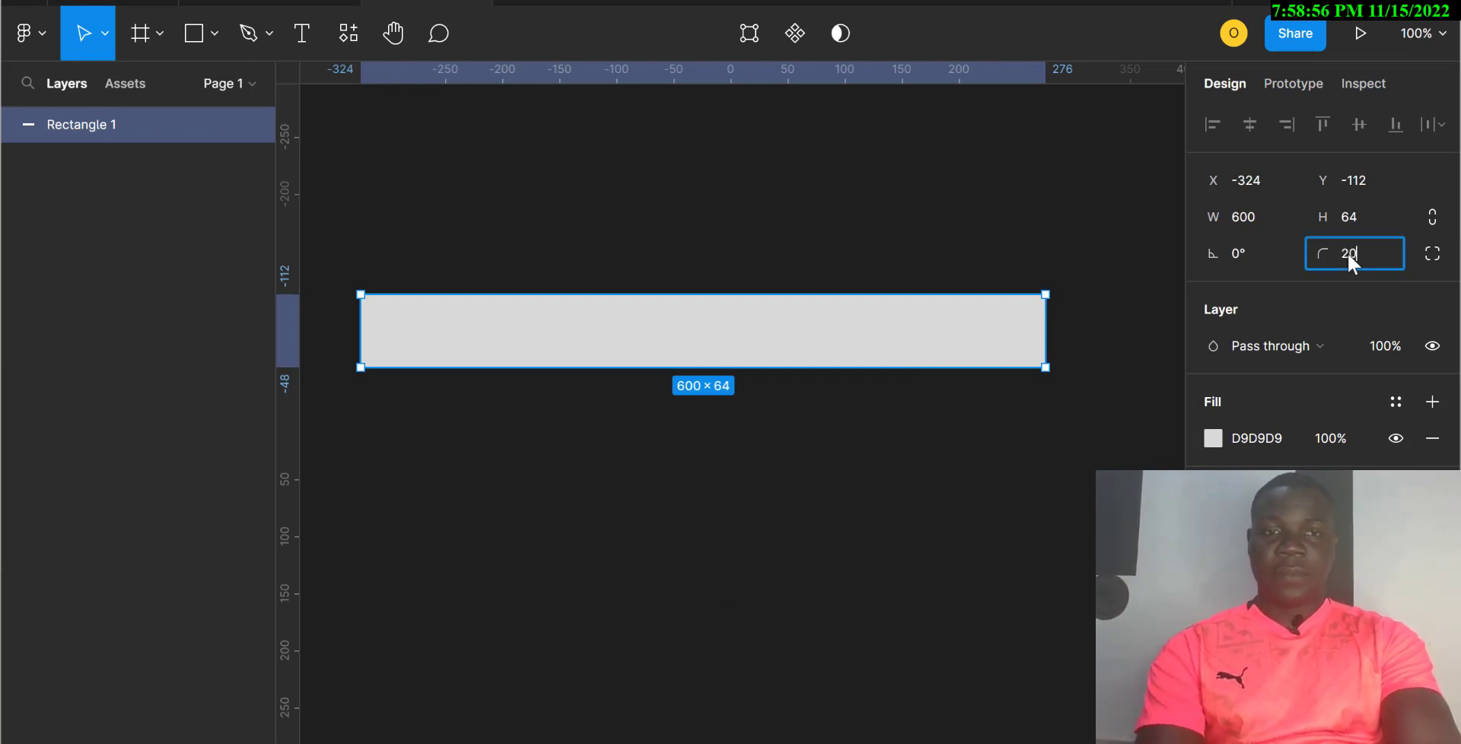
key("Return")
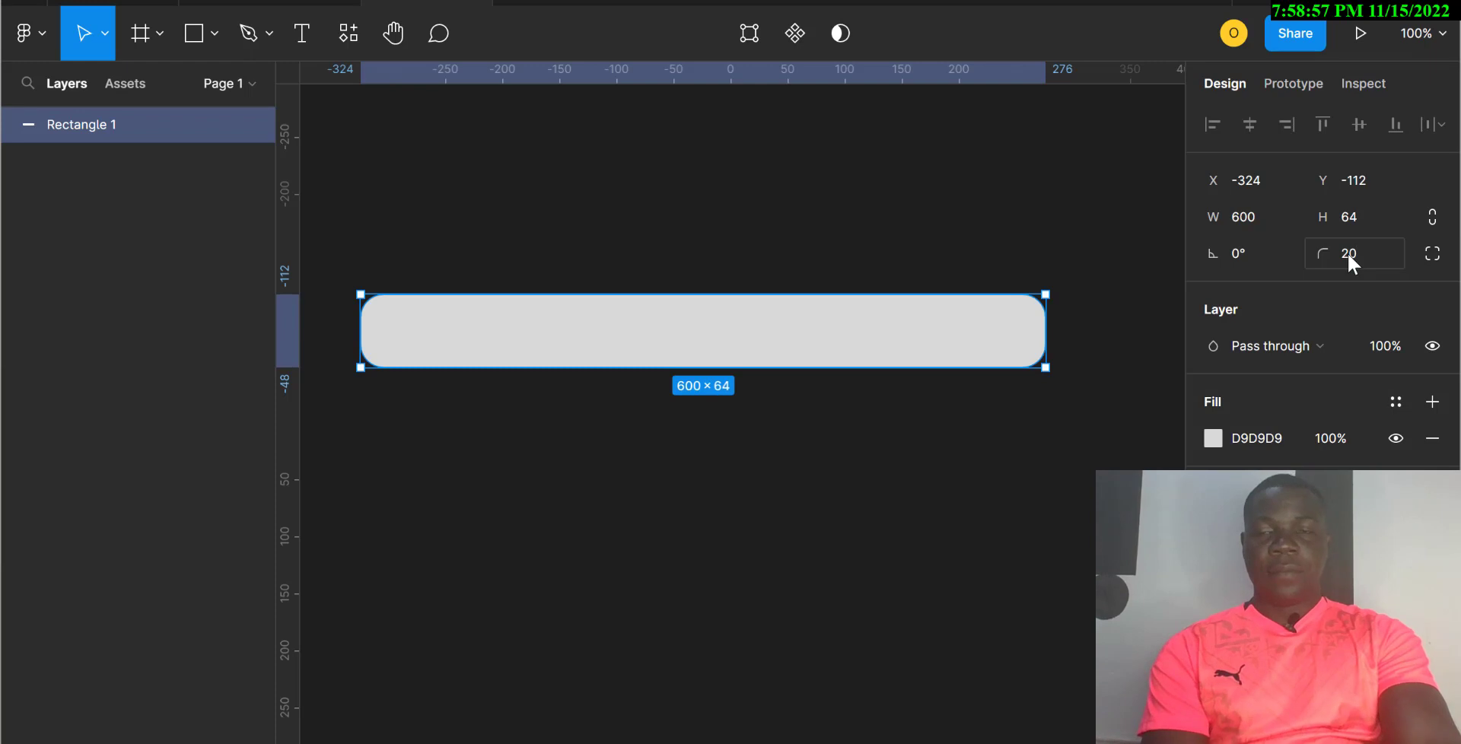
left_click(1272, 439)
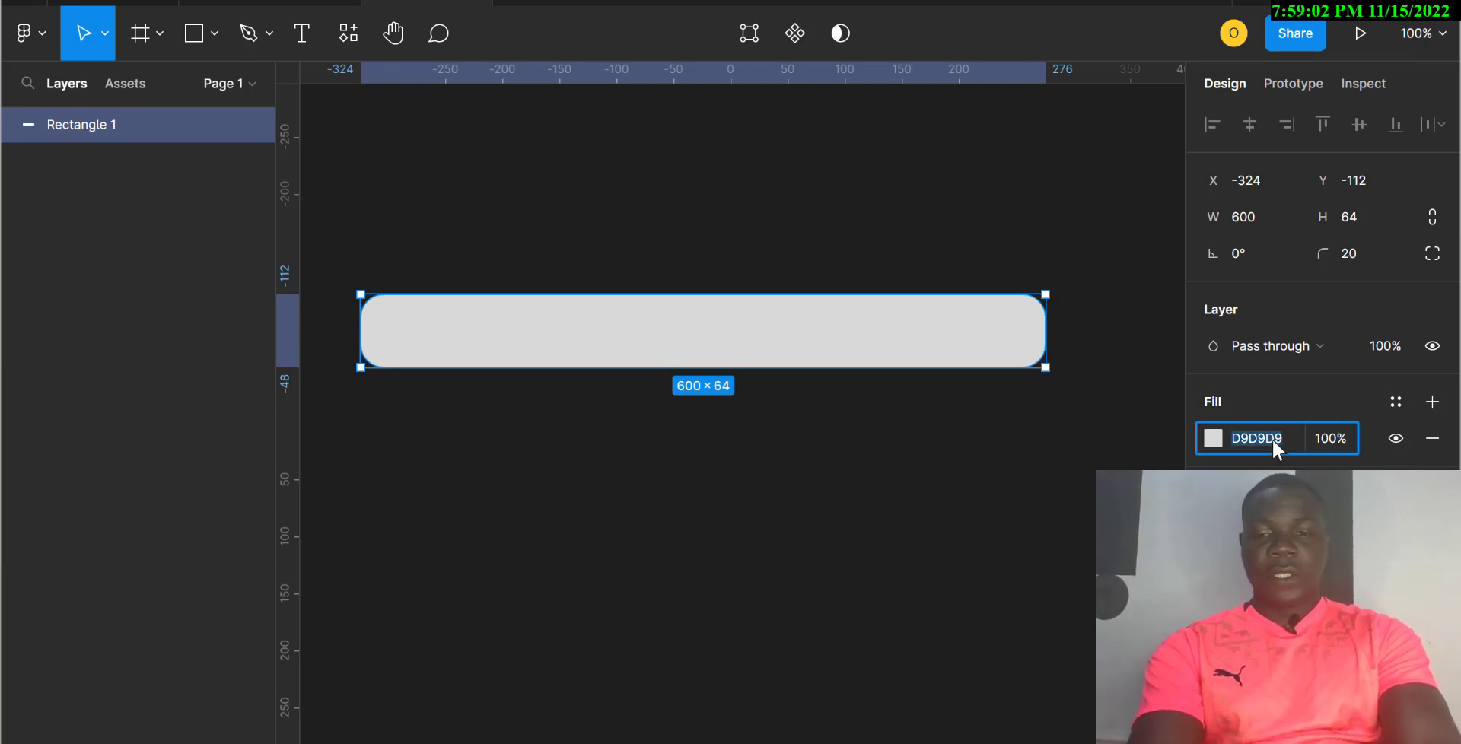
type("404040")
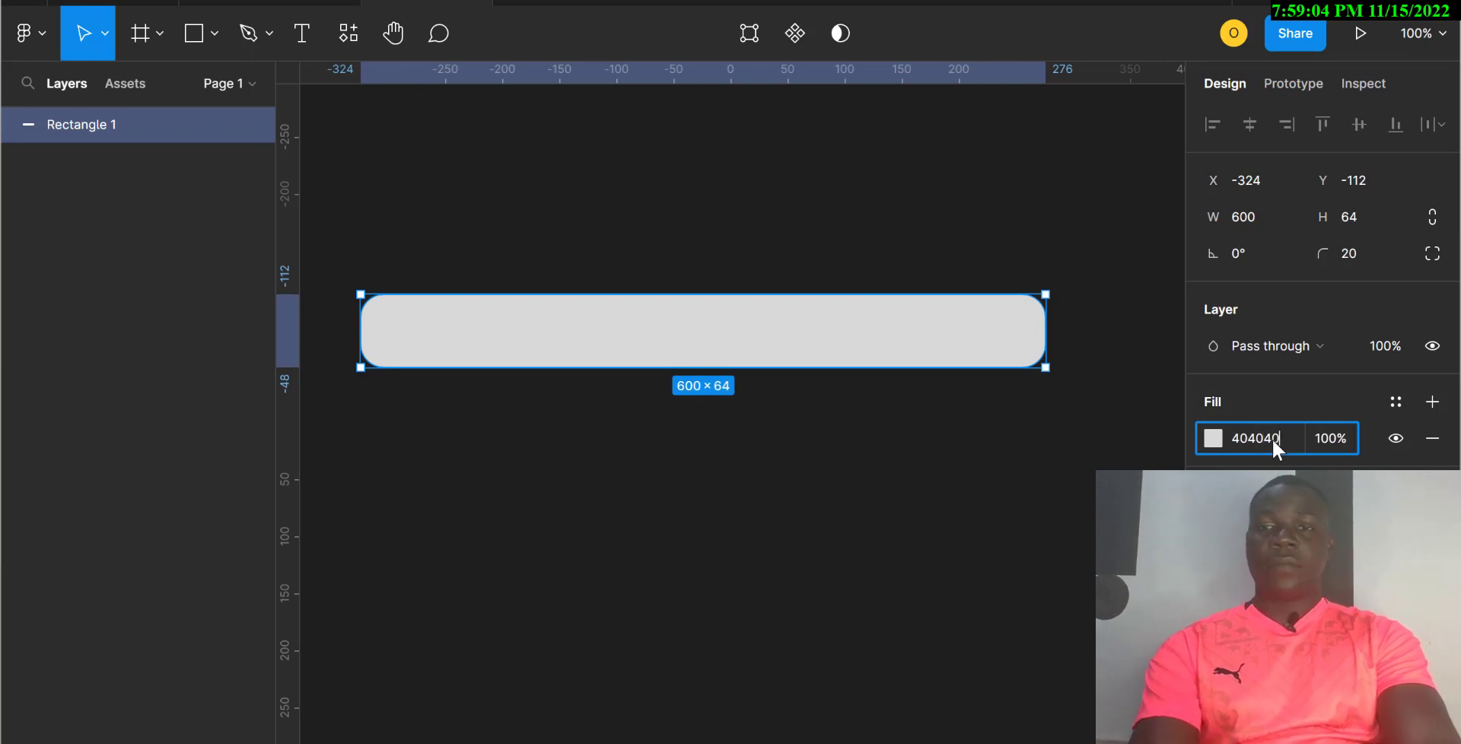
key("Return")
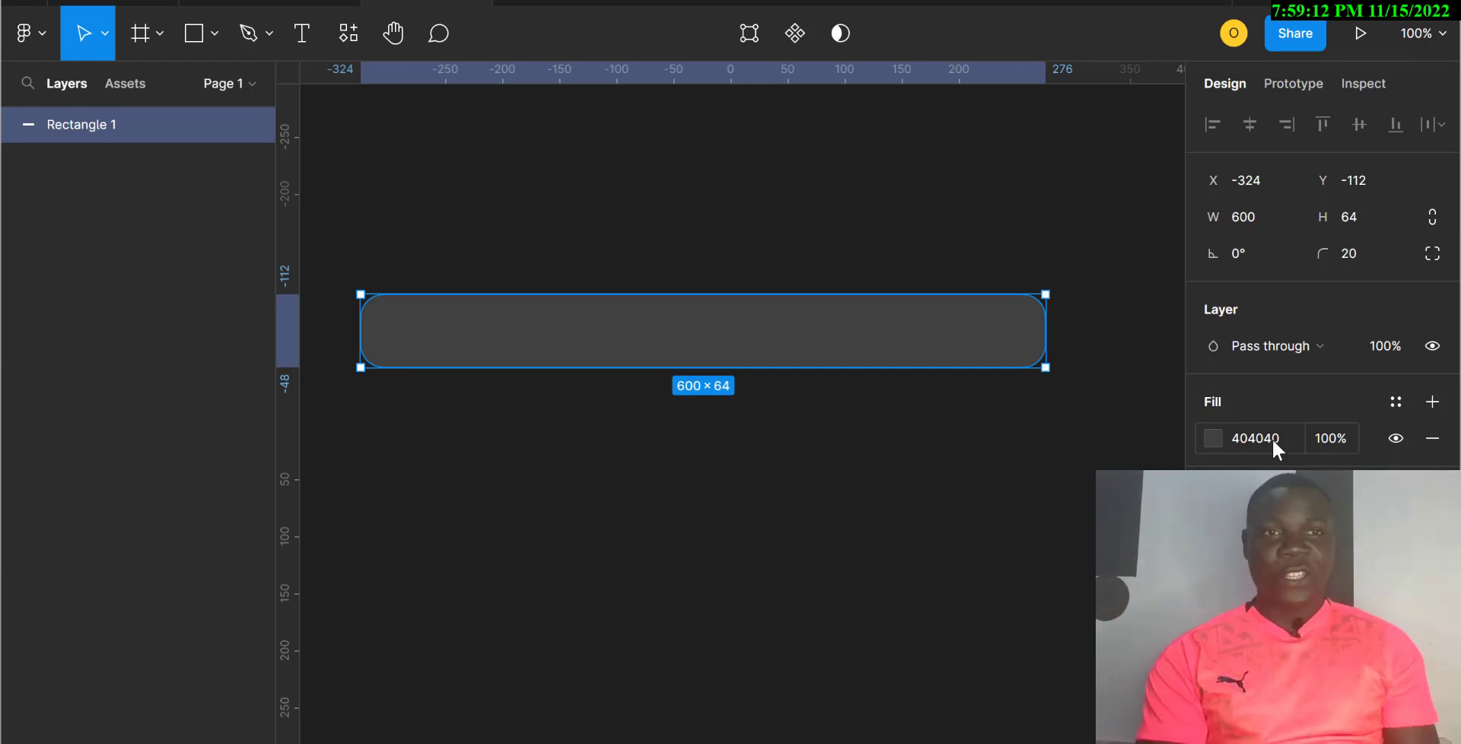
left_click(349, 48)
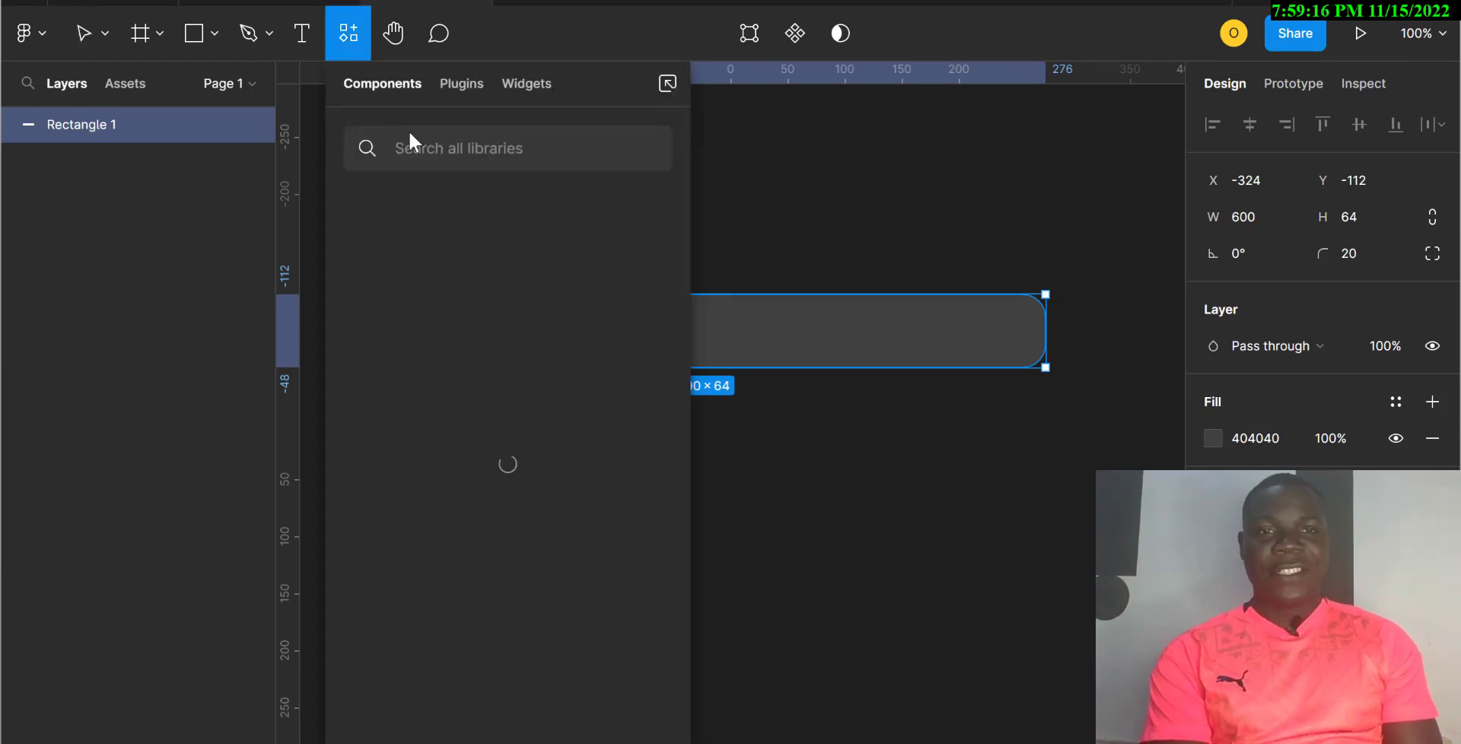
Step: Insert a sun icon onto the bar with the Icons8 plugin, searching 'brightness'
left_click(460, 88)
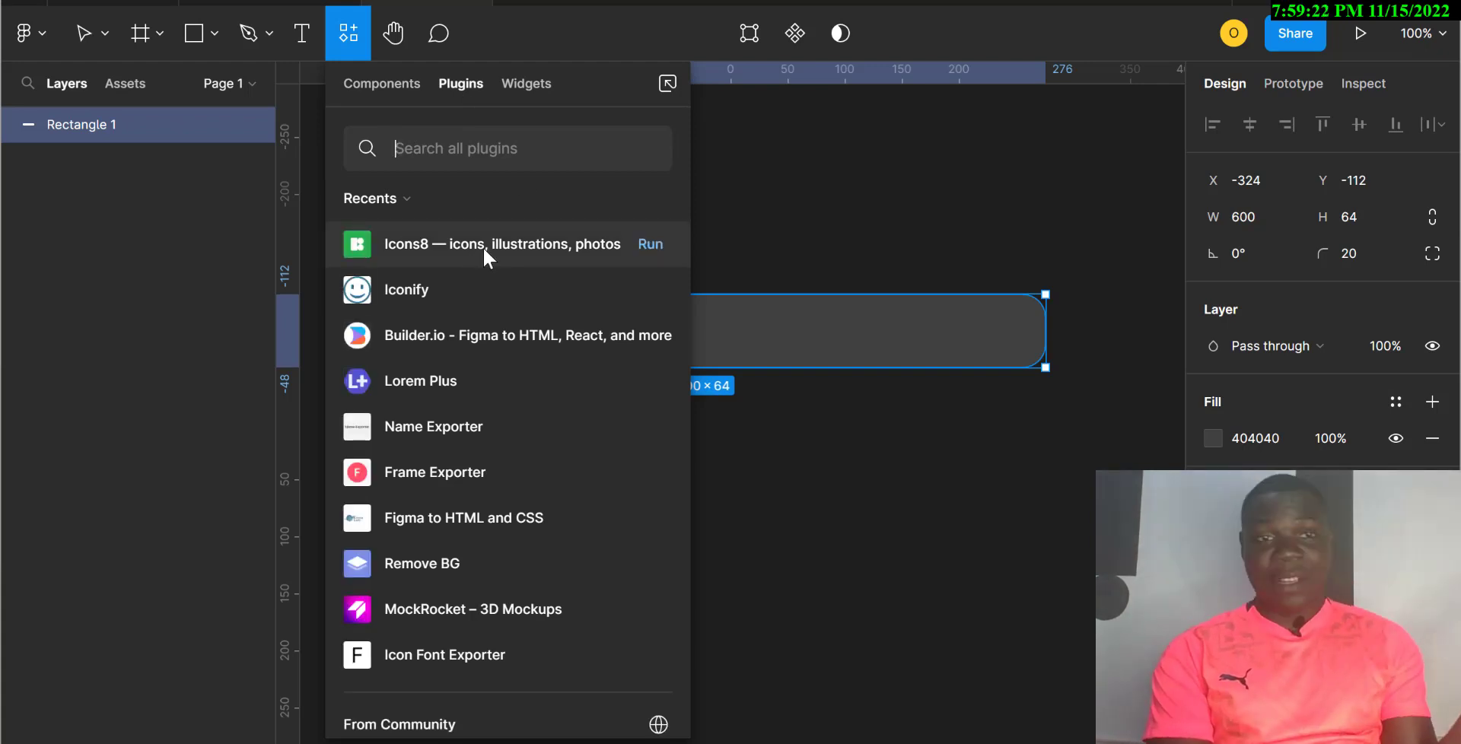
left_click(648, 242)
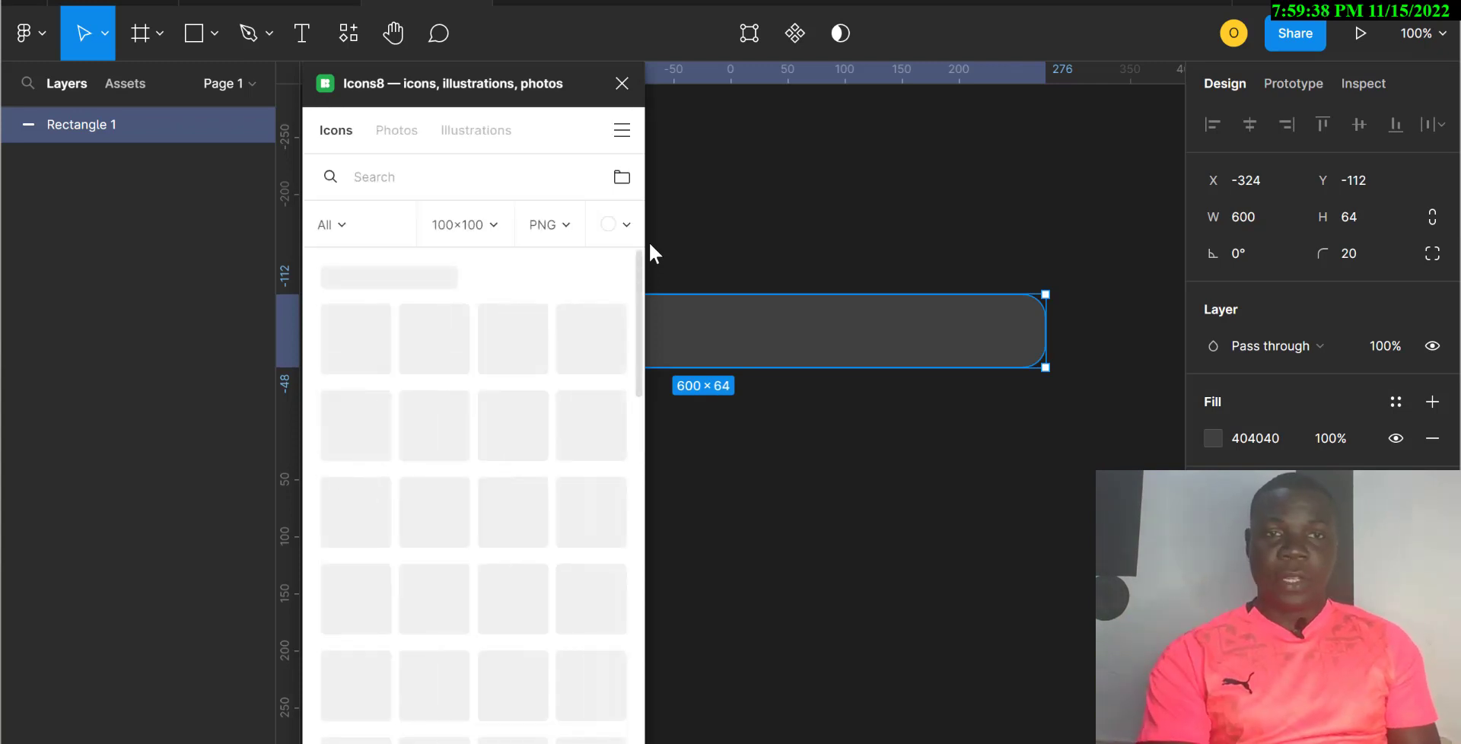
left_click(445, 184)
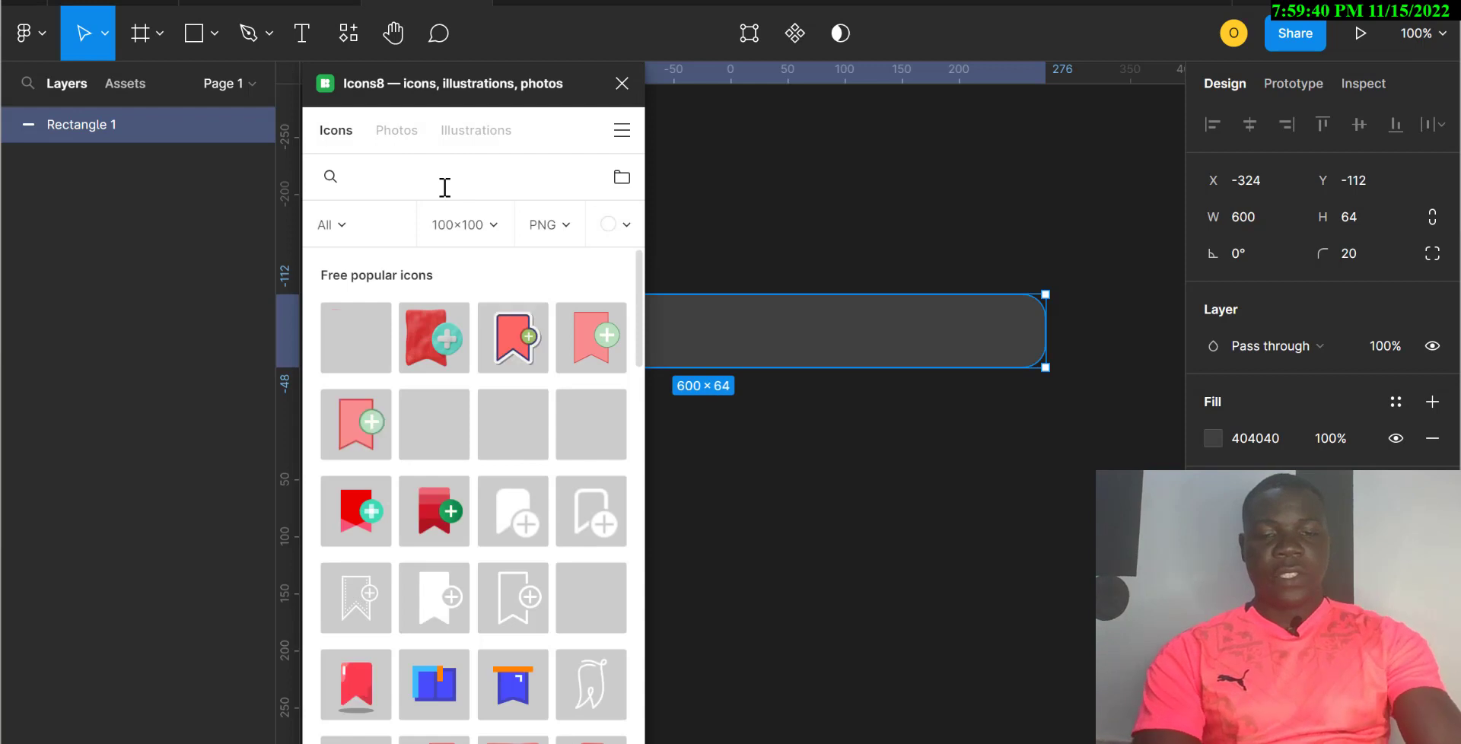
type("bri")
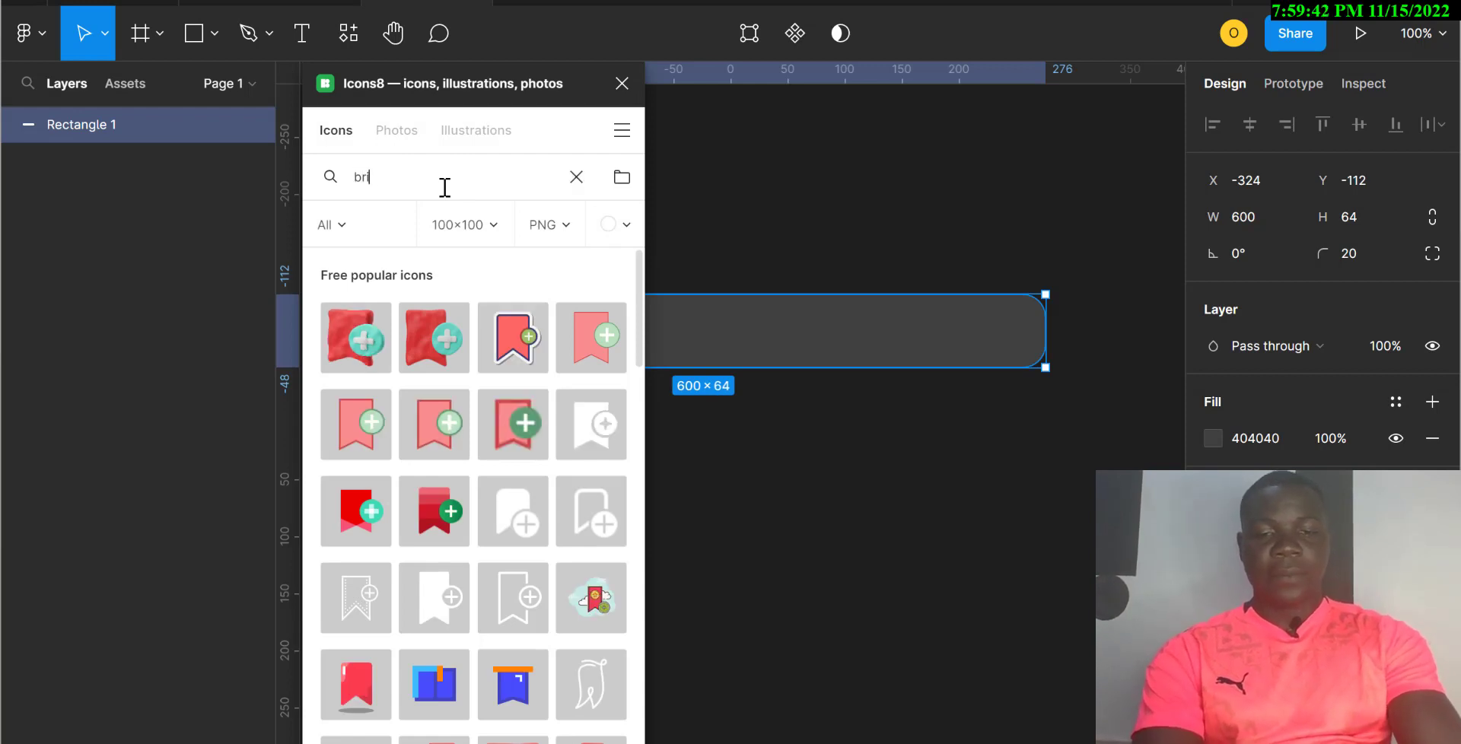
type("ghtness")
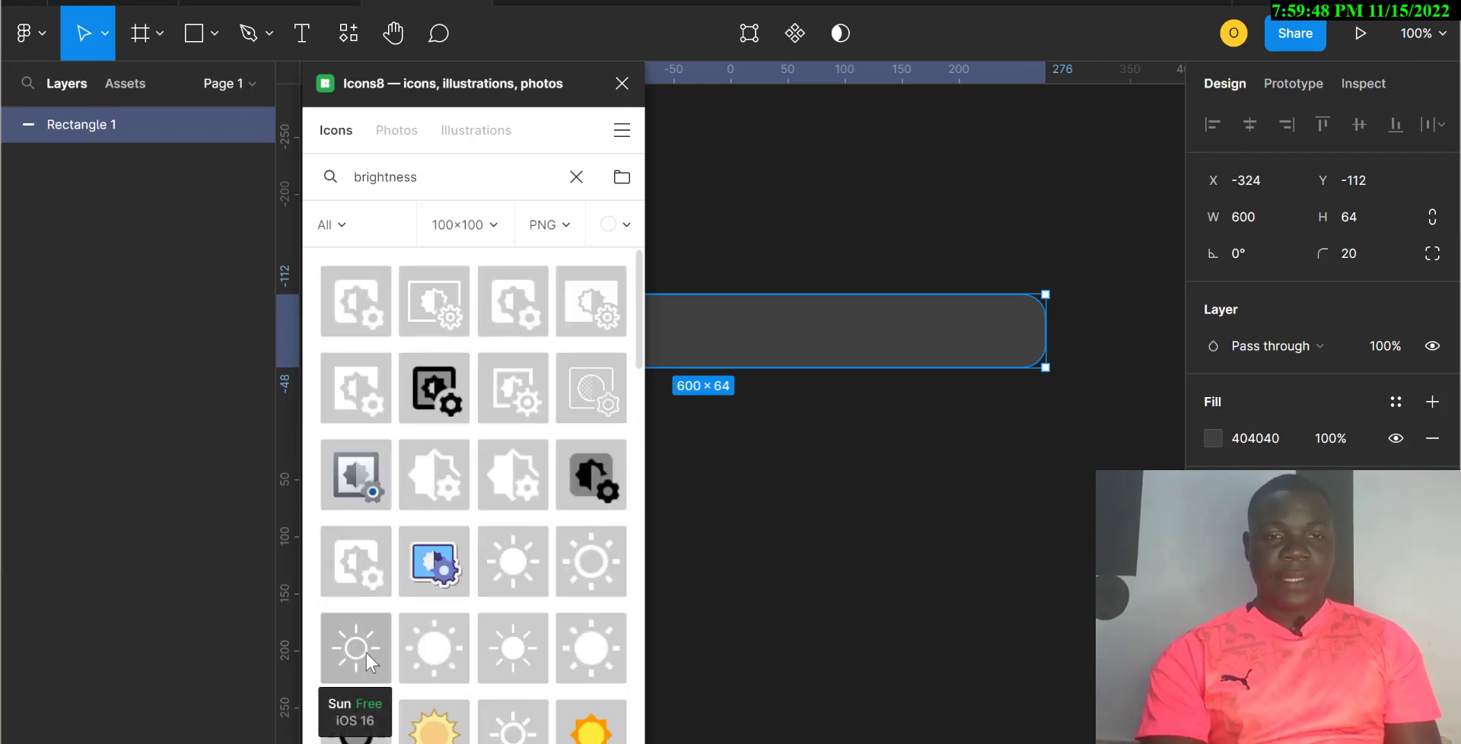
left_click_drag(357, 653, 736, 332)
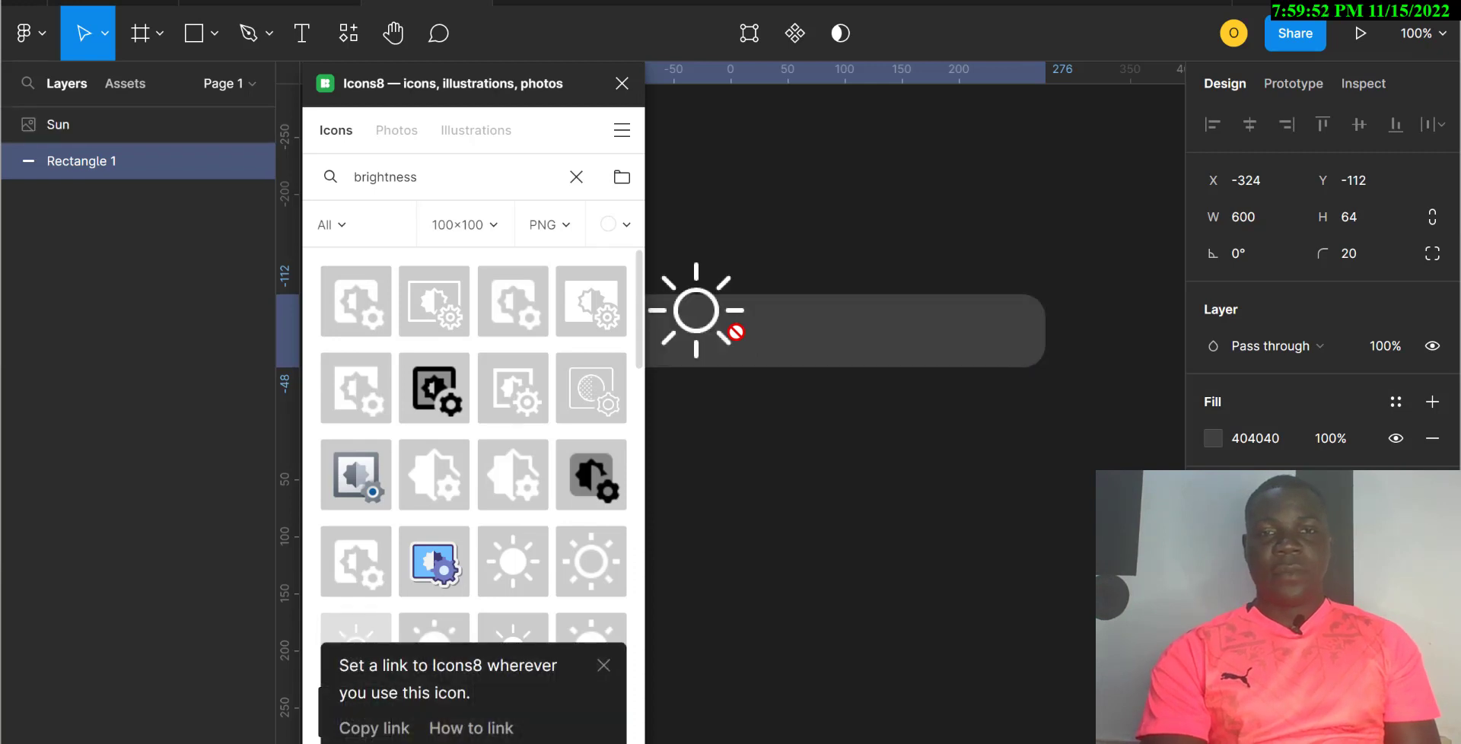
left_click(728, 333)
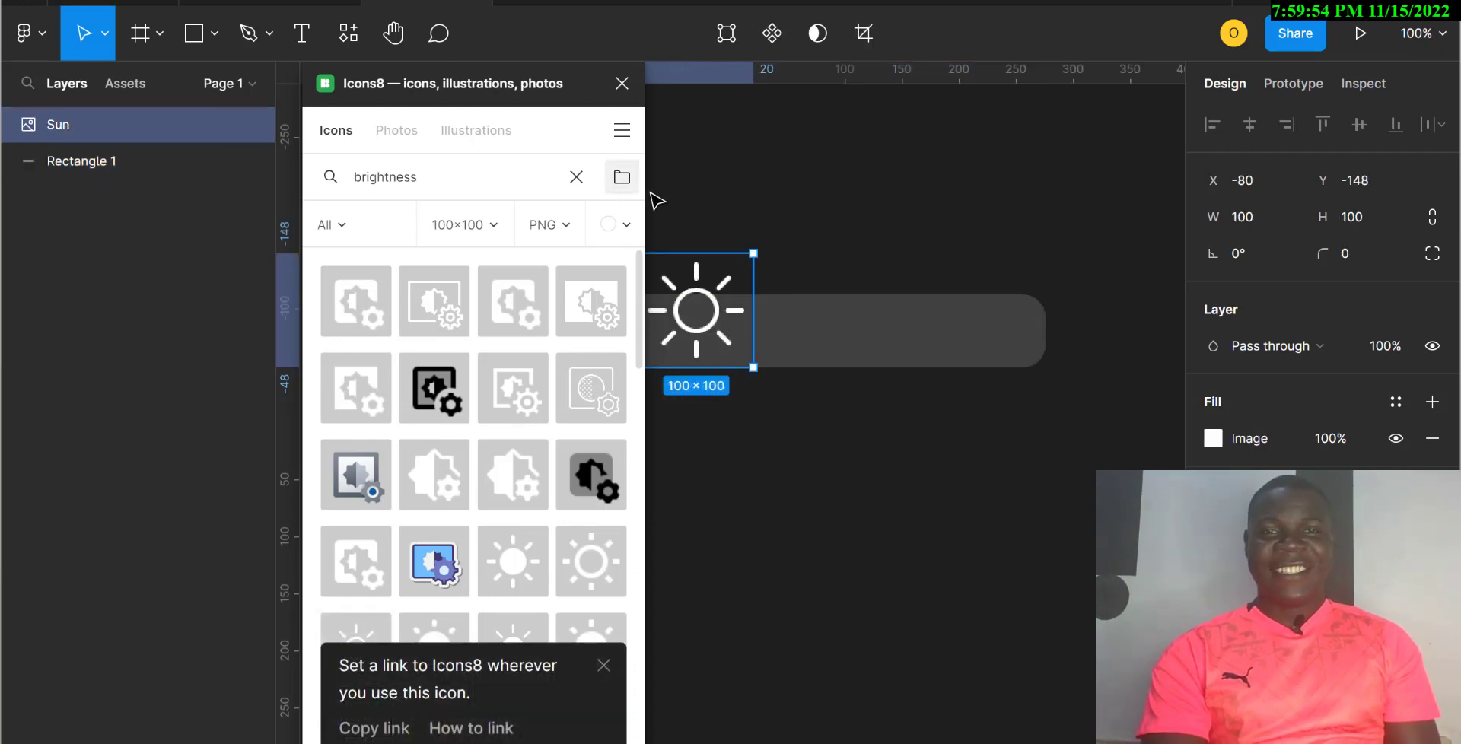
left_click(621, 83)
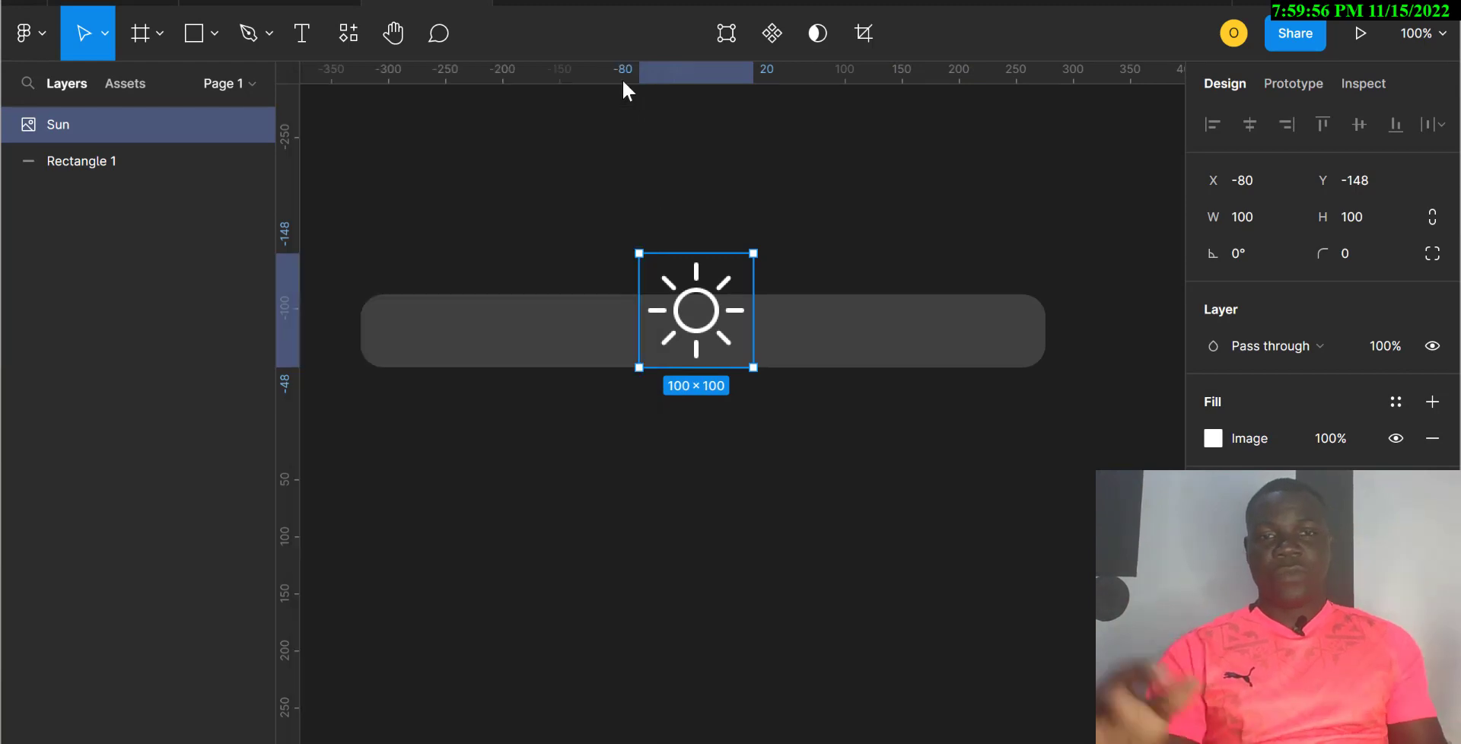
Step: Resize the sun icon to 50×50 and move it to the bar's left end
left_click(1248, 218)
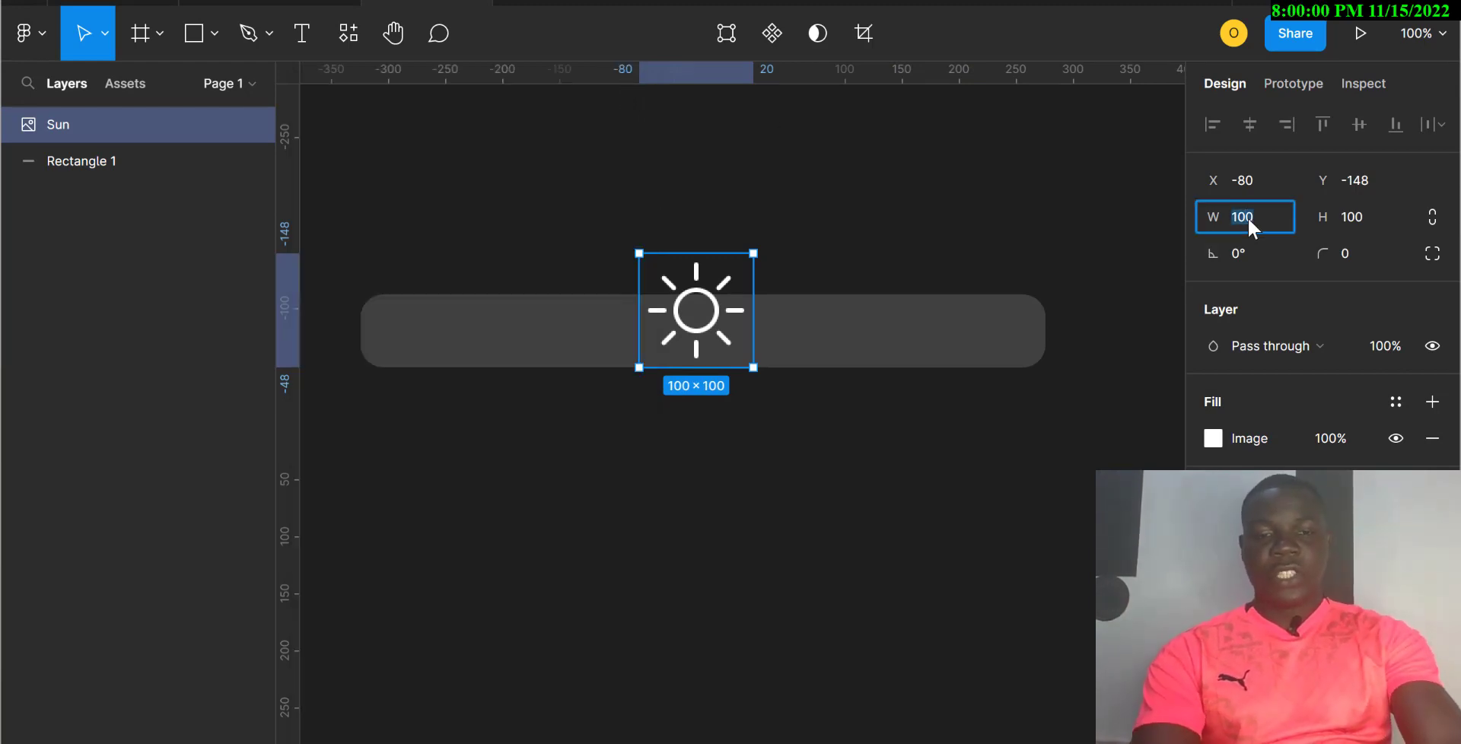
type("50")
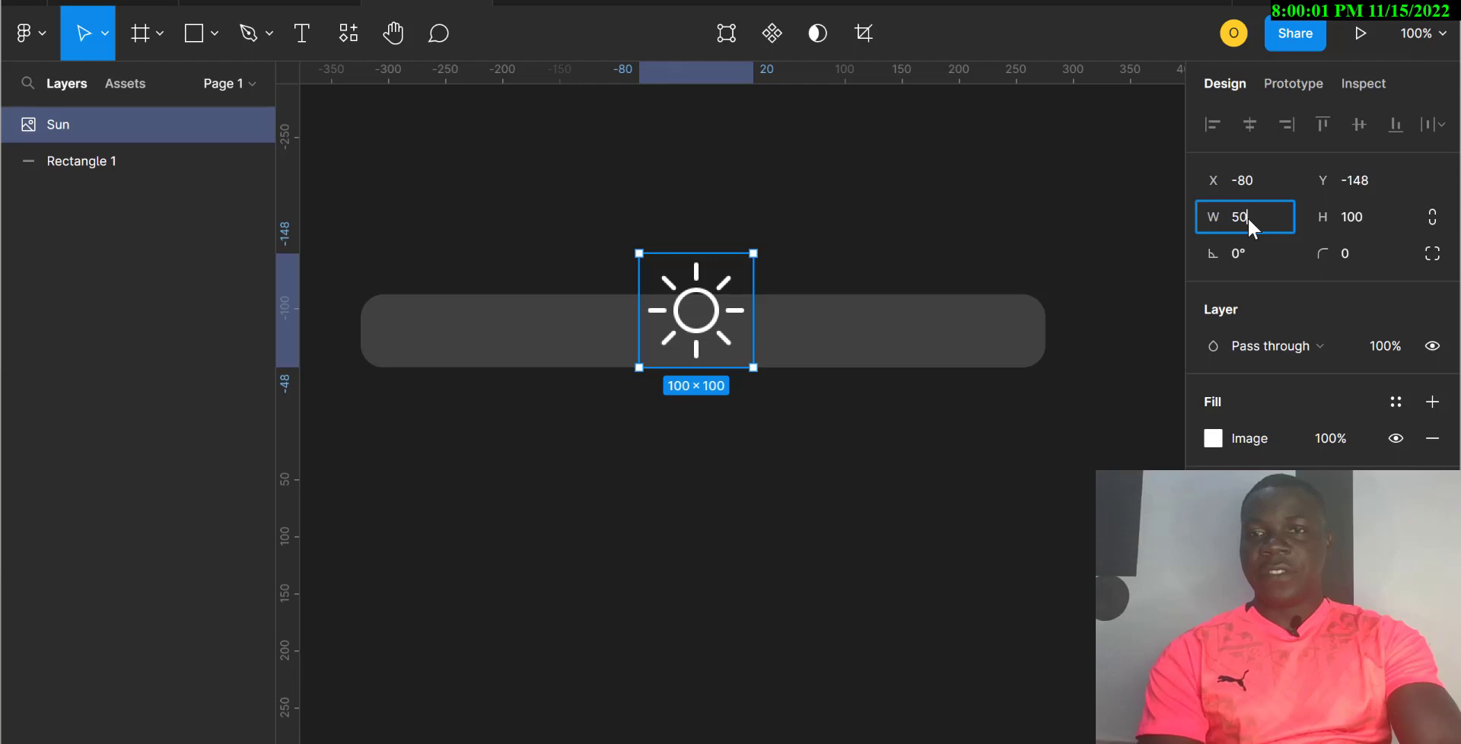
left_click(1354, 217)
type("50")
key("Return")
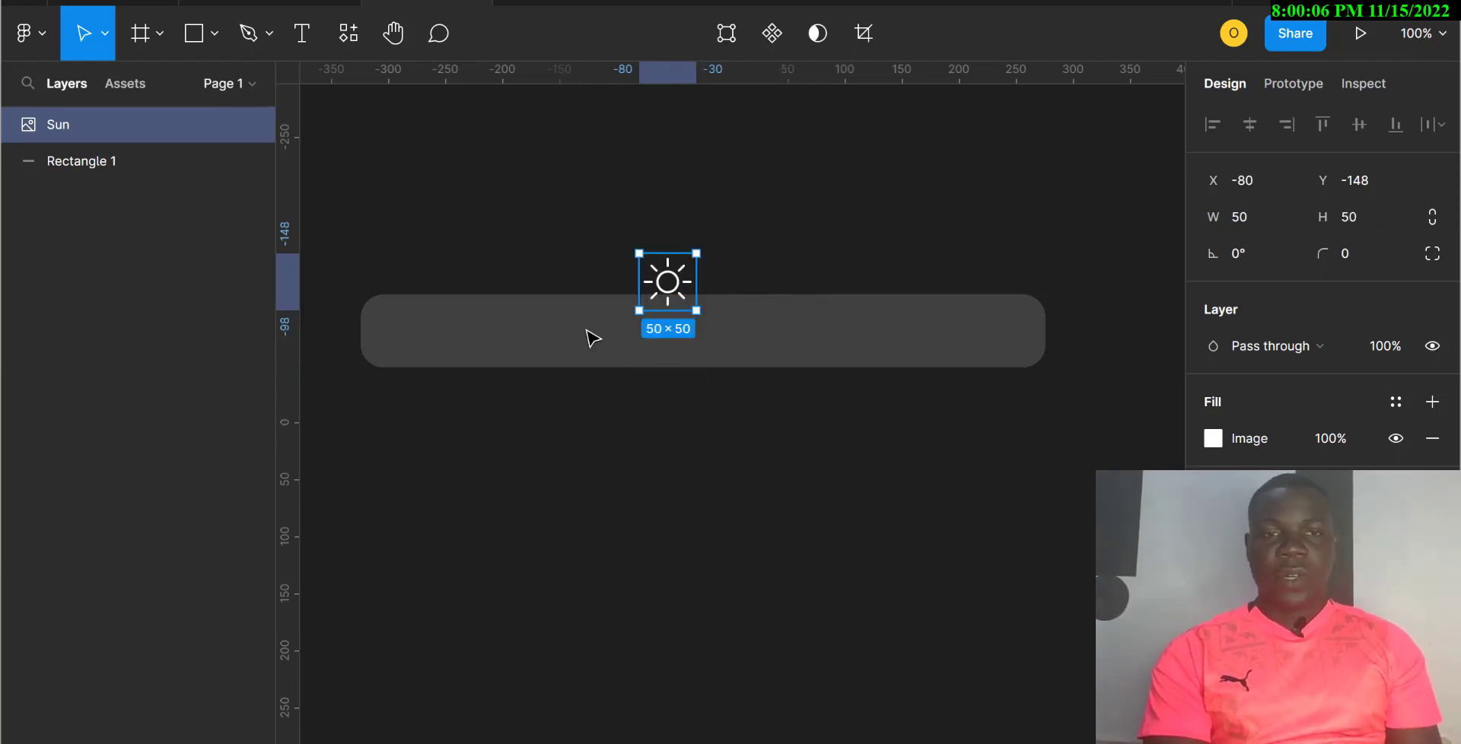
left_click_drag(675, 295, 417, 346)
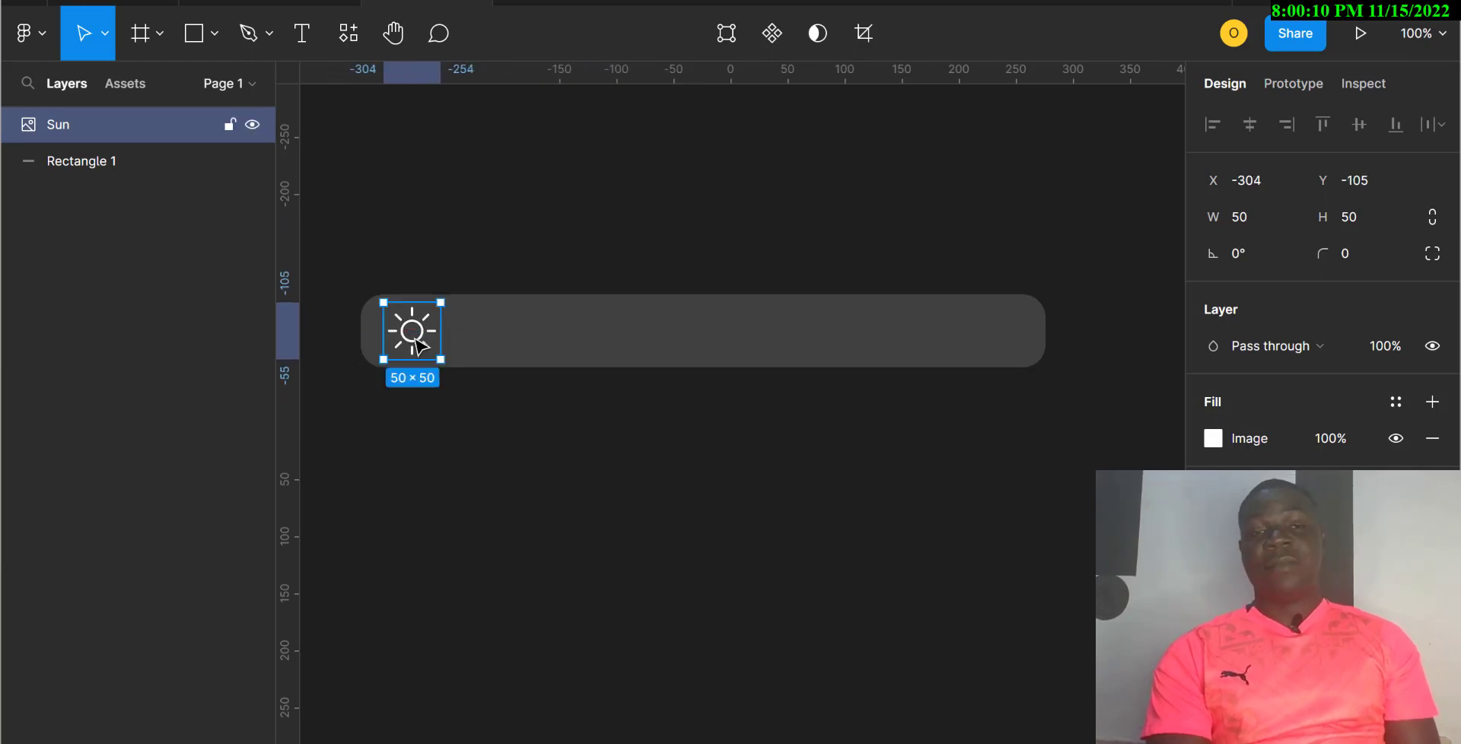
left_click(569, 342)
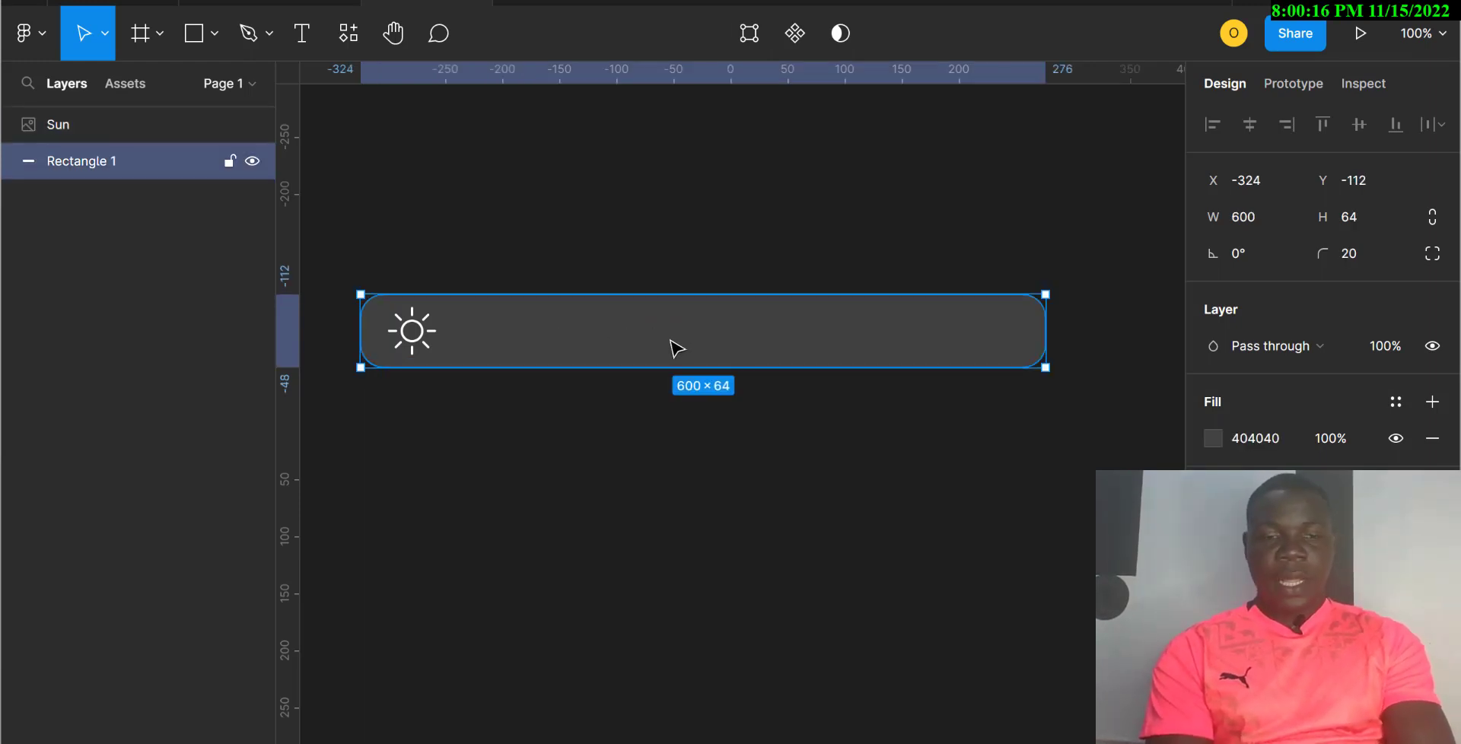
Step: Duplicate the bar, resize the copy to 465×15, and move it inside the background
key("ctrl+d")
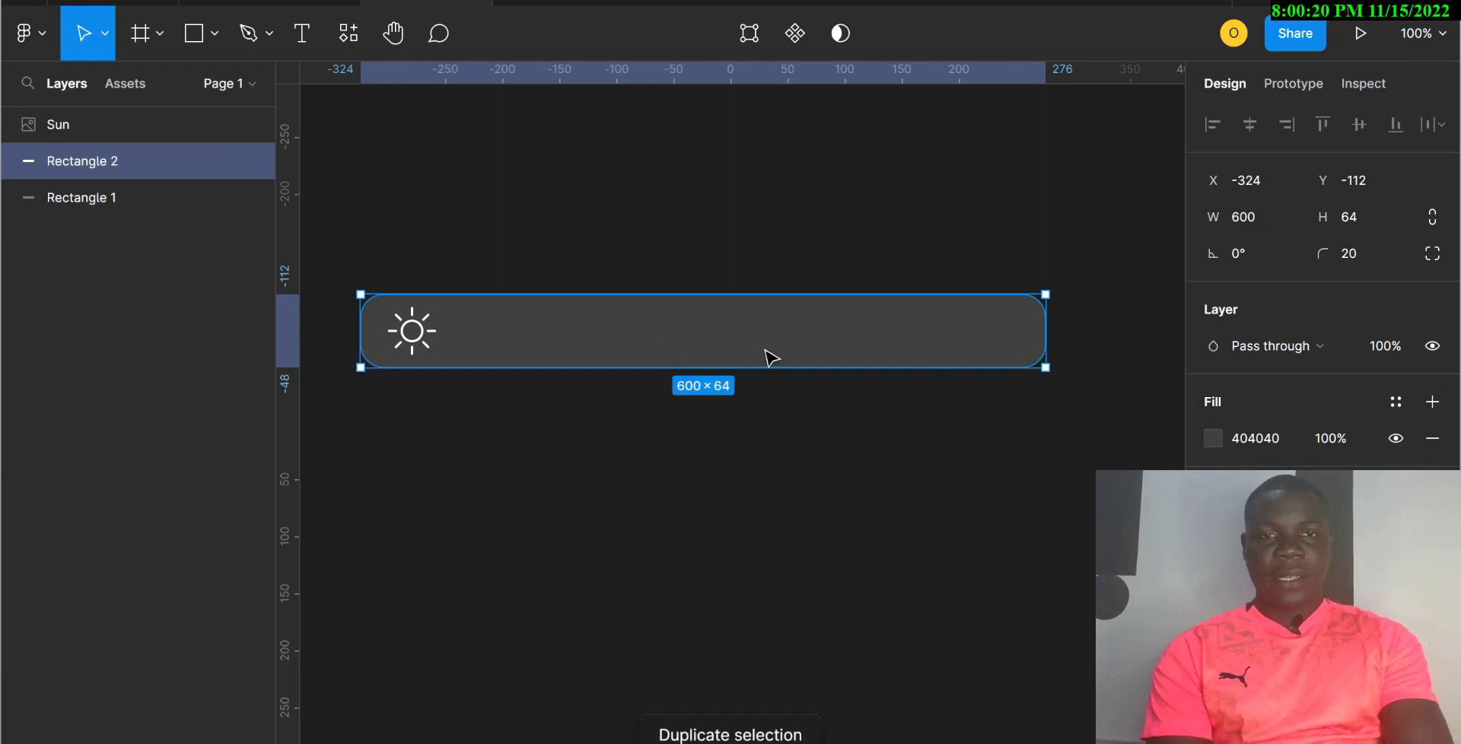
left_click_drag(771, 358, 874, 365)
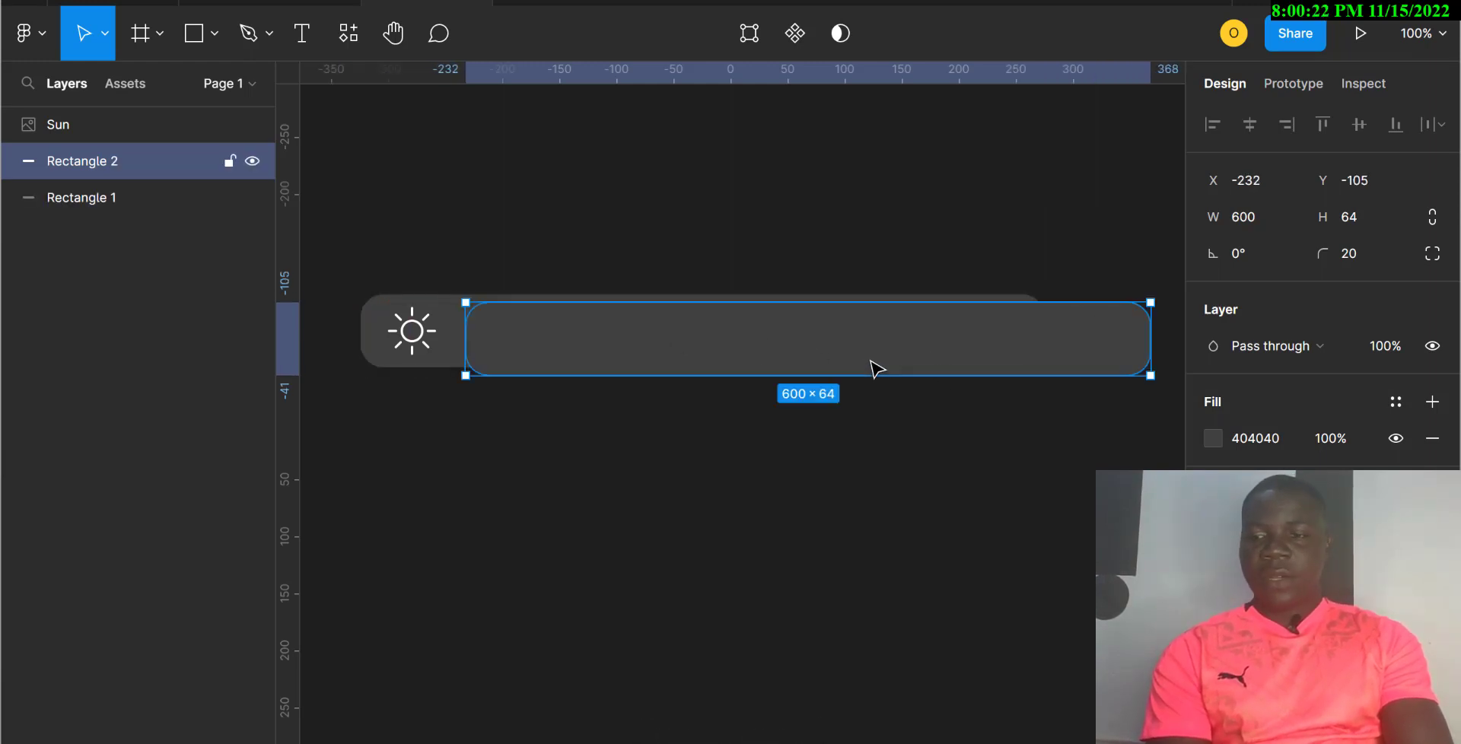
left_click(1254, 221)
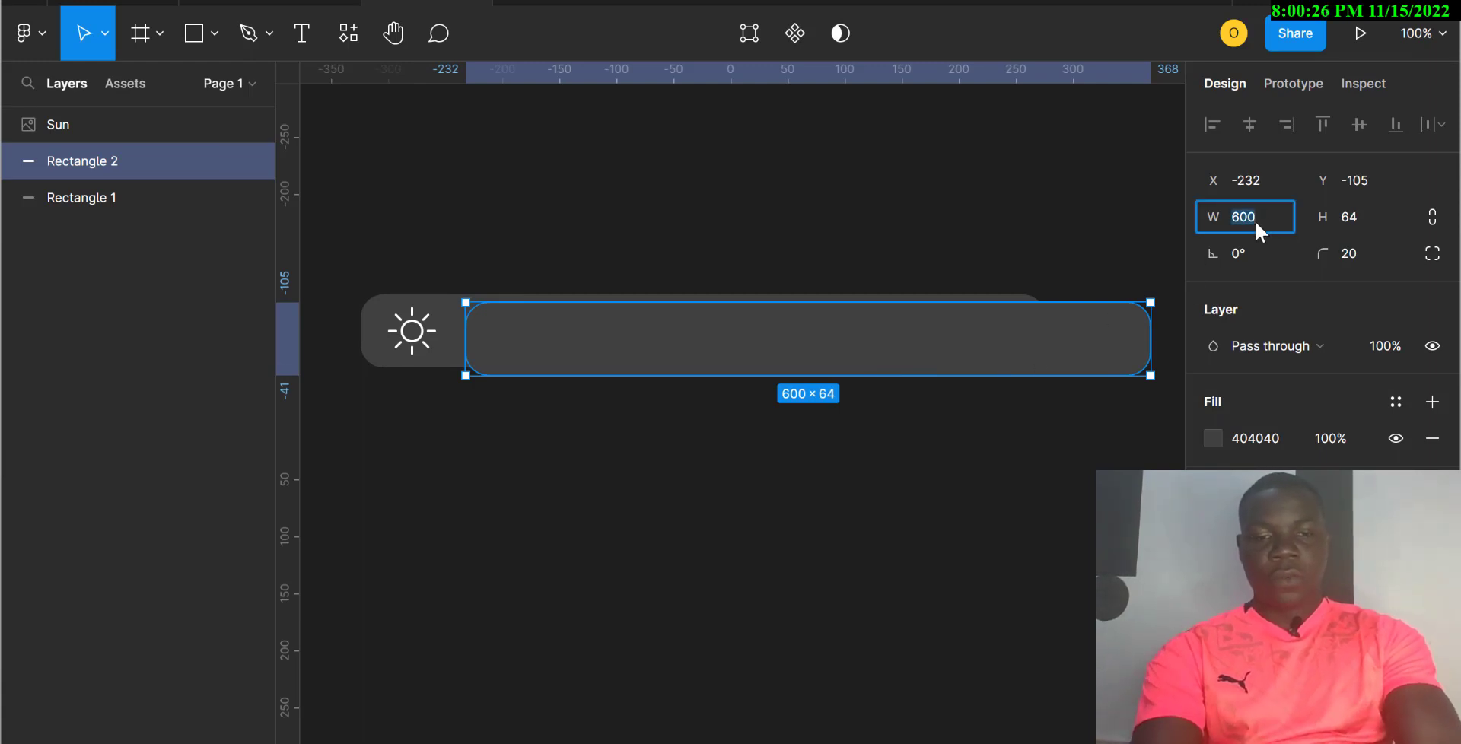
type("465")
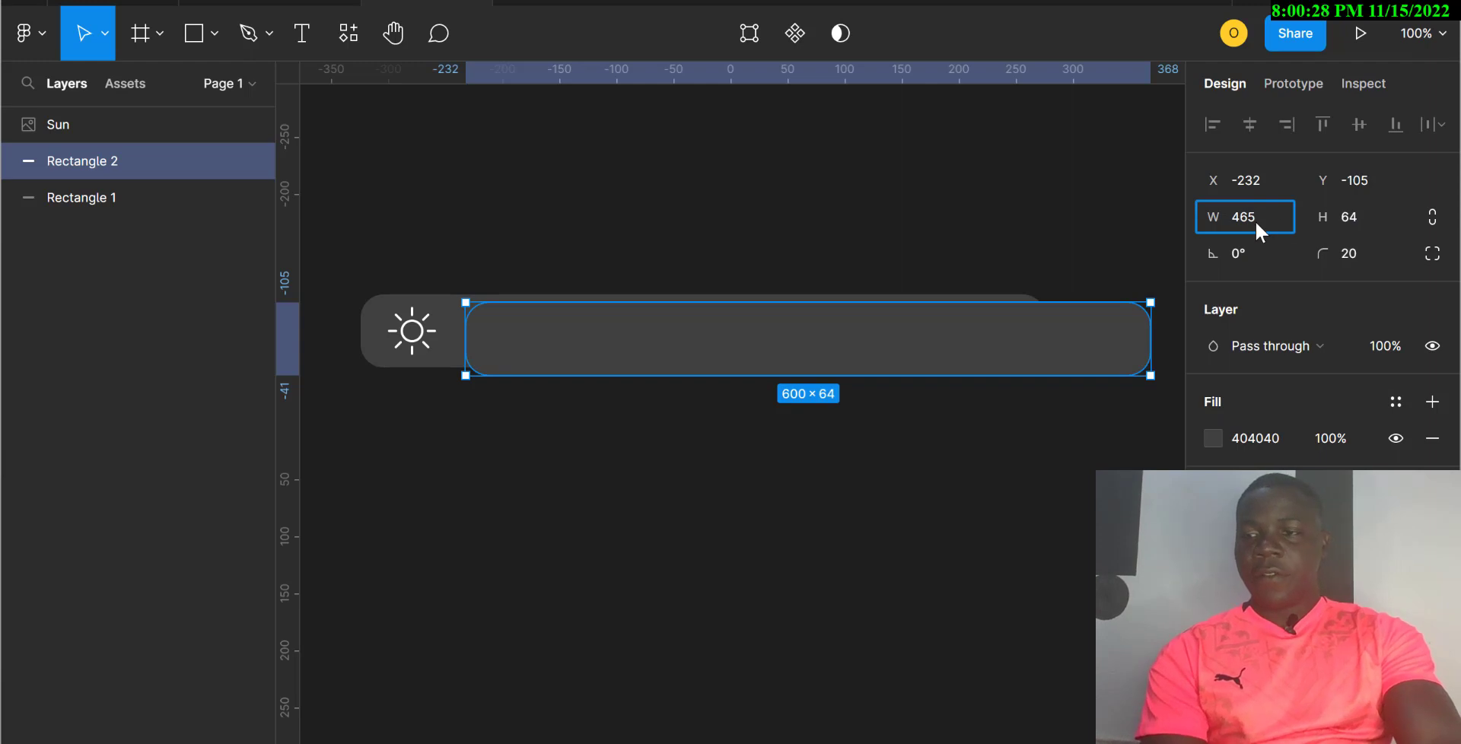
left_click(1352, 221)
type("15")
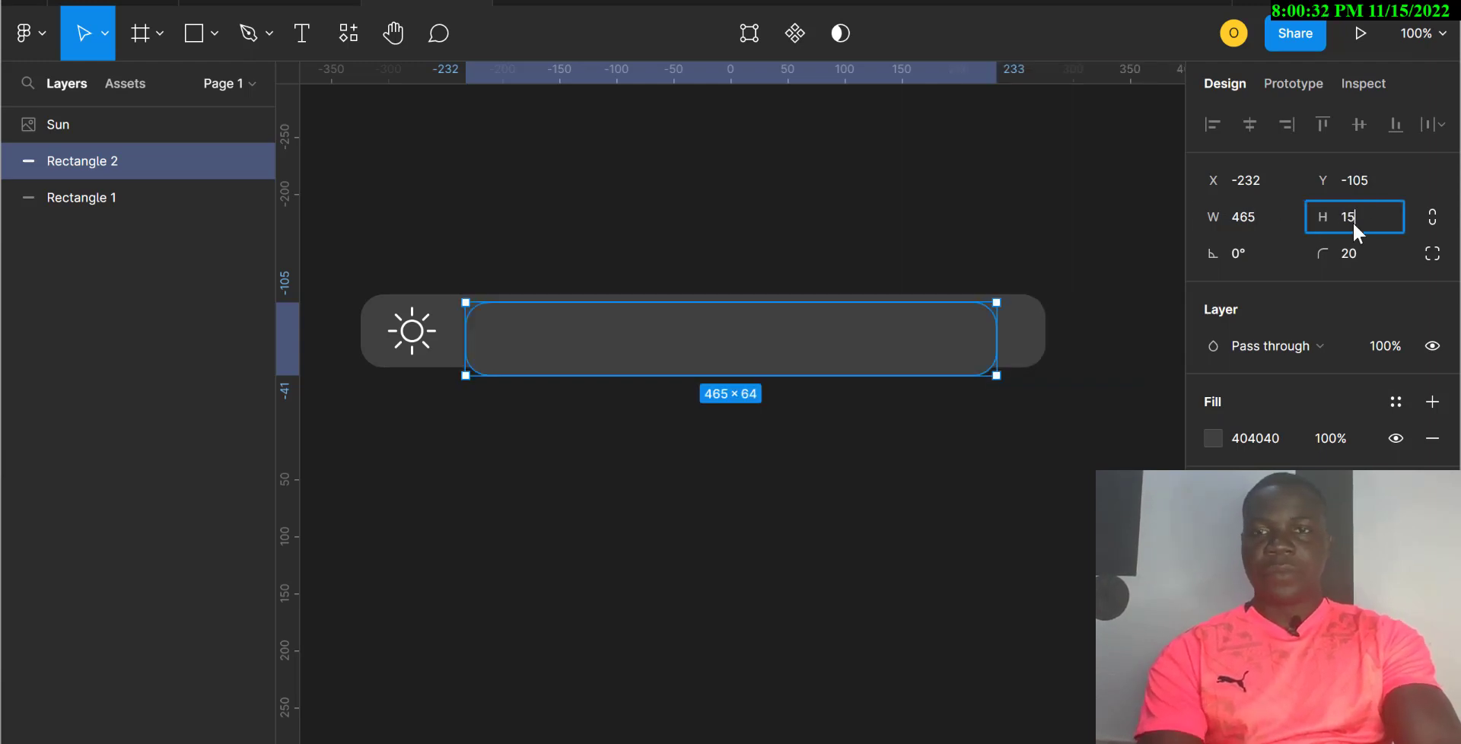
key("Return")
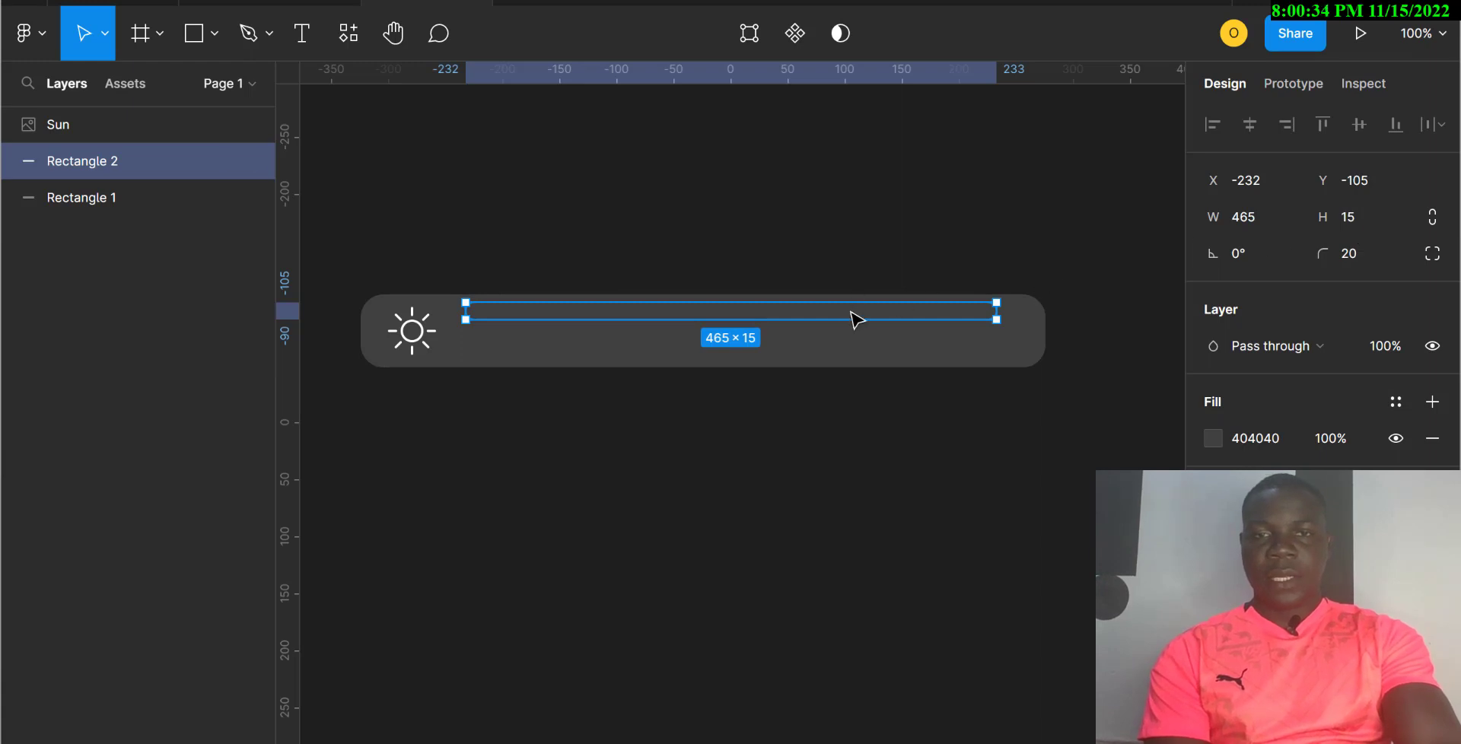
left_click_drag(854, 320, 855, 337)
left_click_drag(855, 347, 852, 333)
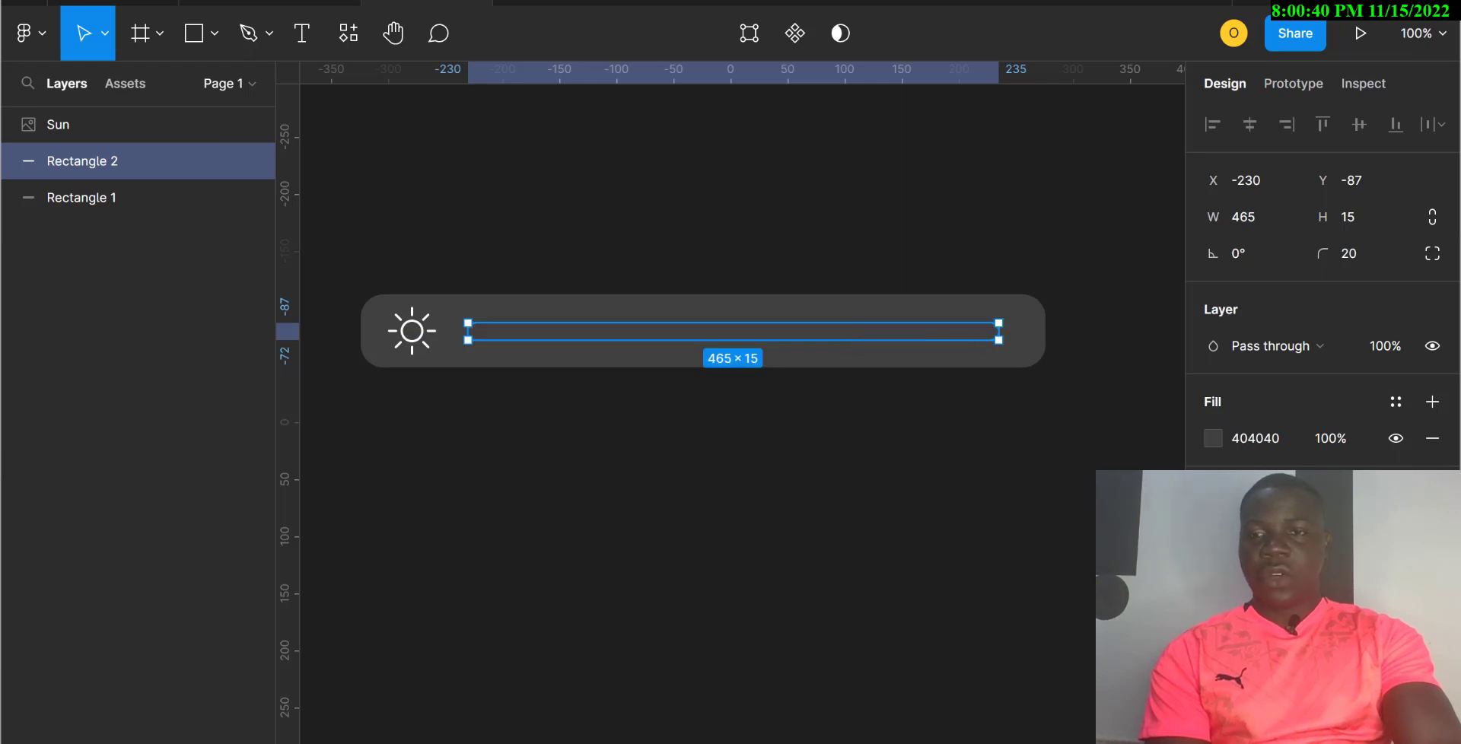
Step: Fill the thin track with light grey C2C2C2
left_click(1262, 440)
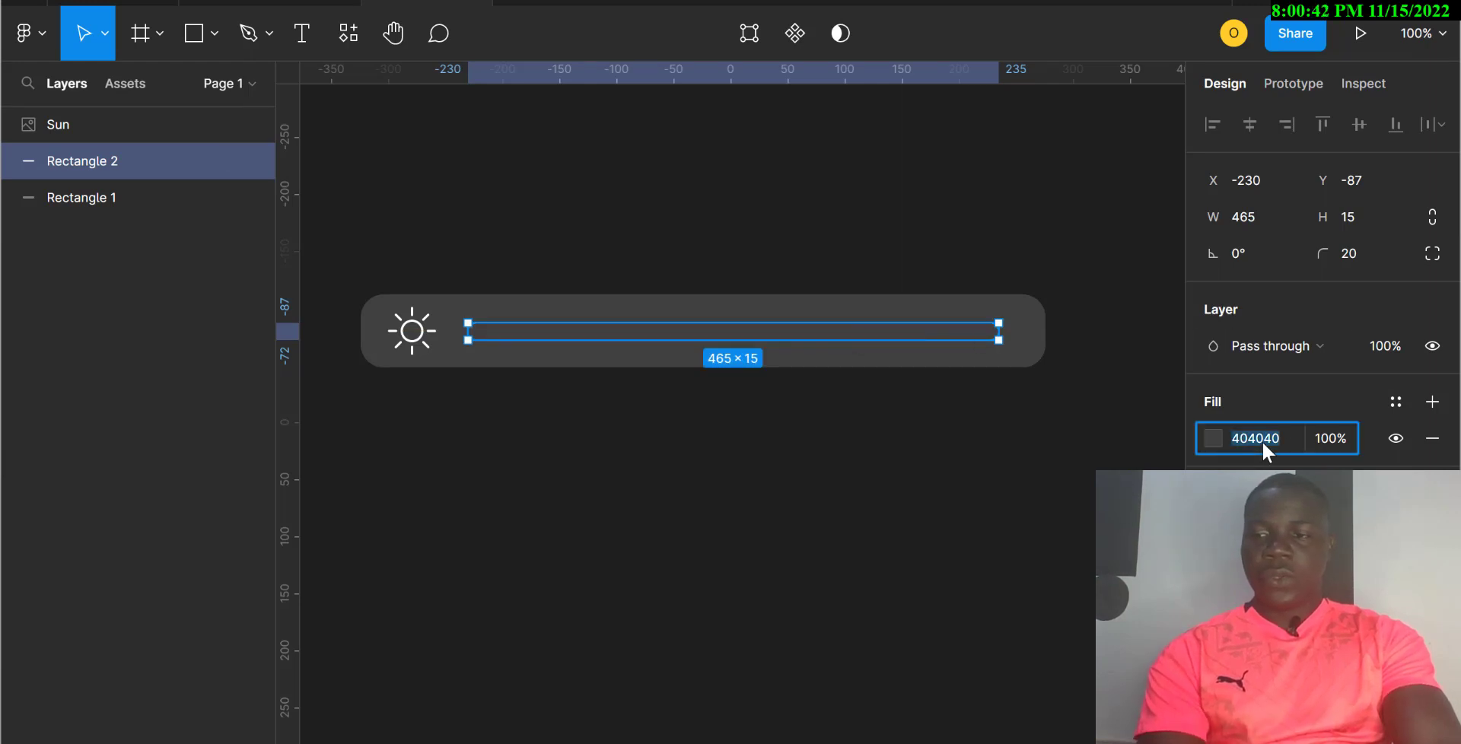
type("c")
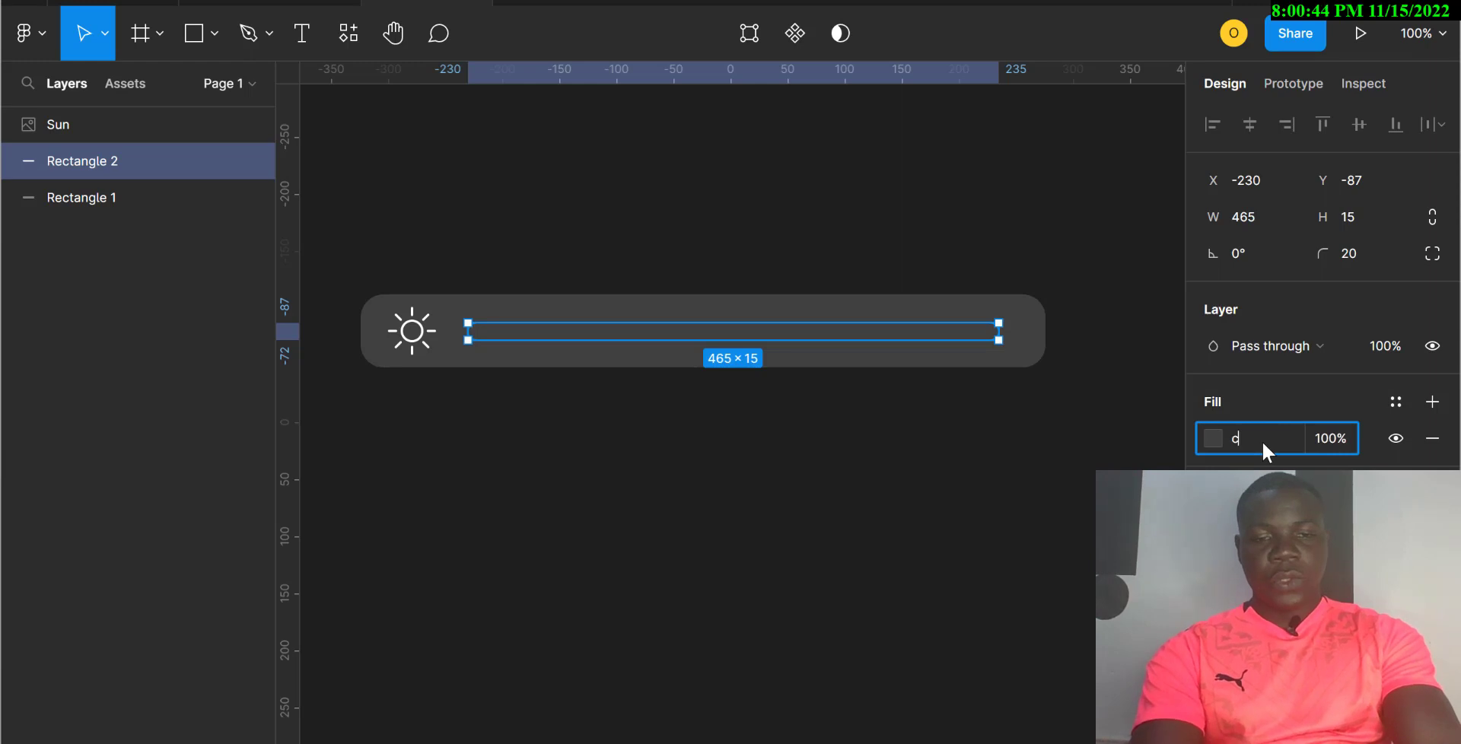
type("2c2c2")
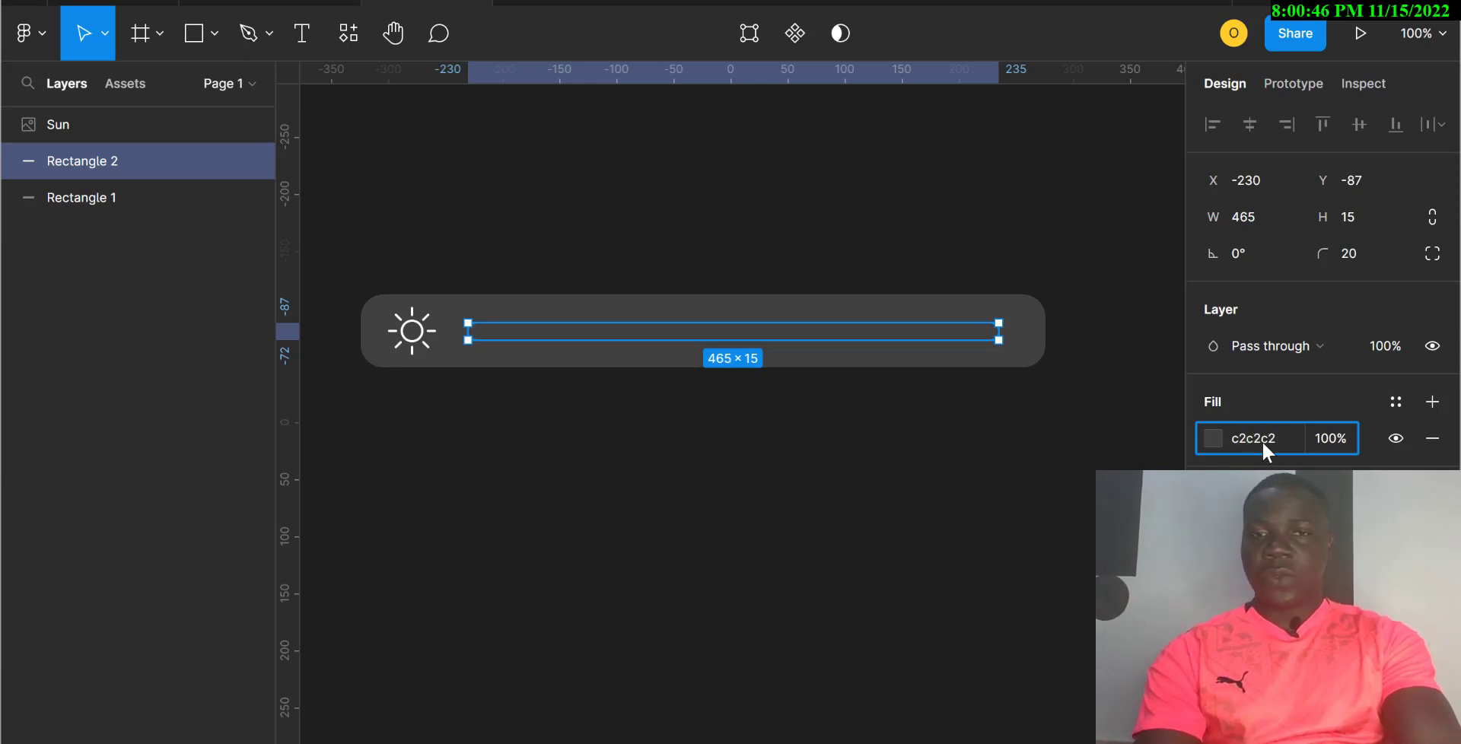
key("Return")
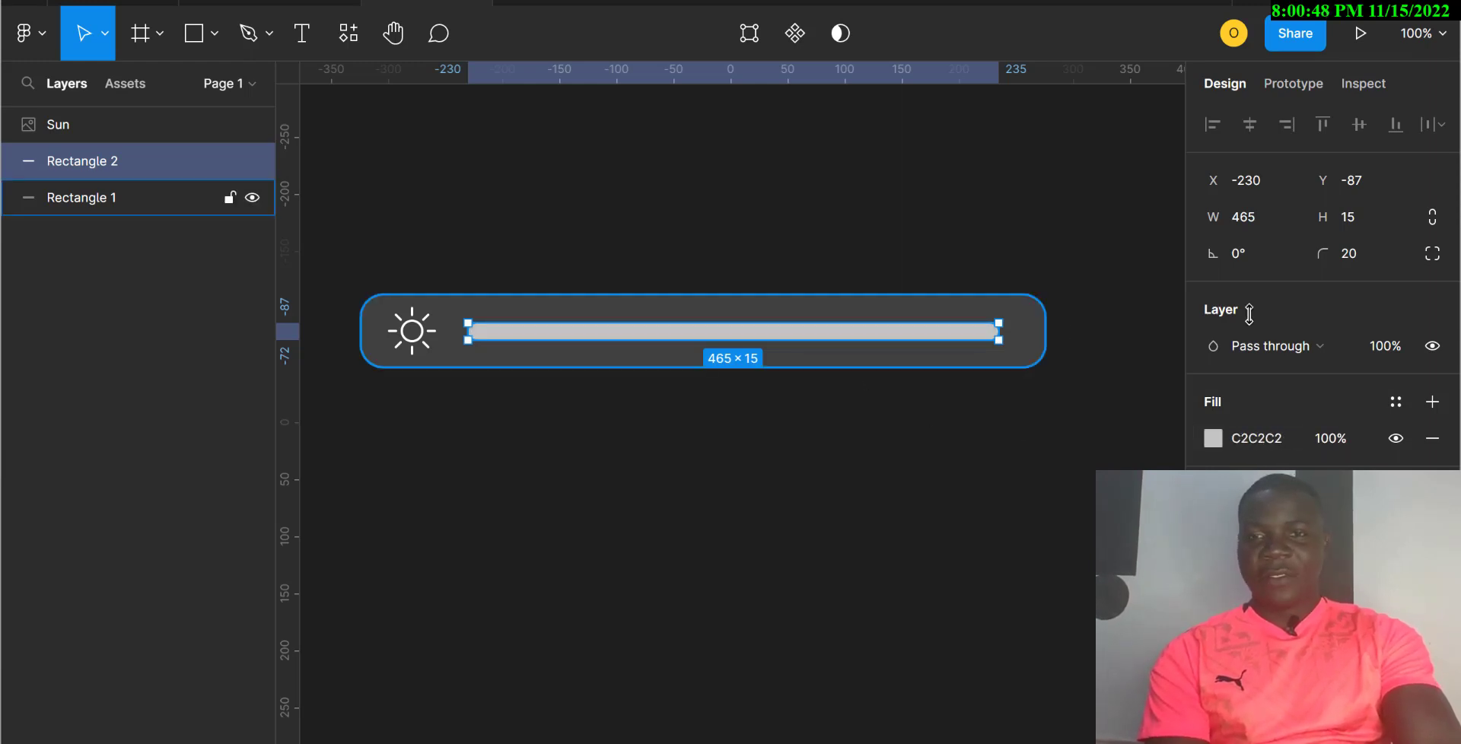
left_click(874, 512)
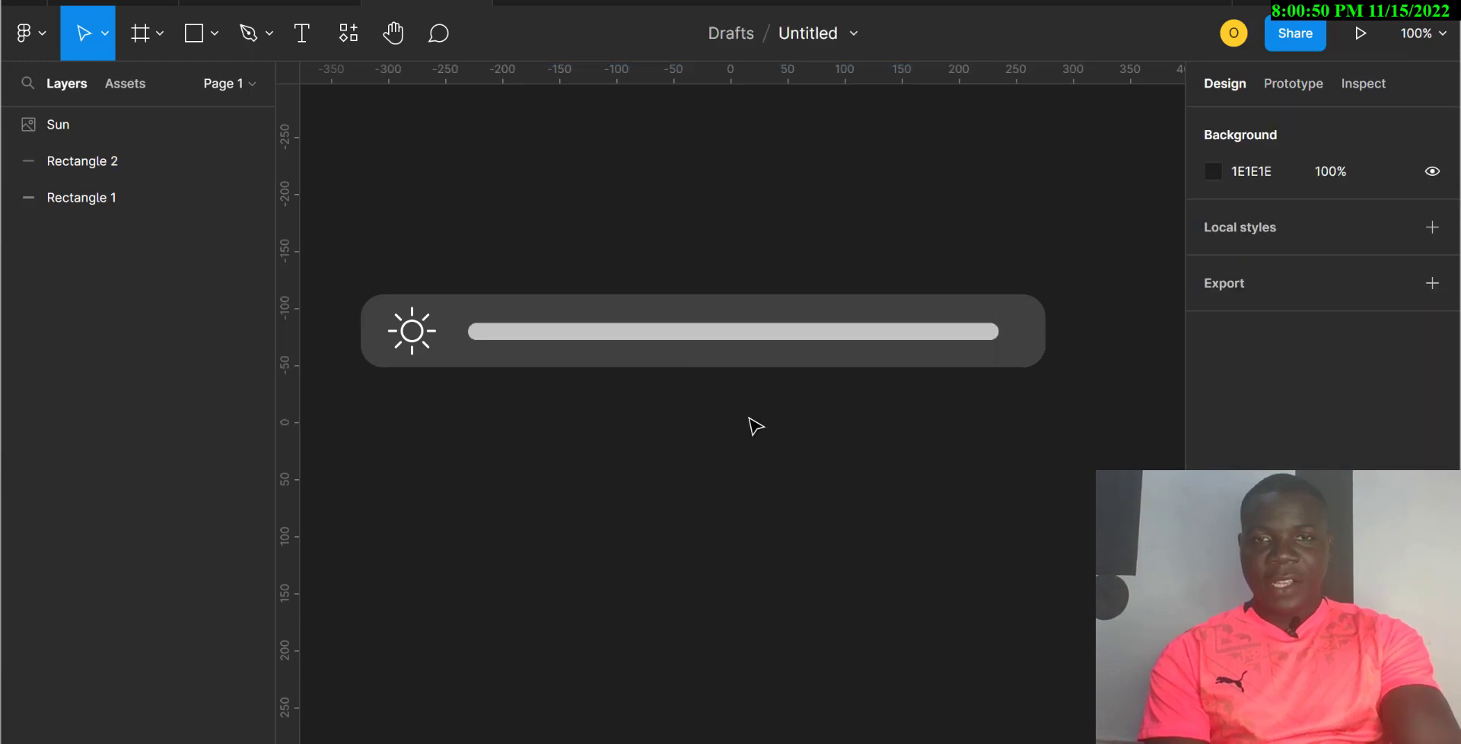
Step: Align the track to the dark bar's horizontal and vertical centres
left_click(742, 337)
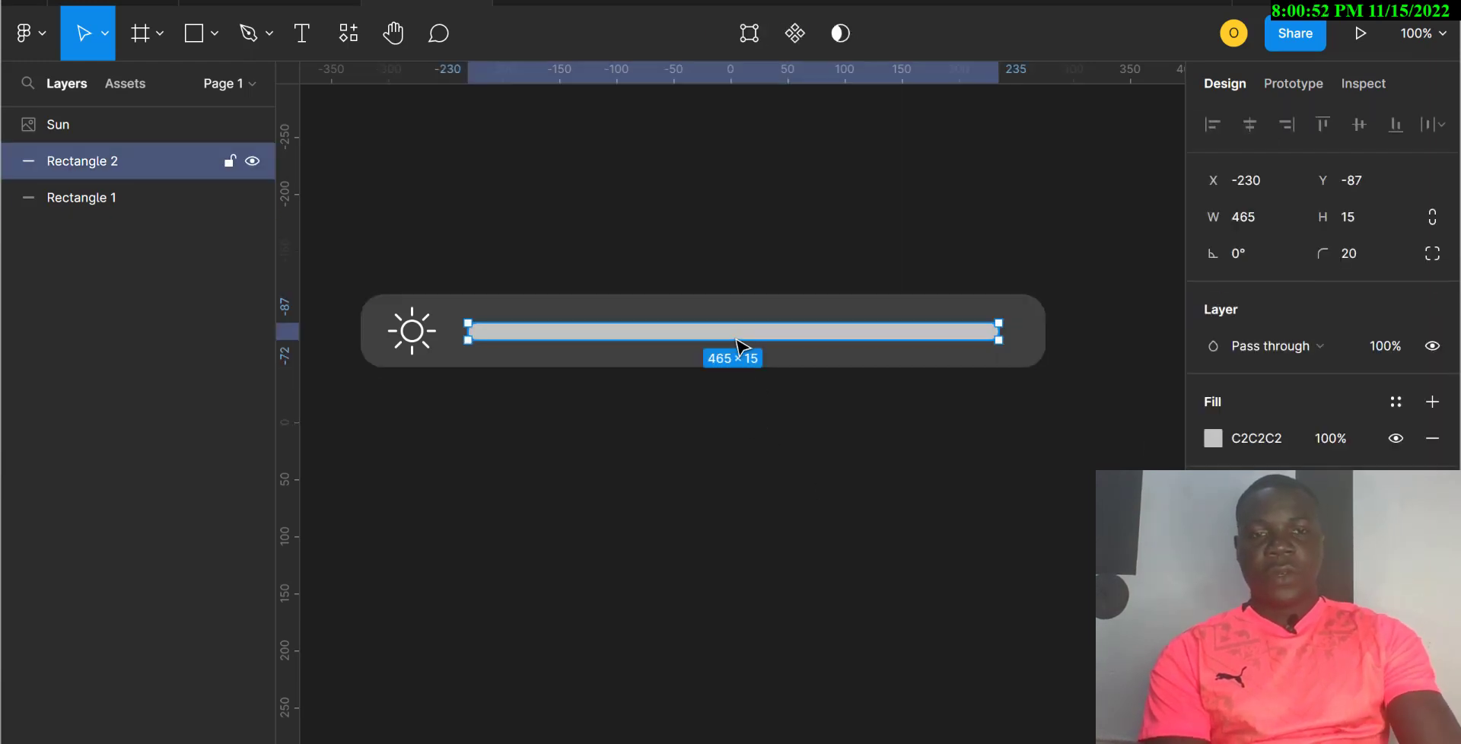
left_click(835, 368, "shift")
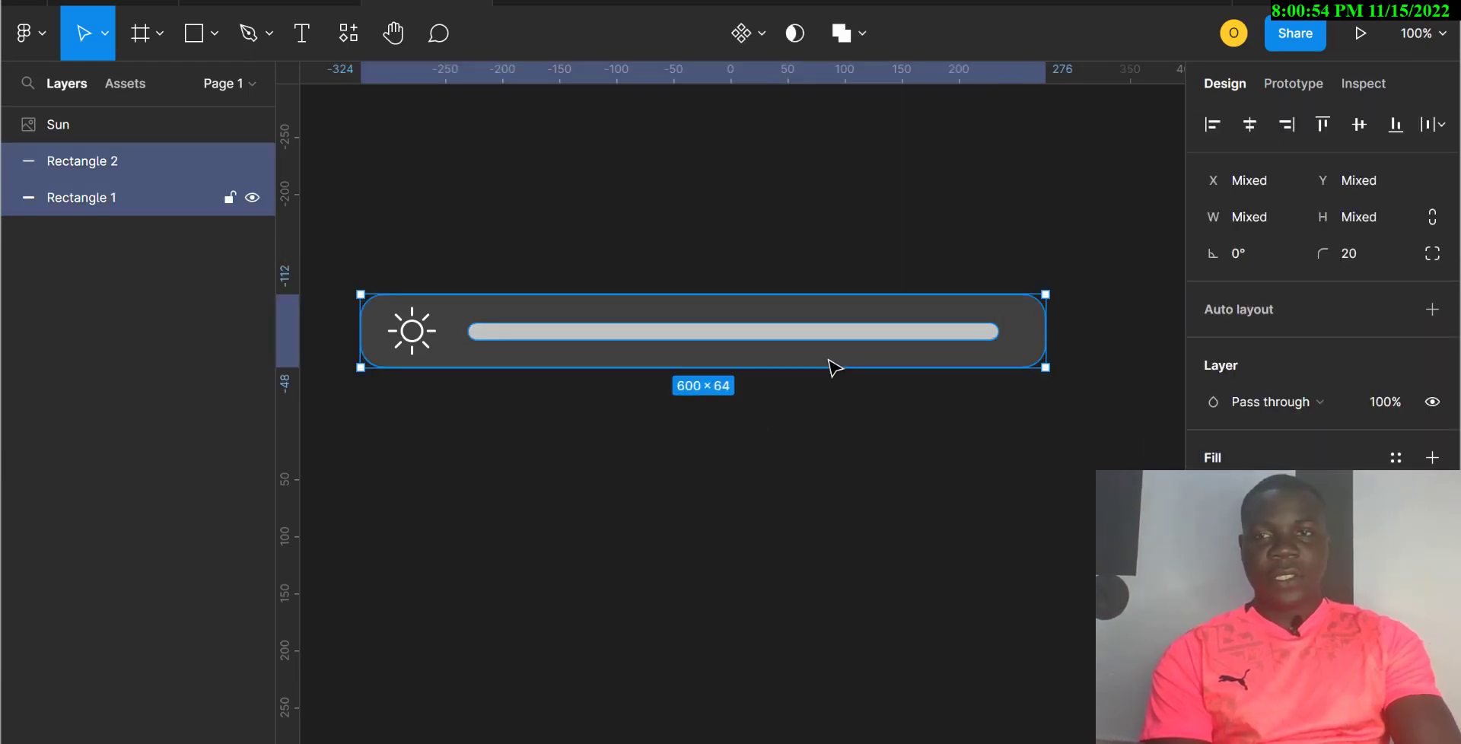
left_click(1249, 124)
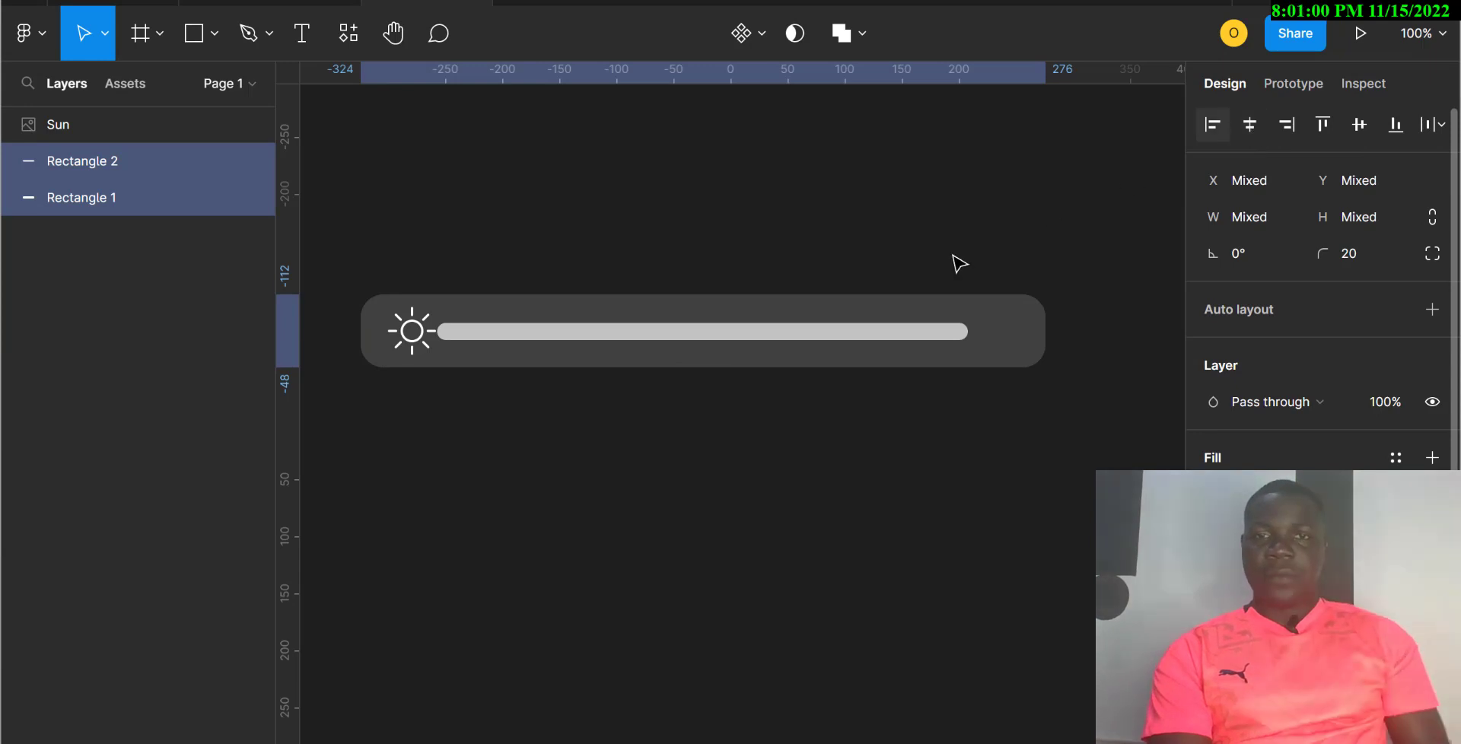
left_click(774, 342)
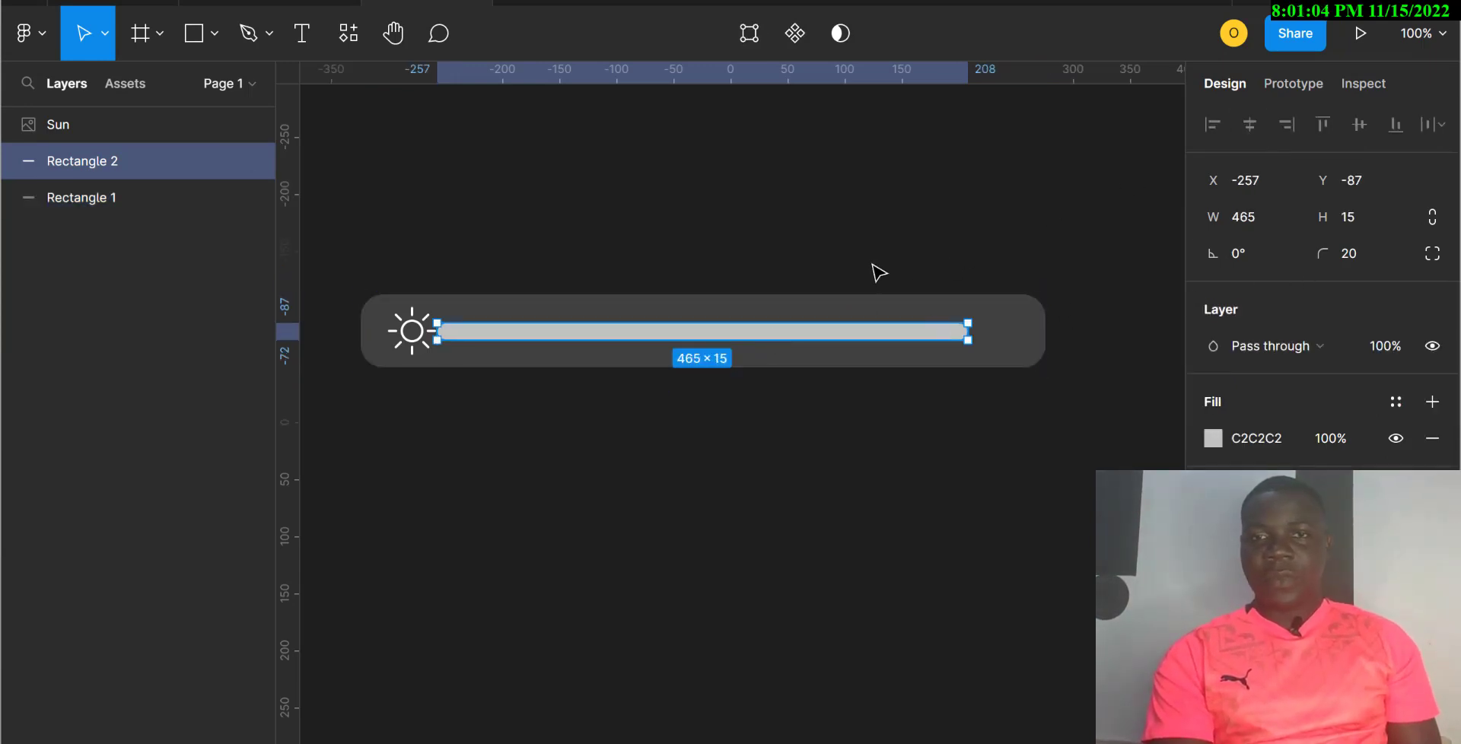
left_click_drag(863, 255, 875, 388)
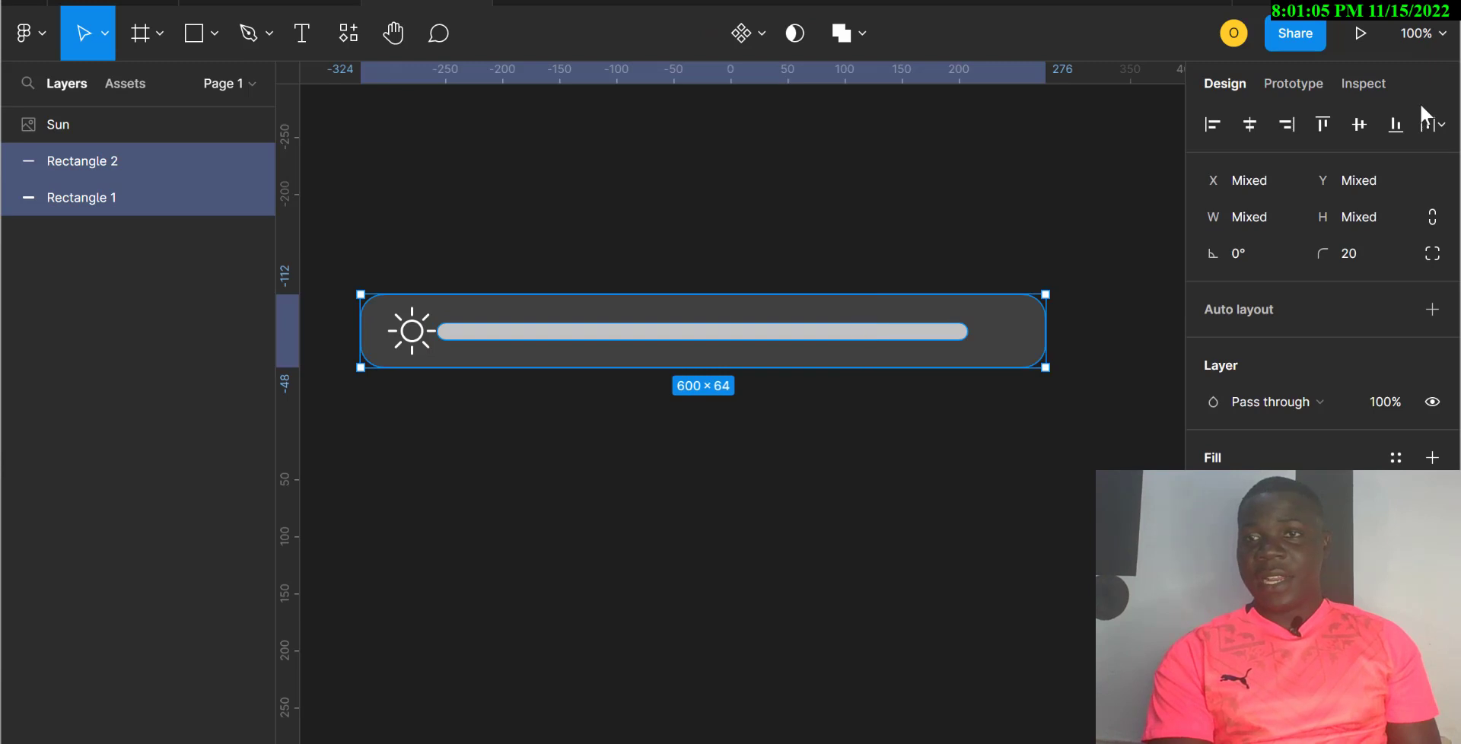
left_click(1359, 123)
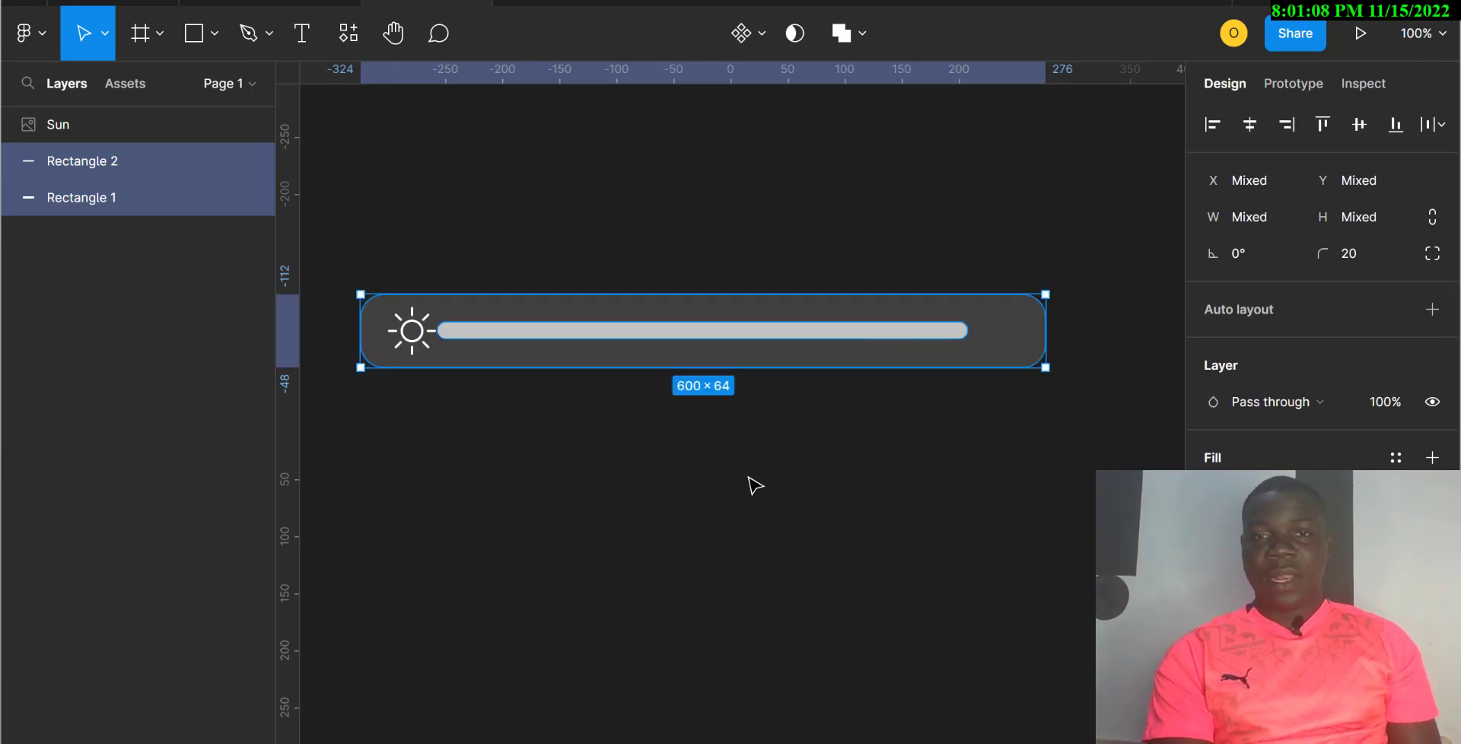
left_click(709, 531)
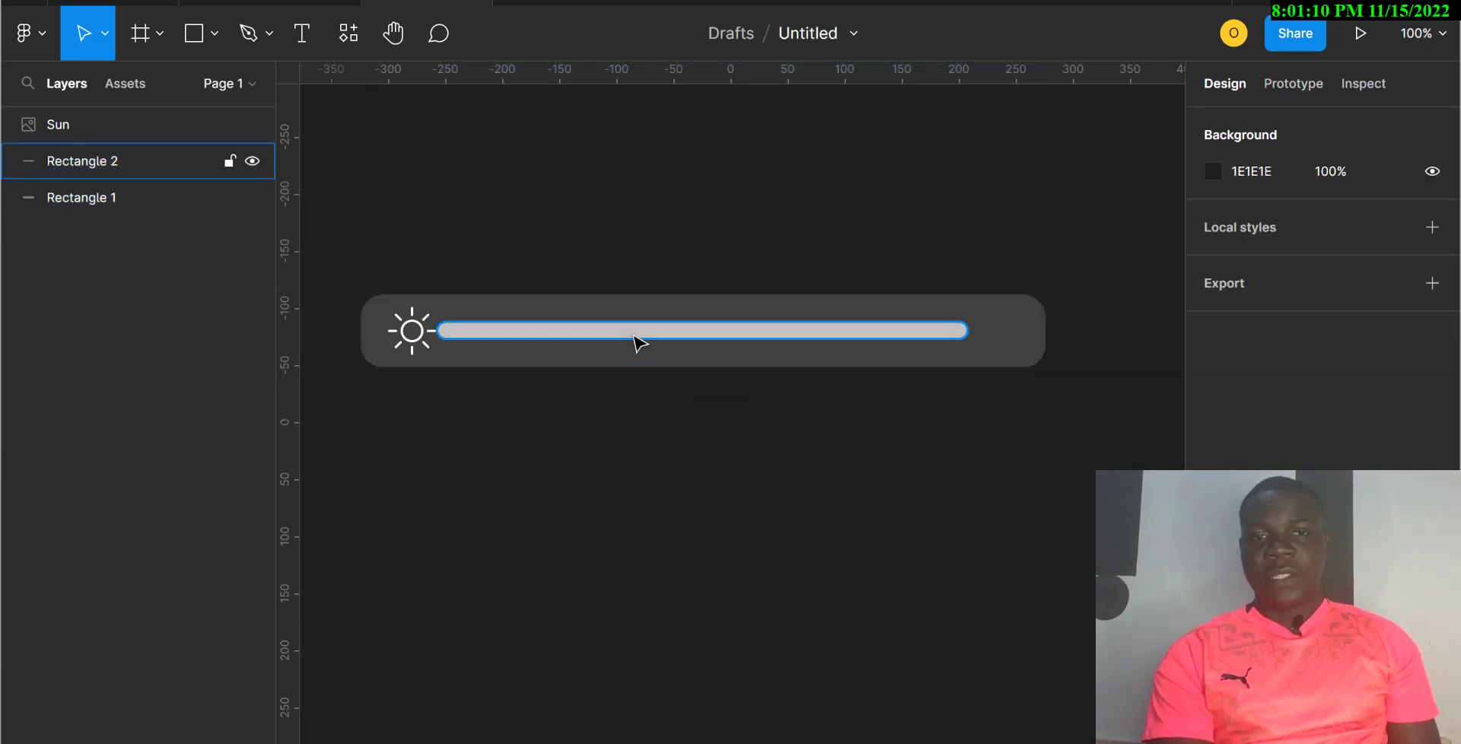
Step: Nudge the track with arrow keys so it sits just right of the sun icon
left_click(635, 337)
key("Right")
key("Right")
key("Right")
key("Right")
key("Right")
key("Right")
key("Right")
key("Right")
key("Right")
key("Right")
key("Right")
key("Right")
key("Right")
key("Right")
key("Right")
key("Right")
key("Right")
key("Right")
key("Right")
key("Right")
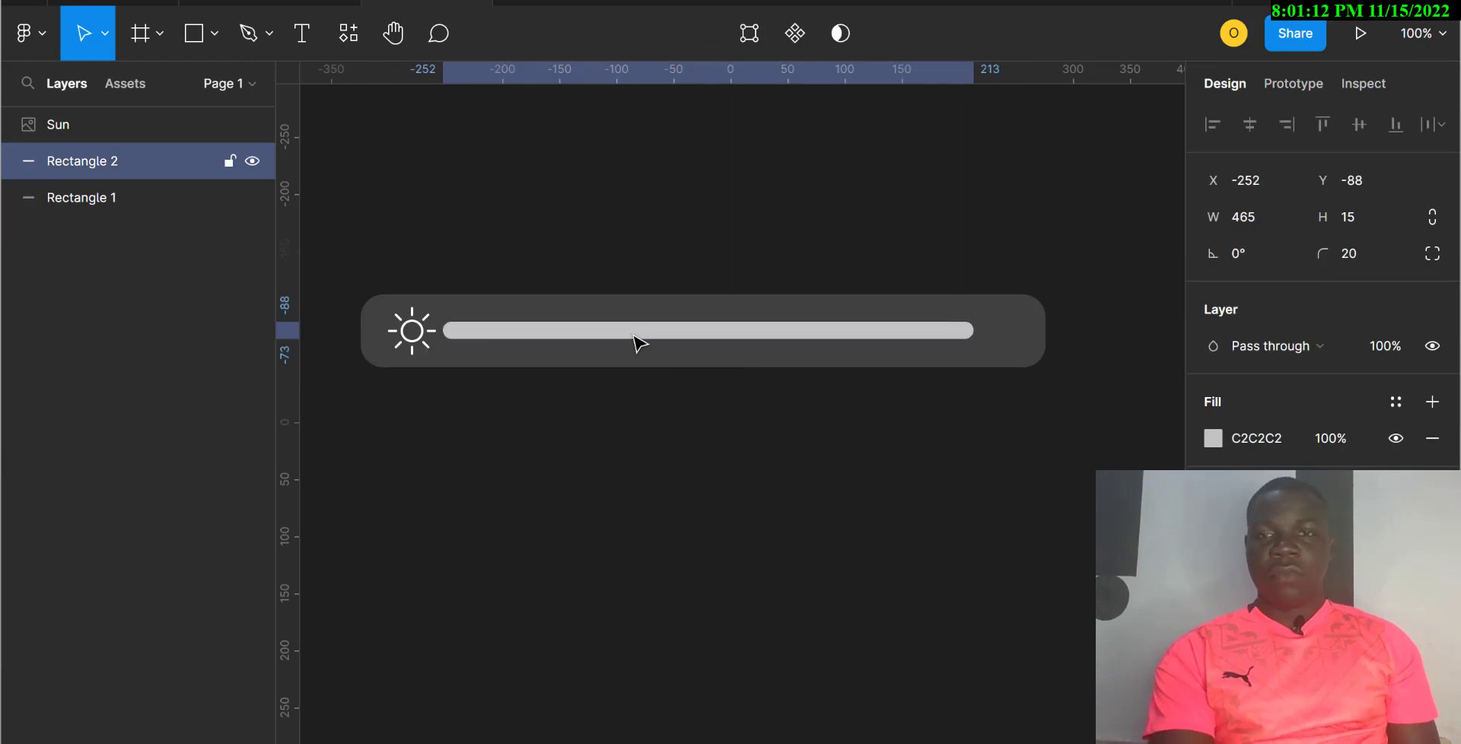
key("Right")
key("Right")
key("Right")
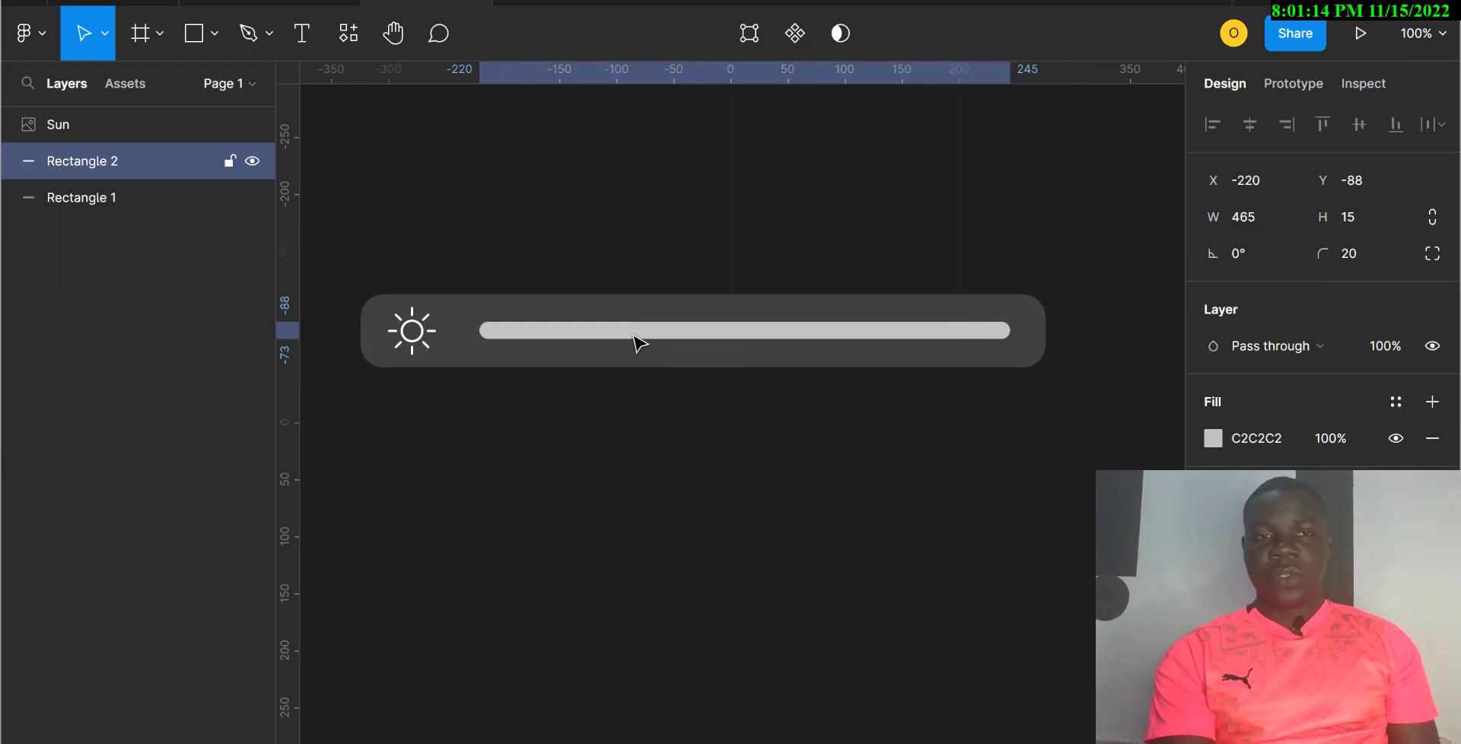
key("Left")
key("Left")
key("Left")
key("Left")
key("Left")
key("Left")
key("Left")
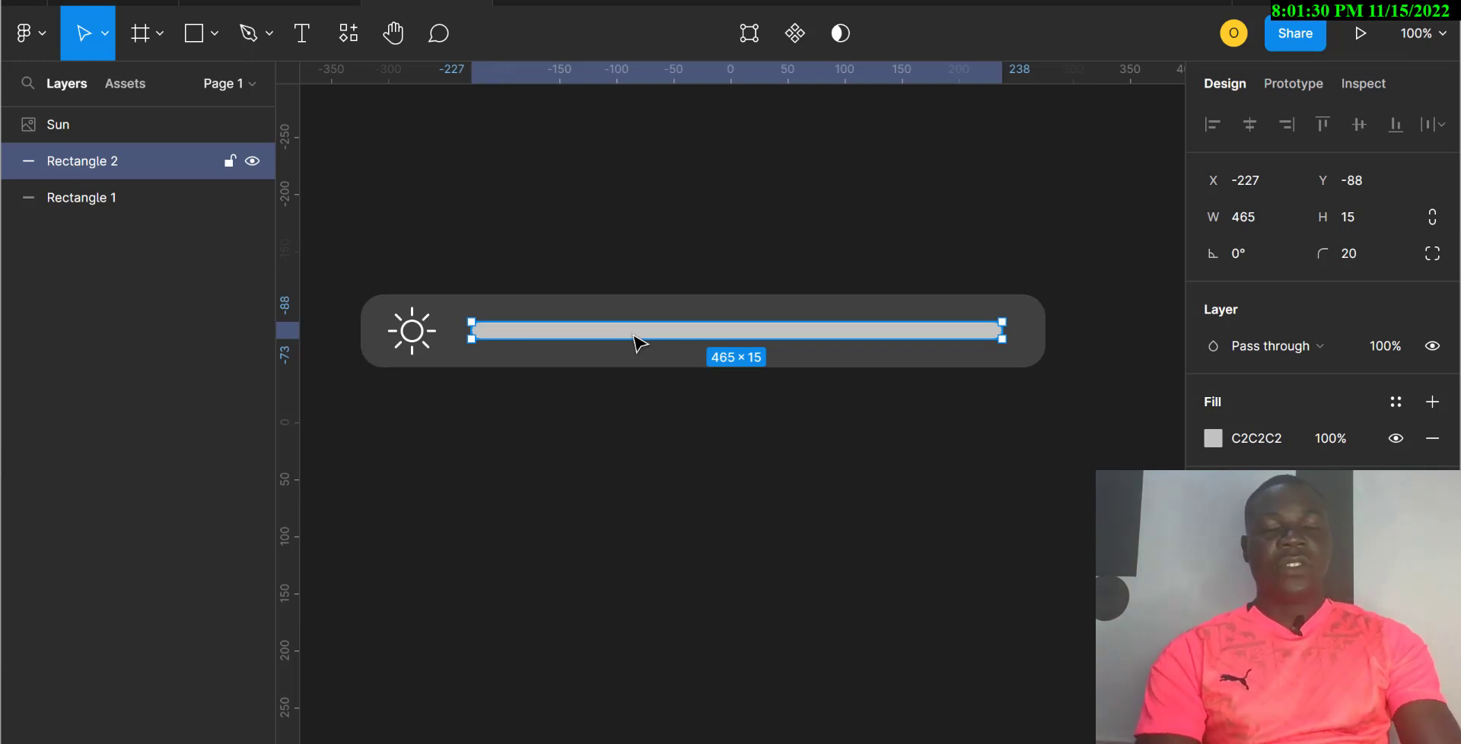
key("c")
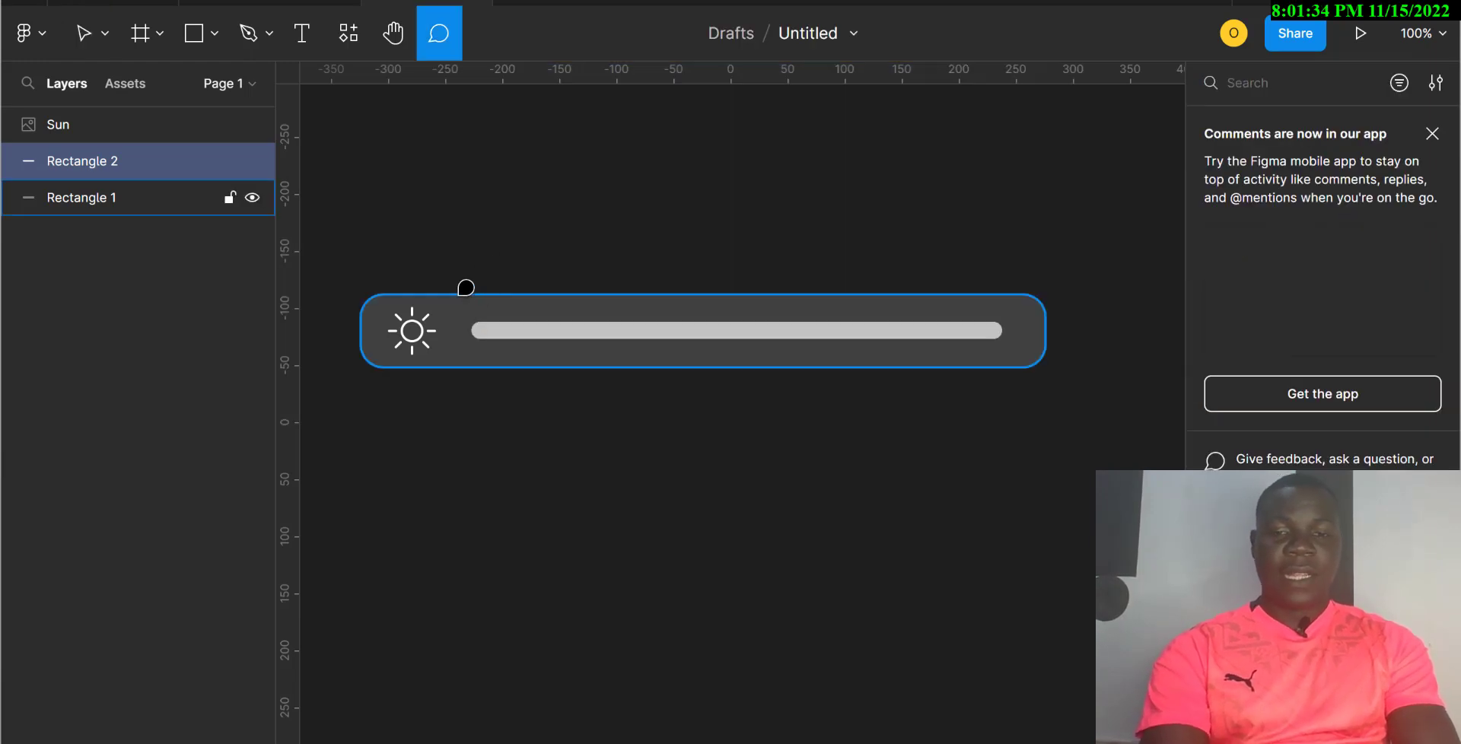
Step: Draw a 25×25 circle knob near the track's left end
key("o")
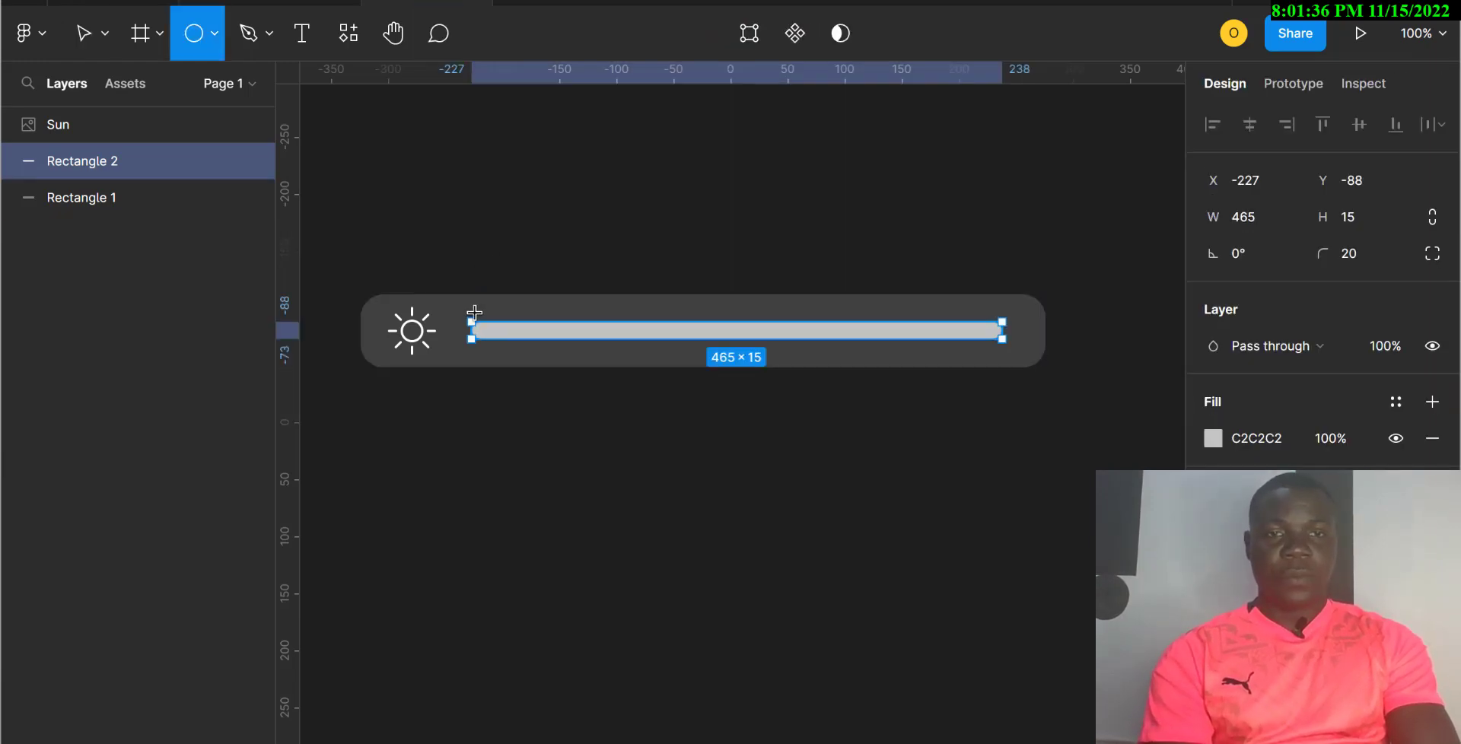
left_click_drag(458, 302, 488, 340)
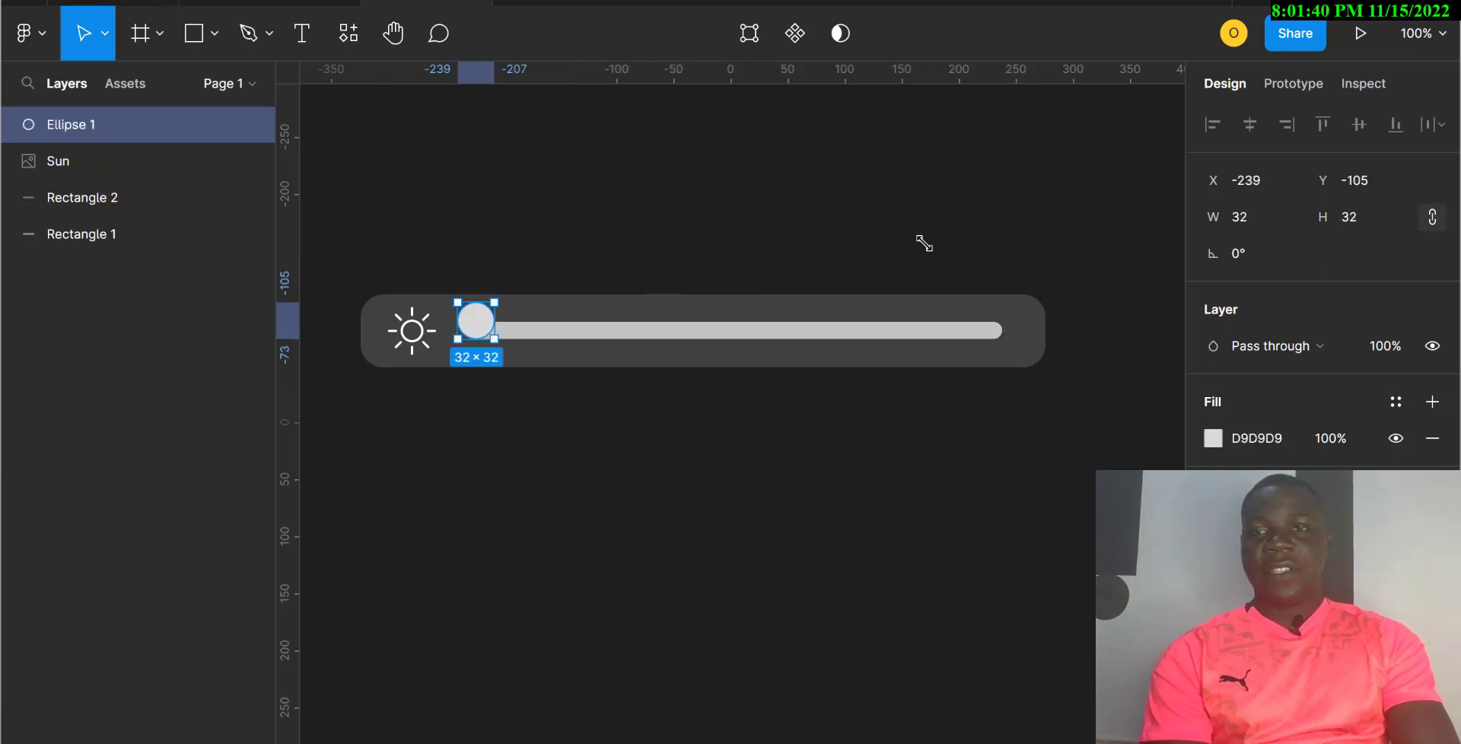
left_click(1246, 221)
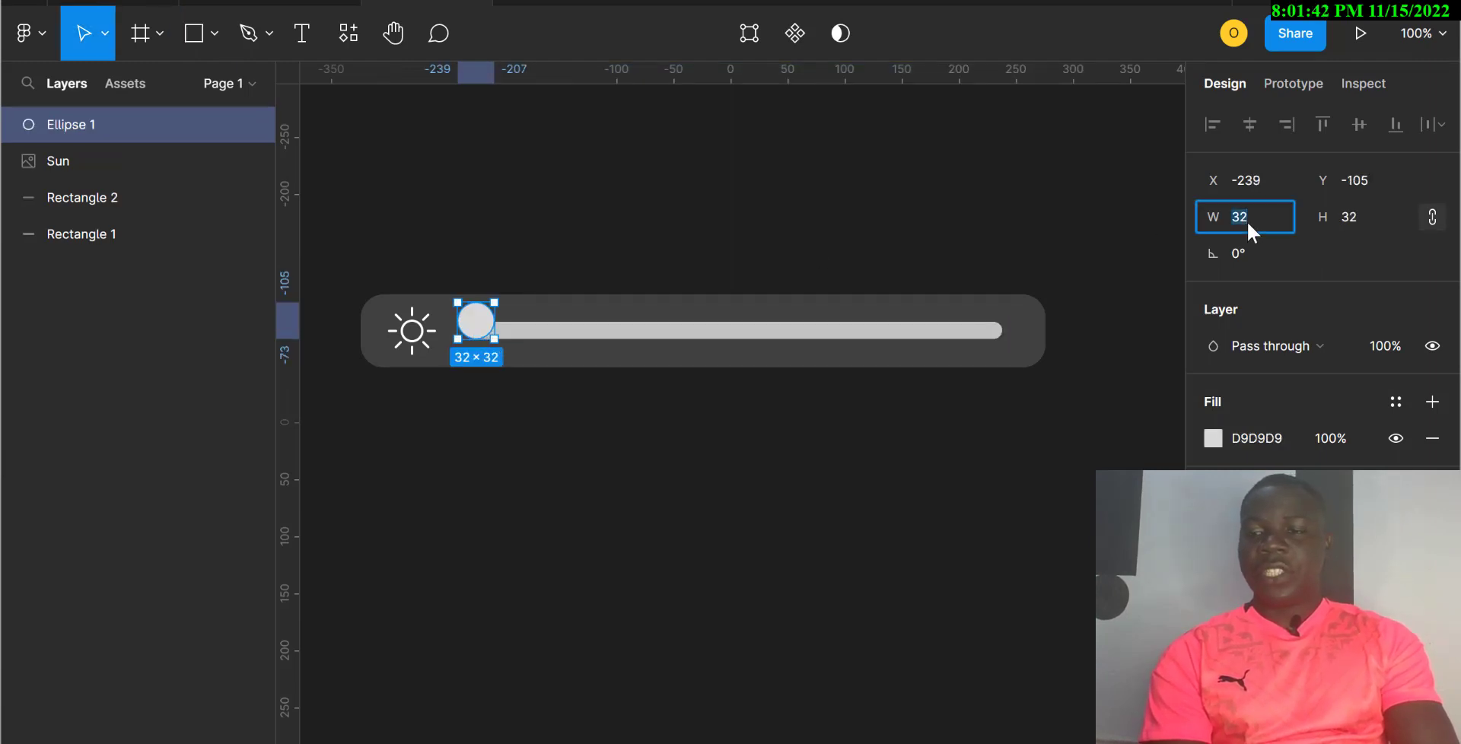
type("25")
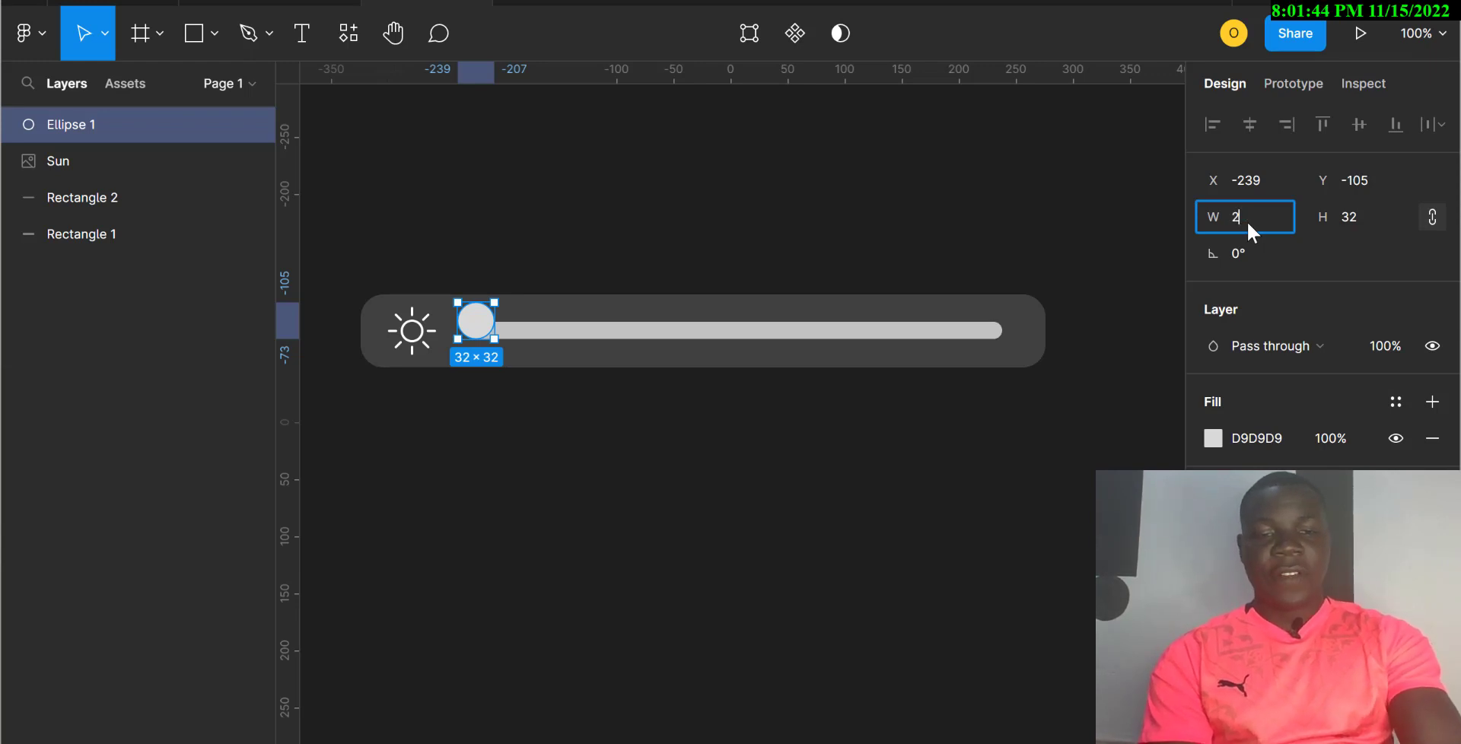
left_click(1363, 217)
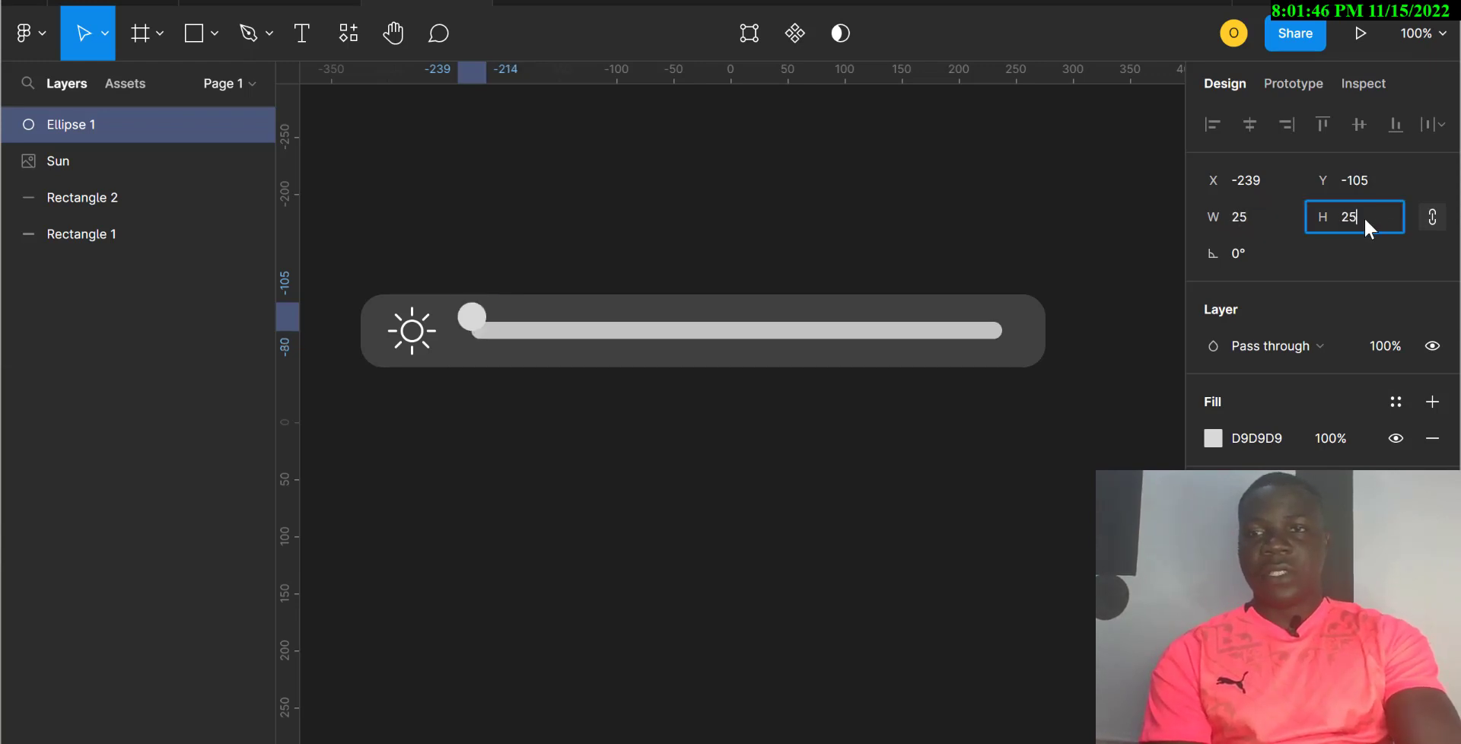
type("25")
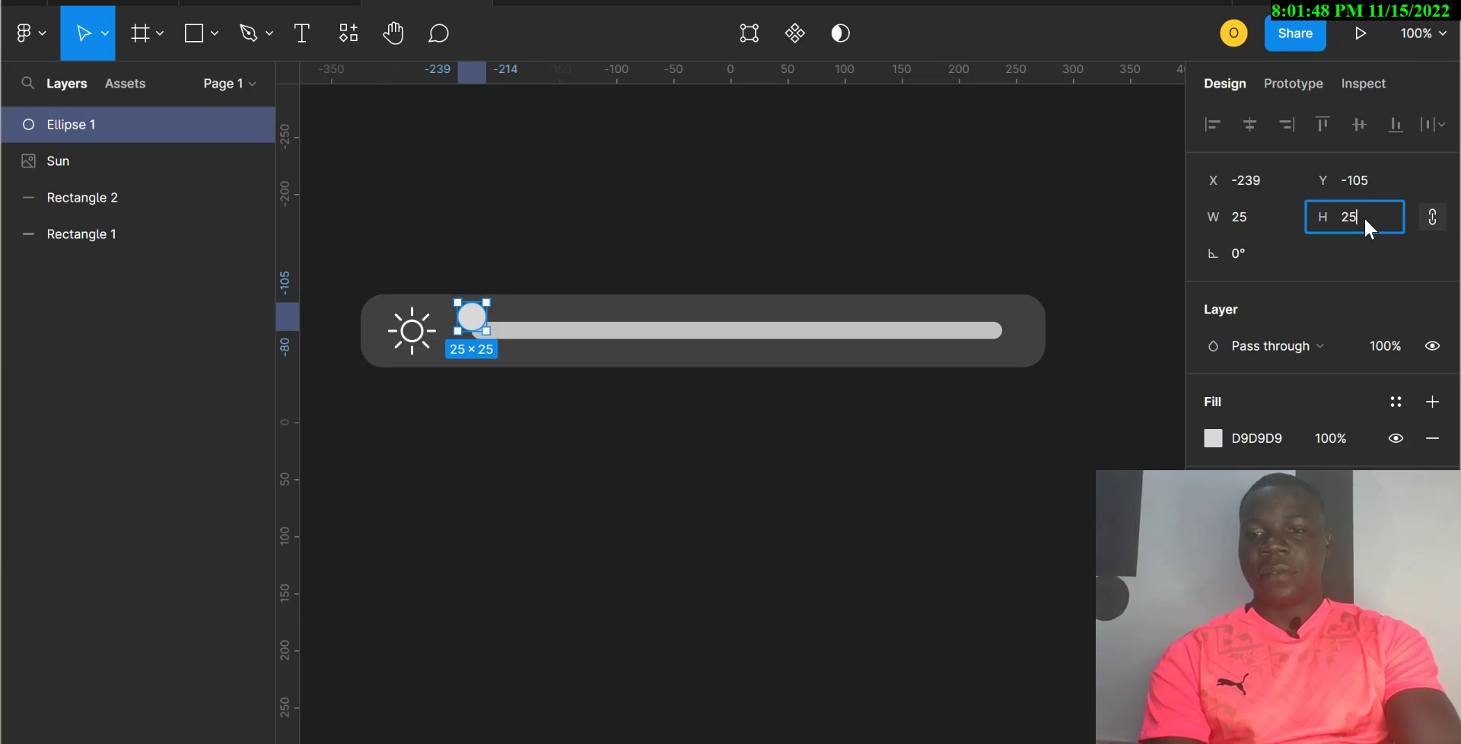
key("Return")
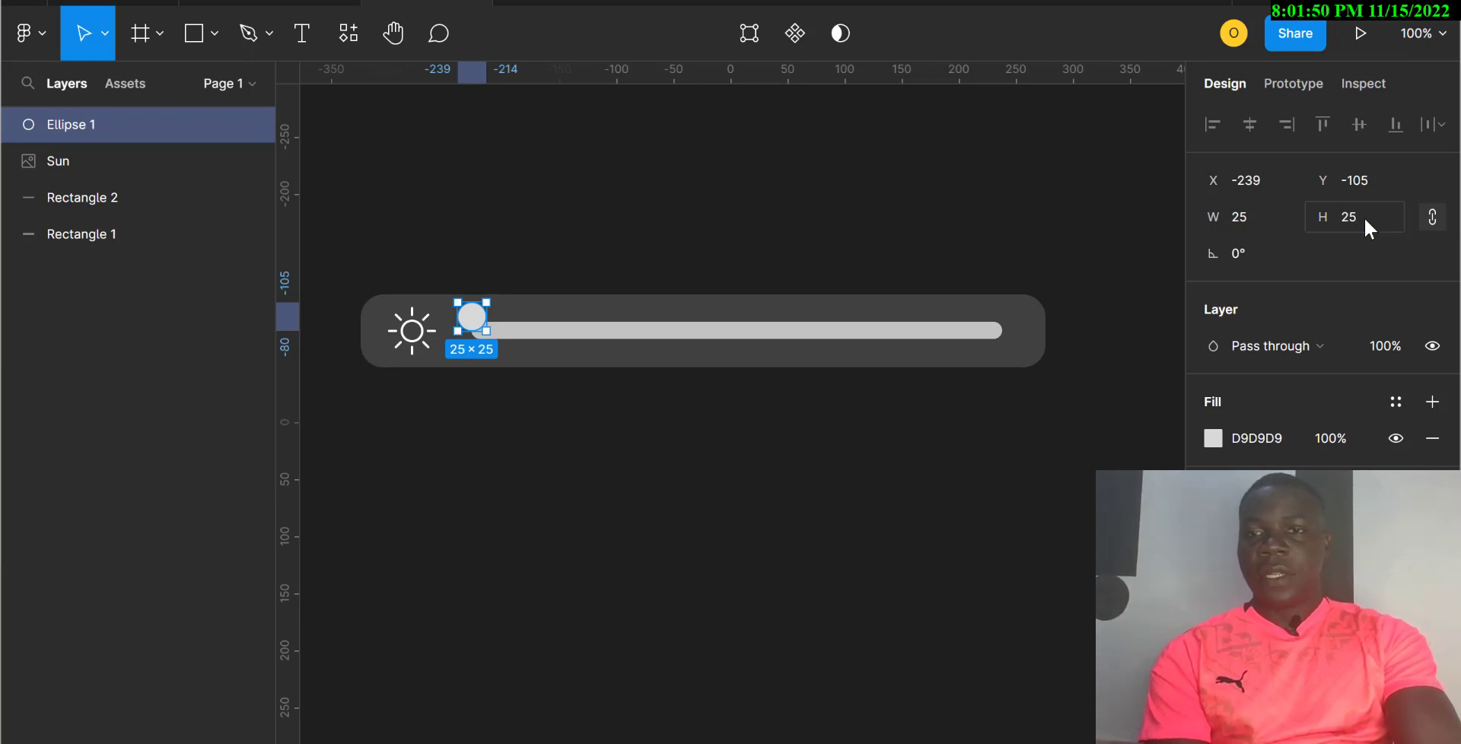
Step: Fill the knob bright blue 0793FF and move it onto the track's left end
left_click(1251, 441)
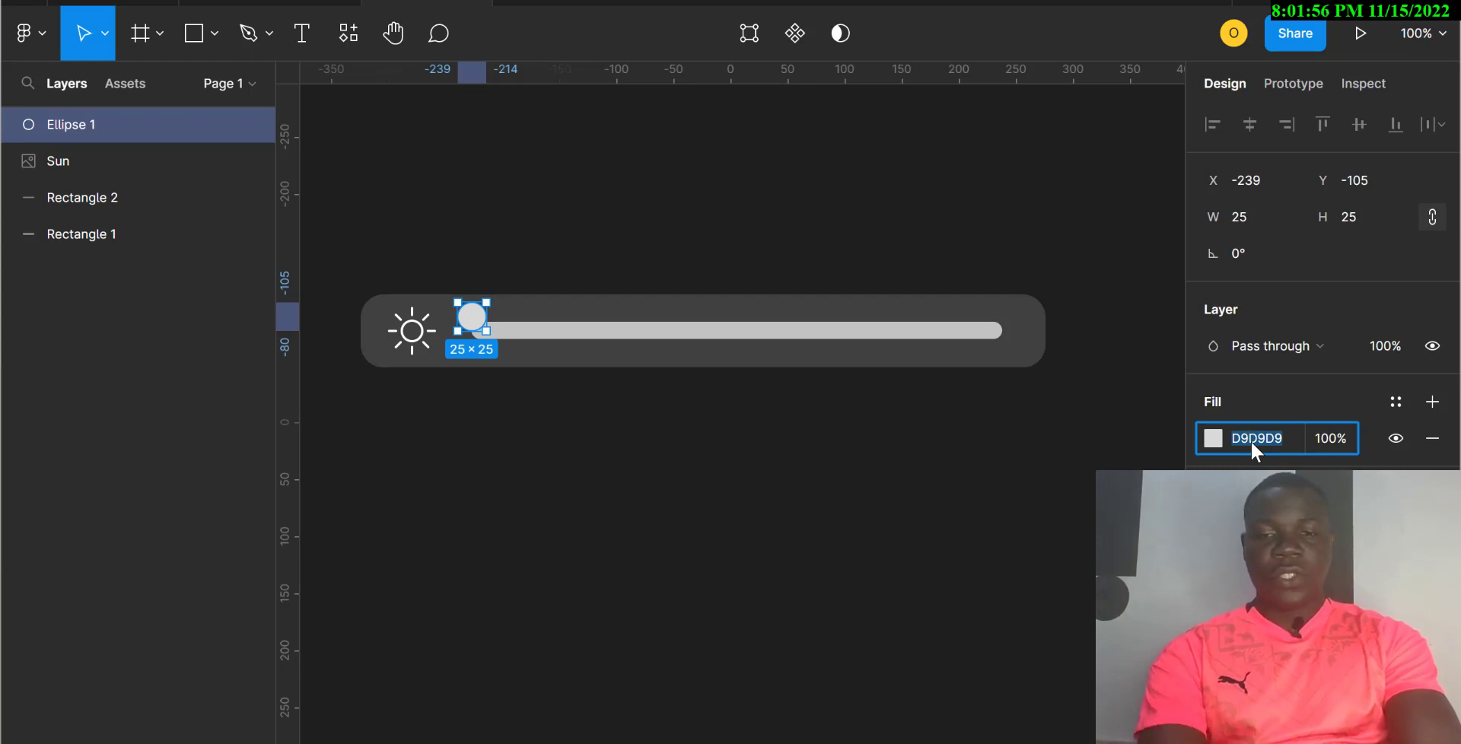
type("07")
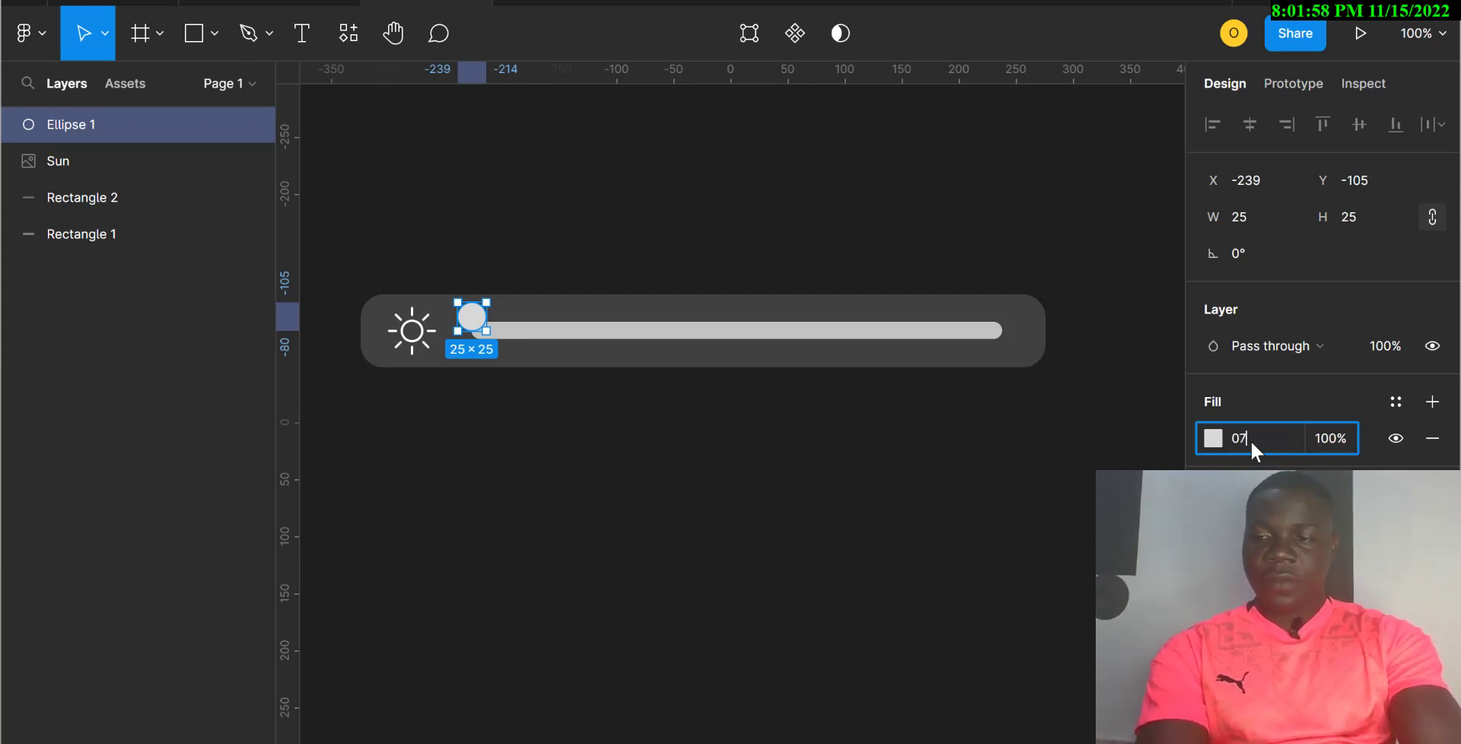
type("9")
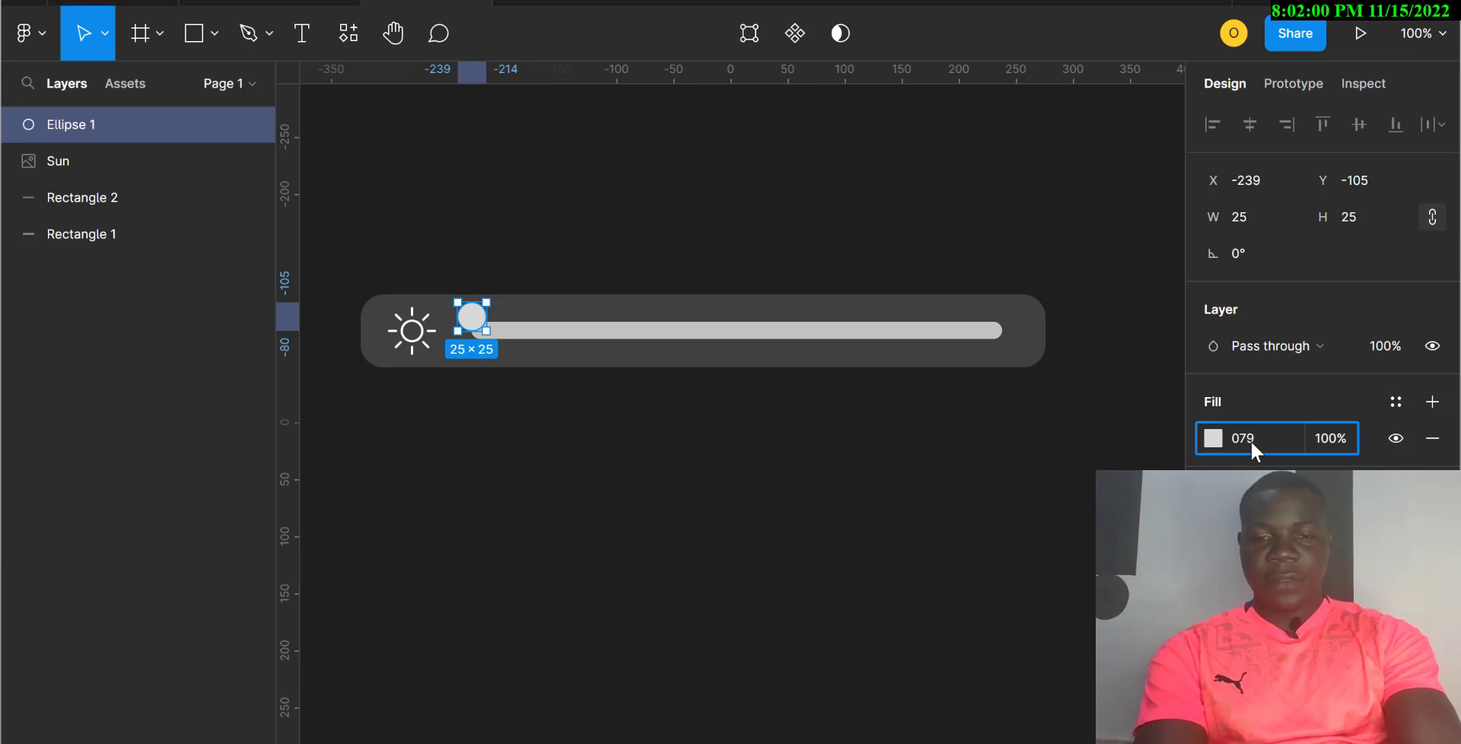
type("3f")
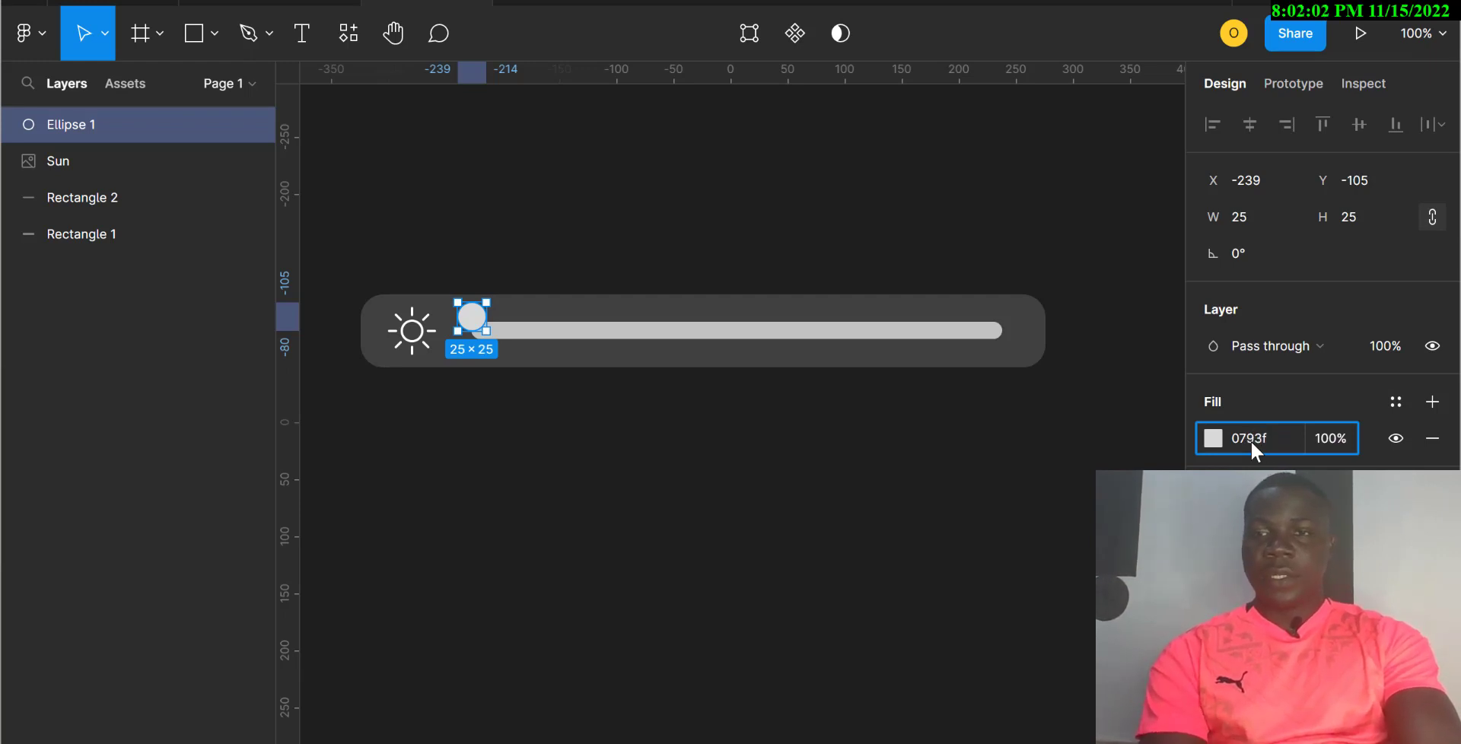
key("Return")
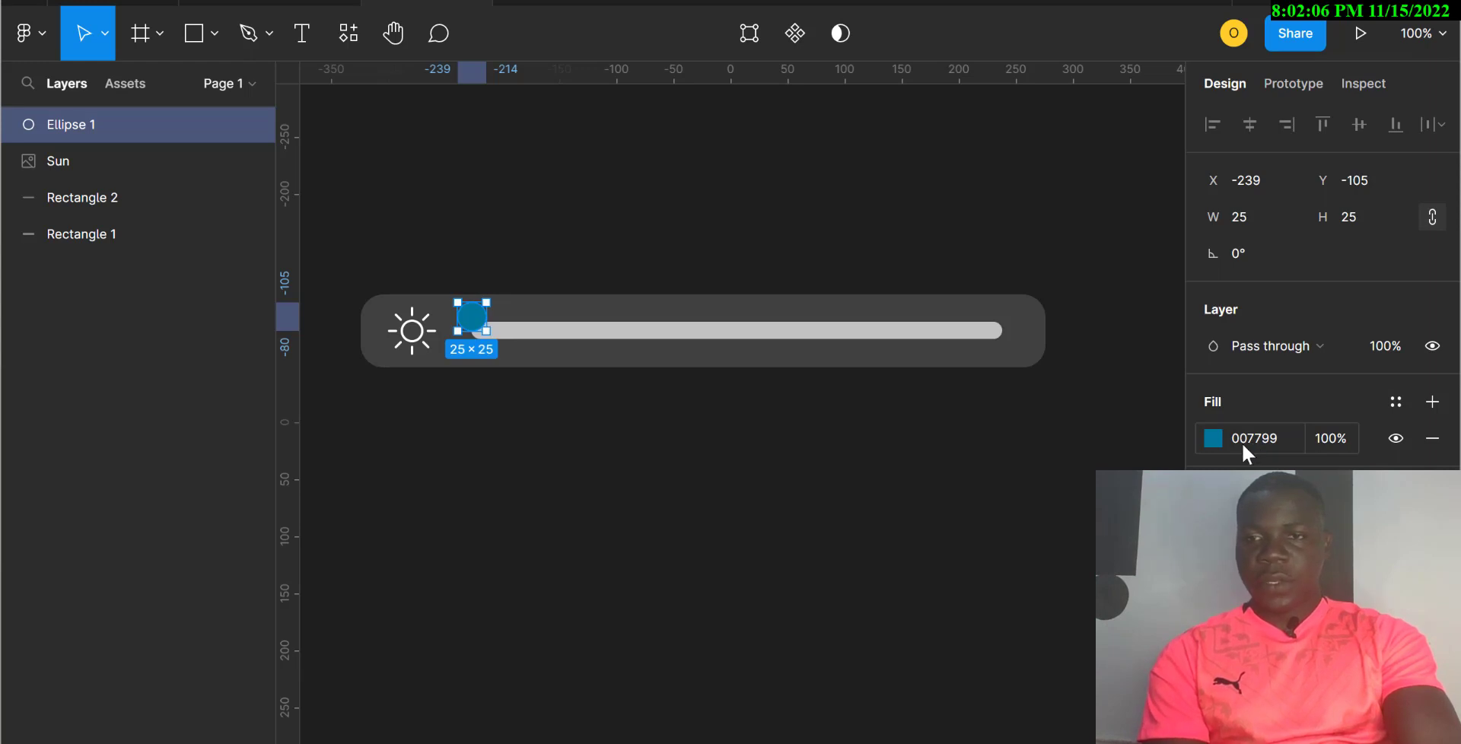
left_click(1249, 438)
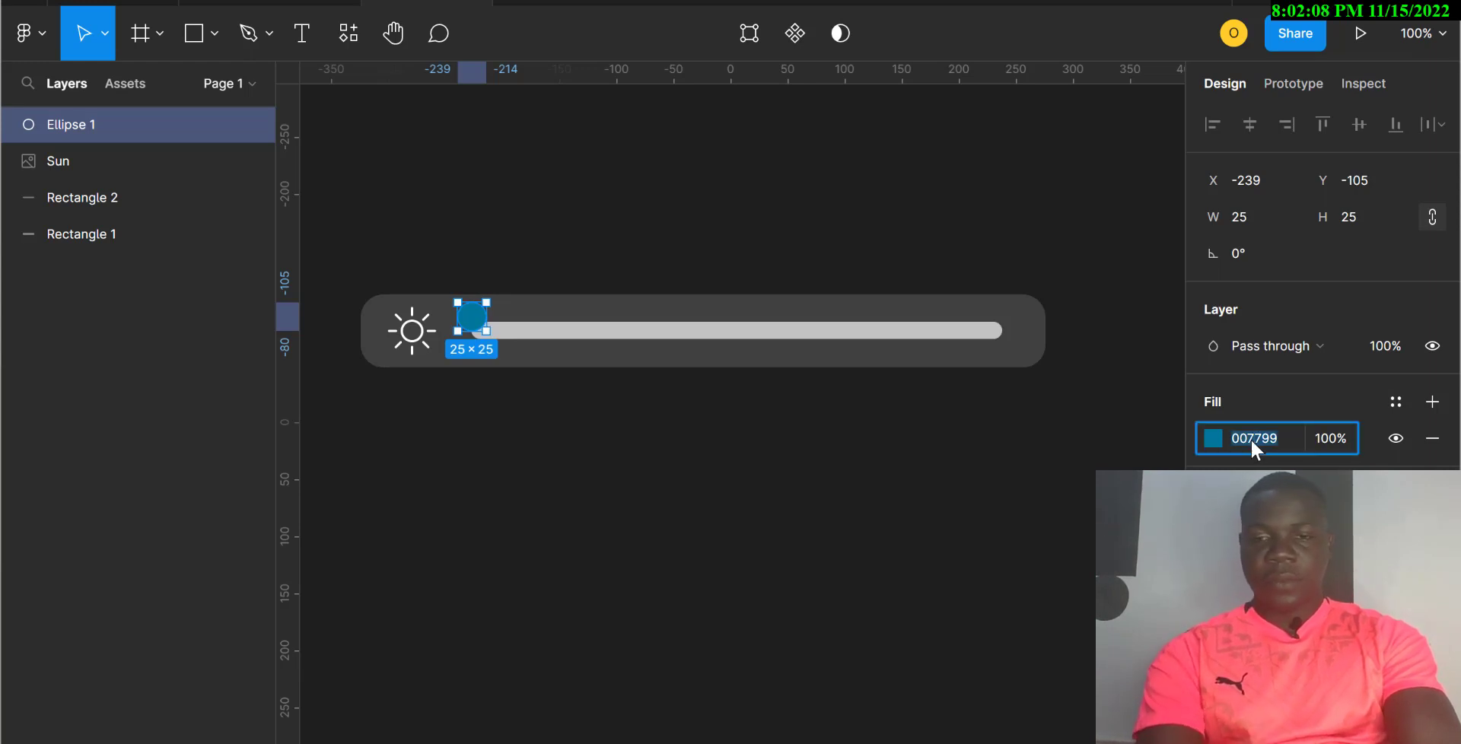
type("07")
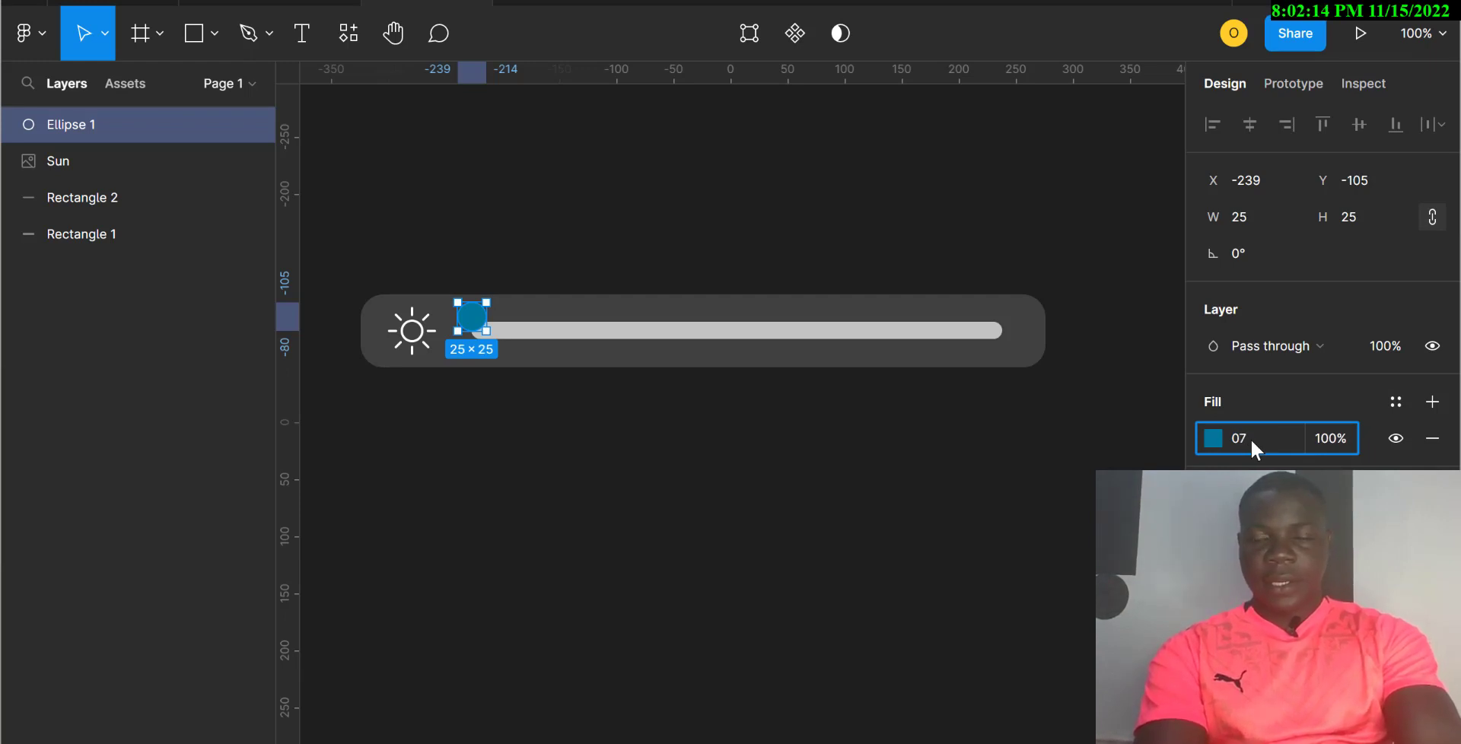
type("9")
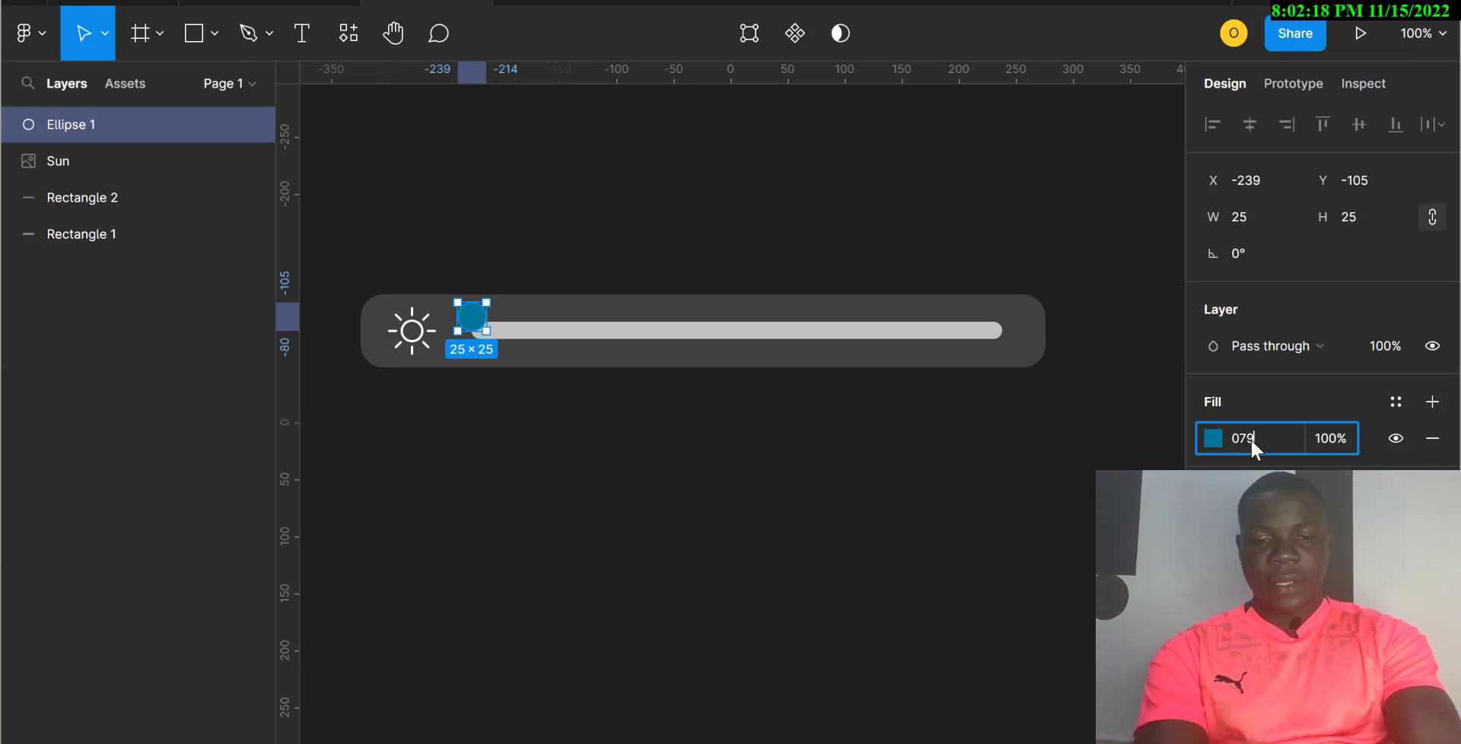
type("3FF")
key("Return")
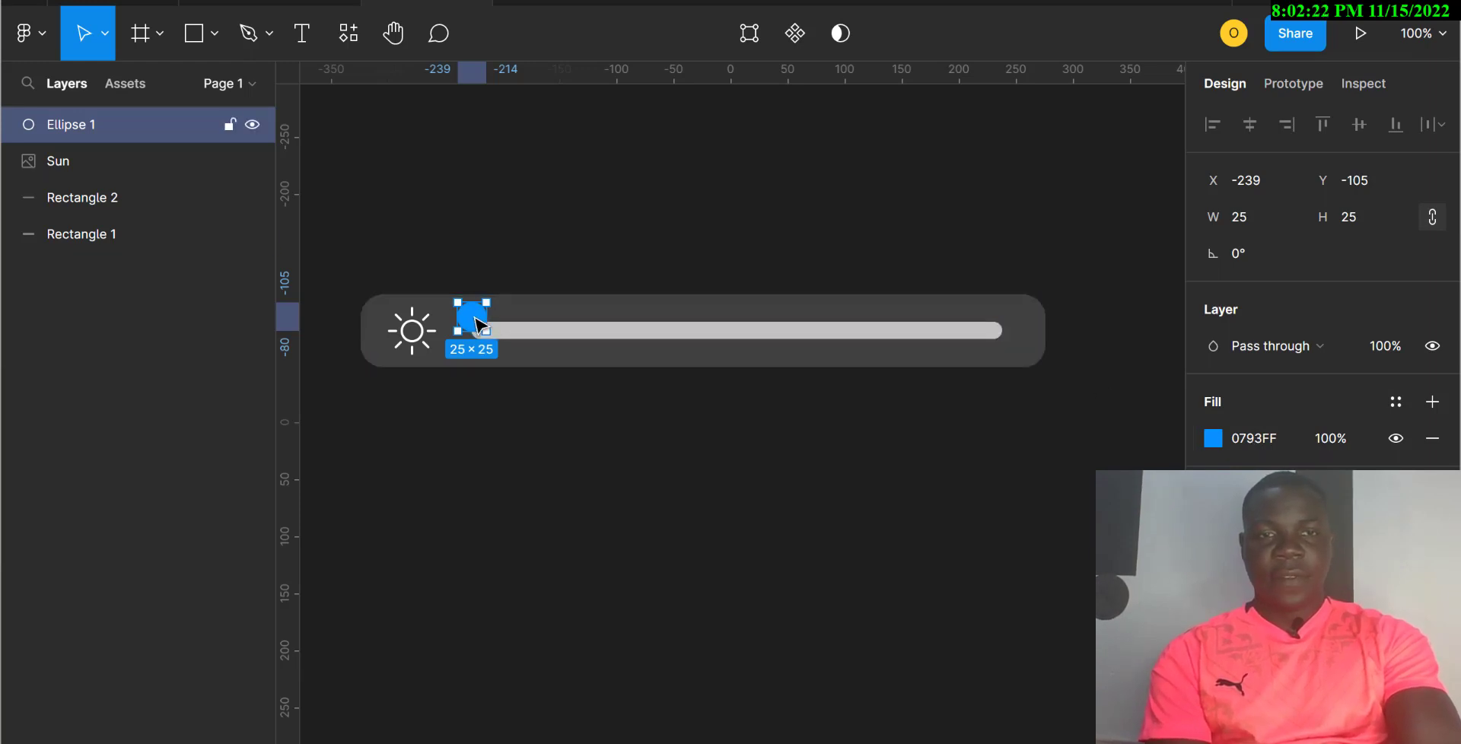
left_click_drag(475, 318, 484, 330)
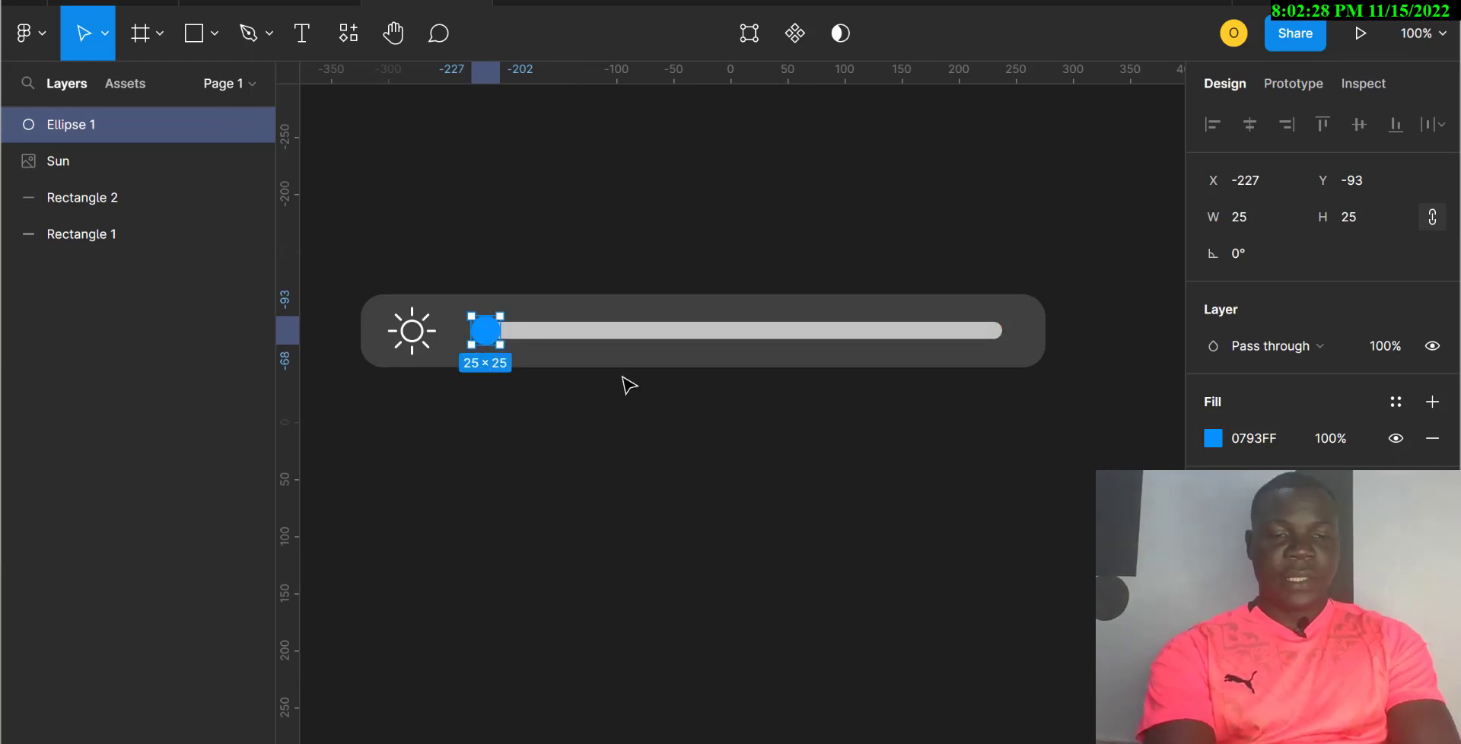
Step: Duplicate the knob as a 40×40 circle placed beneath Ellipse 1 in Layers
key("ctrl+d")
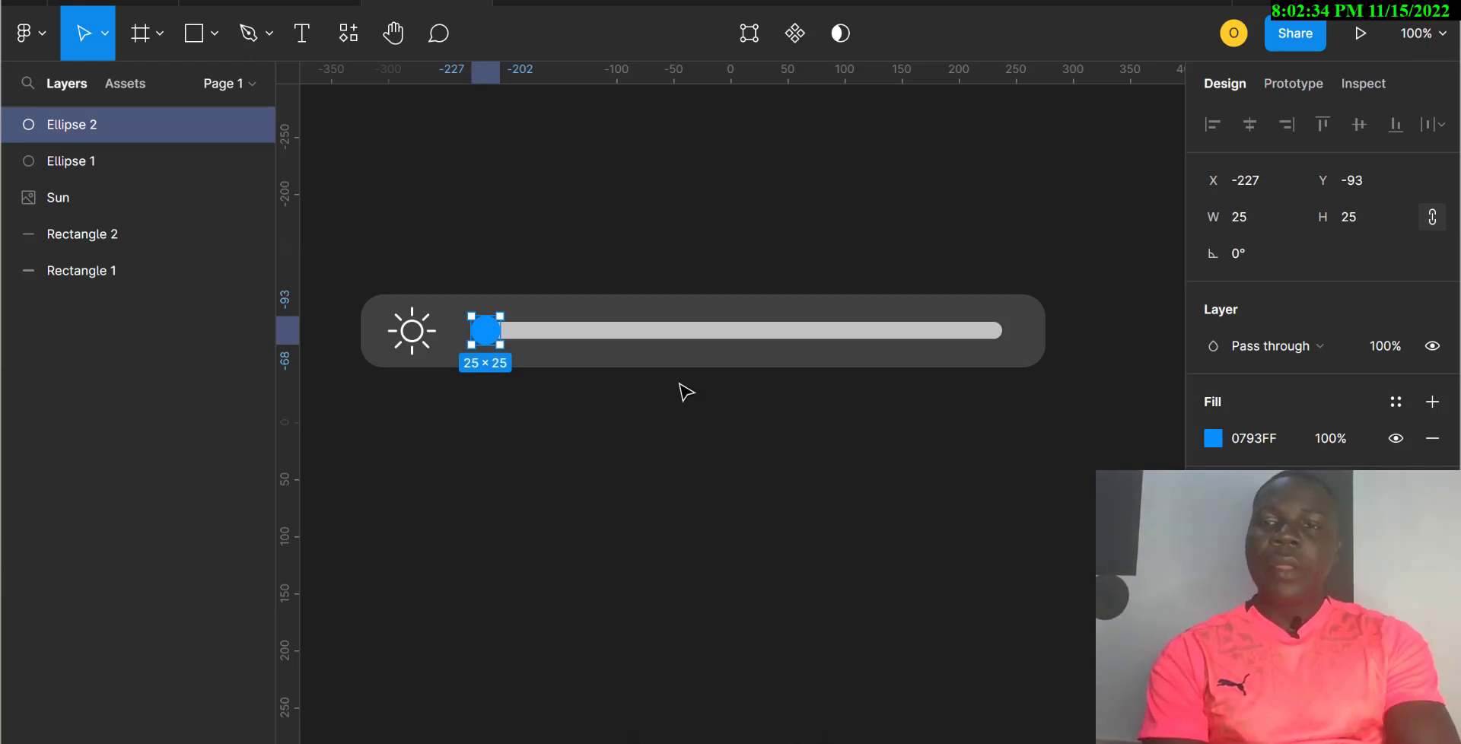
left_click(1247, 214)
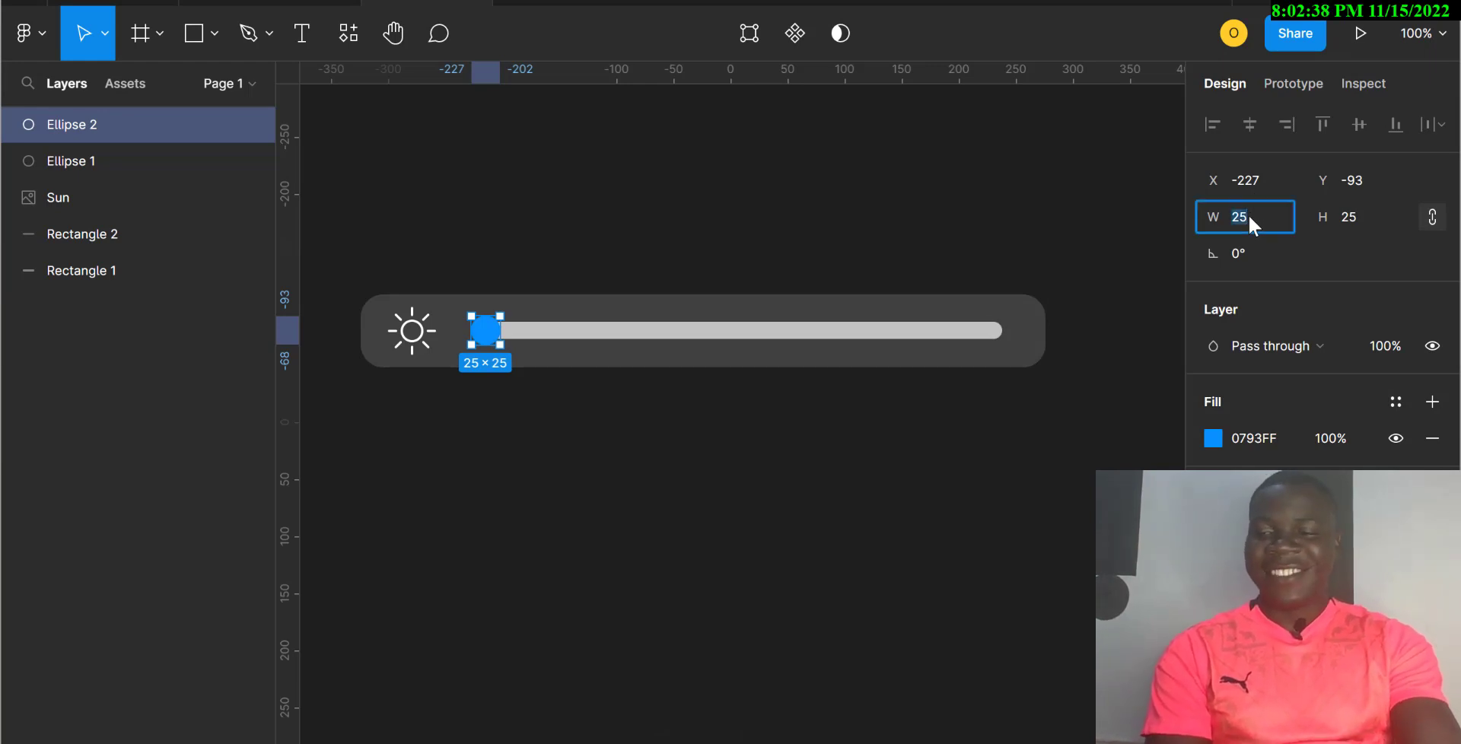
type("40")
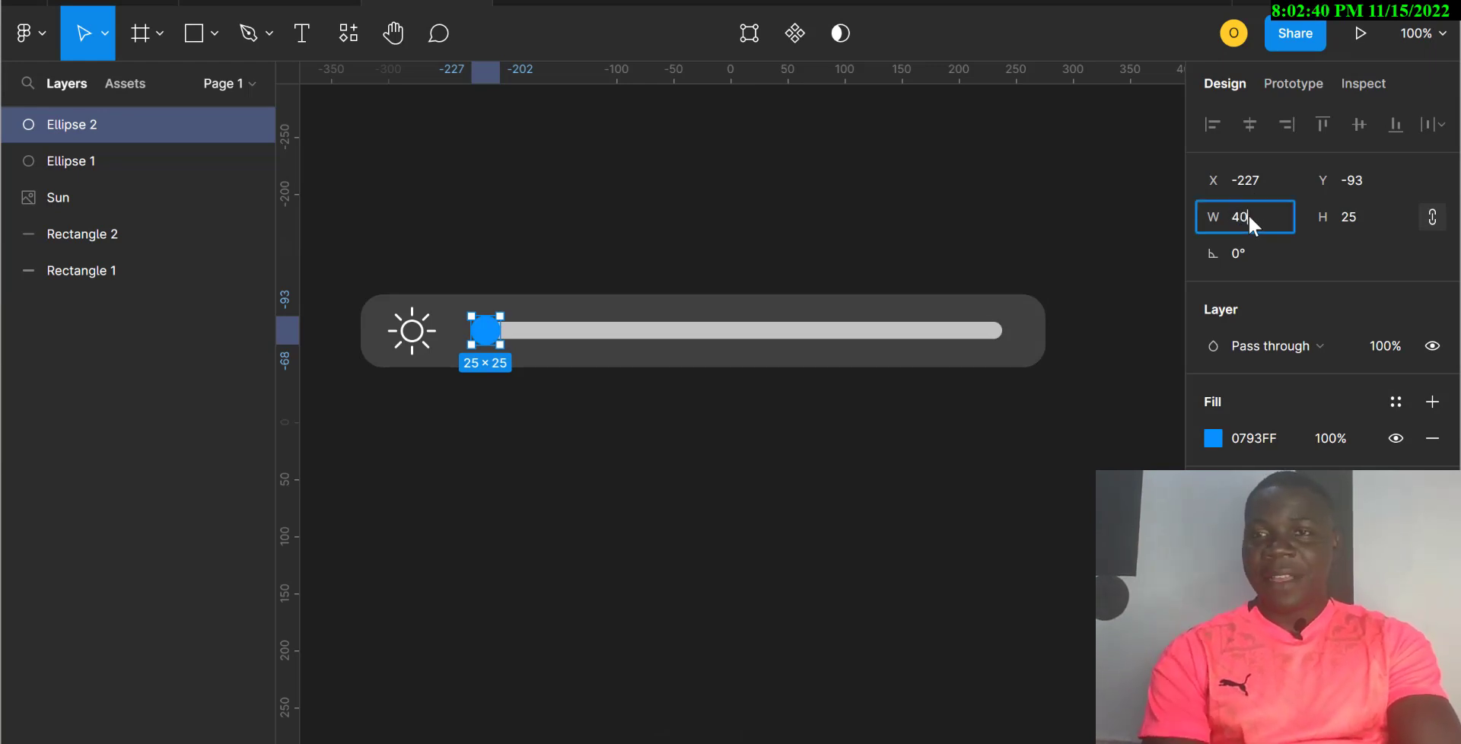
left_click(1354, 215)
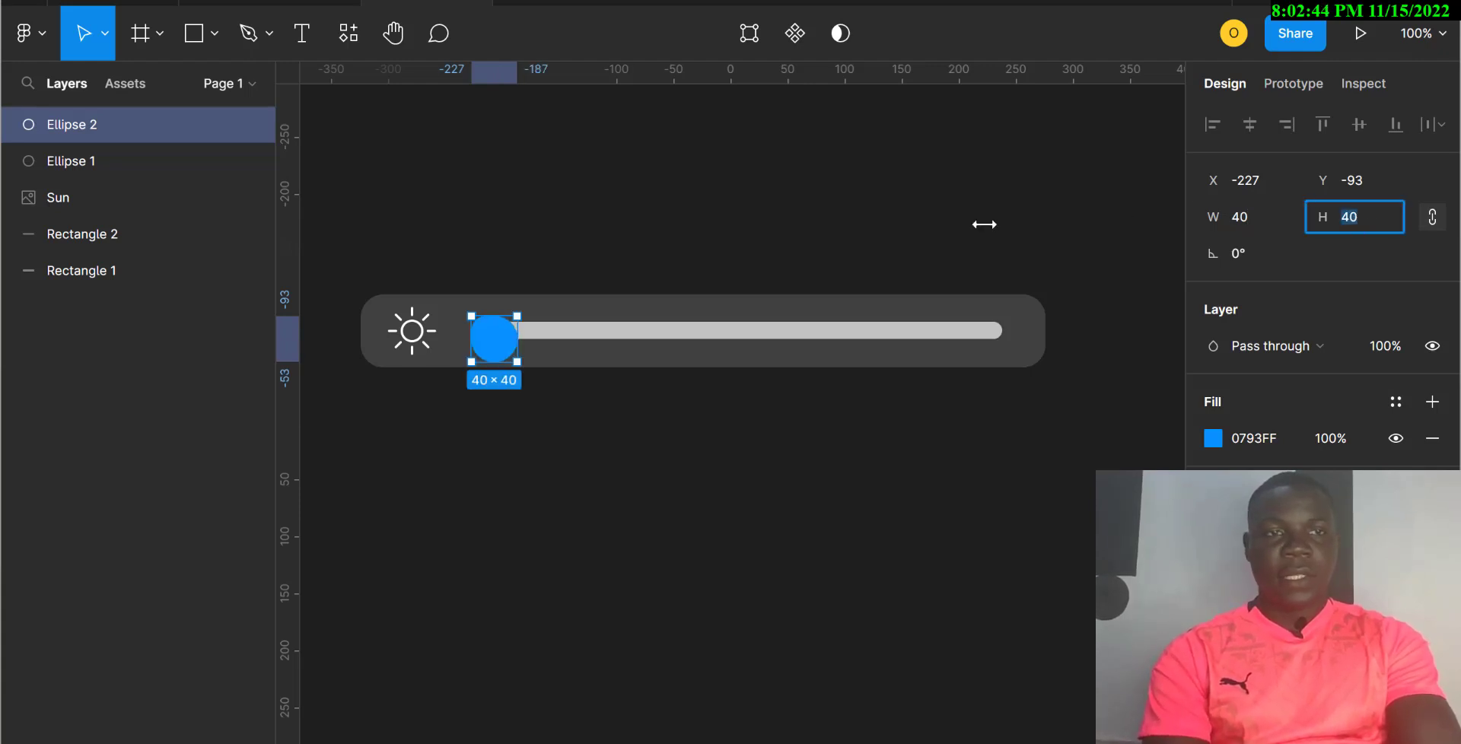
left_click_drag(128, 127, 123, 178)
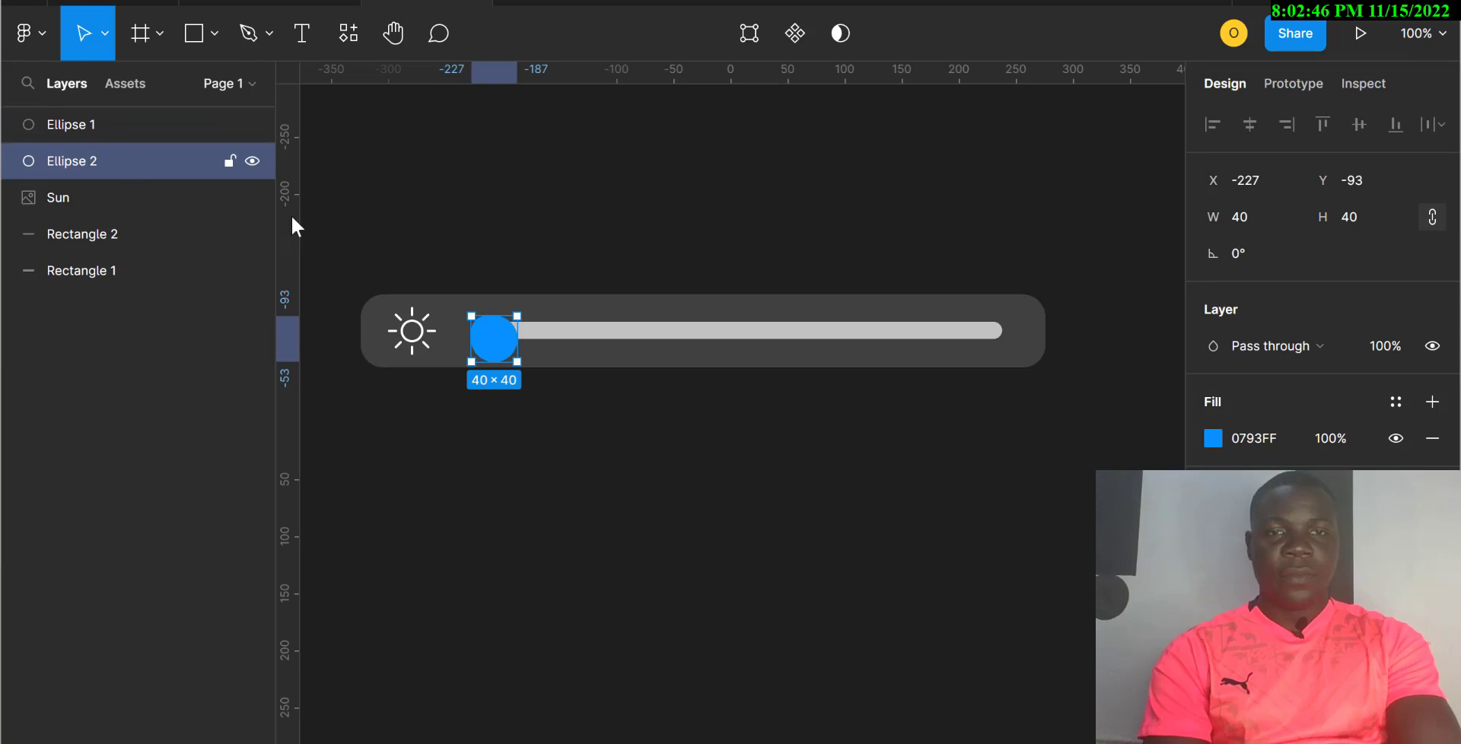
Step: Nudge the 40×40 Ellipse 2 with arrow keys to surround the blue knob
left_click(493, 347)
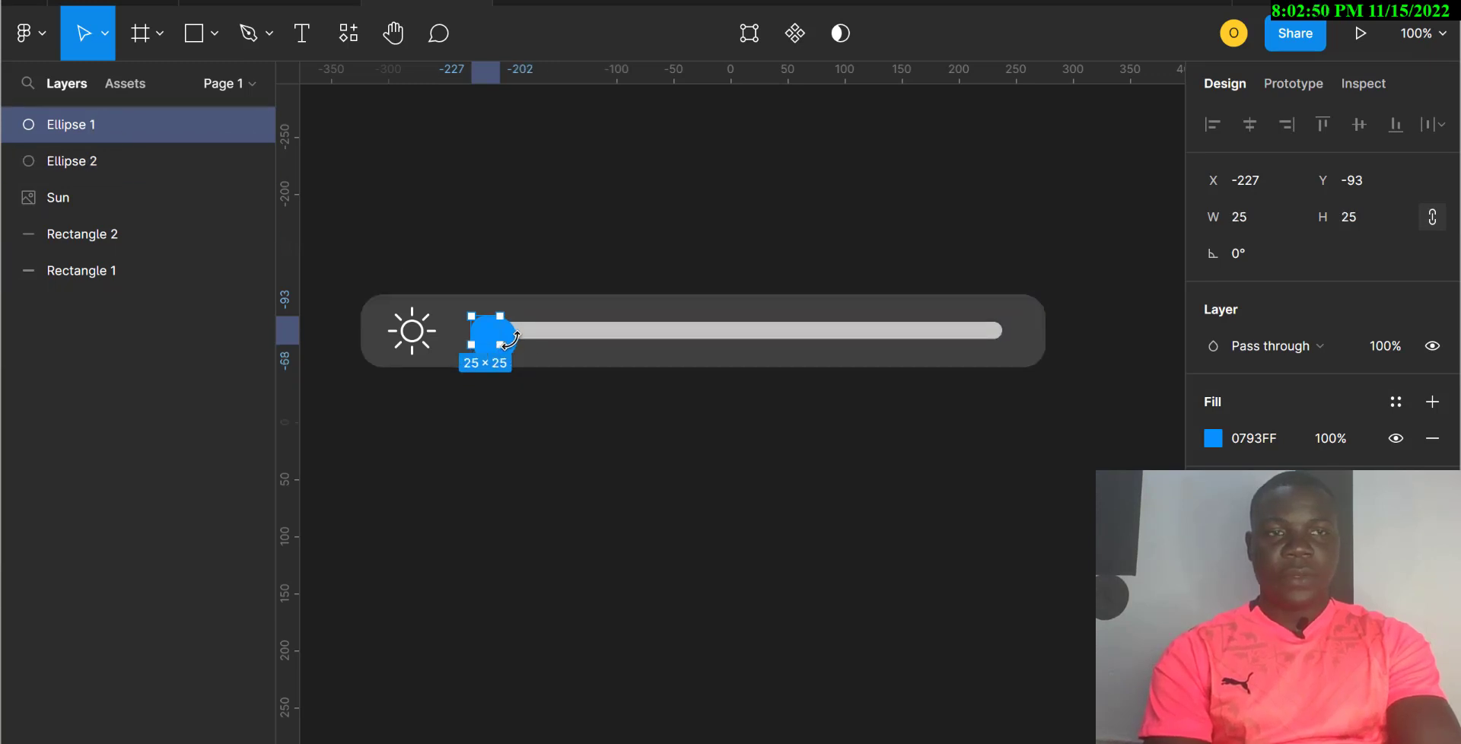
left_click(117, 161)
key("Left")
key("Left")
key("Left")
key("Left")
key("Left")
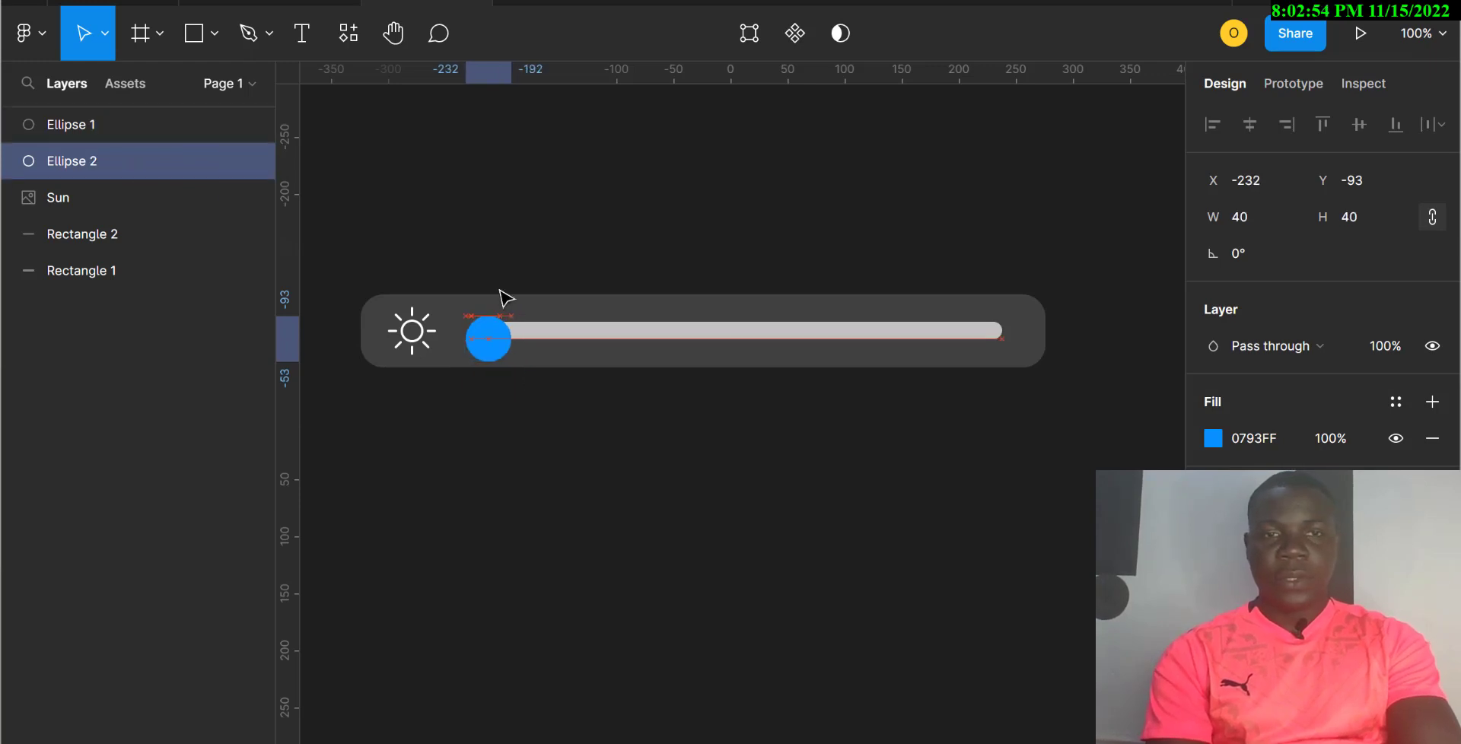
key("Left")
key("Left")
key("Left")
key("Left")
key("Left")
key("Left")
key("Left")
key("Left")
key("Up")
key("Up")
key("Up")
key("Up")
key("Up")
key("Up")
key("Up")
key("Up")
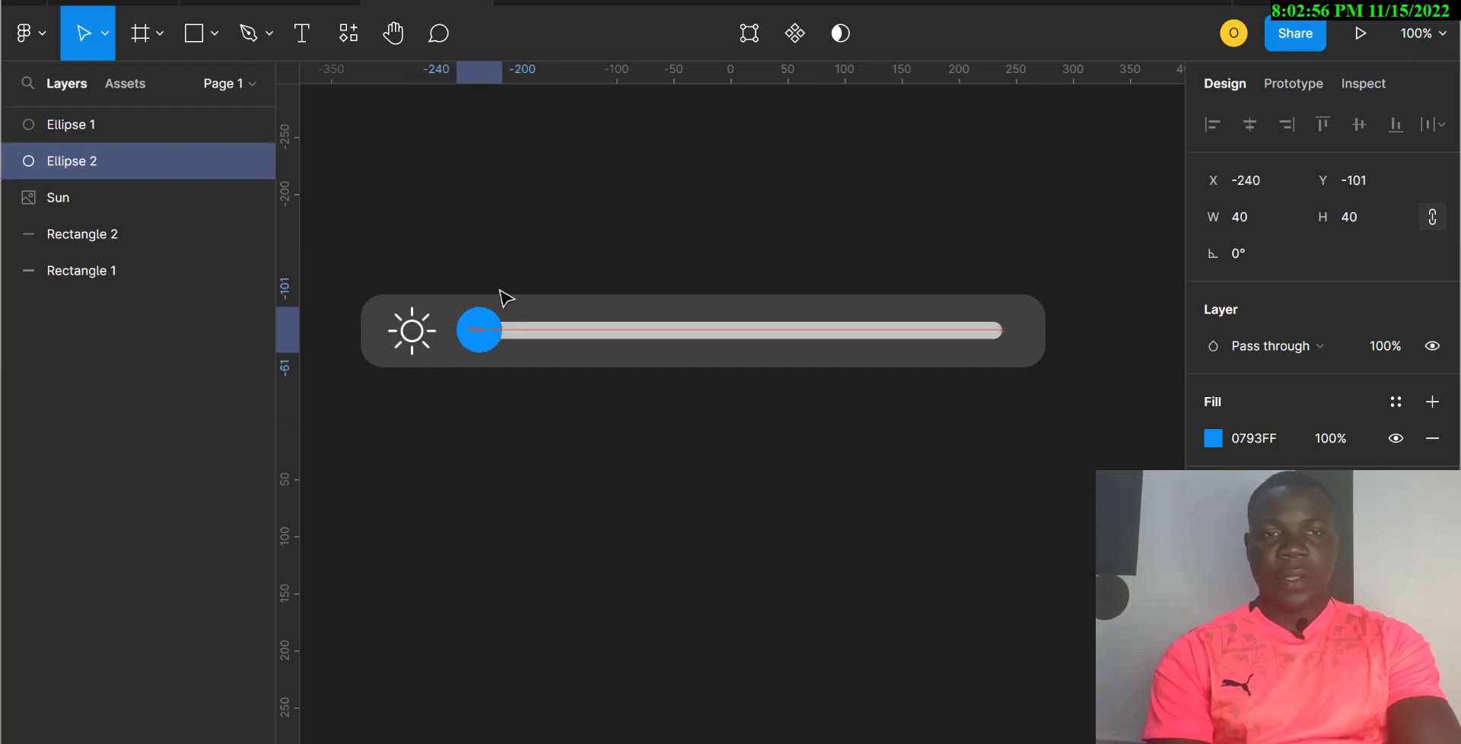
key("Up")
key("Right")
key("Up")
key("Up")
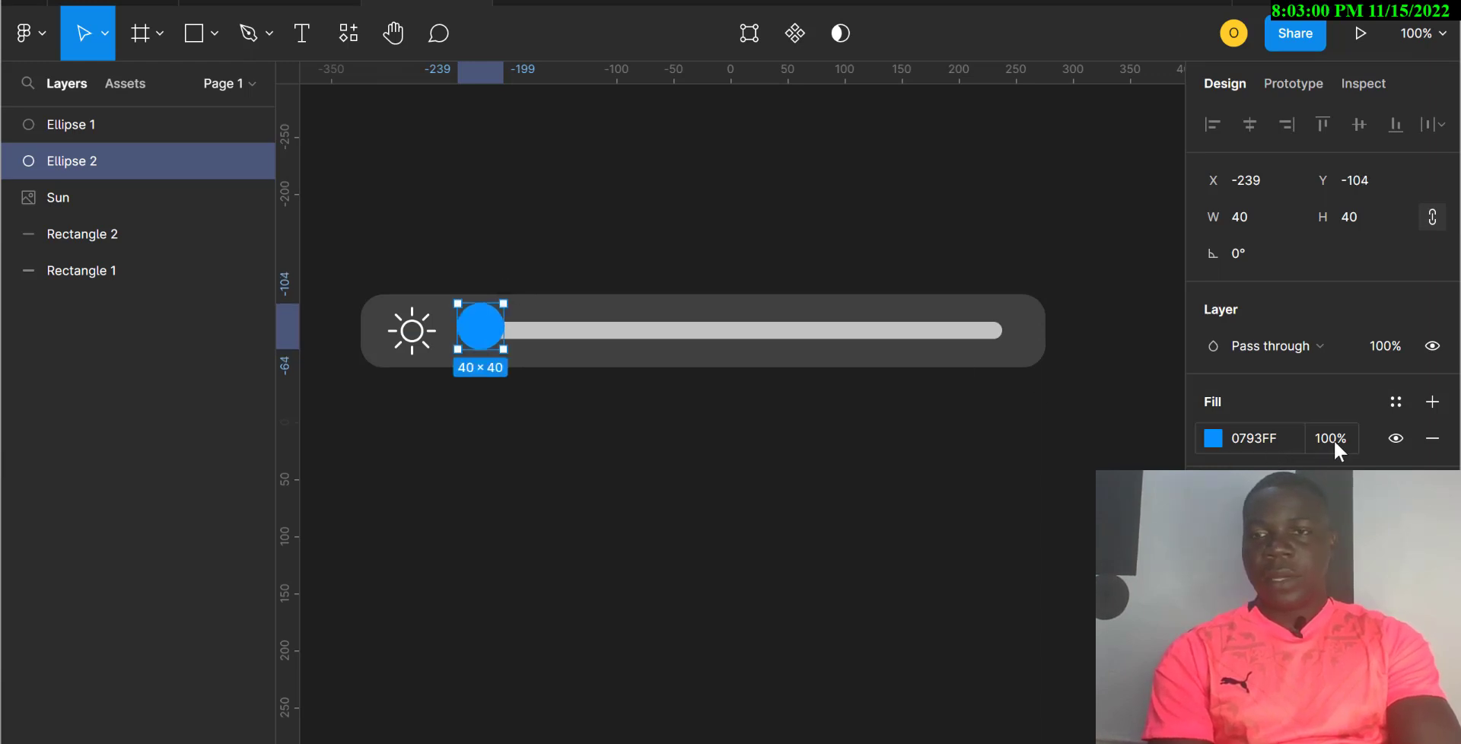
Step: Fill Ellipse 2 with the slider bar's dark grey 404040 using the eyedropper
left_click(1242, 439)
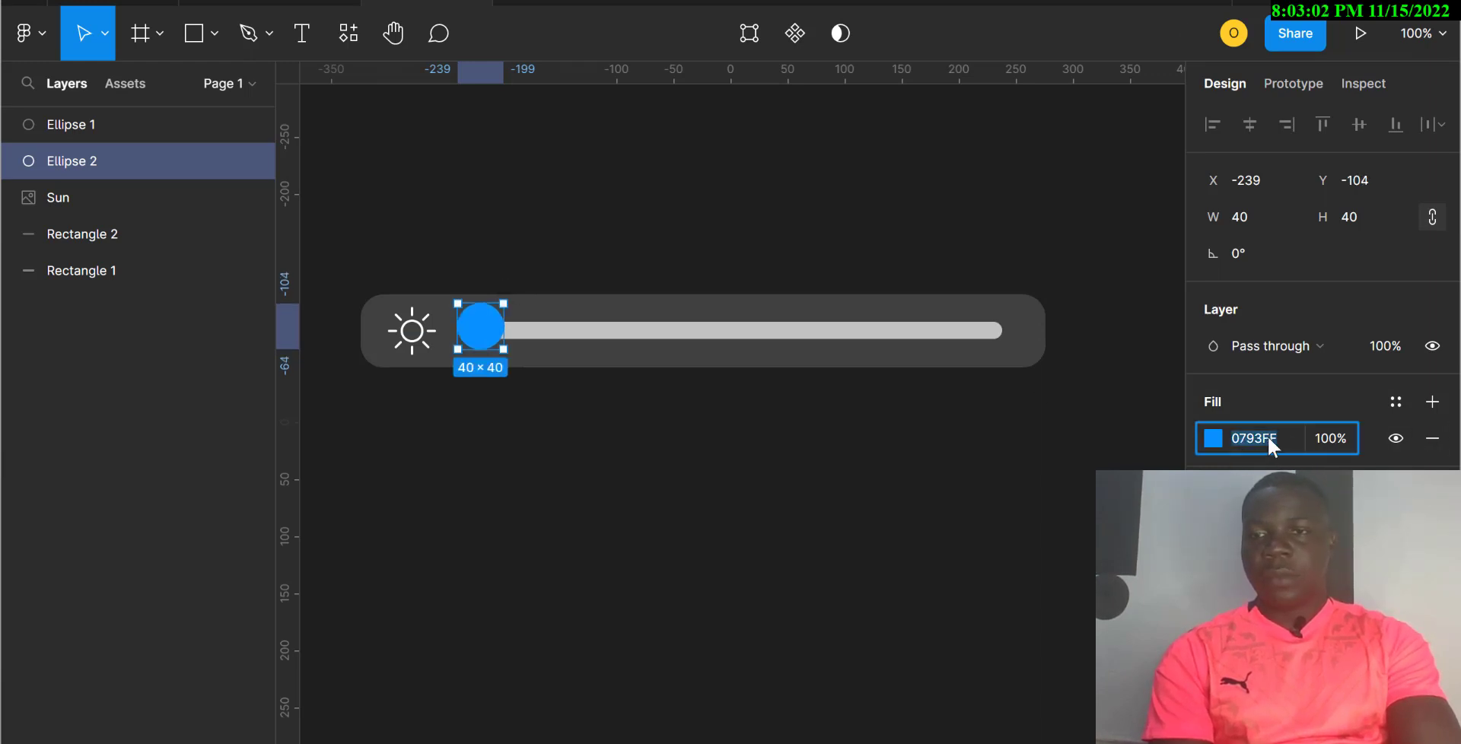
left_click(1217, 436)
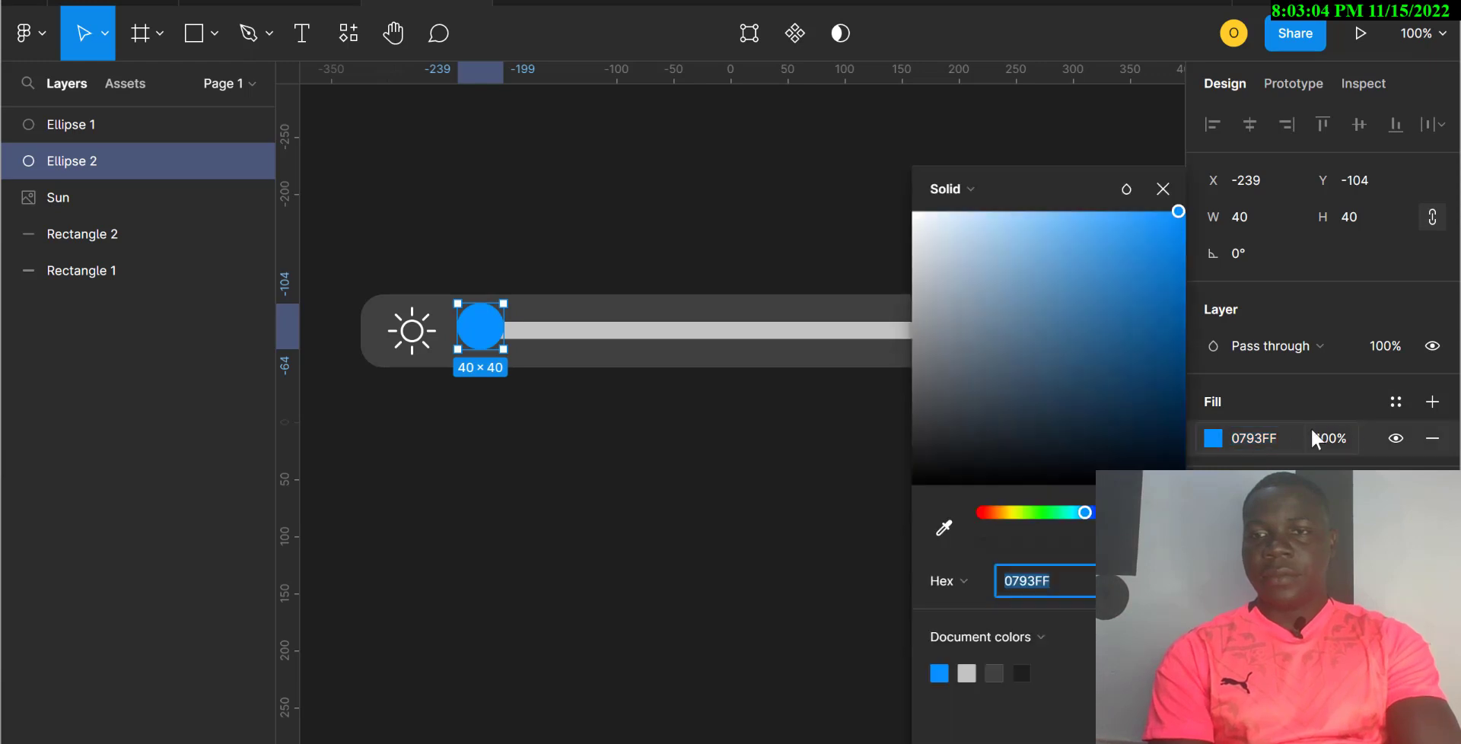
left_click(947, 526)
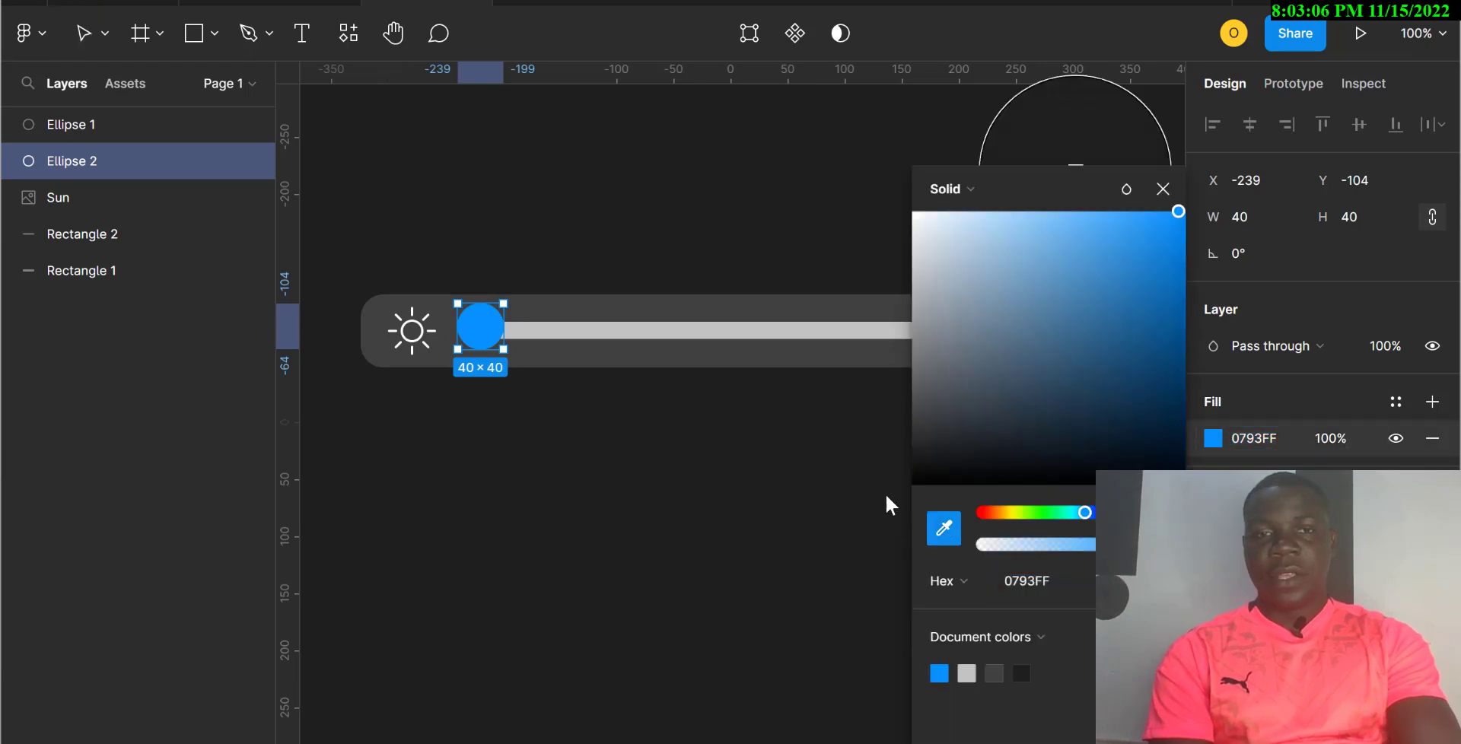
left_click(691, 311)
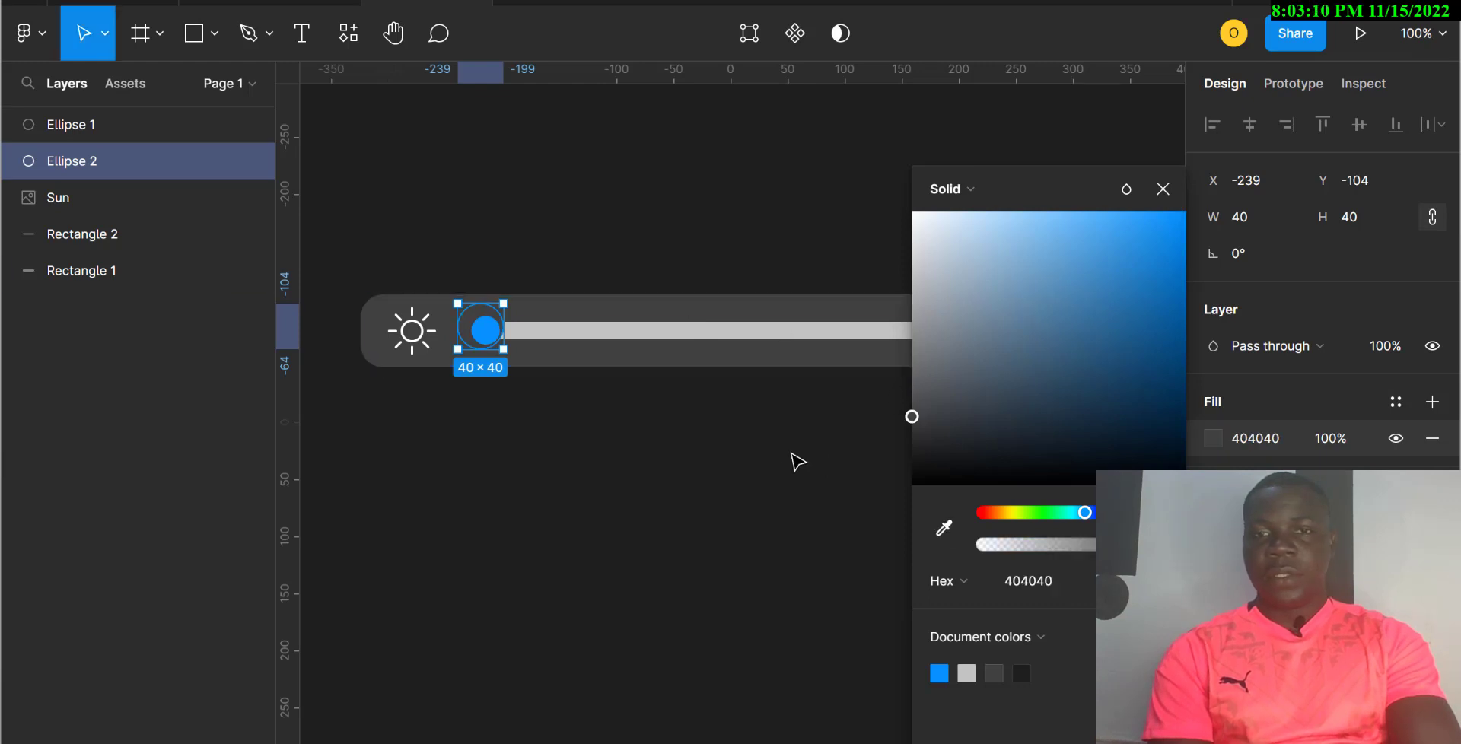
left_click(764, 475)
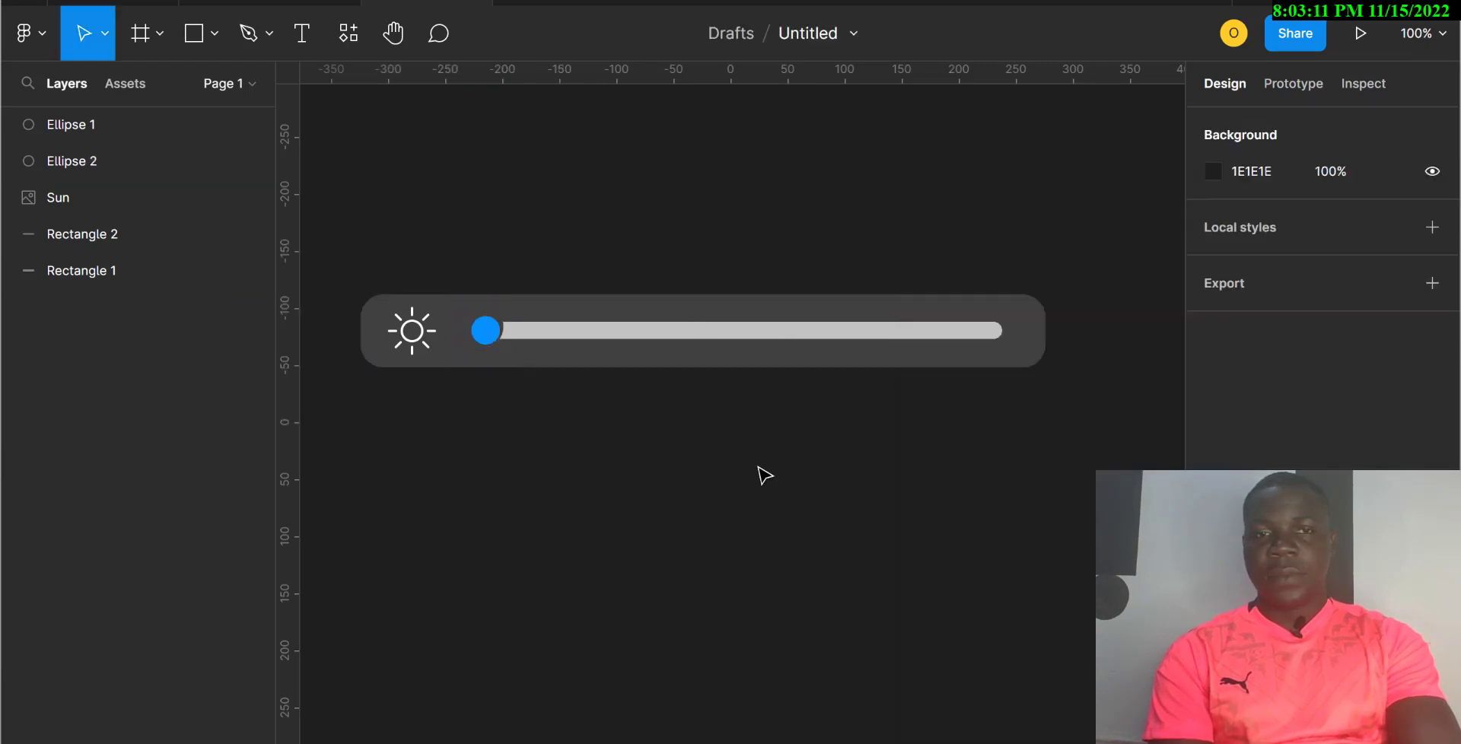
Step: Centre the two ellipses on each other and group them as Group 1
left_click(493, 325)
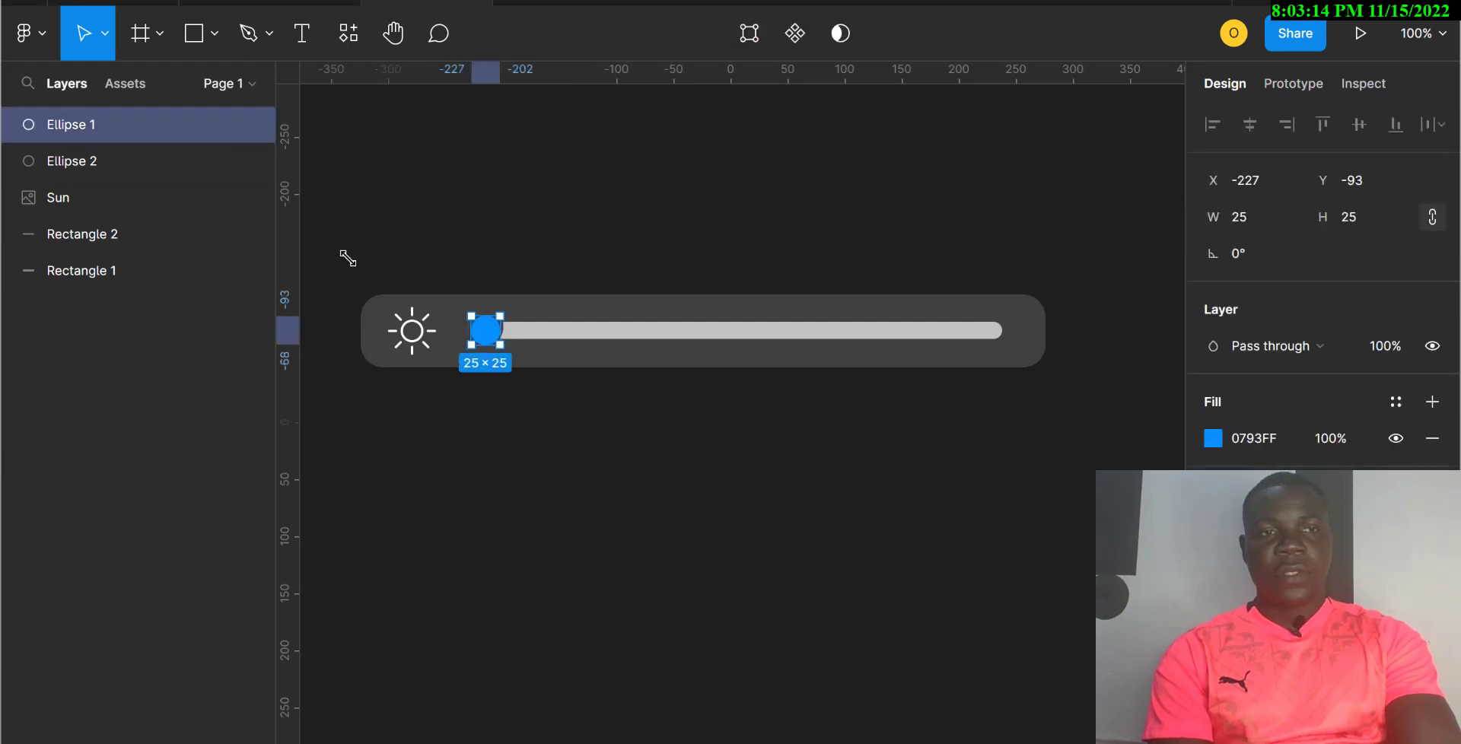
left_click(144, 166, "shift")
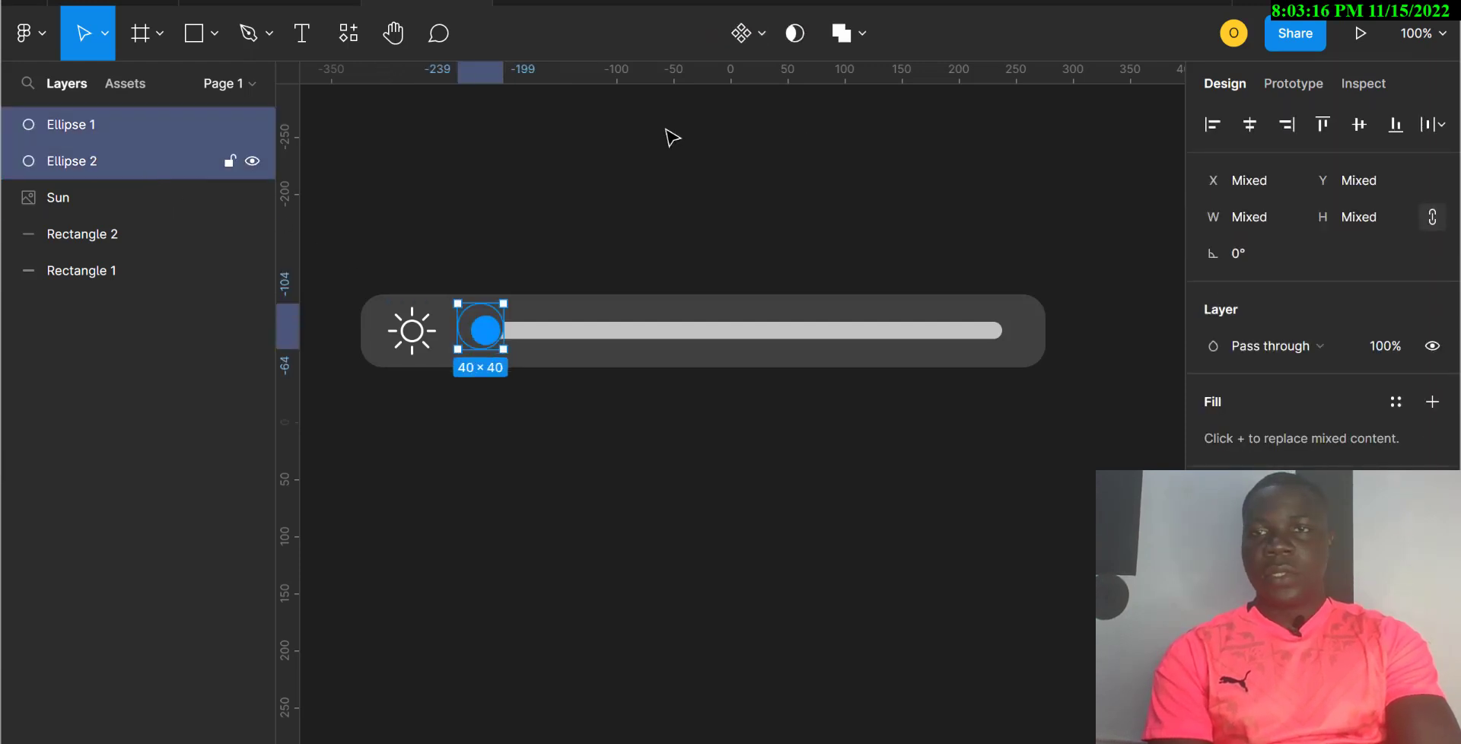
left_click(1249, 128)
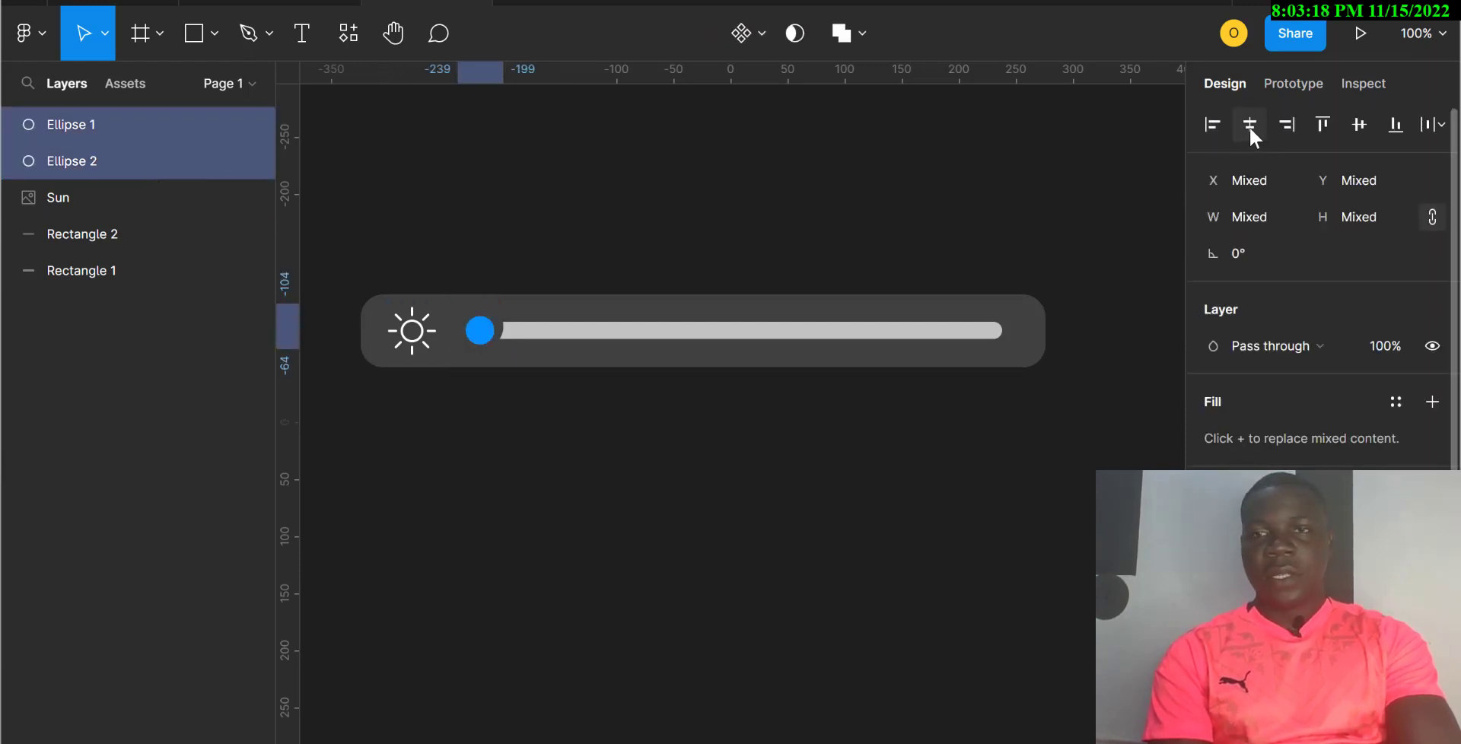
left_click(1360, 125)
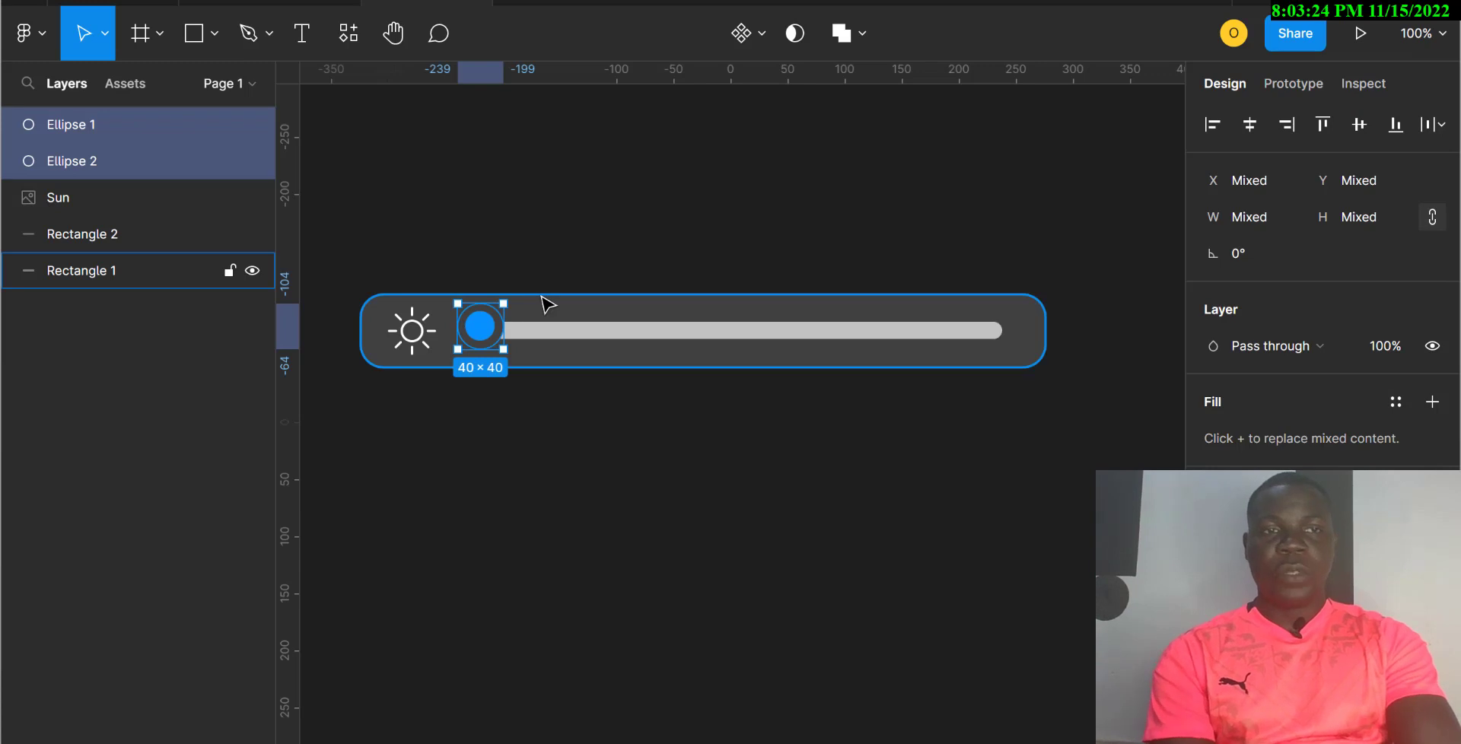
key("ctrl+g")
Step: Nudge the knob group to X -230, Y -101 at the slider's left end
key("Down")
key("Down")
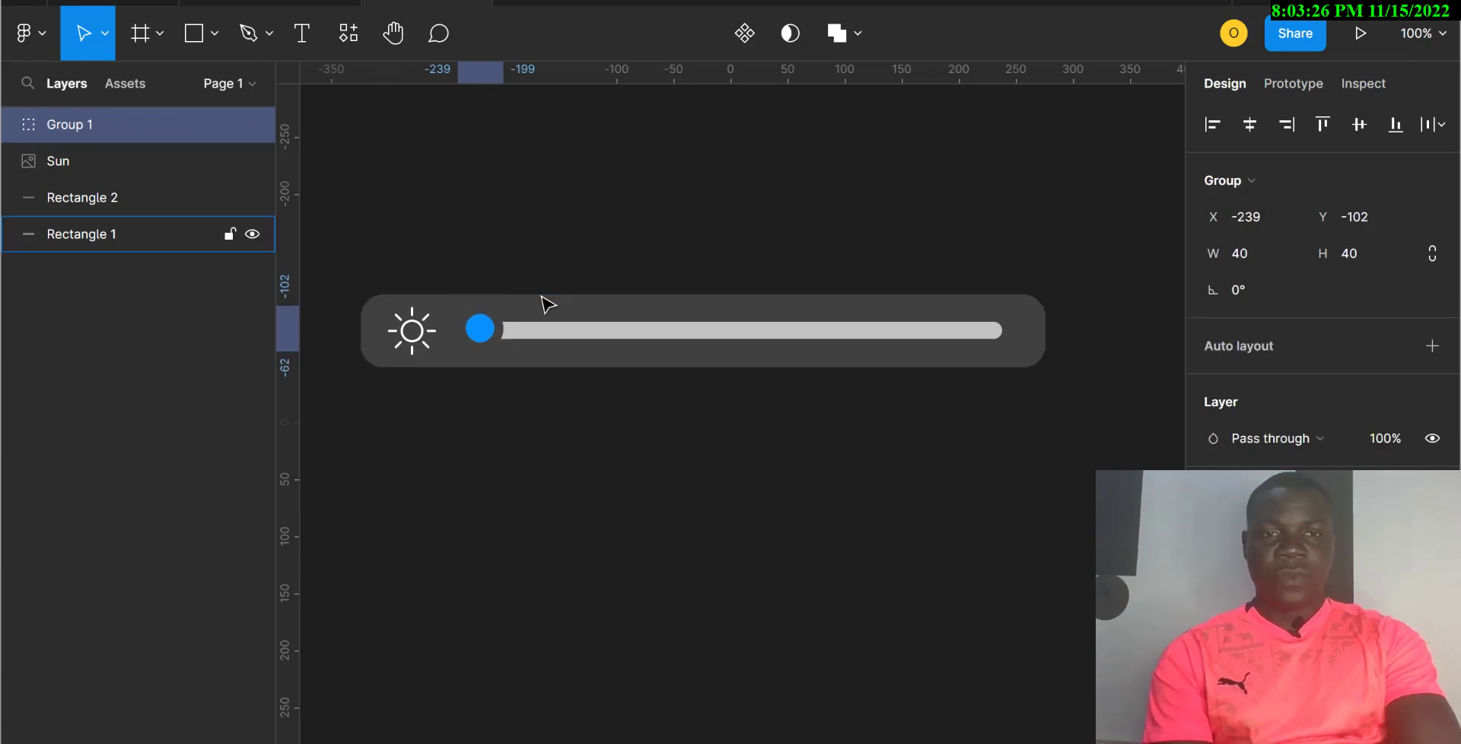
key("Right")
key("Right")
key("Right")
key("Right")
key("Right")
key("Right")
key("Right")
key("Right")
key("Right")
key("Right")
key("Down")
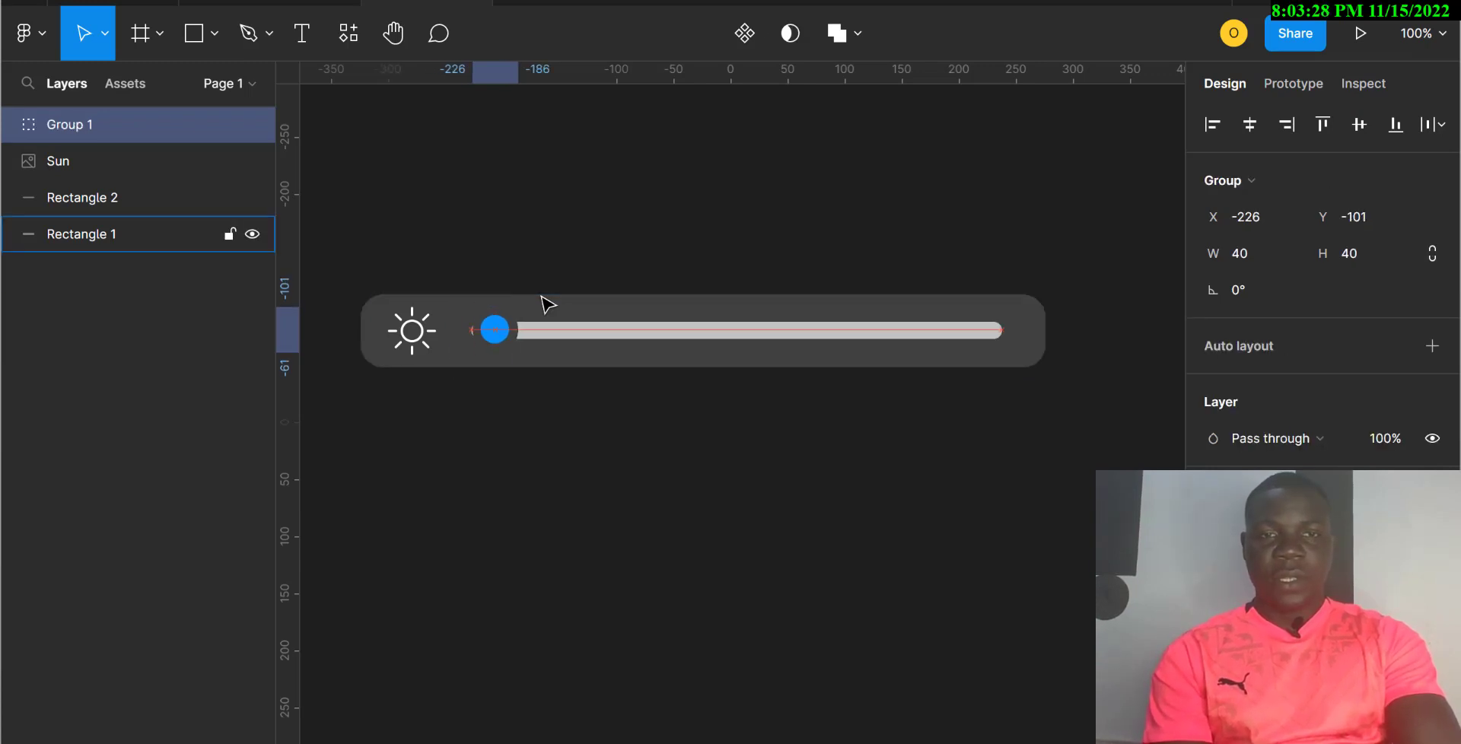
key("Right")
key("Left")
key("Left")
key("Left")
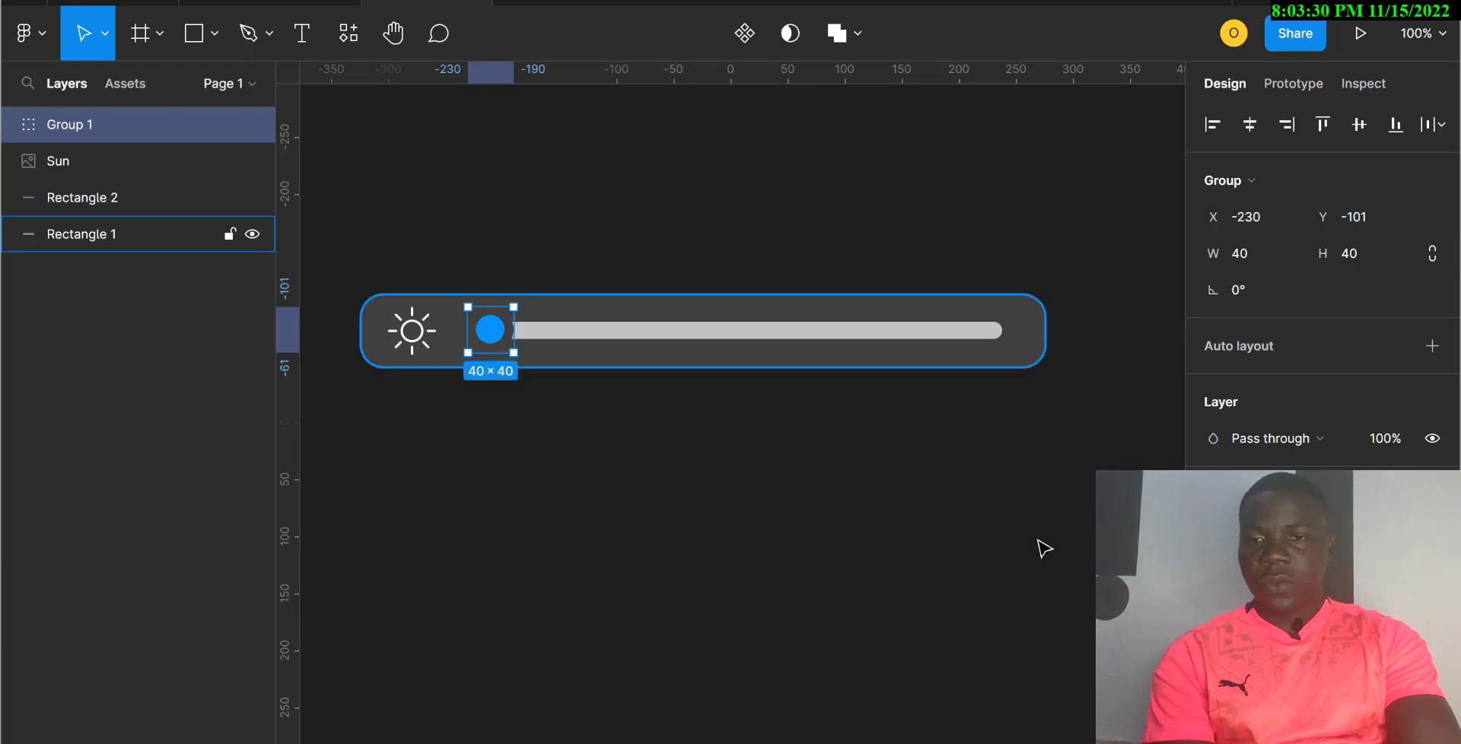
Step: Give the knob's outer ring a dark 1E1E1E fill
left_click(1213, 531)
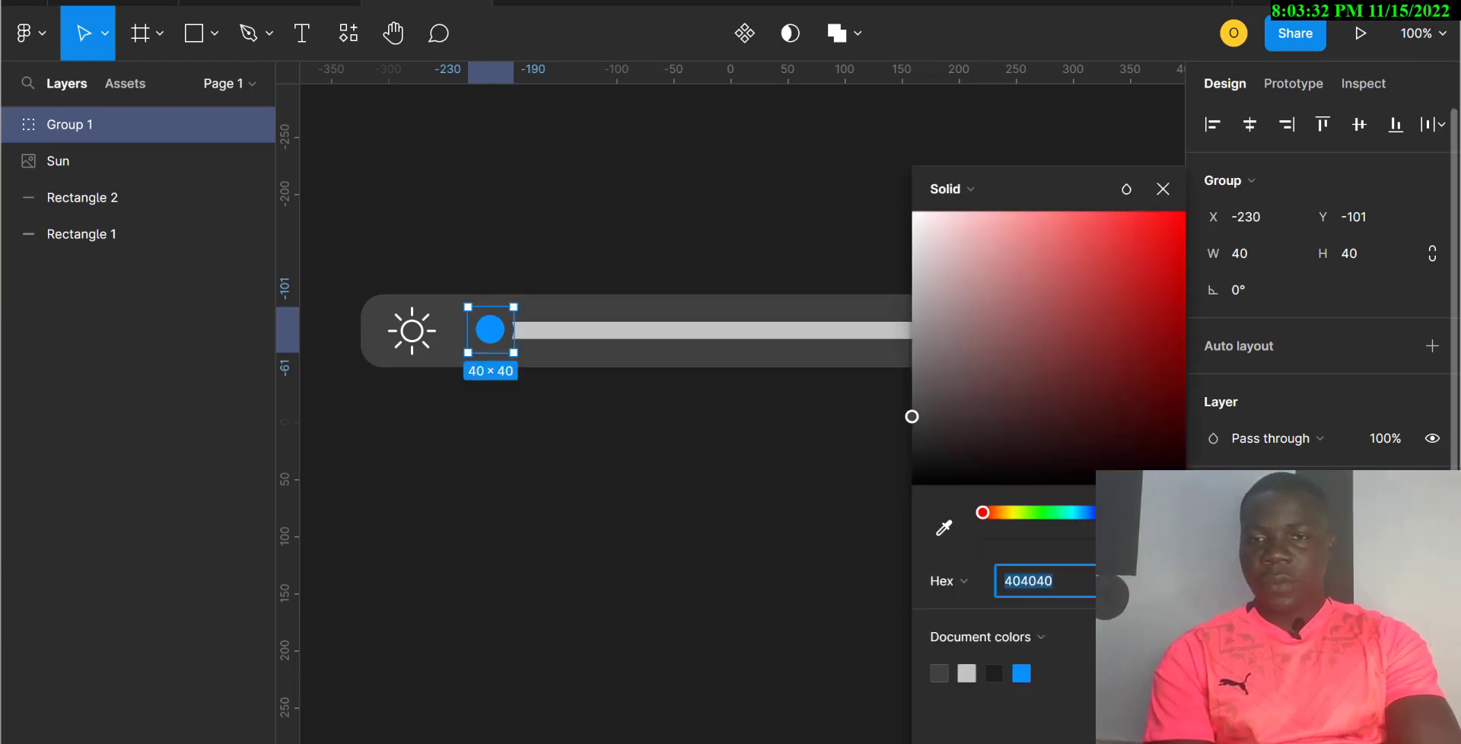
type("1E1E1E")
key("Return")
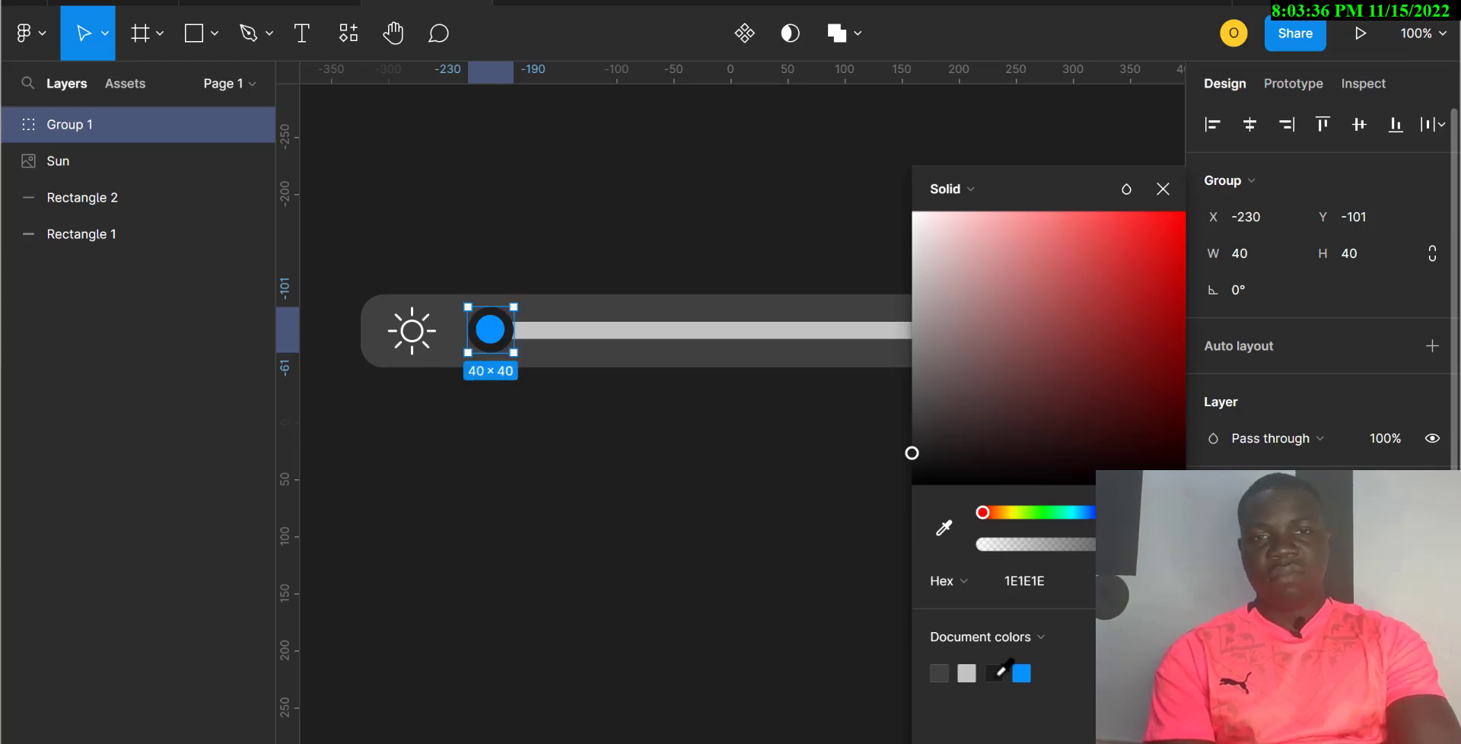
left_click(600, 569)
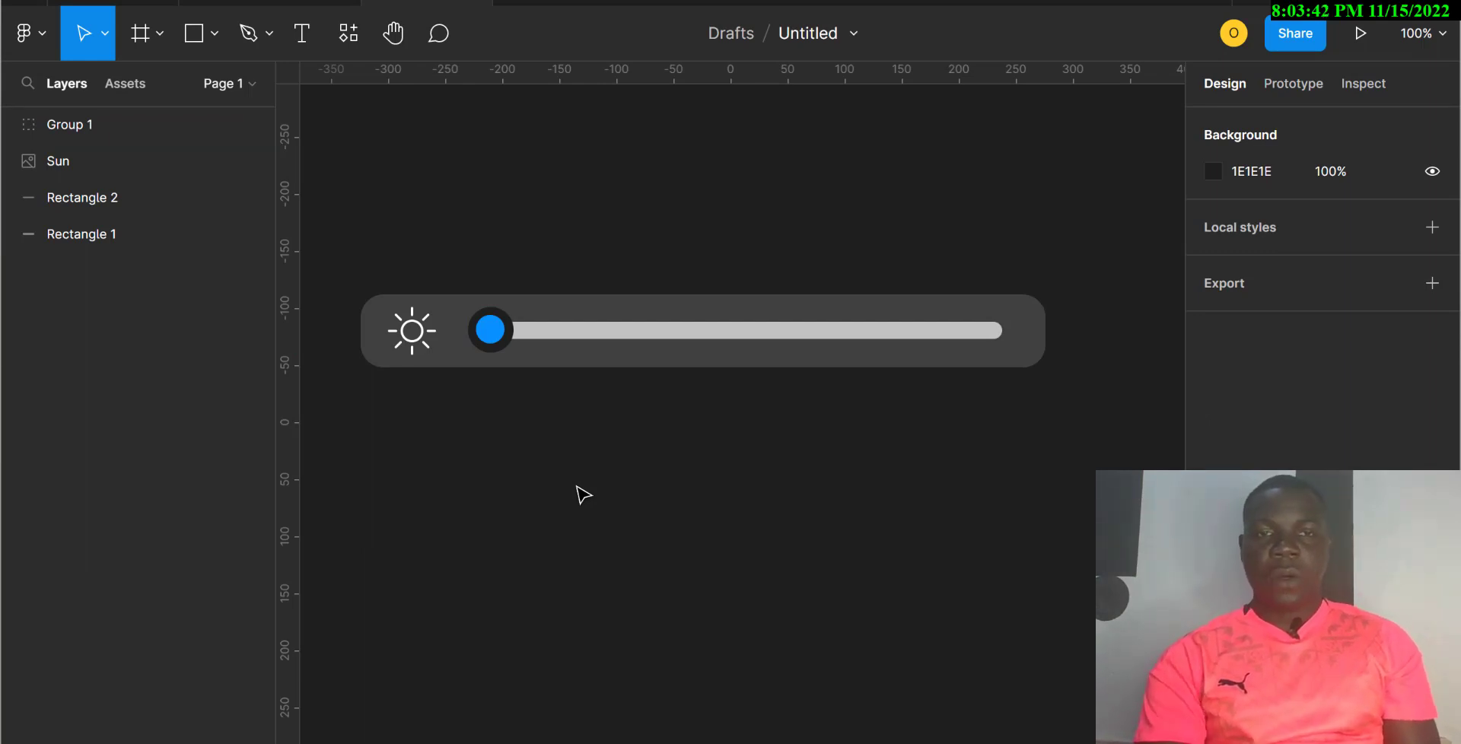
Step: Resample the ring colour from the canvas background, then marquee-select all slider layers
left_click(493, 333)
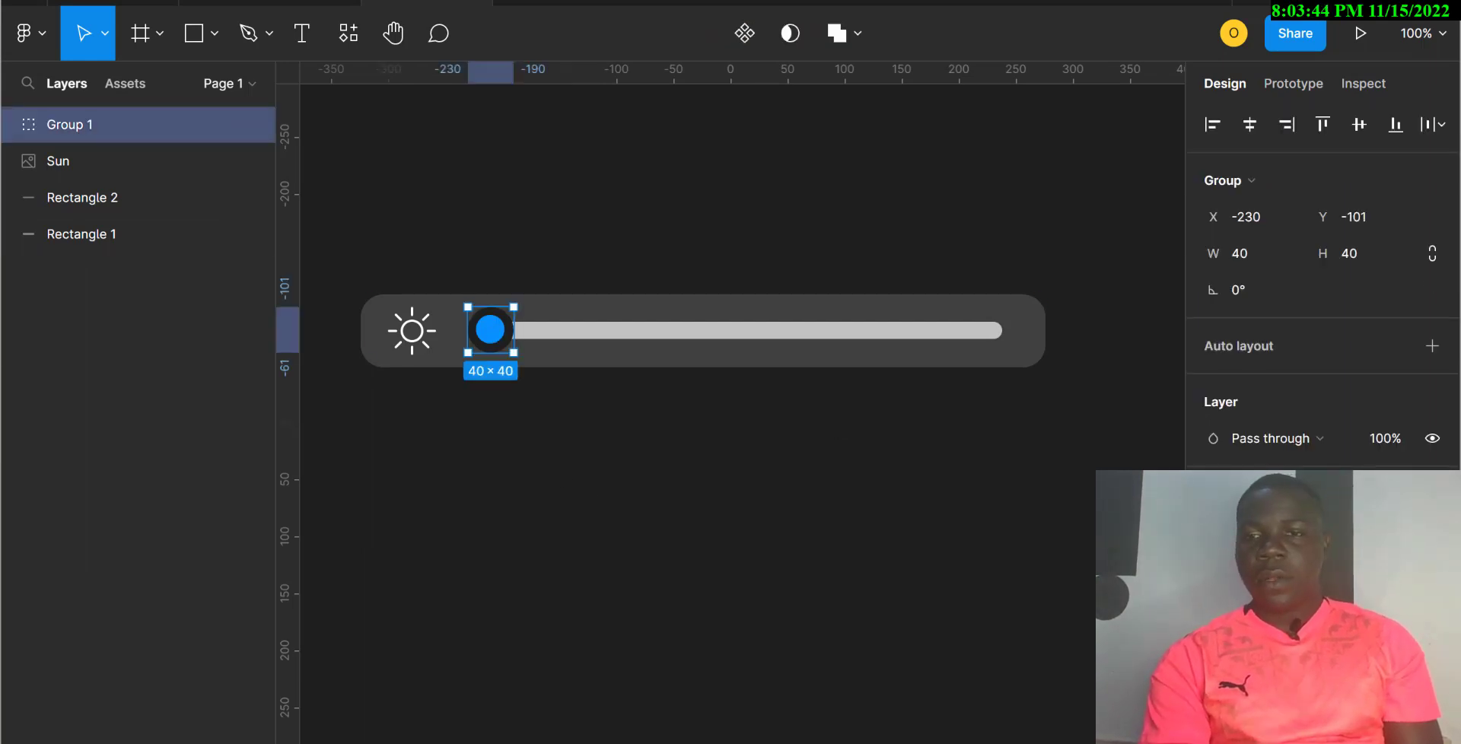
left_click(1212, 643)
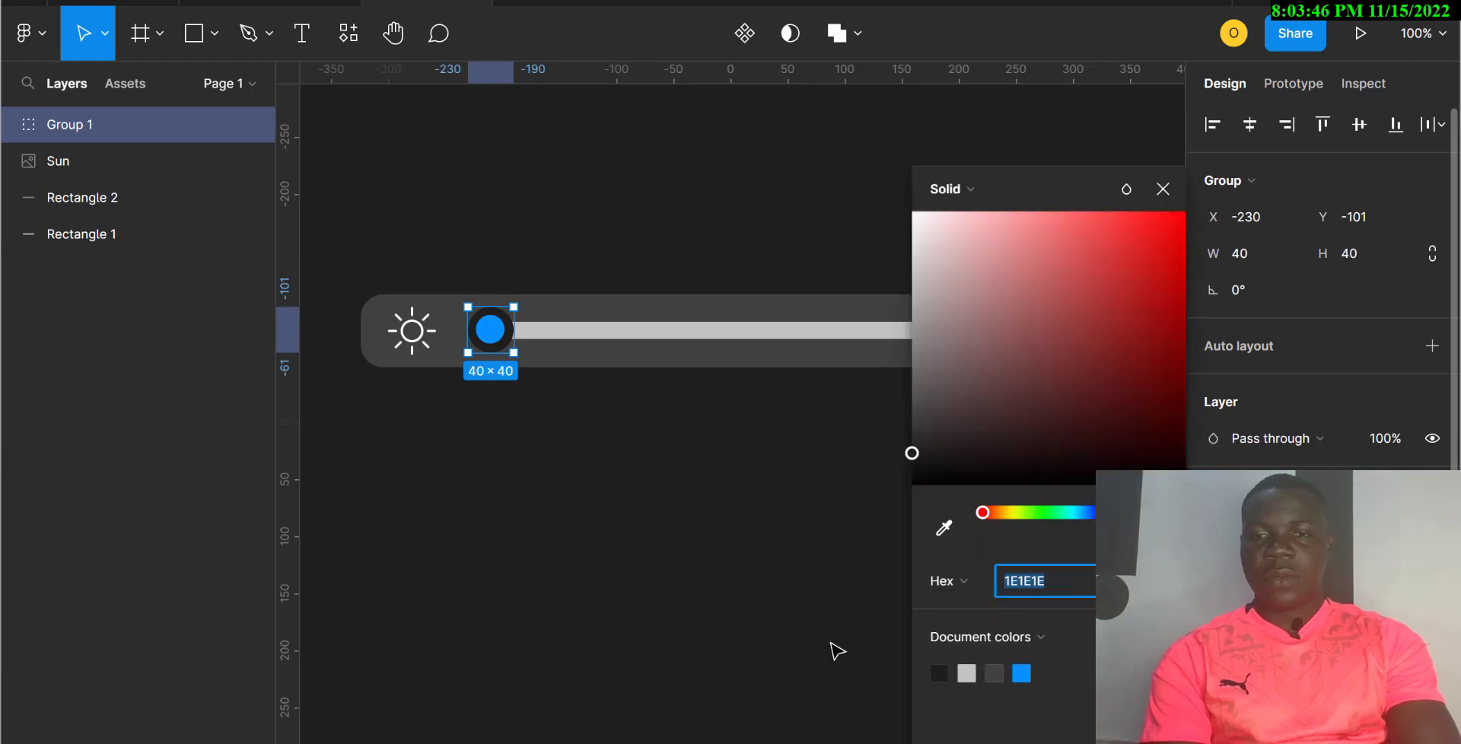
left_click(944, 528)
left_click(749, 581)
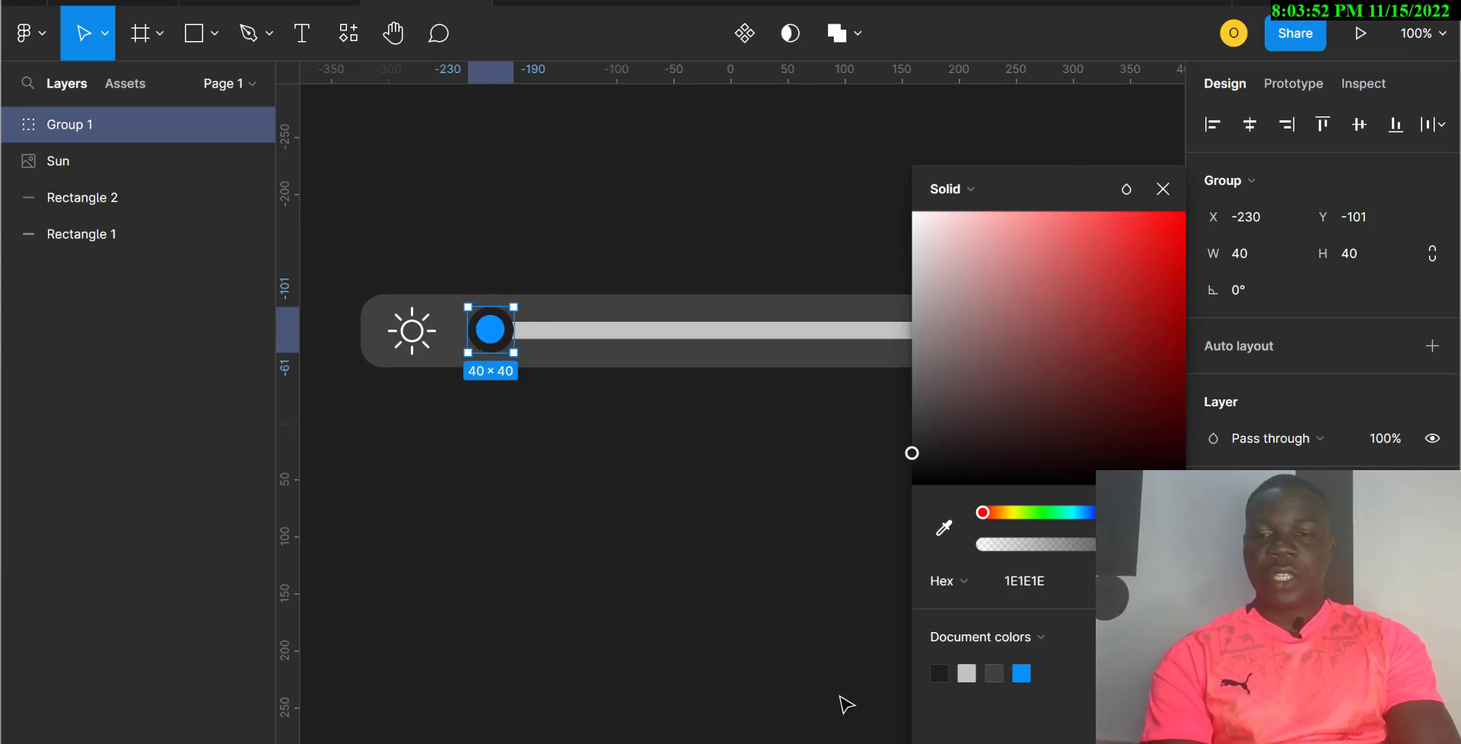
key("Return")
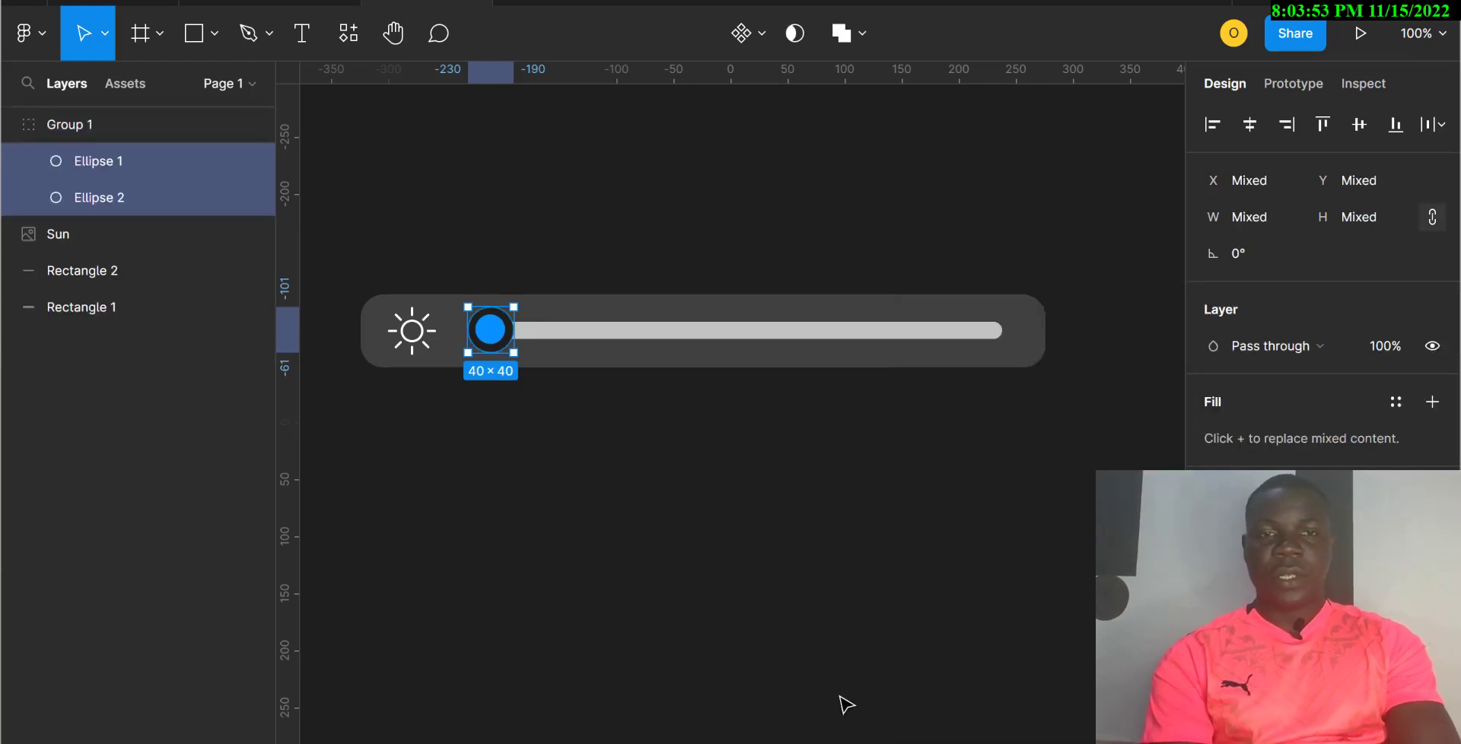
left_click(709, 600)
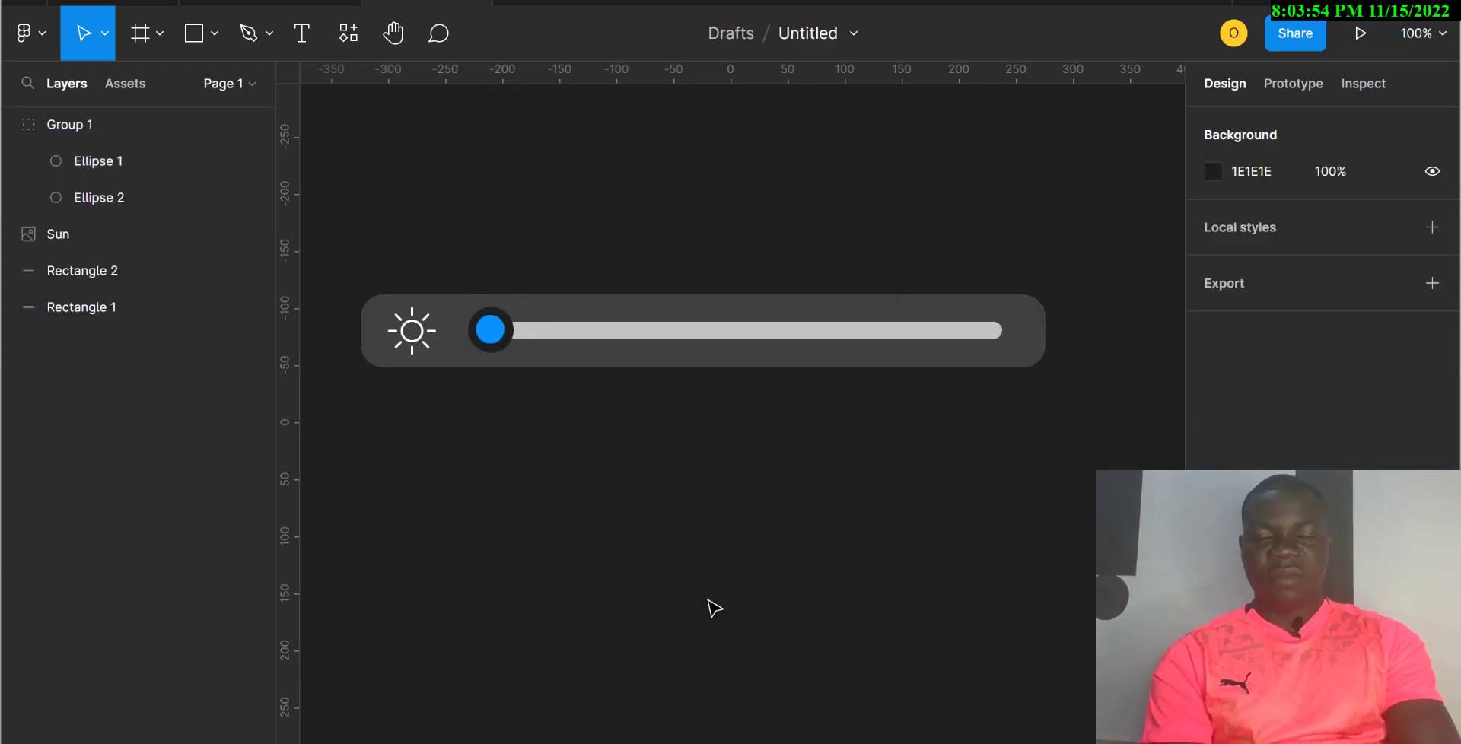
left_click(493, 356)
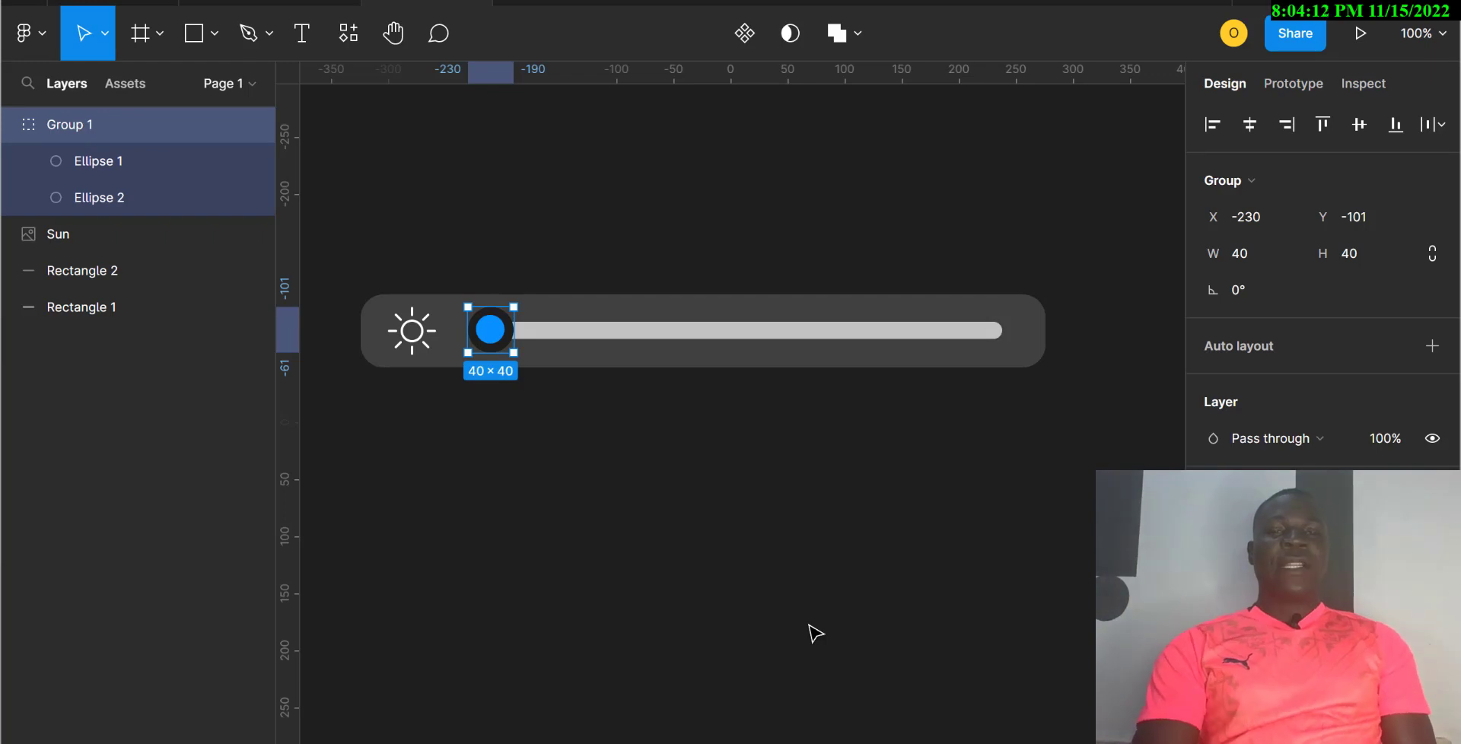
left_click_drag(376, 477, 971, 290)
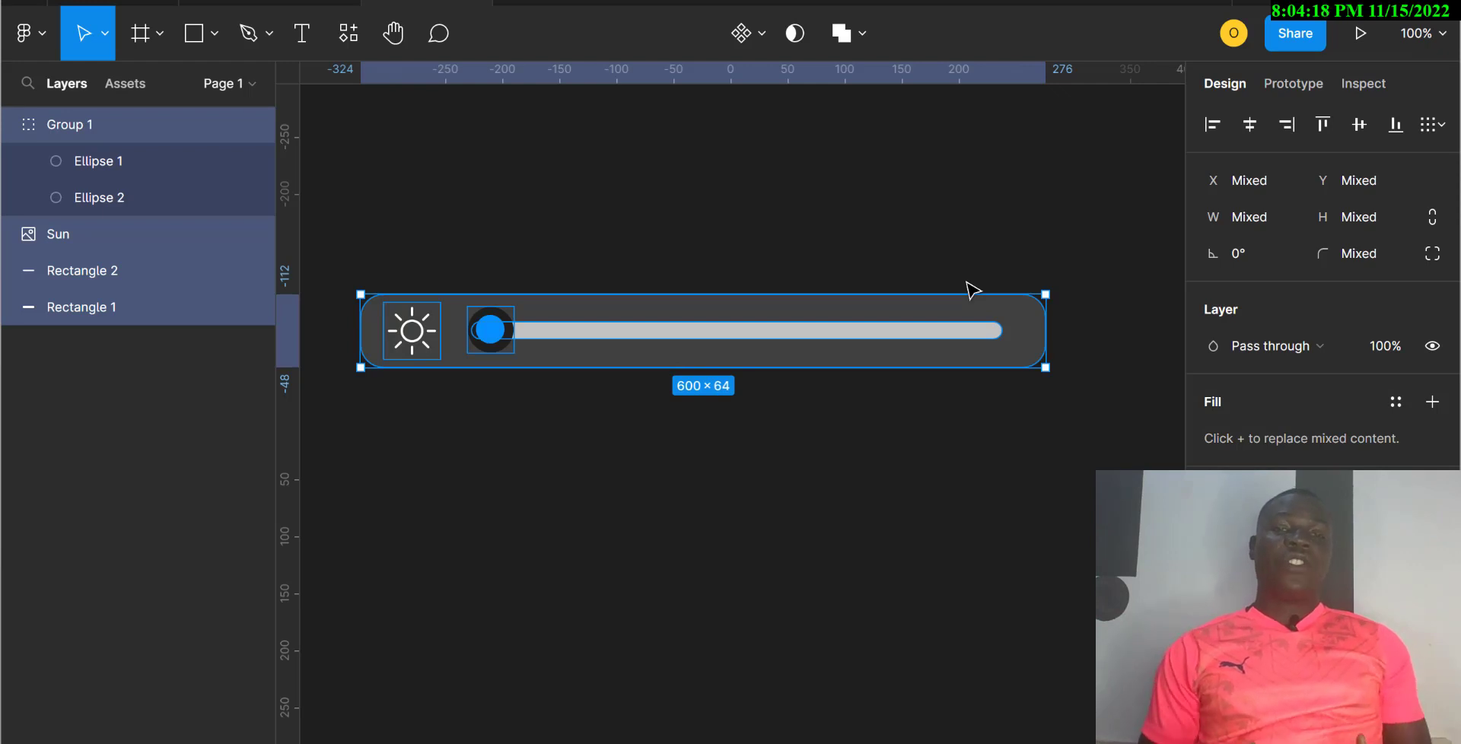
Step: Duplicate the slider track and shrink the copy to 37 px wide
left_click(819, 525)
left_click(820, 339)
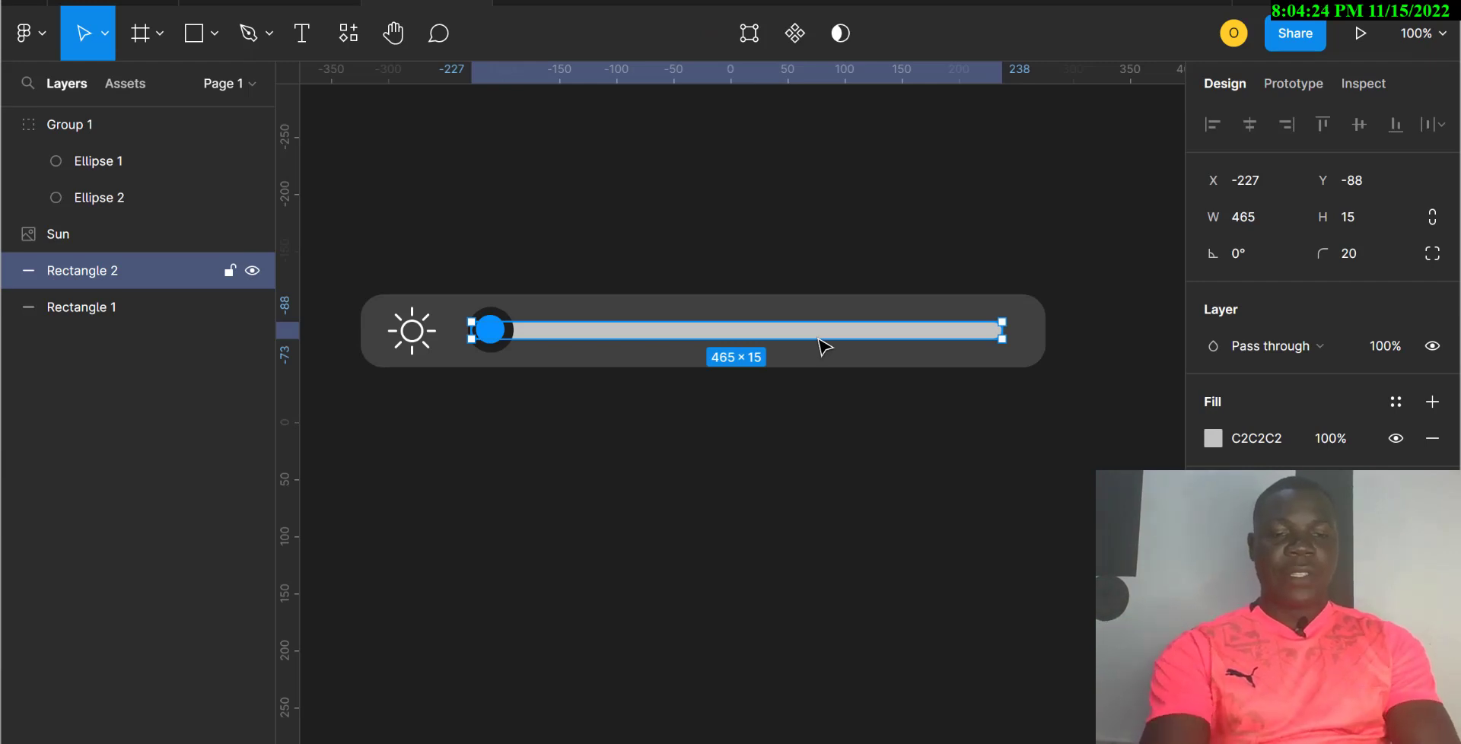
key("ctrl+d")
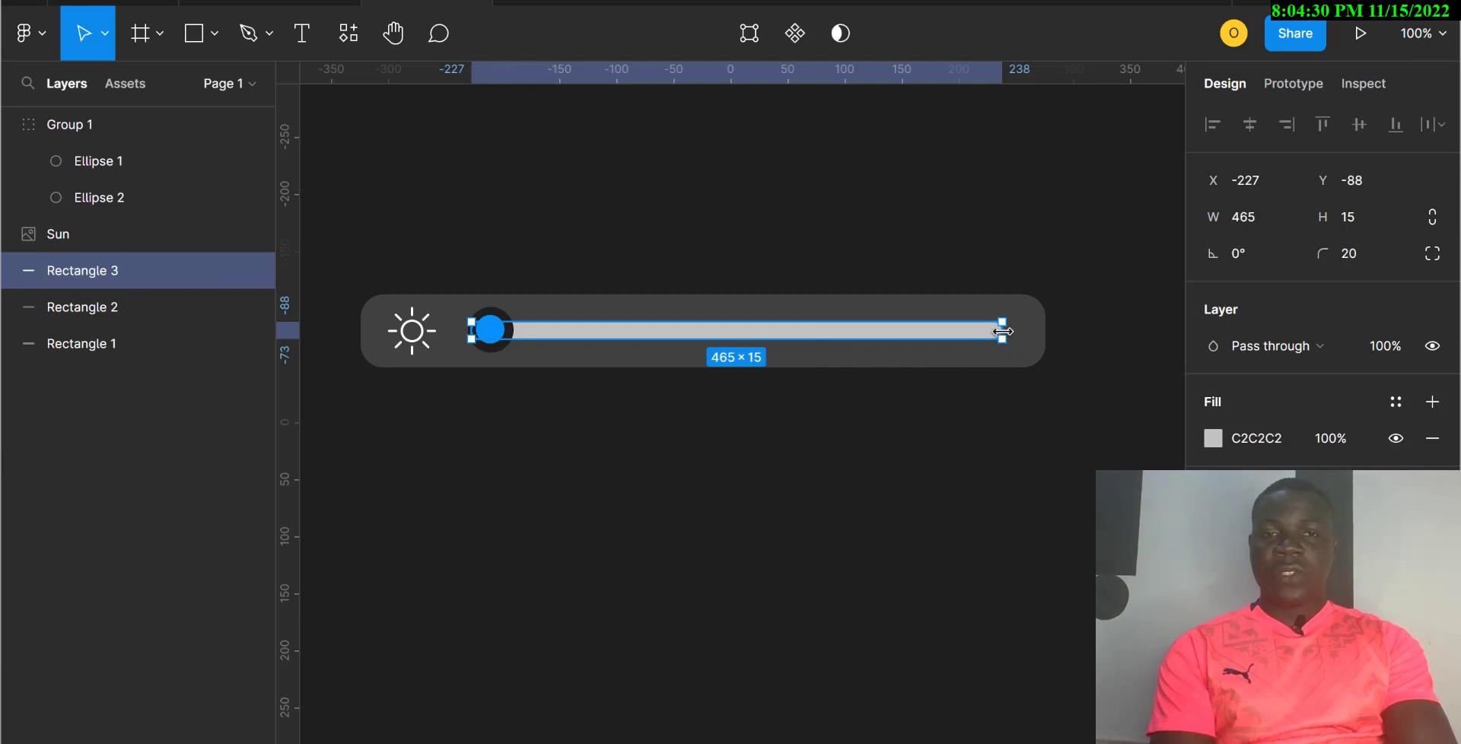
left_click_drag(1002, 331, 510, 329)
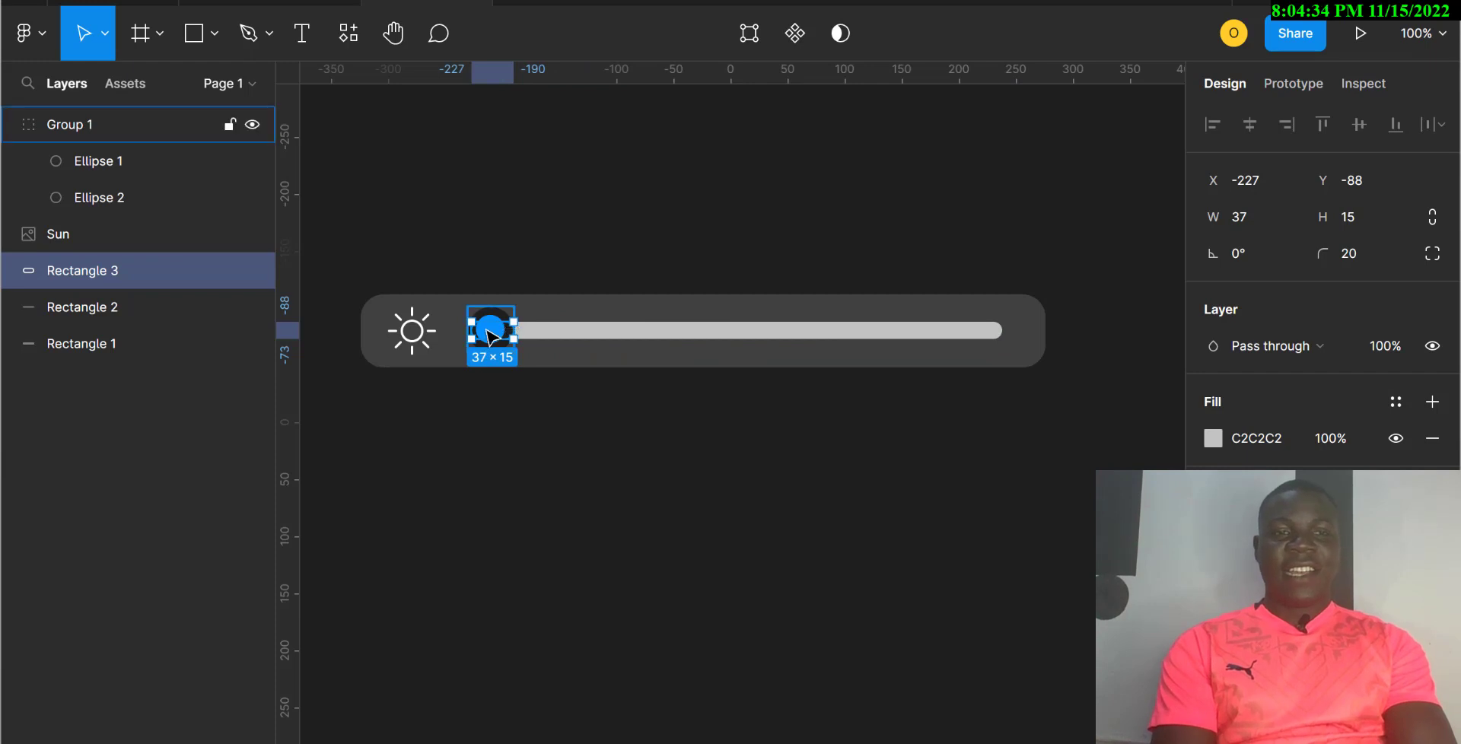
Step: Rename the copied layer 'inner line'
double_click(97, 264)
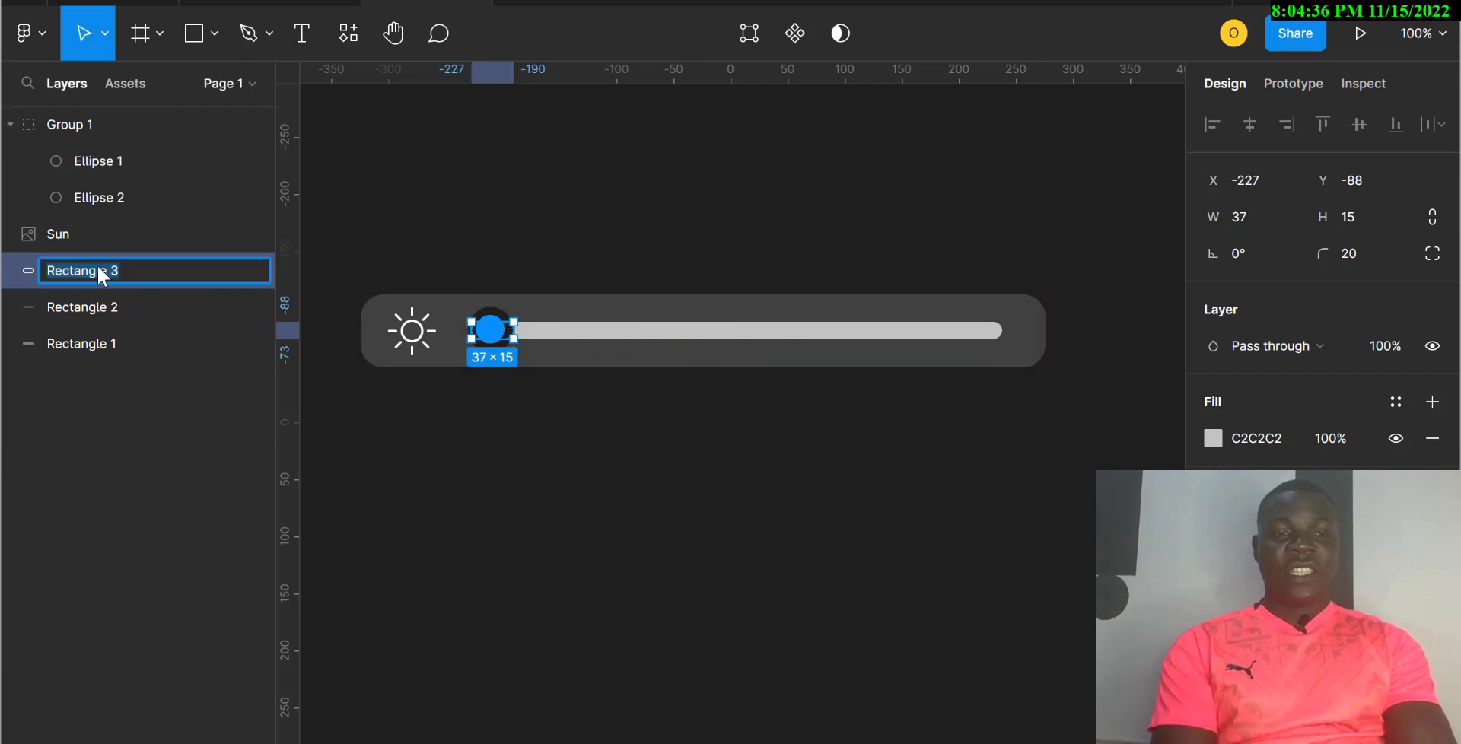
type("inner ")
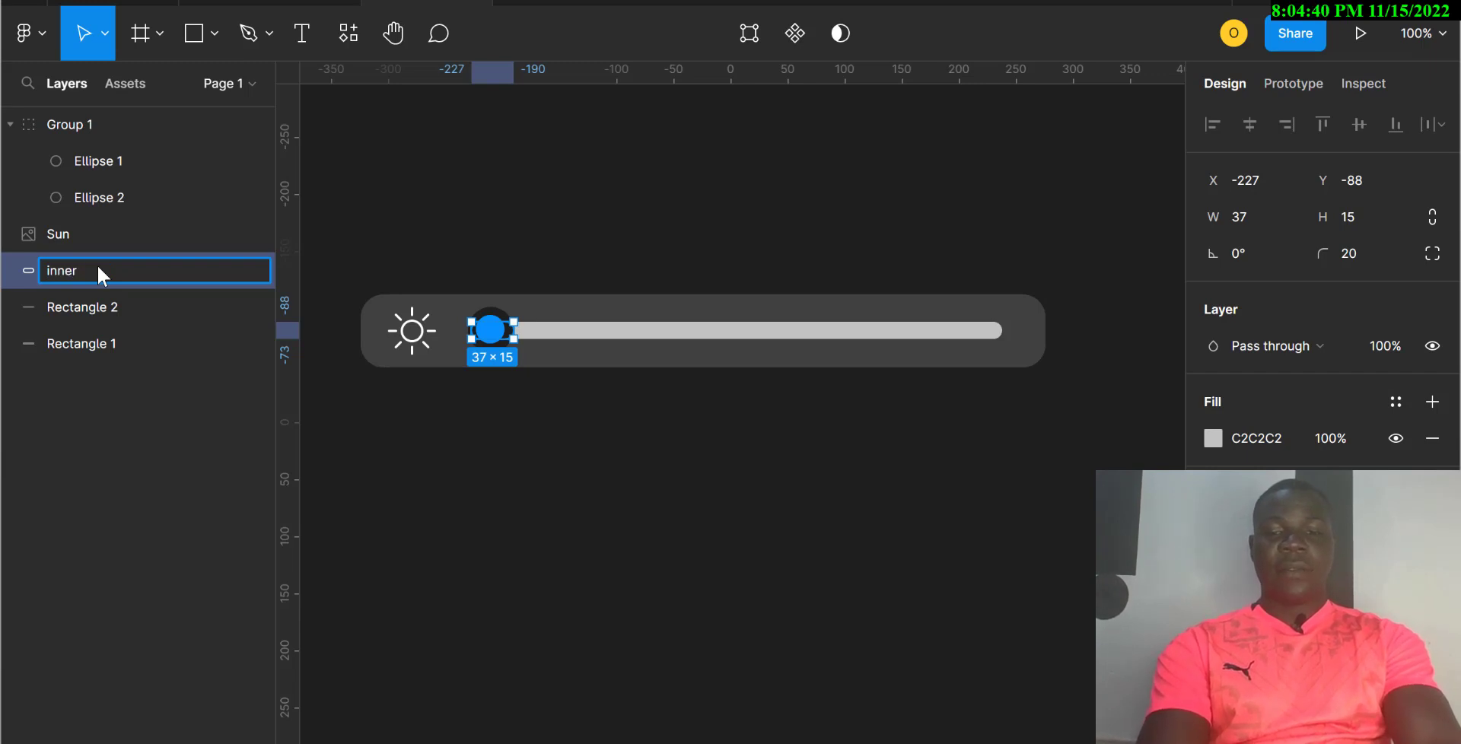
type("in")
key("BackSpace")
key("BackSpace")
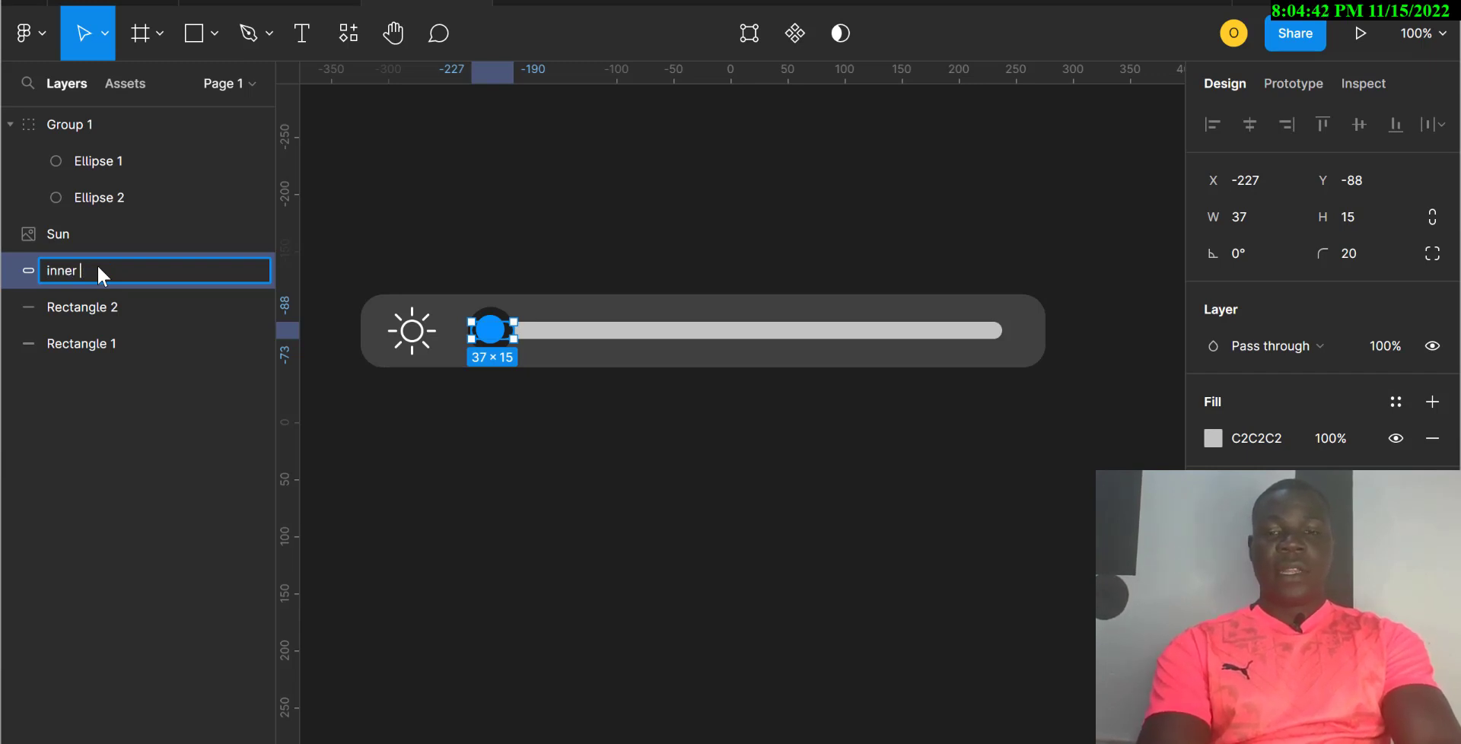
type("line")
key("Return")
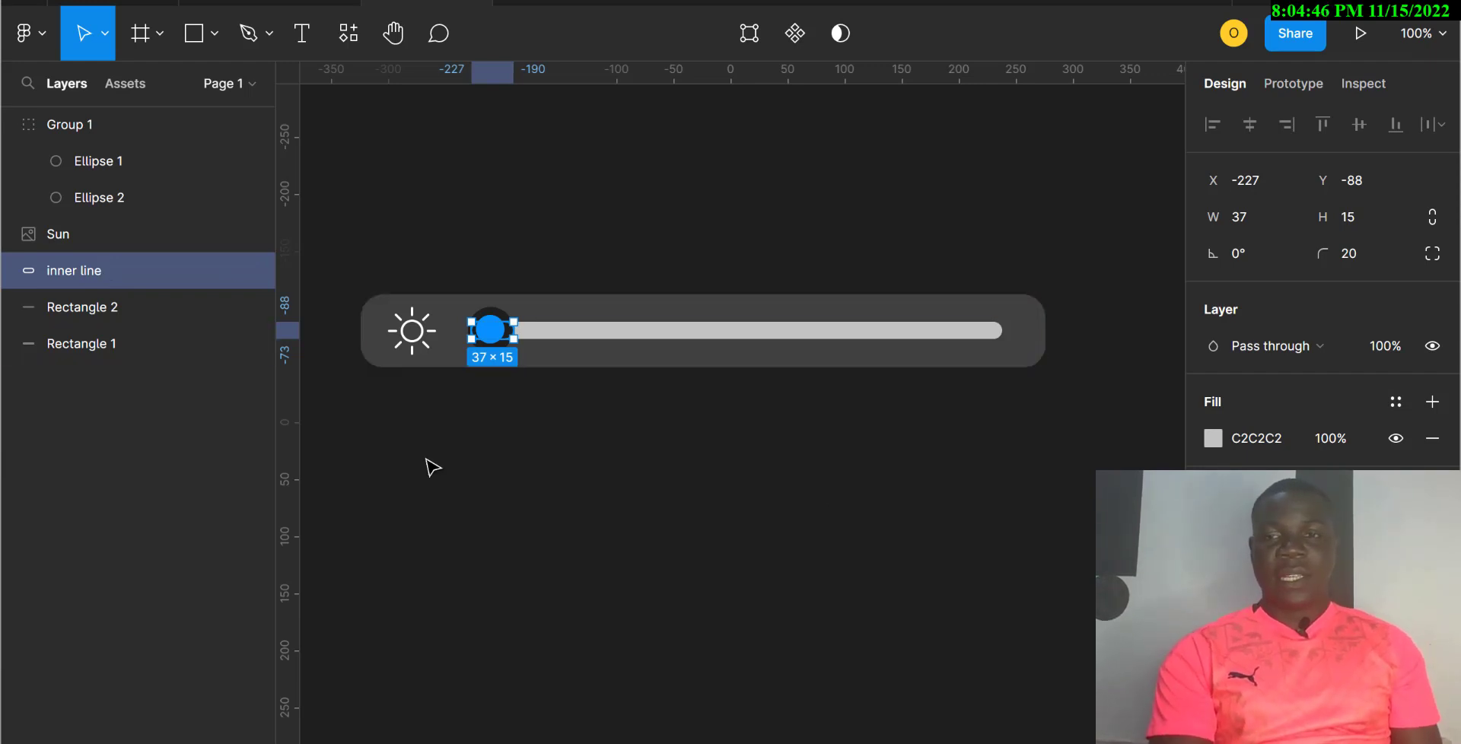
left_click(1213, 439)
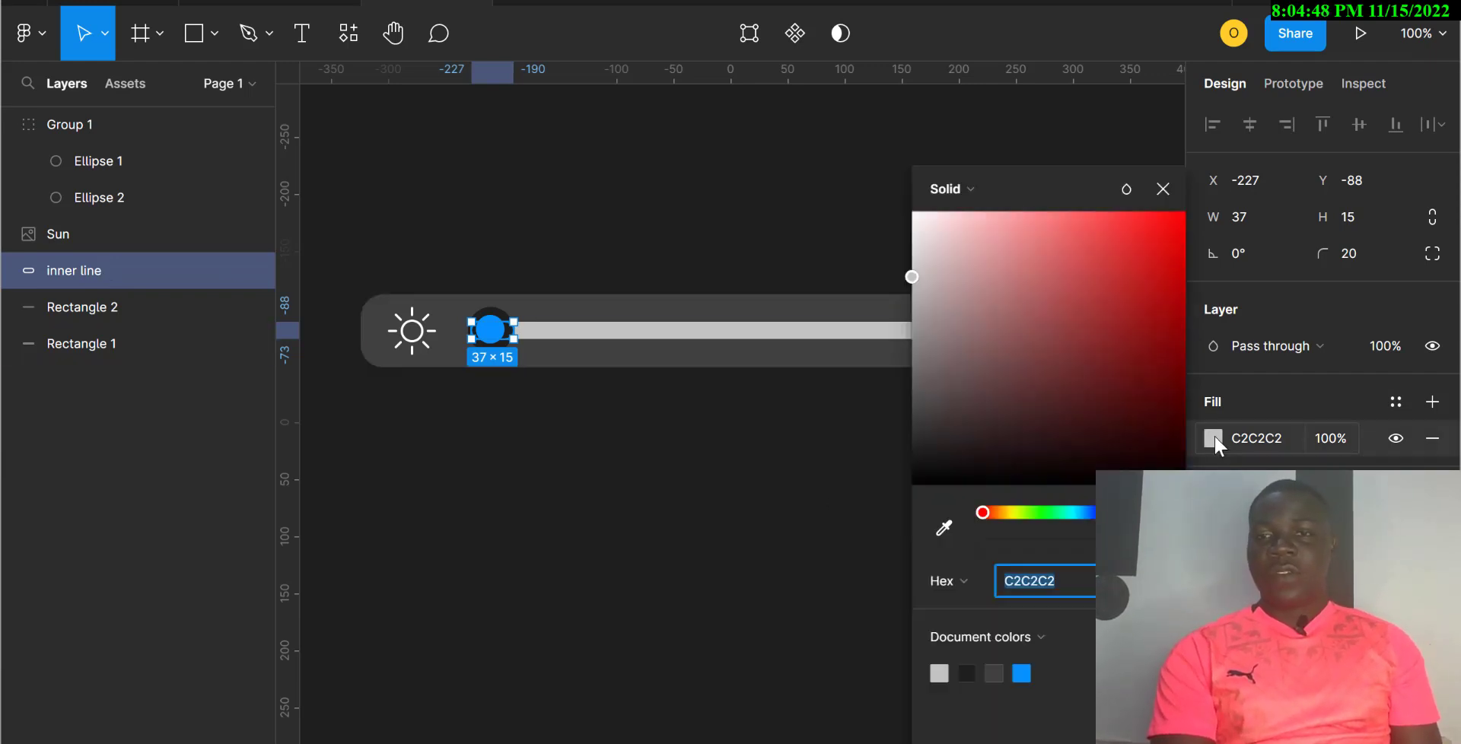
Step: Fill the inner line with the 0793FF document blue and check the icon, bar and knob
left_click(1021, 672)
left_click(709, 605)
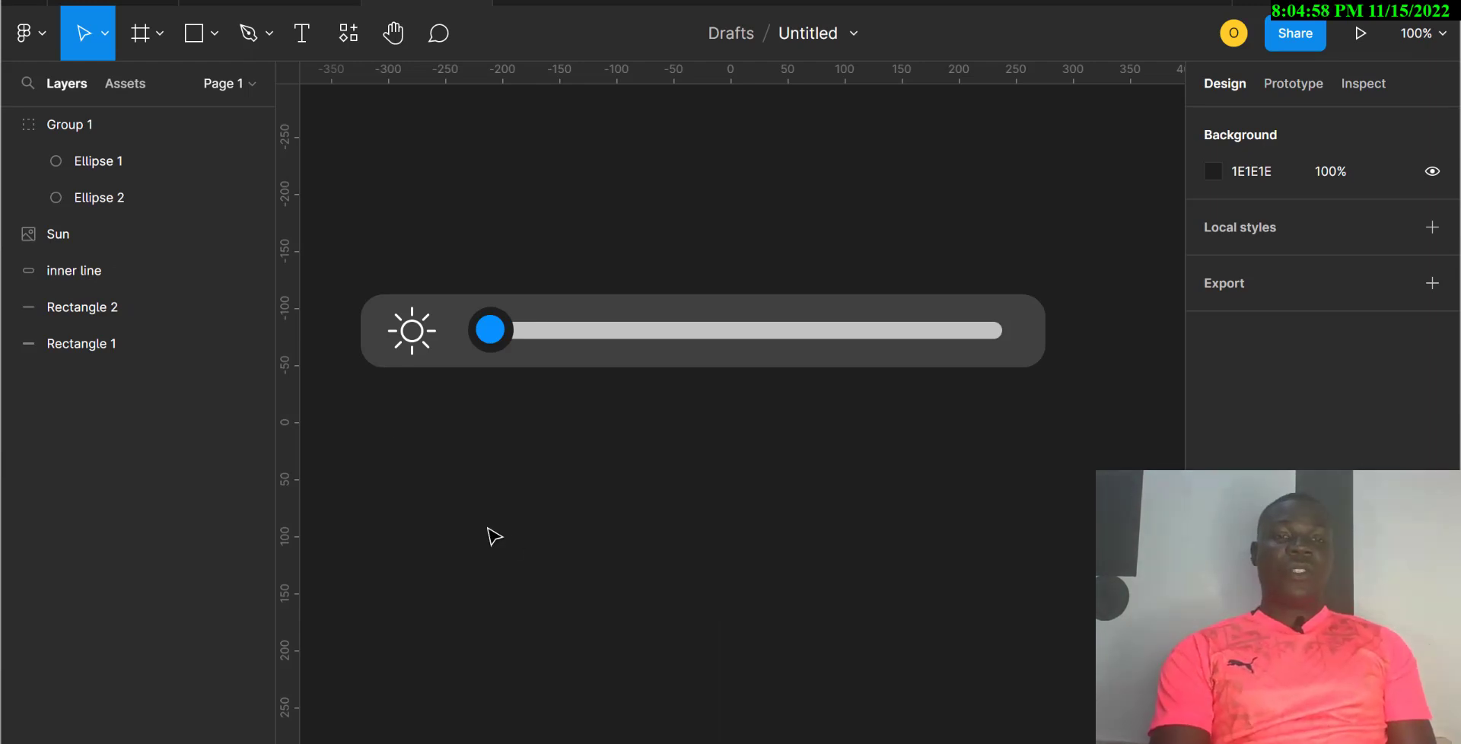
left_click(410, 350)
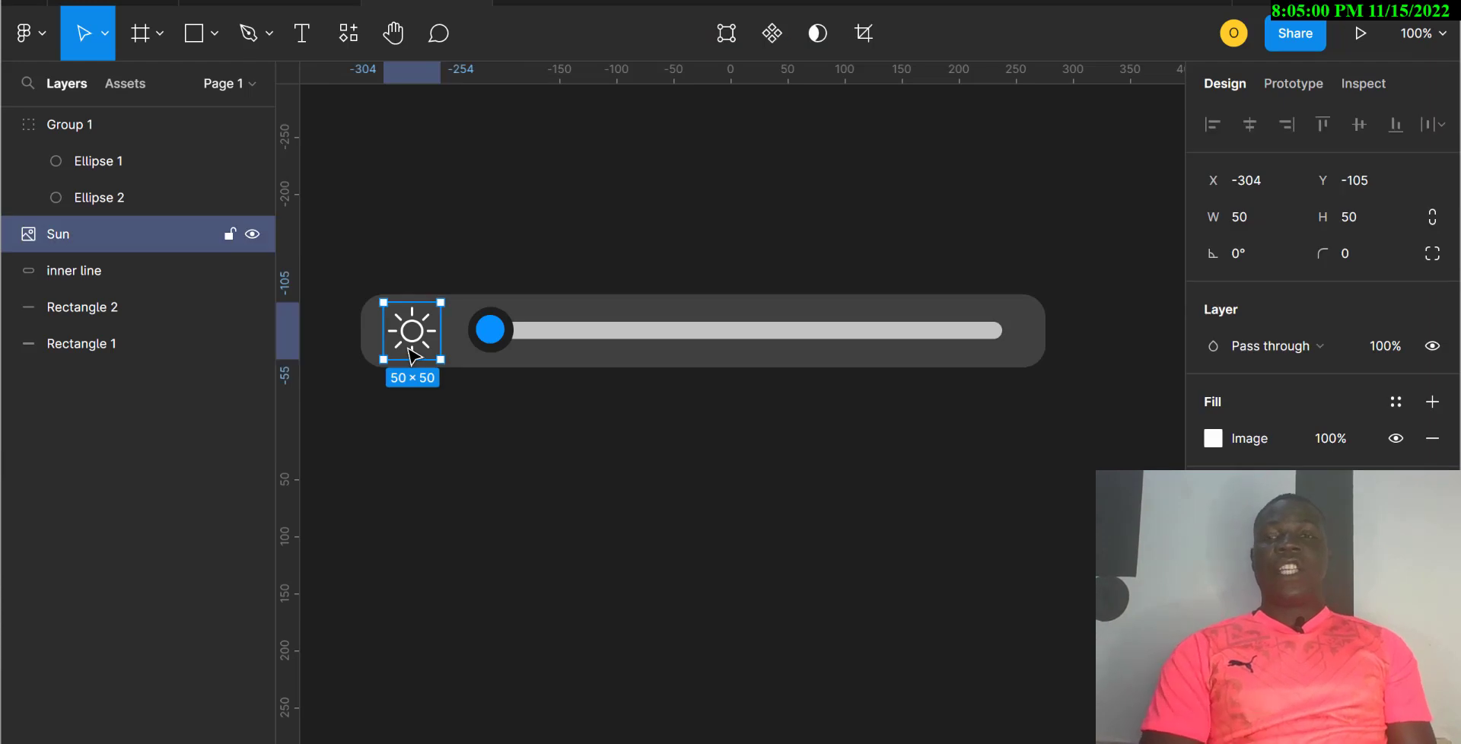
left_click(462, 354)
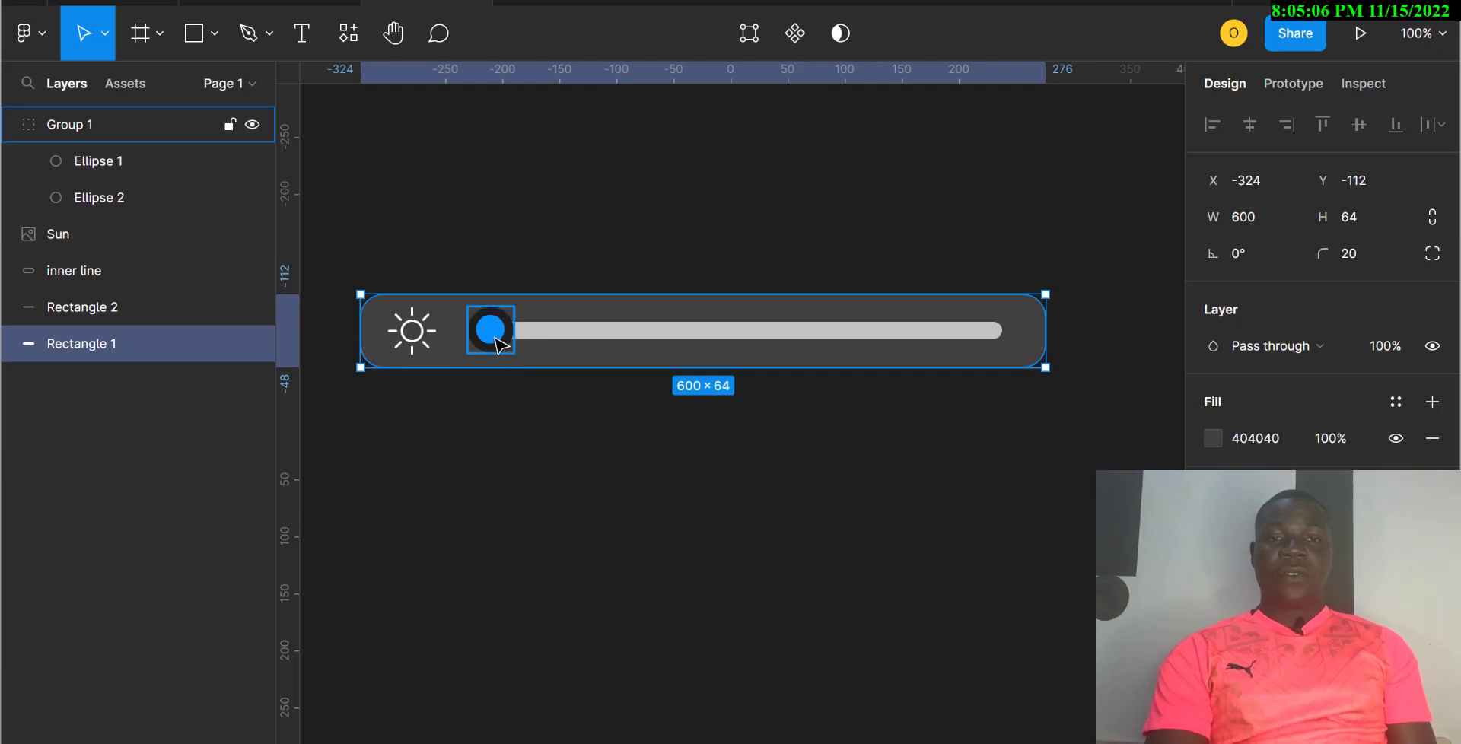
left_click(499, 346)
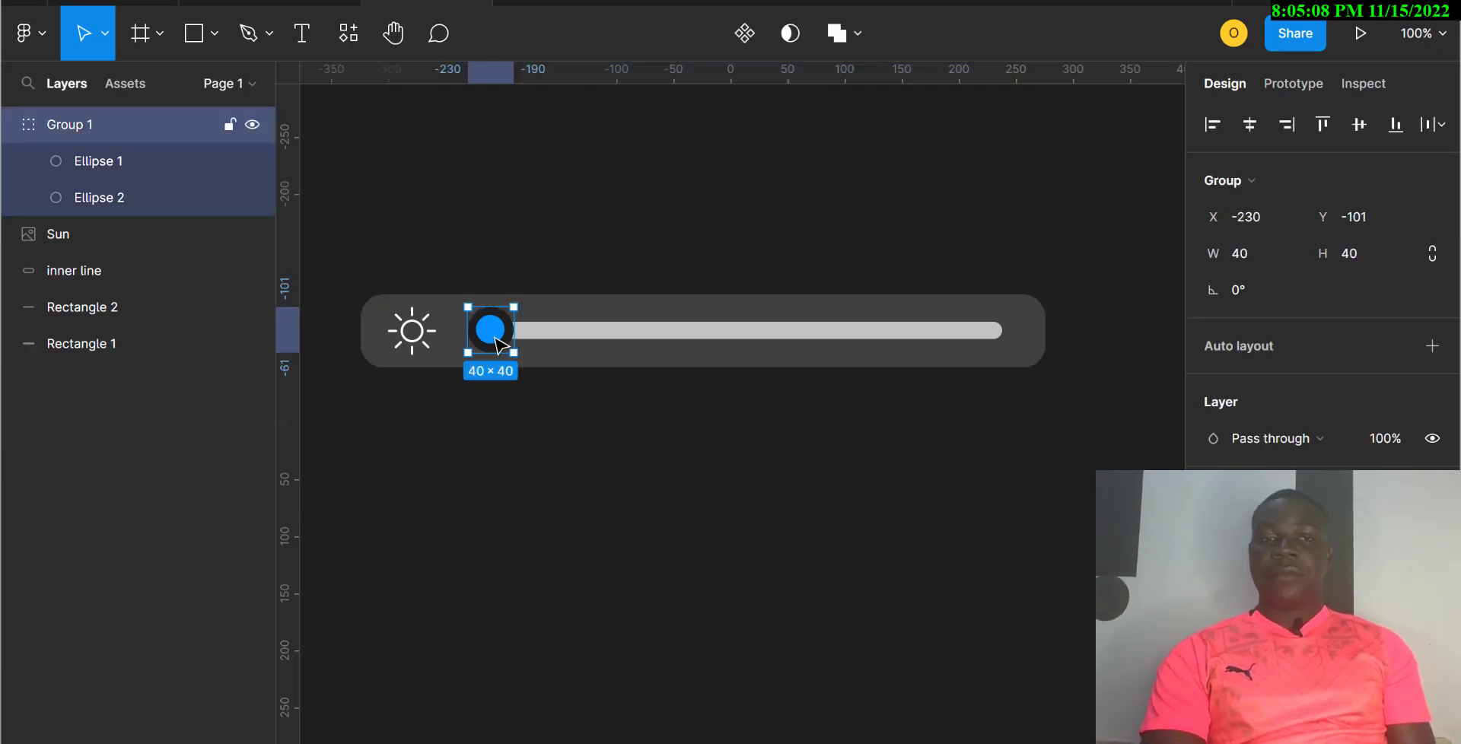
double_click(500, 346)
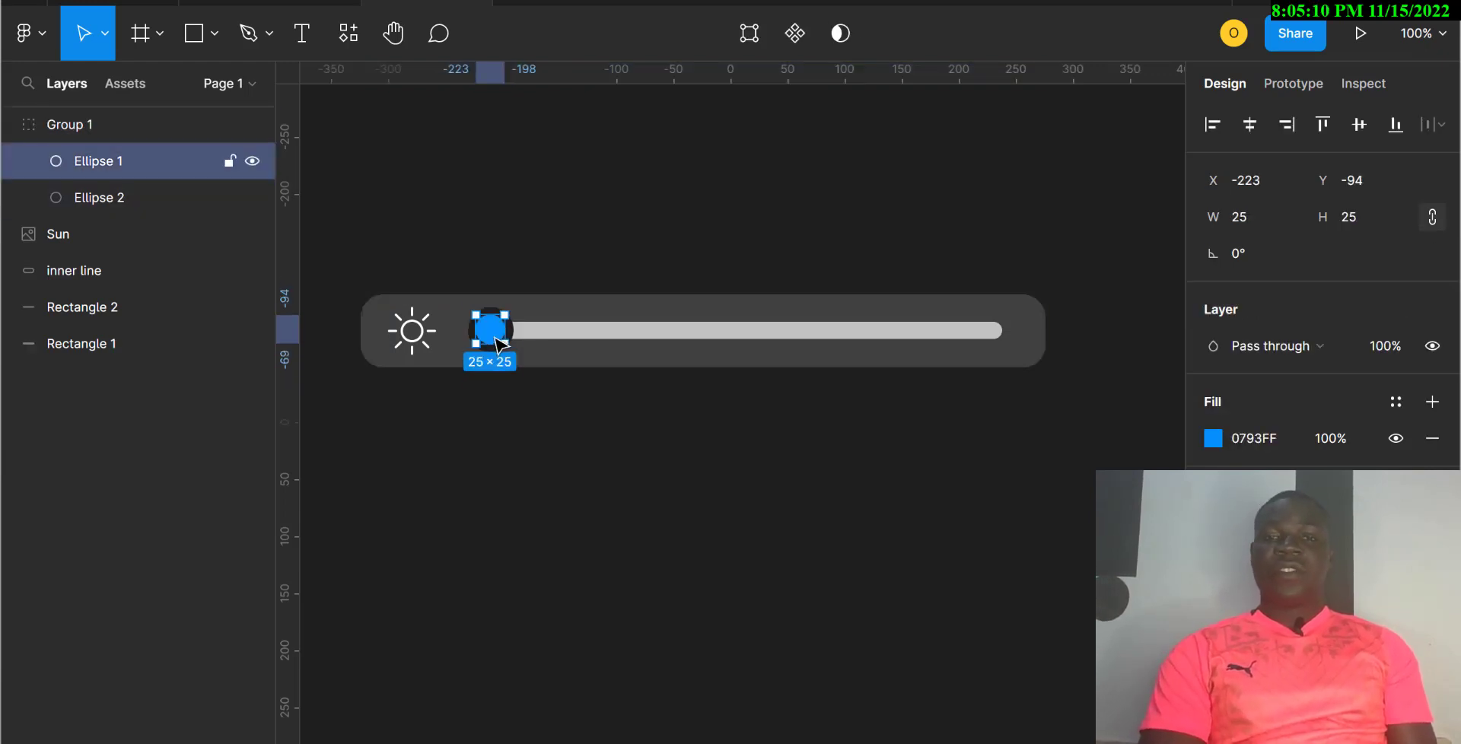
Step: Check the track and inner line layers, then marquee-select every slider part
left_click(618, 340)
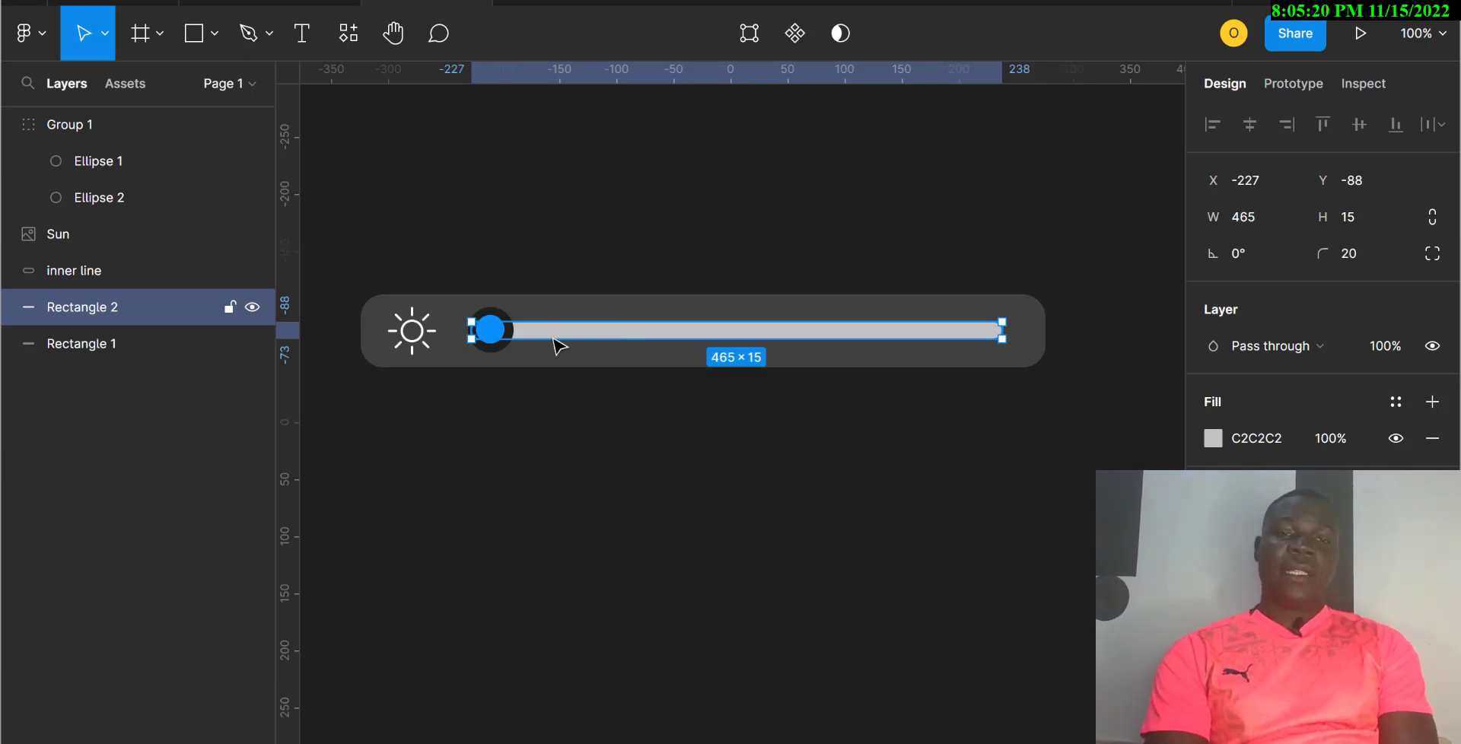
left_click(126, 347)
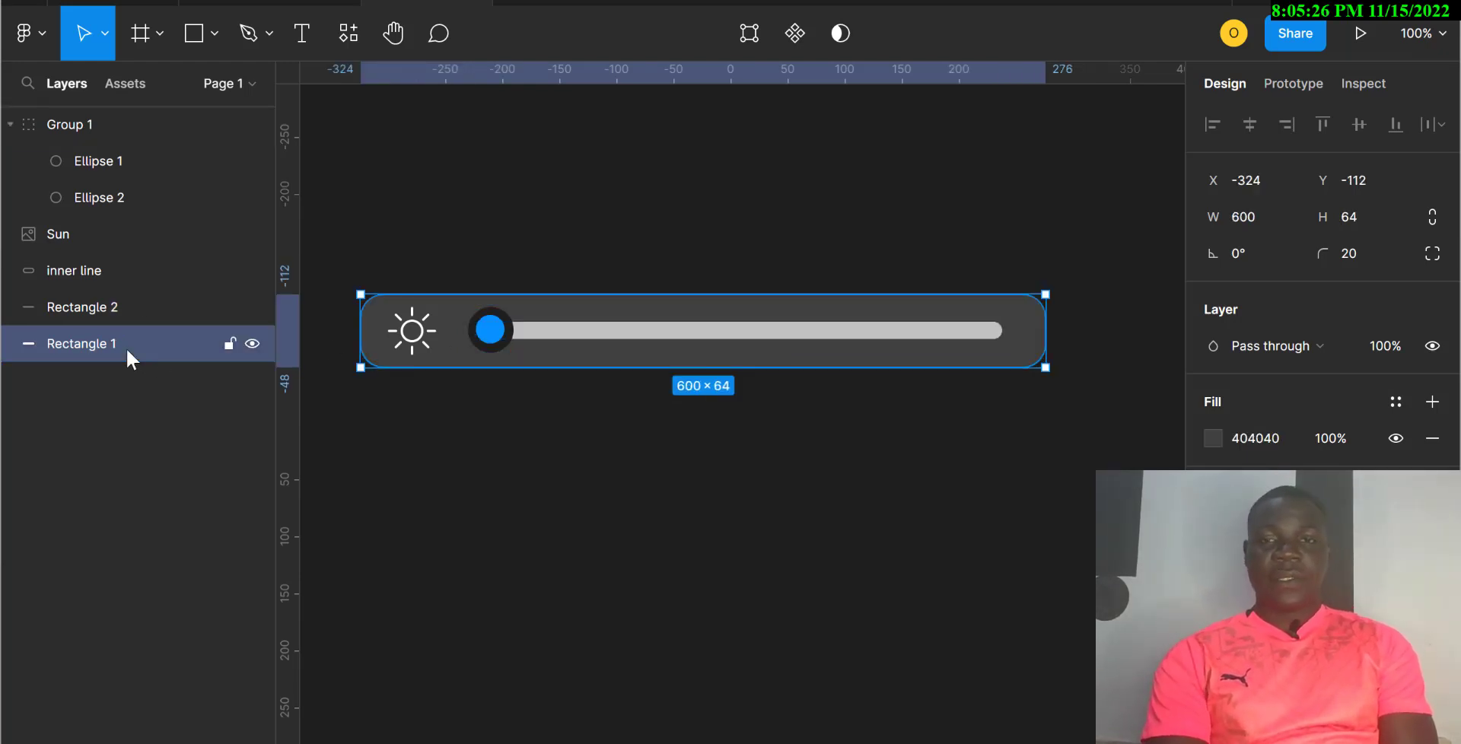
left_click(108, 304)
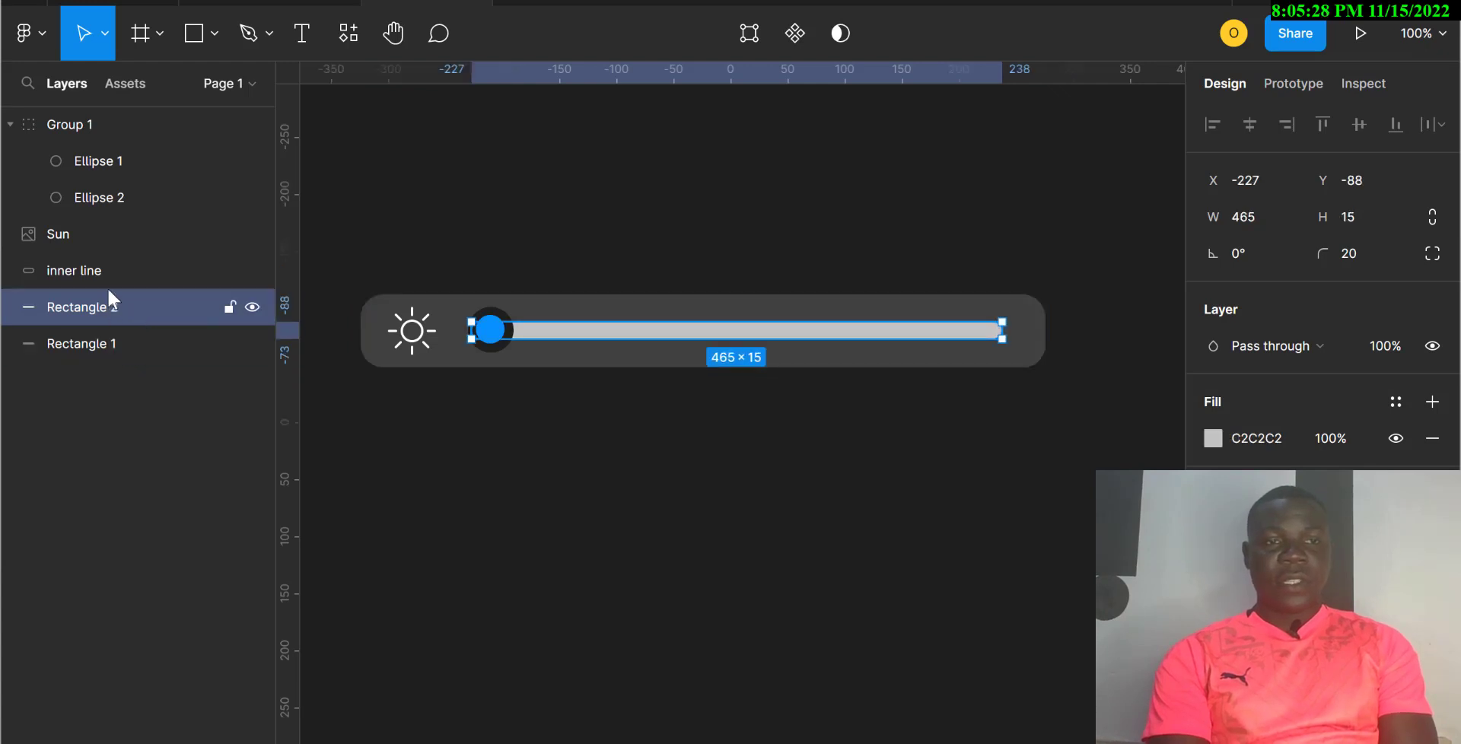
left_click(96, 268)
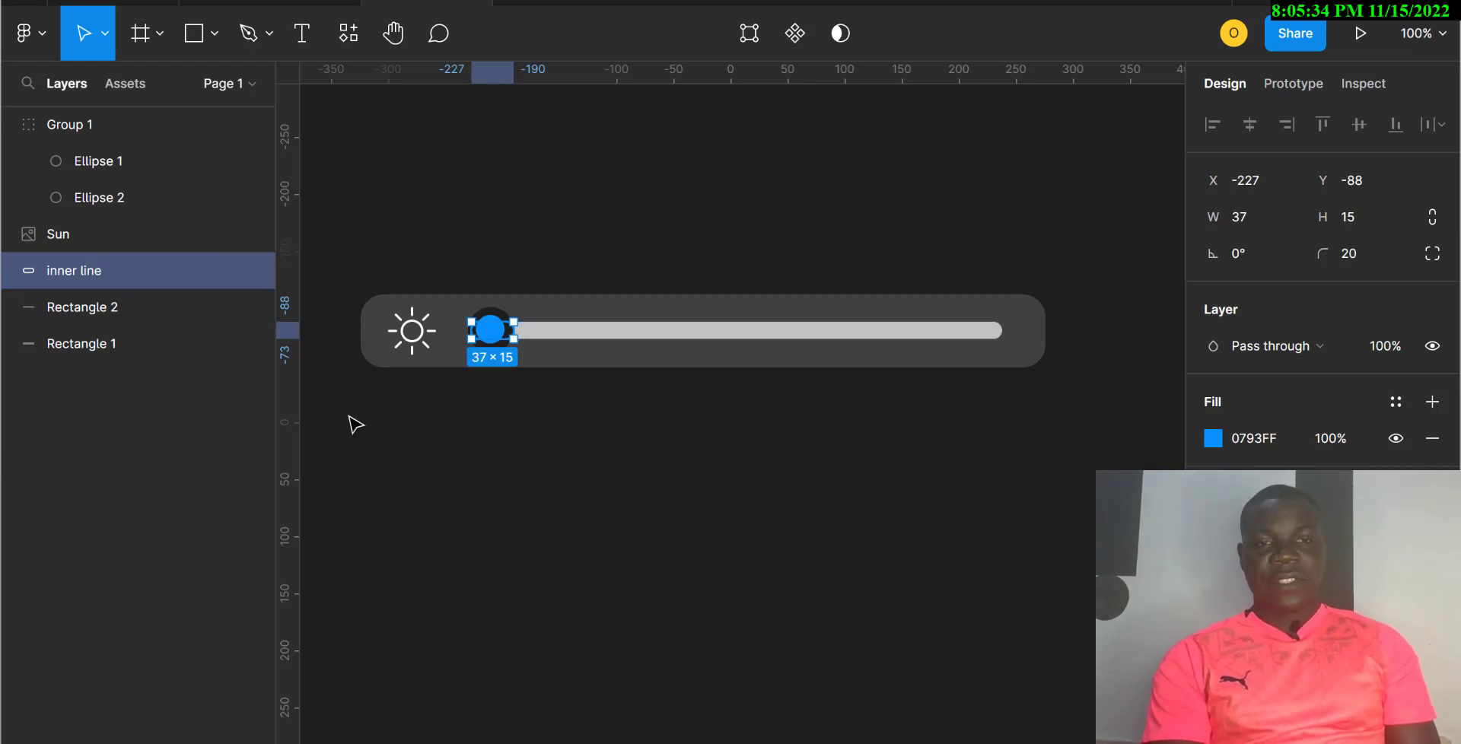
left_click_drag(347, 414, 1066, 275)
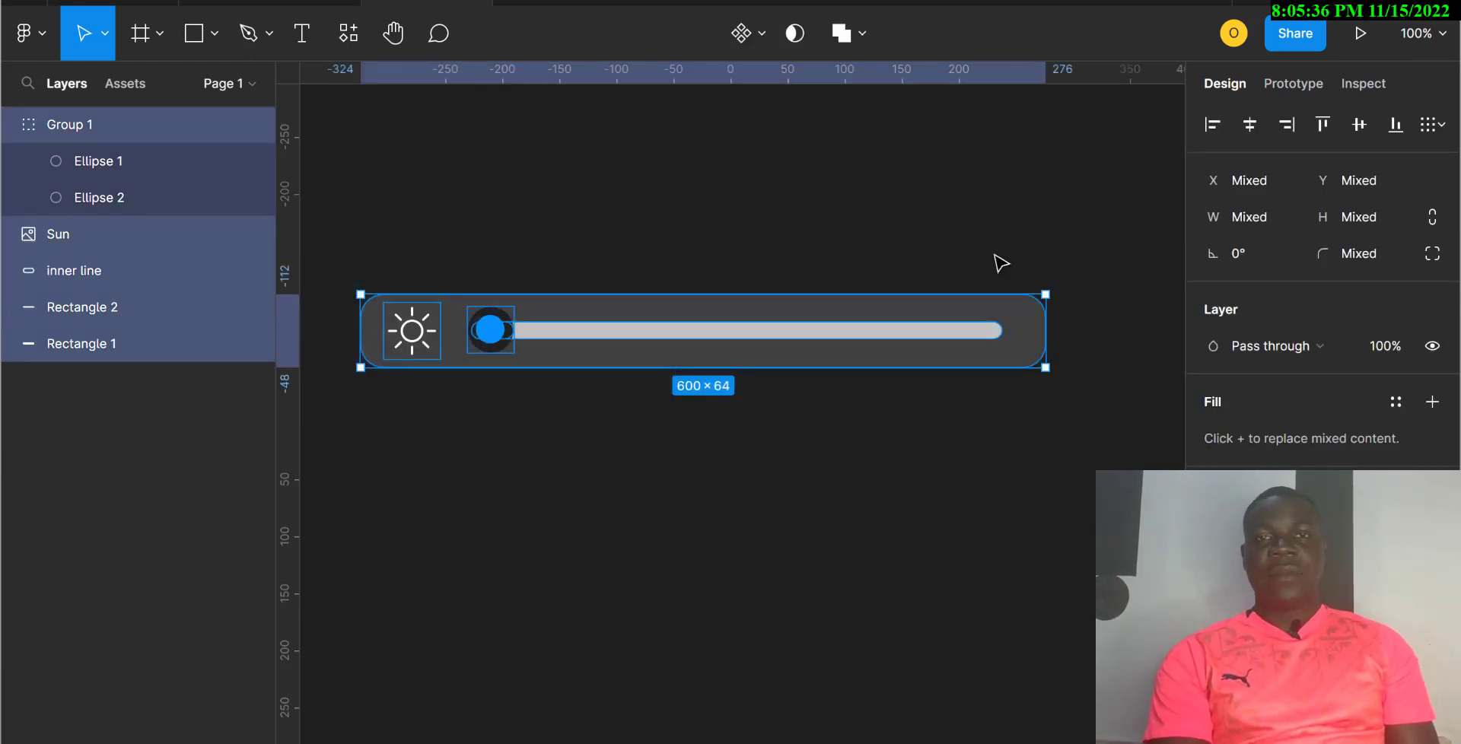
Step: Turn the slider into a component and add Variant2 with its knob and blue fill moved right
left_click(746, 35)
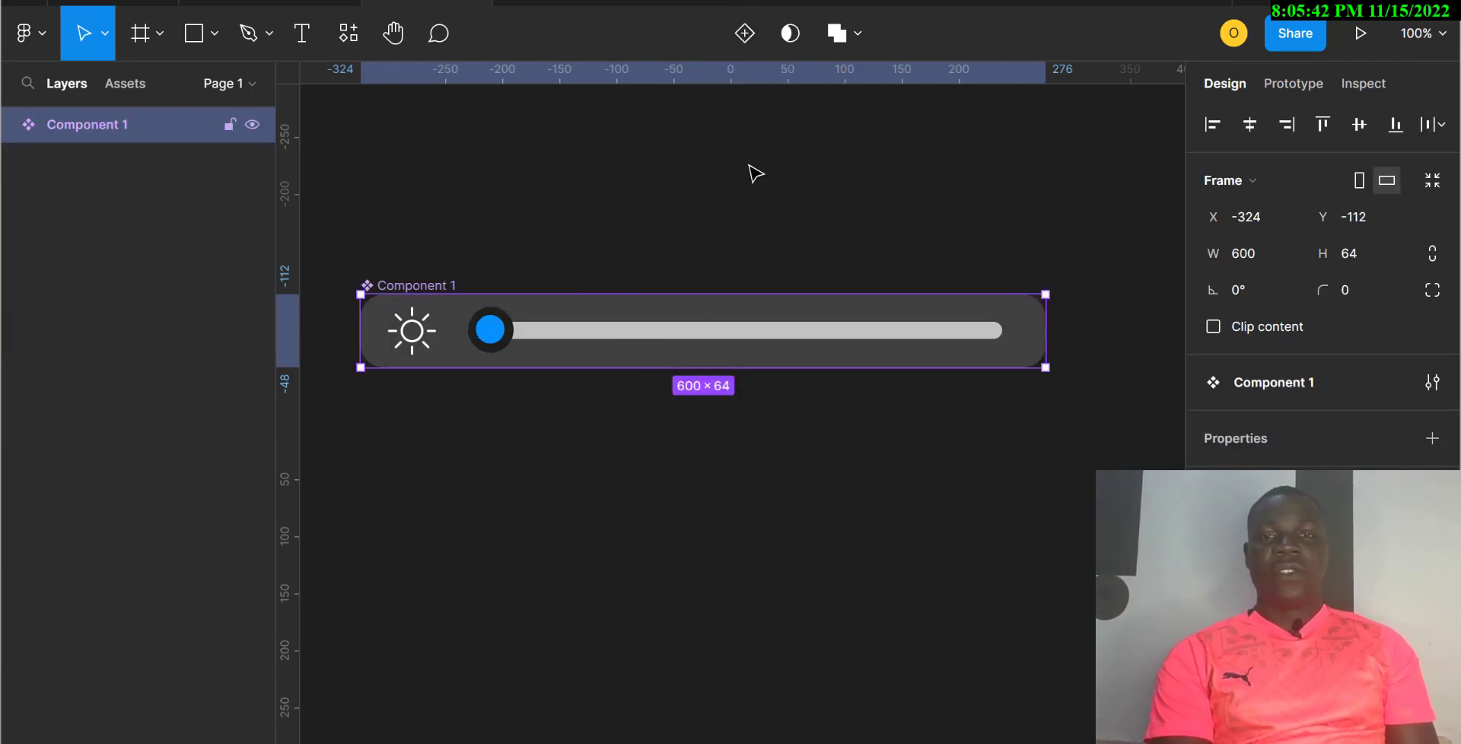
left_click(741, 35)
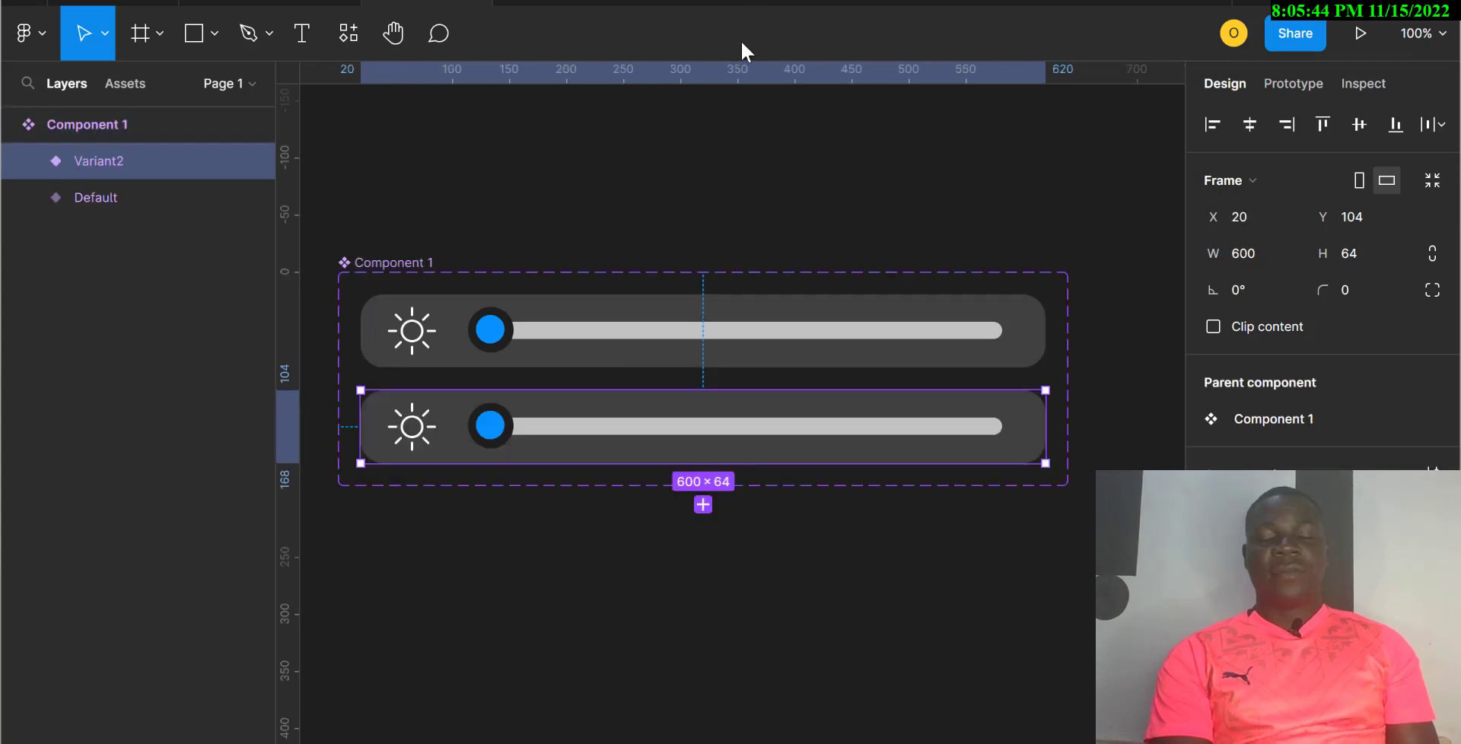
left_click(490, 426)
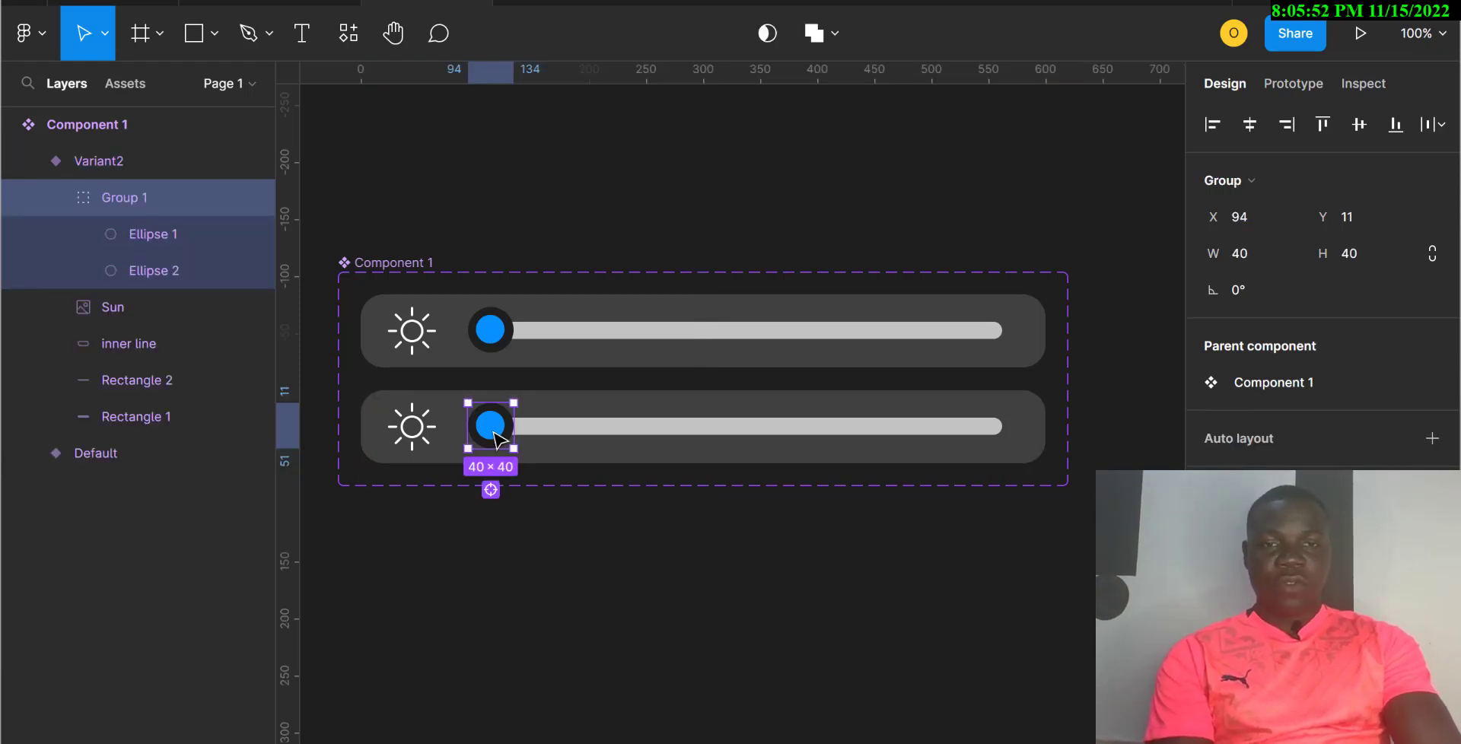
left_click_drag(494, 435, 540, 436)
left_click(490, 434)
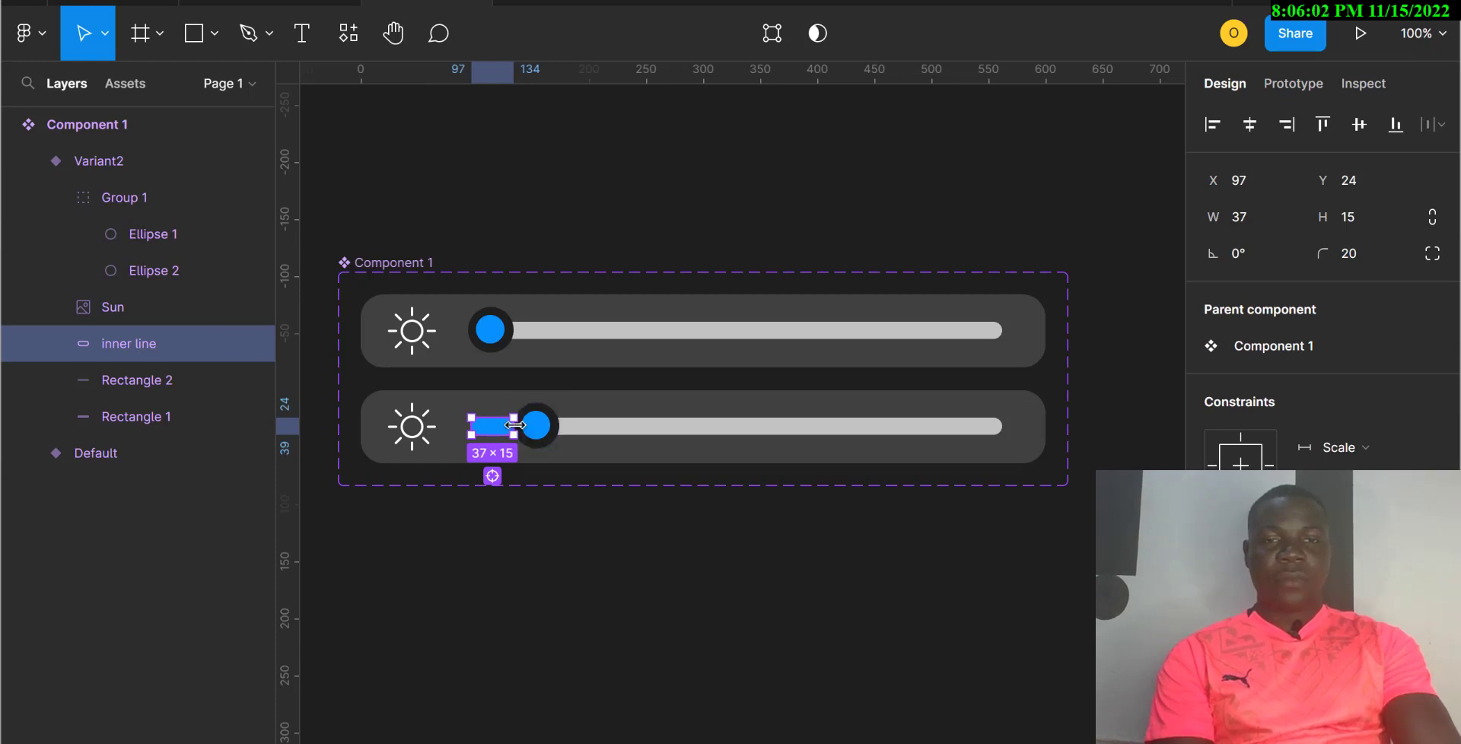
left_click_drag(514, 424, 536, 428)
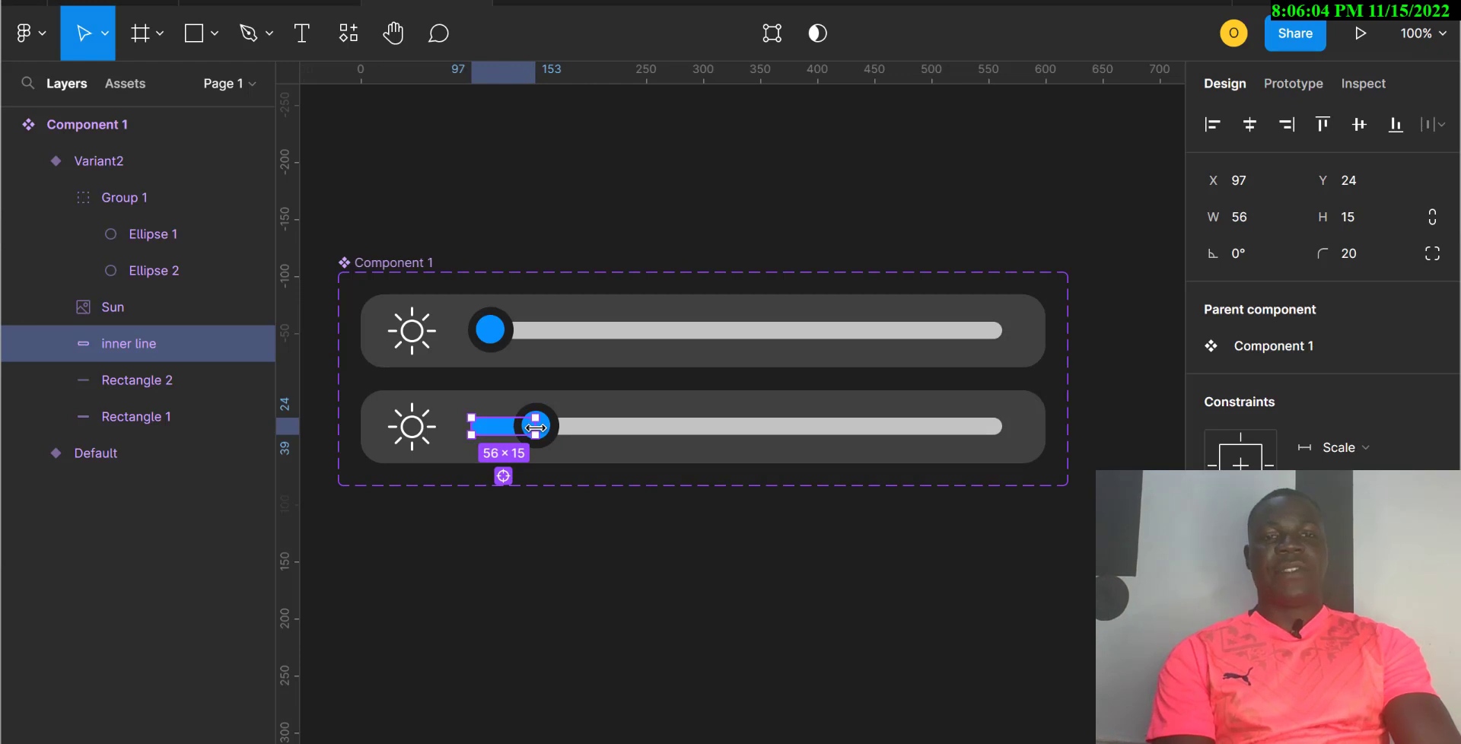
Step: Add Variant3 with its knob and blue fill pushed further right
left_click(645, 457)
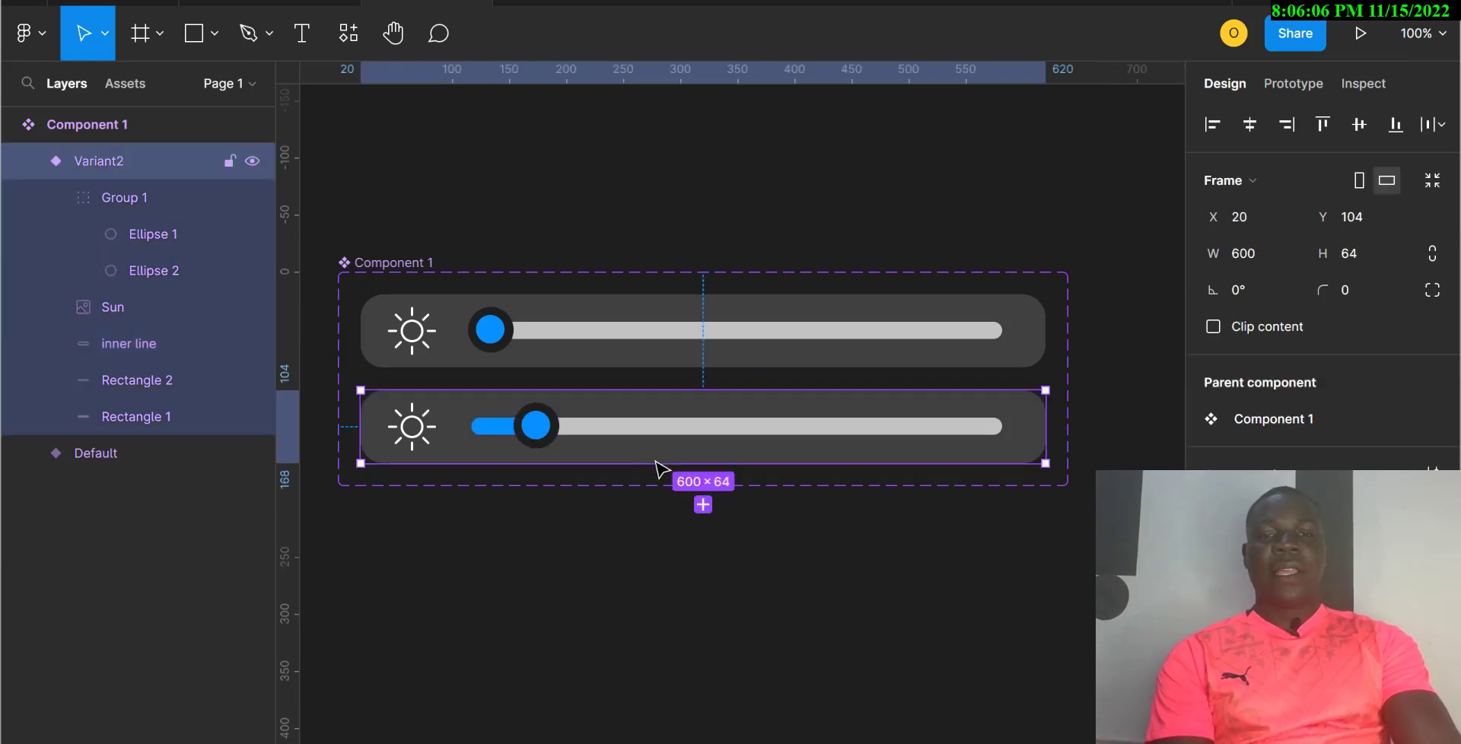
left_click(703, 505)
left_click(540, 526)
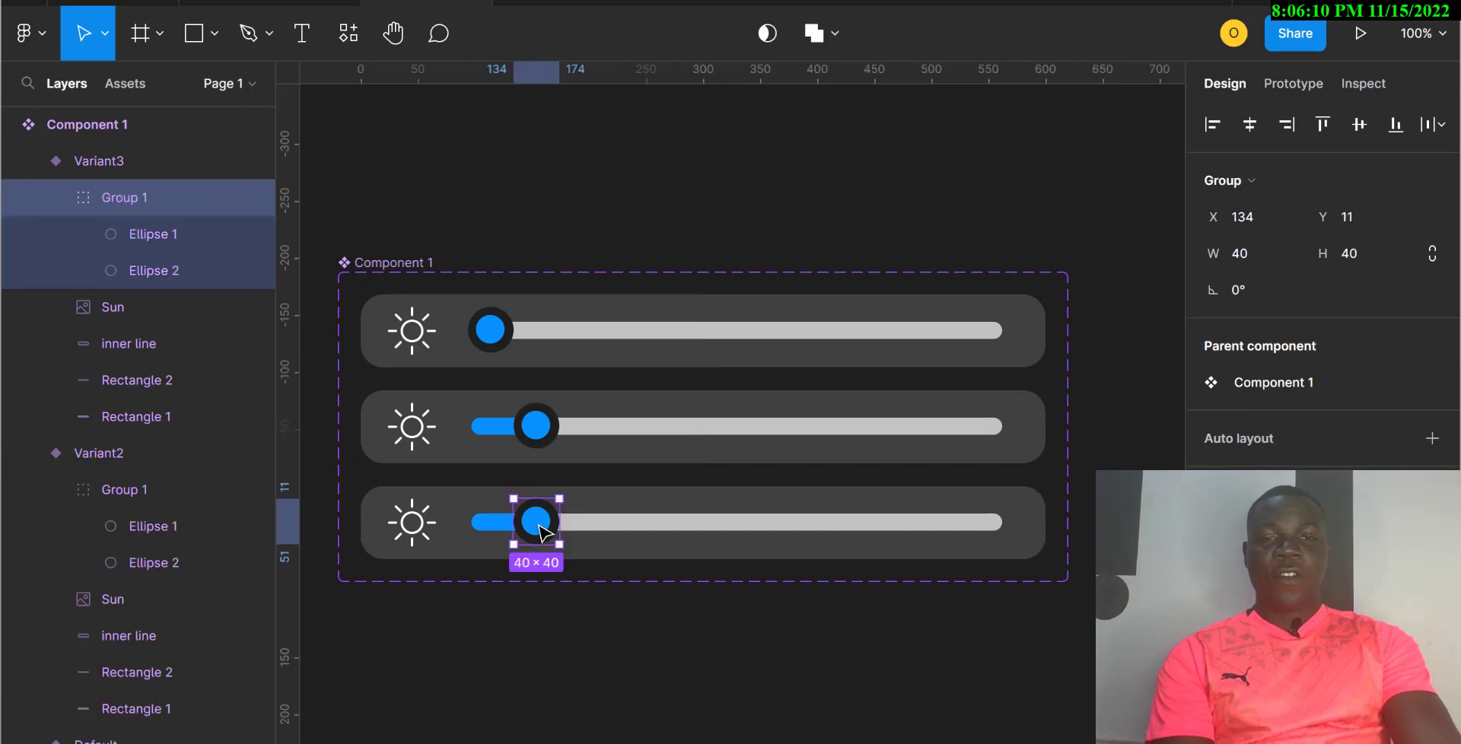
left_click_drag(541, 530, 600, 531)
left_click(527, 524)
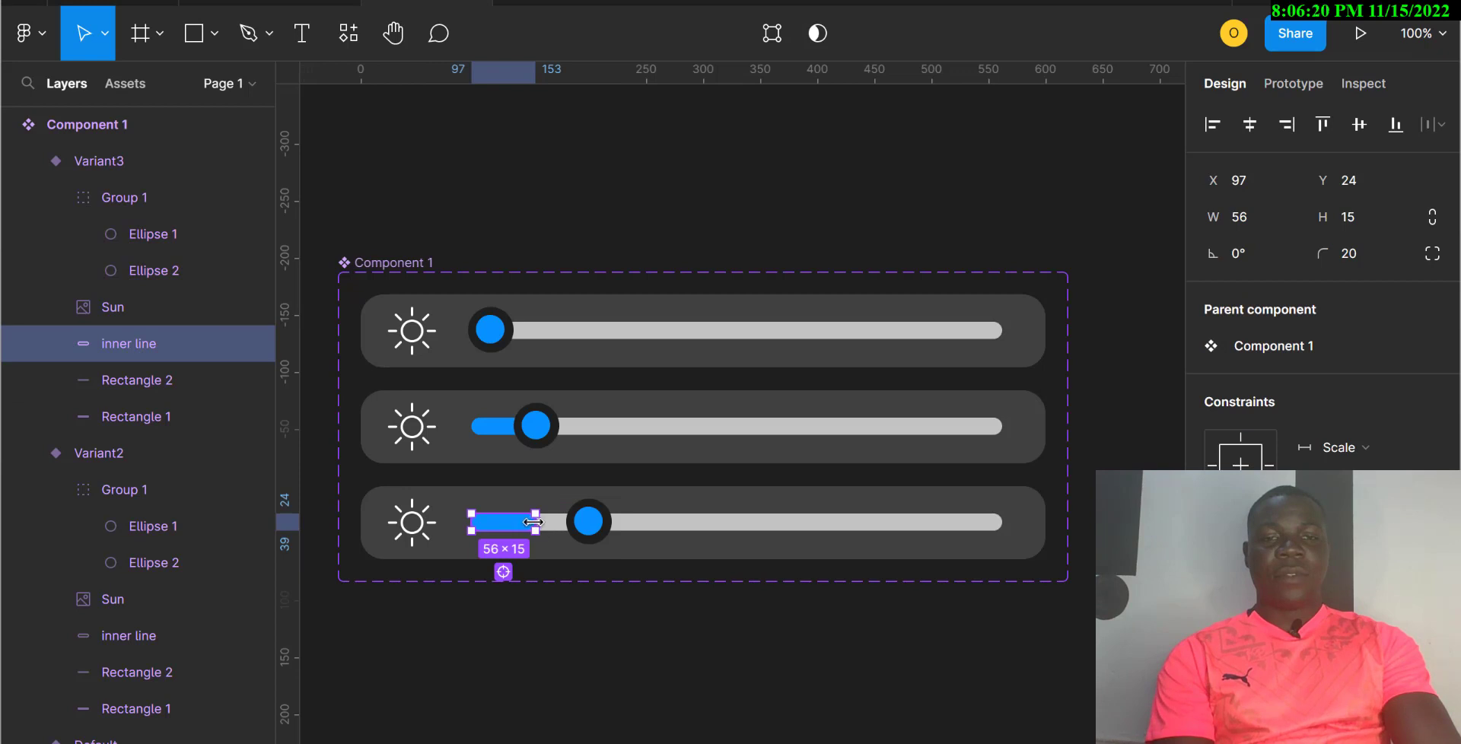
left_click_drag(537, 521, 589, 522)
Step: Add Variant4, sliding its knob and blue fill further right again
left_click(694, 559)
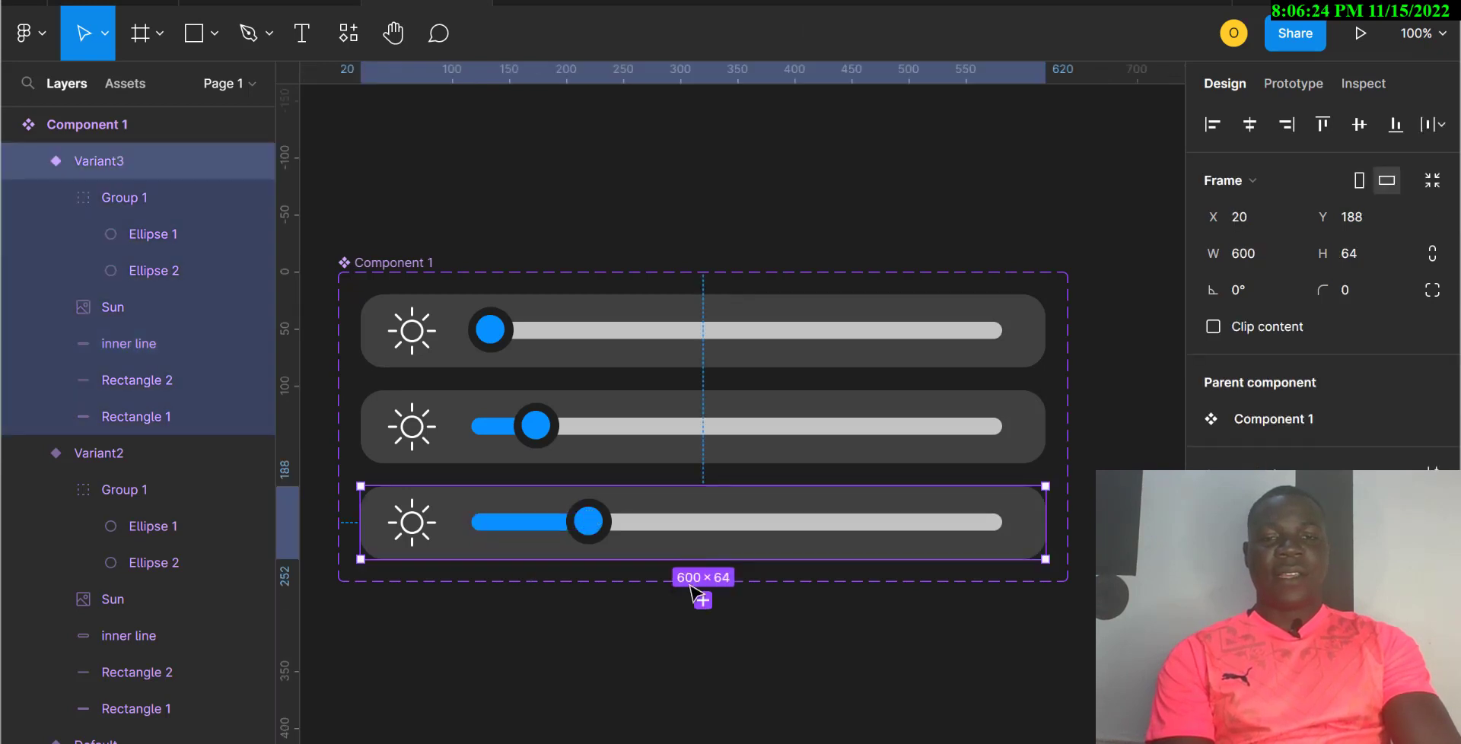
left_click(703, 601)
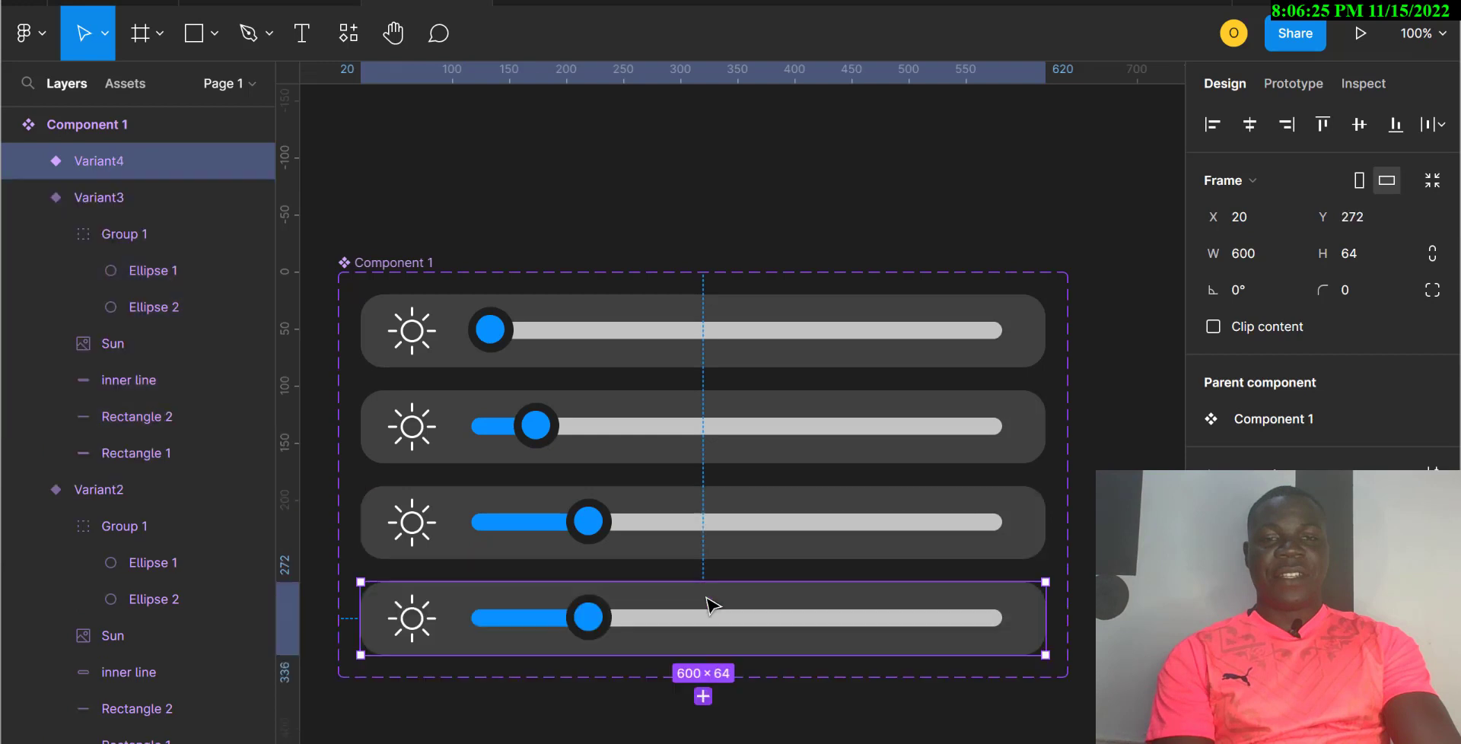
left_click(587, 620)
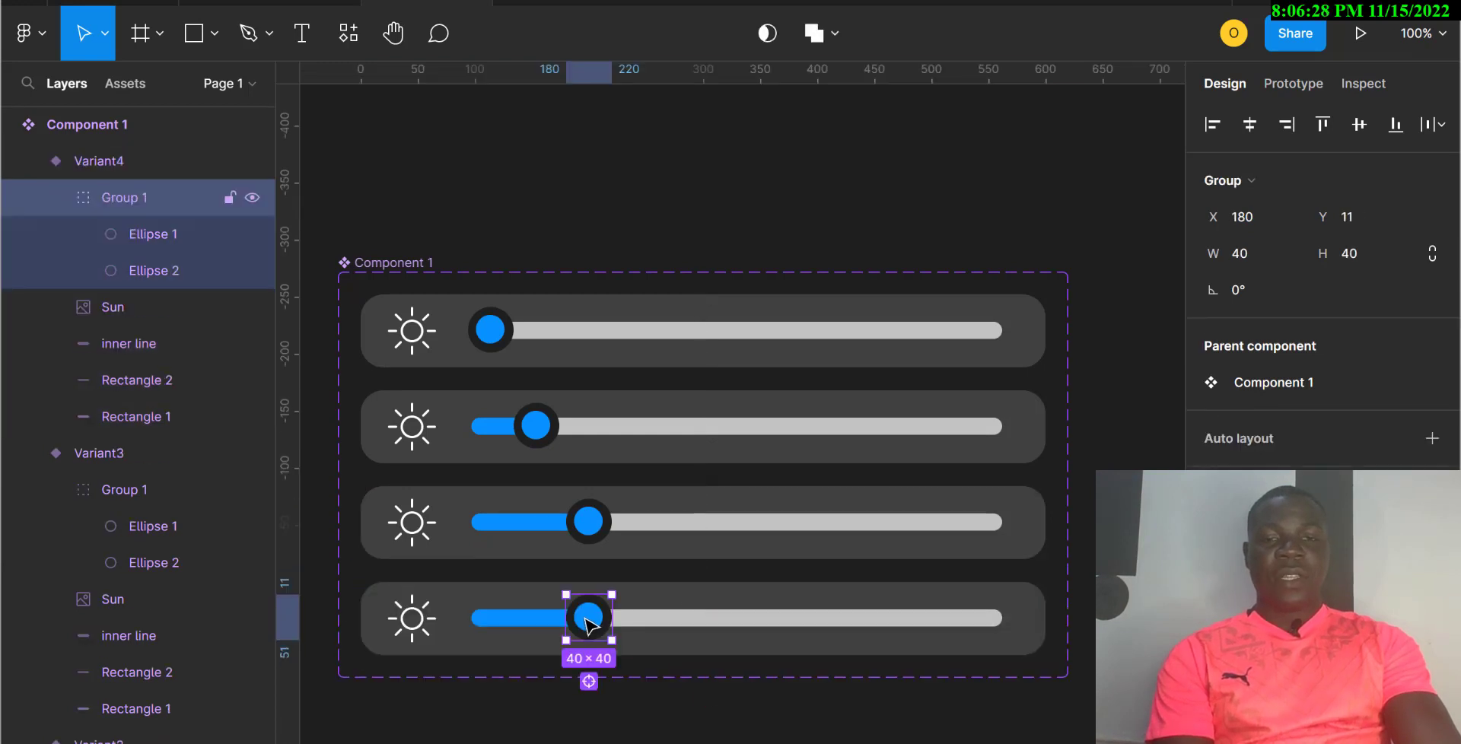
left_click_drag(586, 622, 642, 630)
left_click(567, 628)
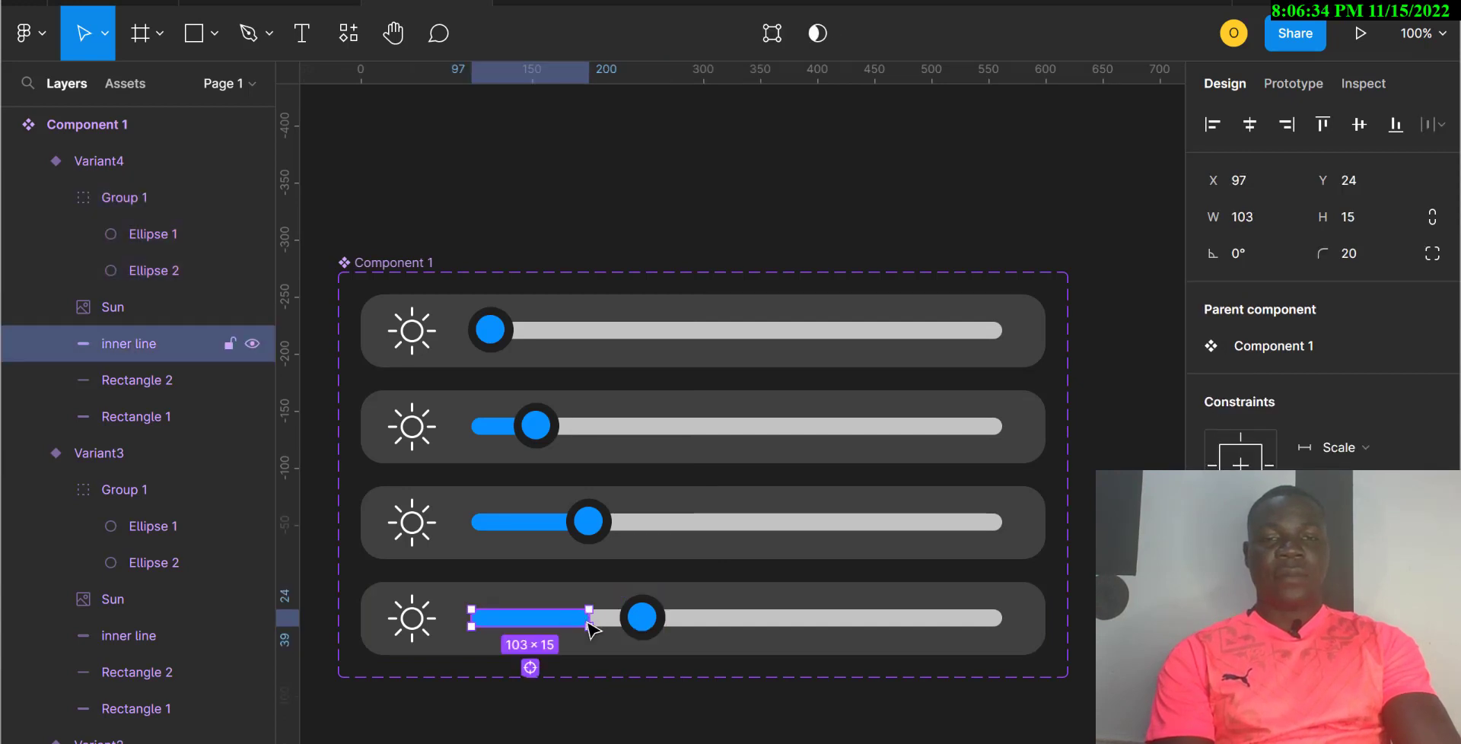
left_click_drag(590, 617, 647, 617)
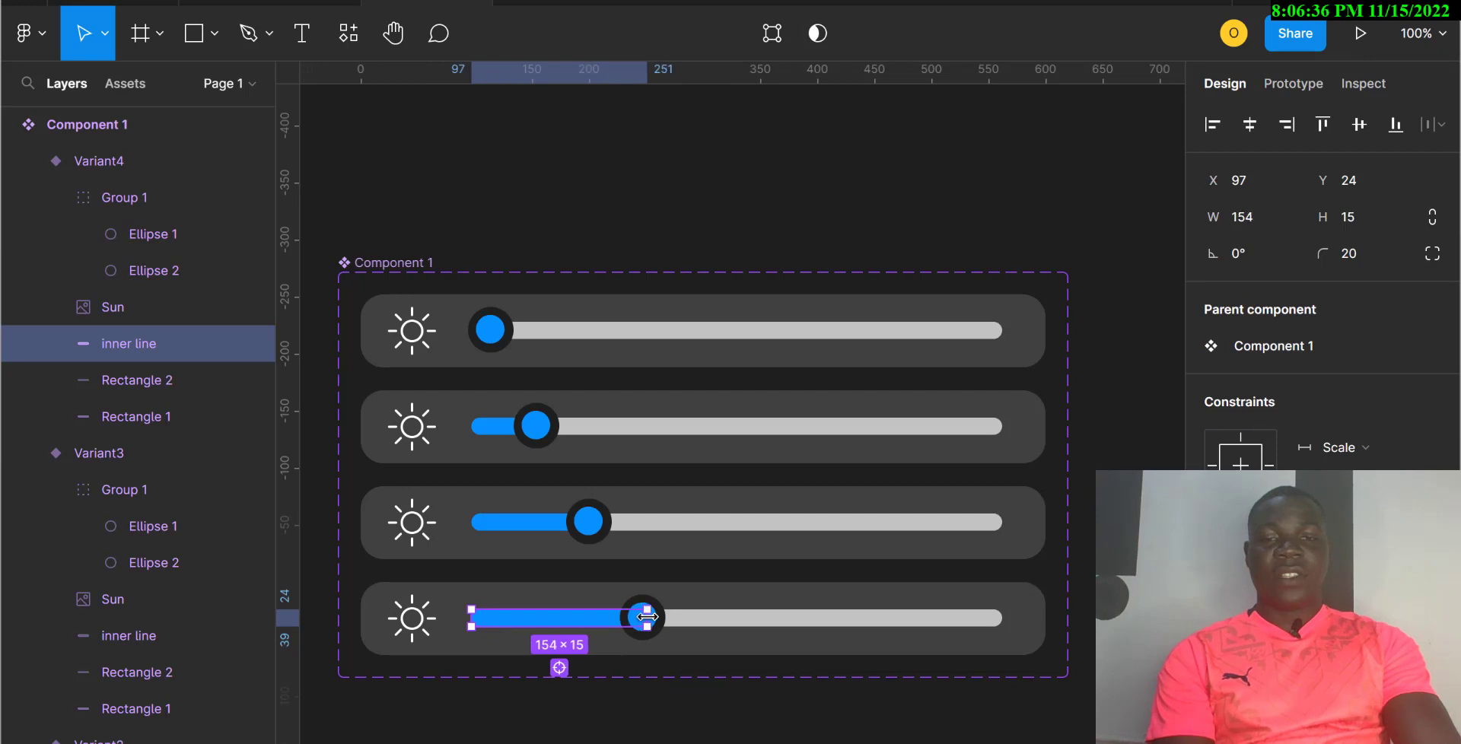
Step: Add Variant5 with its knob at X 278 over a 203-px blue fill
left_click(685, 654)
left_click(703, 696)
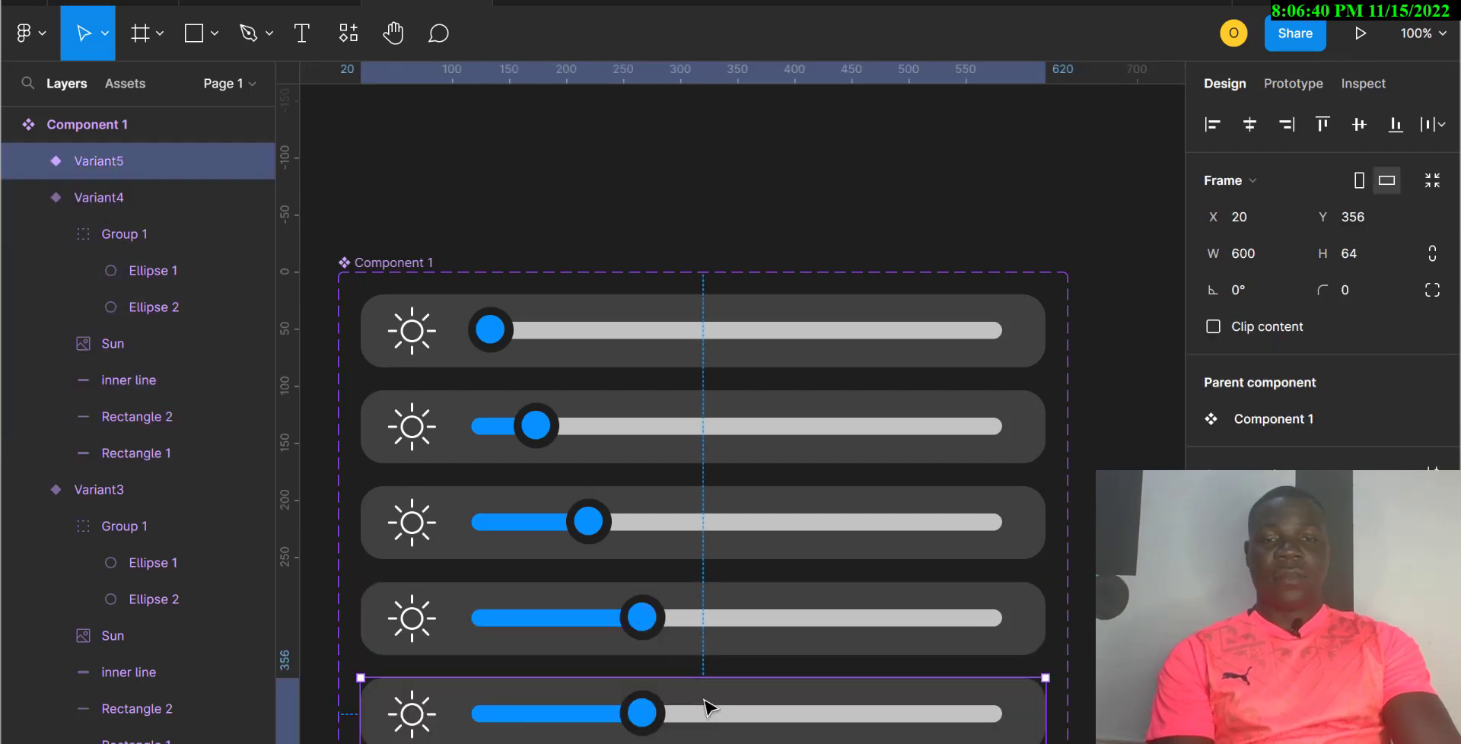
scroll(651, 685, "down", 5)
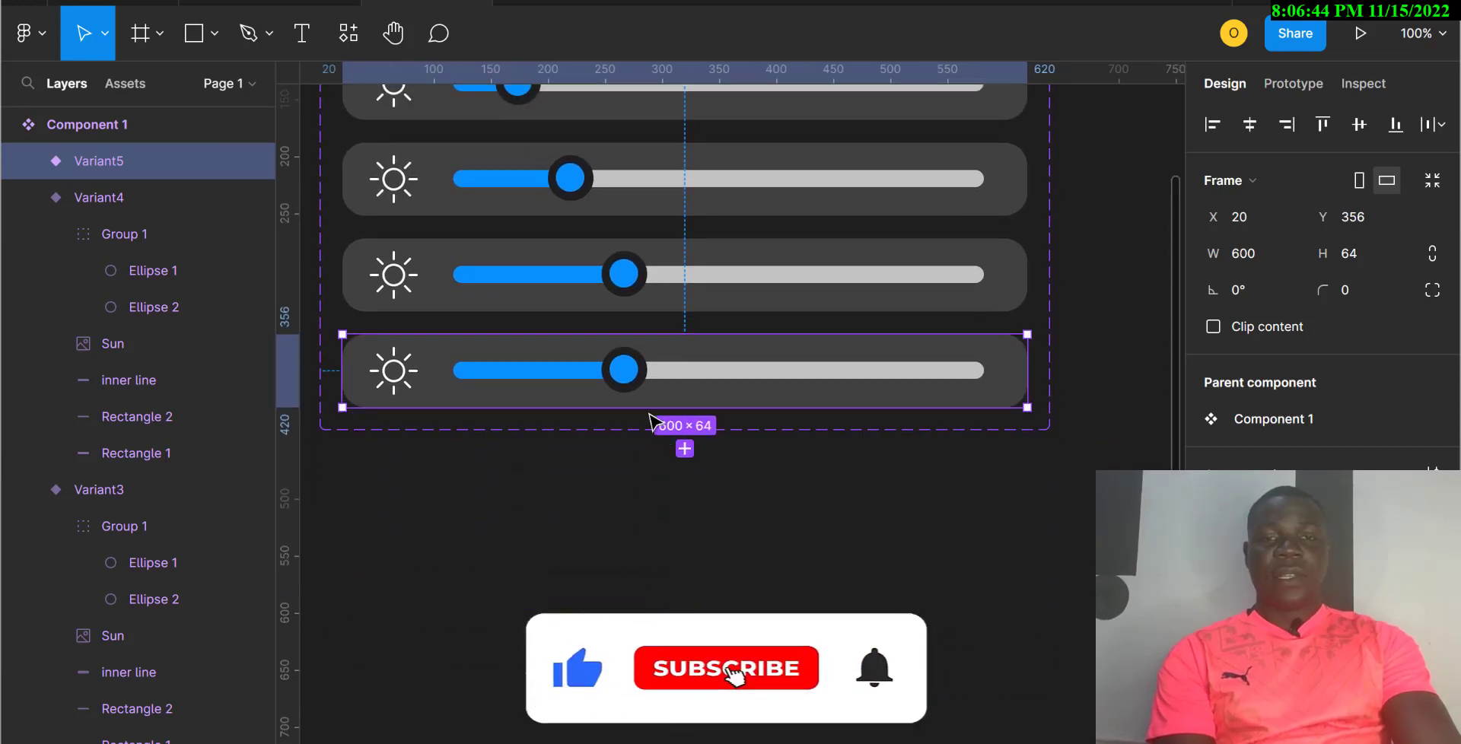
left_click(632, 384)
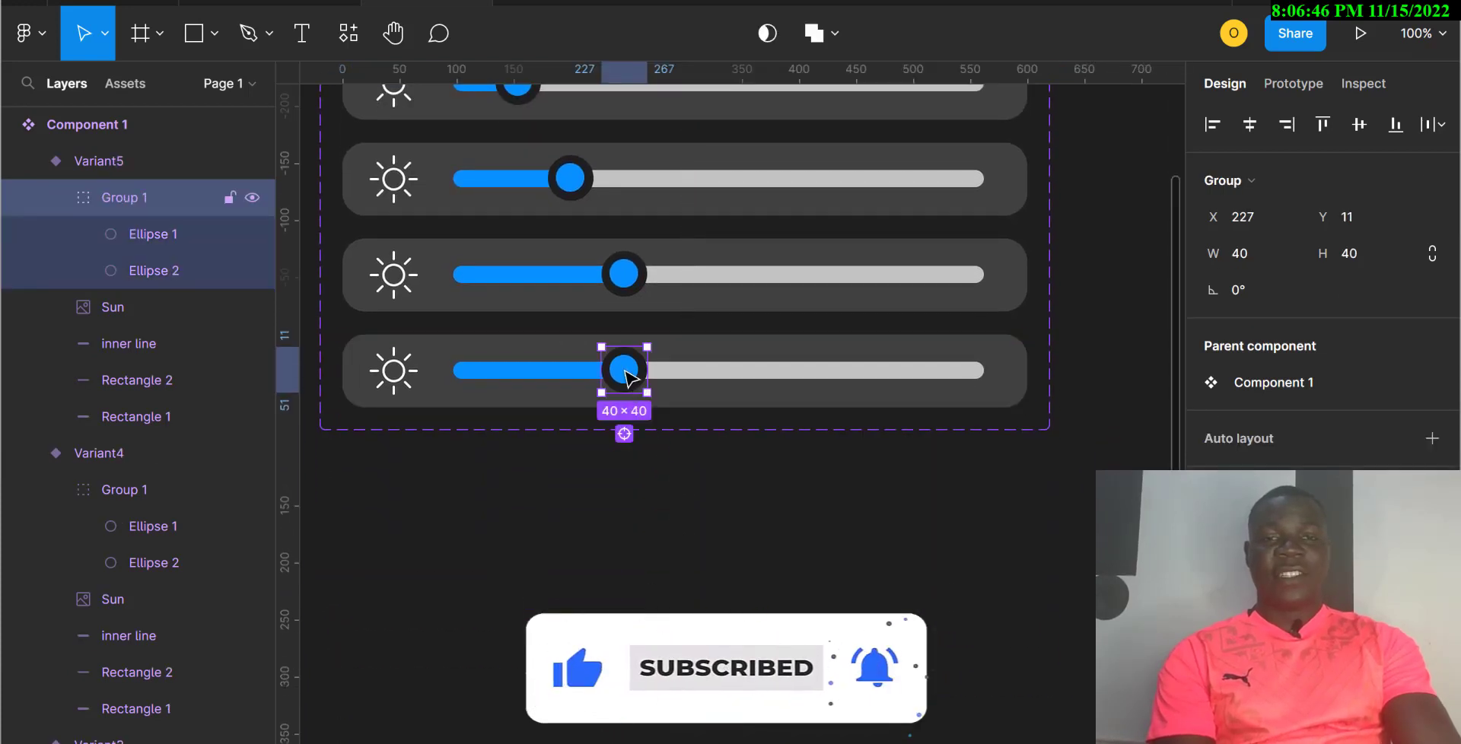
left_click_drag(636, 389, 685, 378)
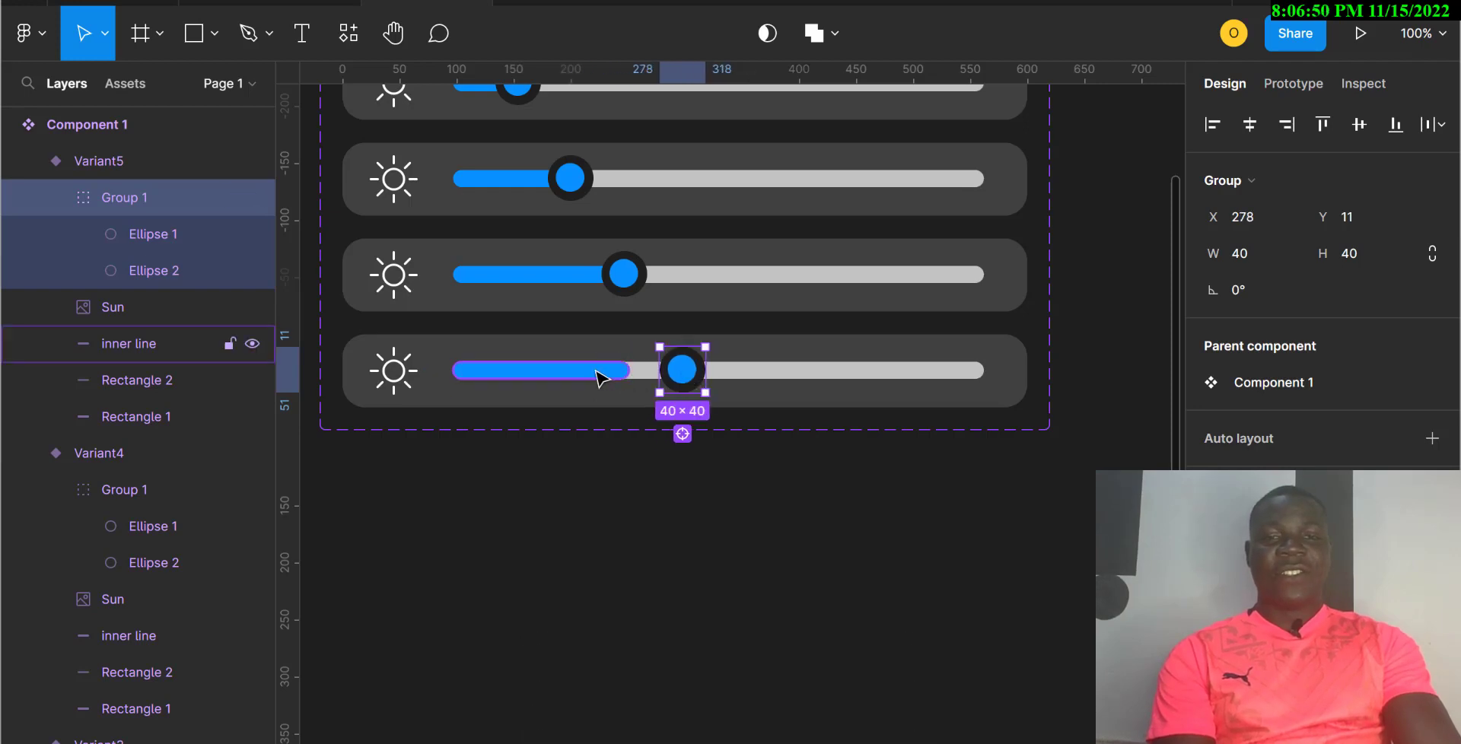
left_click(620, 373)
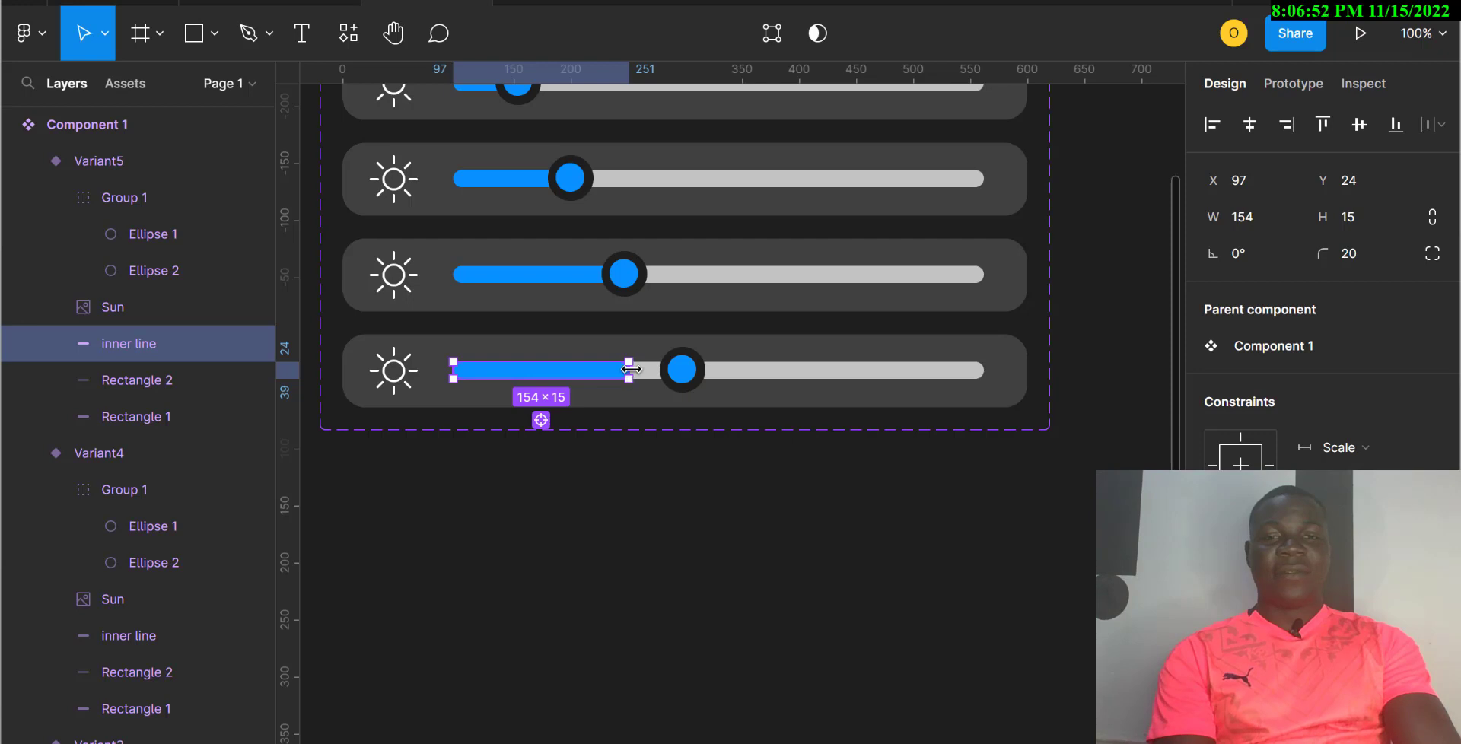
left_click_drag(630, 369, 684, 369)
key("Escape")
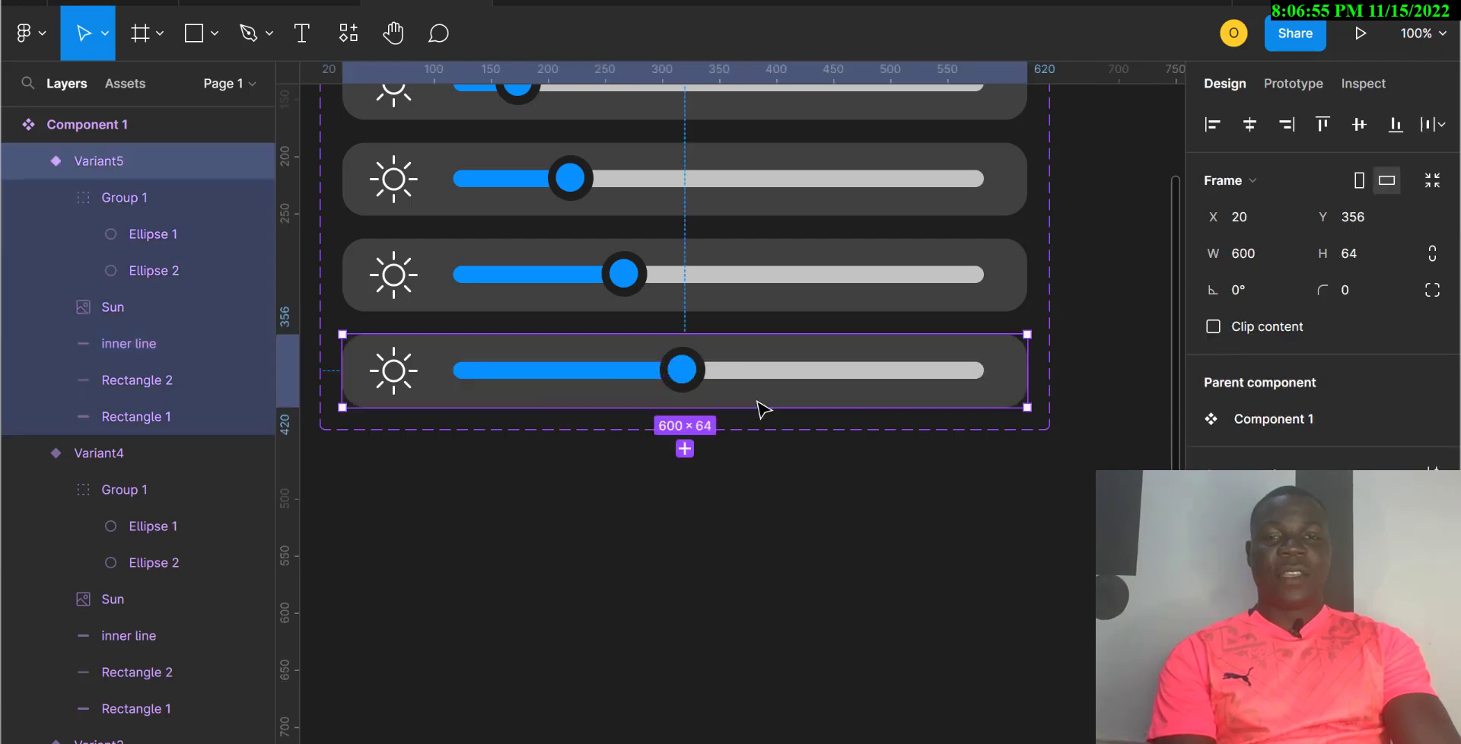
Step: Add Variant6 with its knob and blue fill moved further right
left_click(685, 448)
left_click(682, 466)
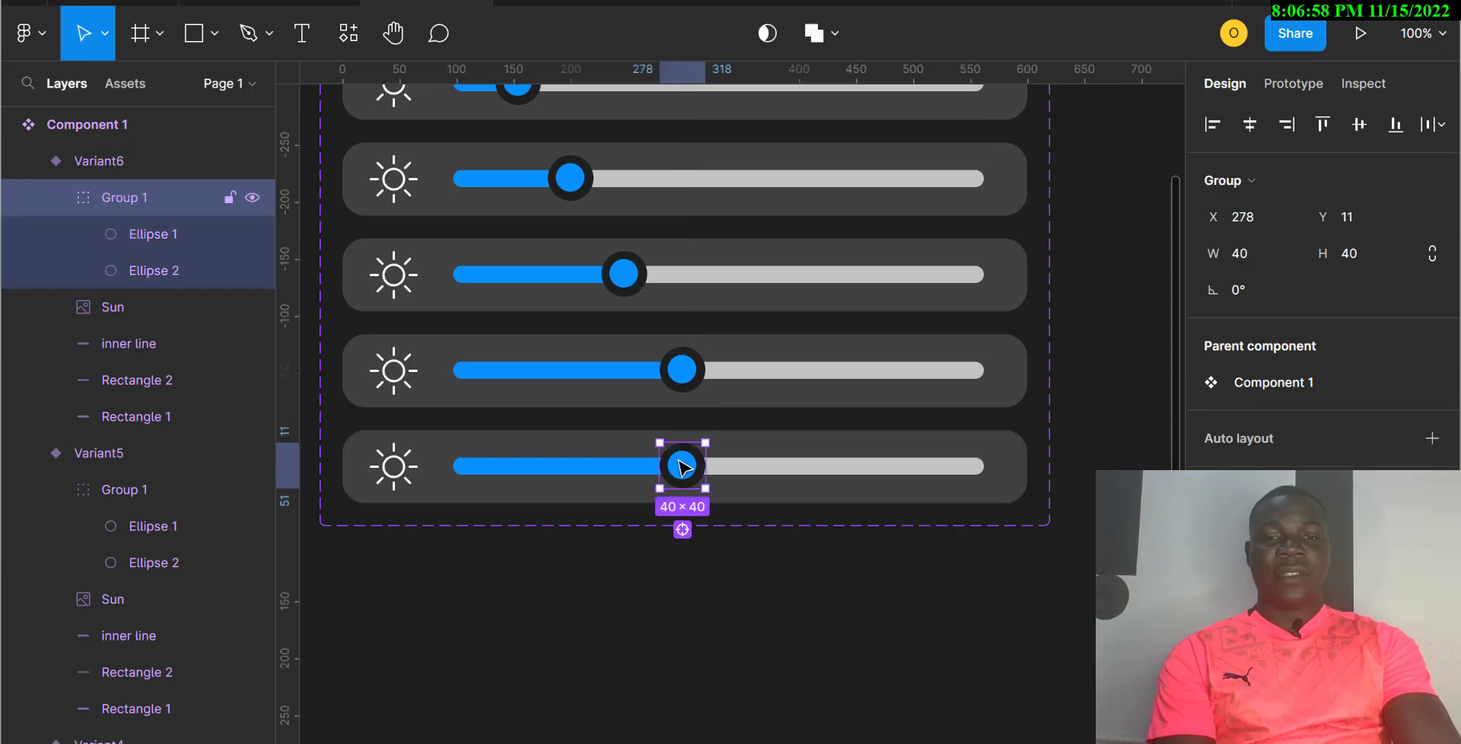
left_click_drag(684, 466, 737, 467)
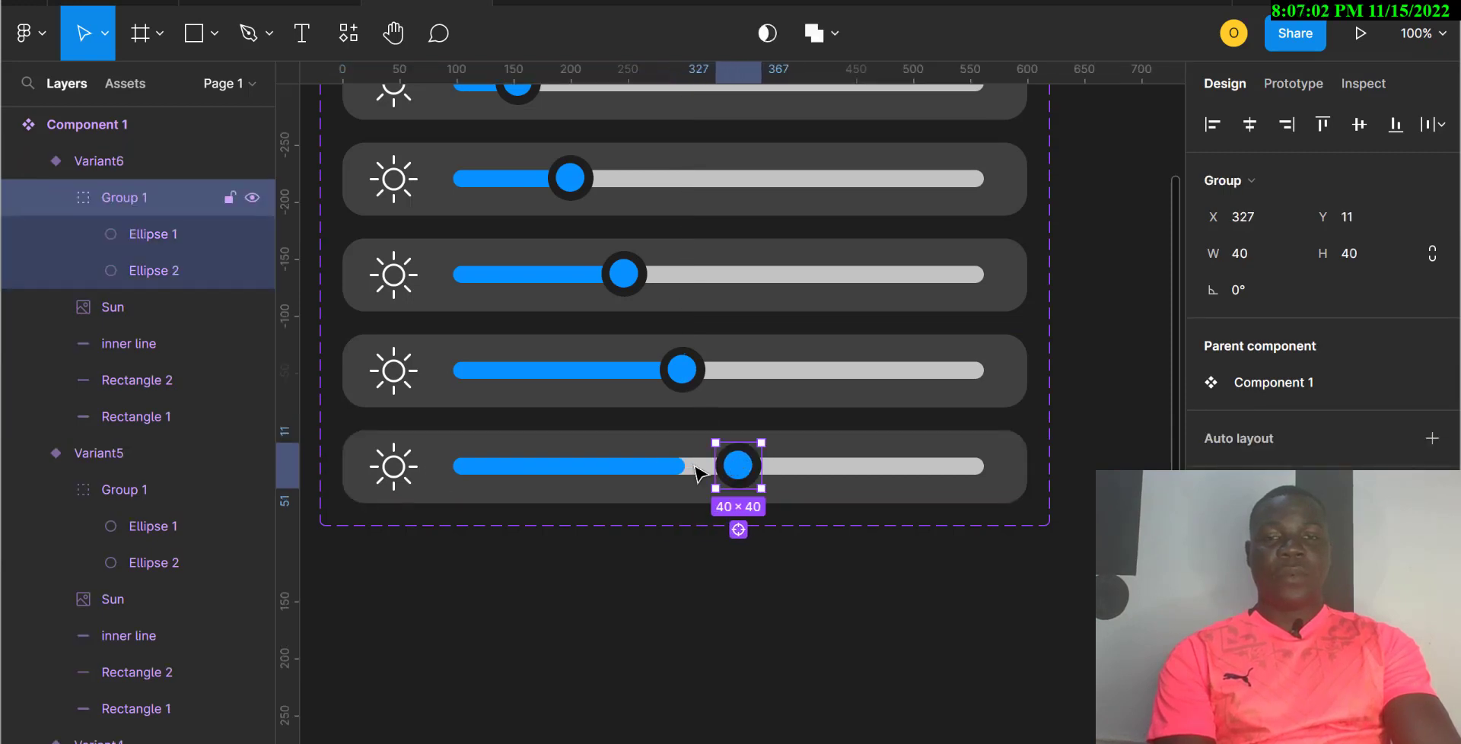
left_click(671, 471)
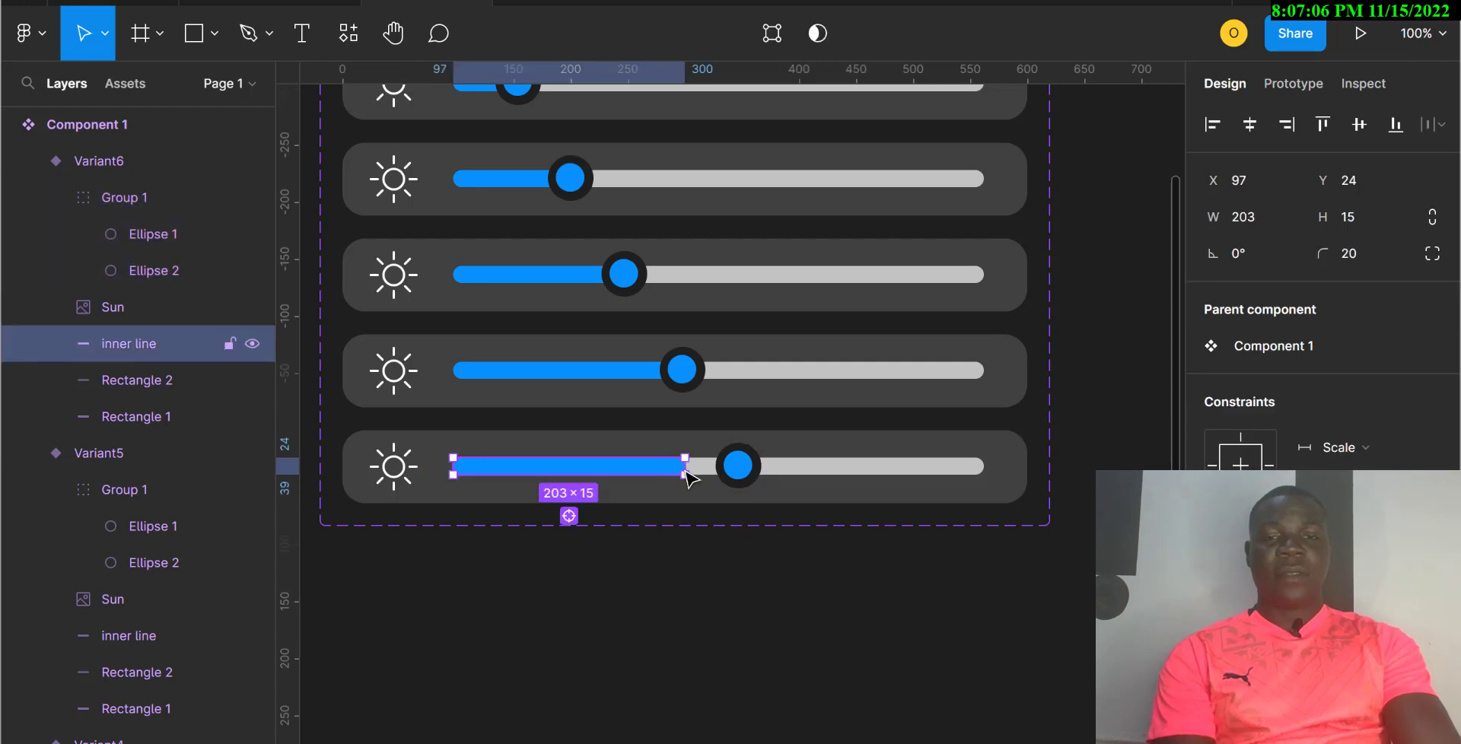
left_click_drag(685, 463, 737, 466)
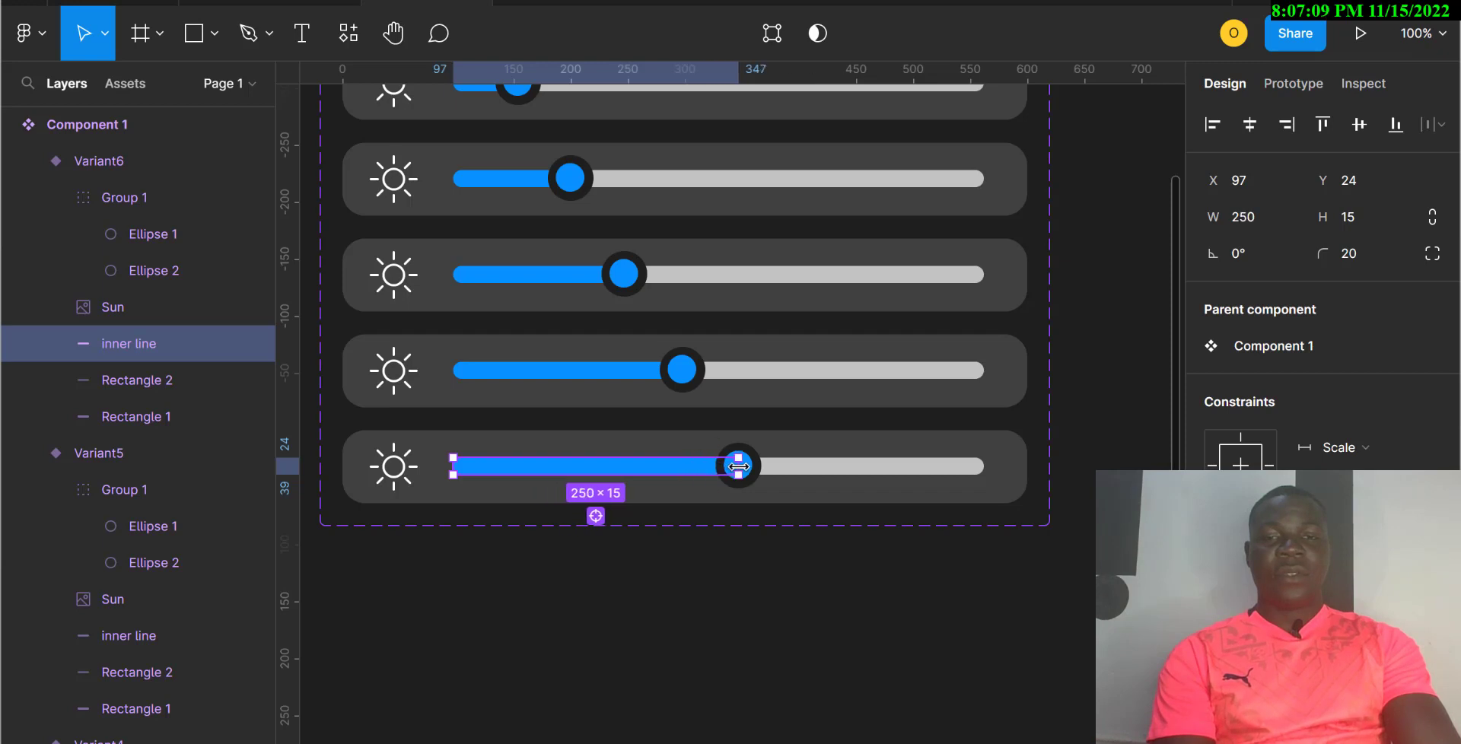
Step: Add Variant7, pushing its knob right and widening the blue fill to meet it
left_click(749, 504)
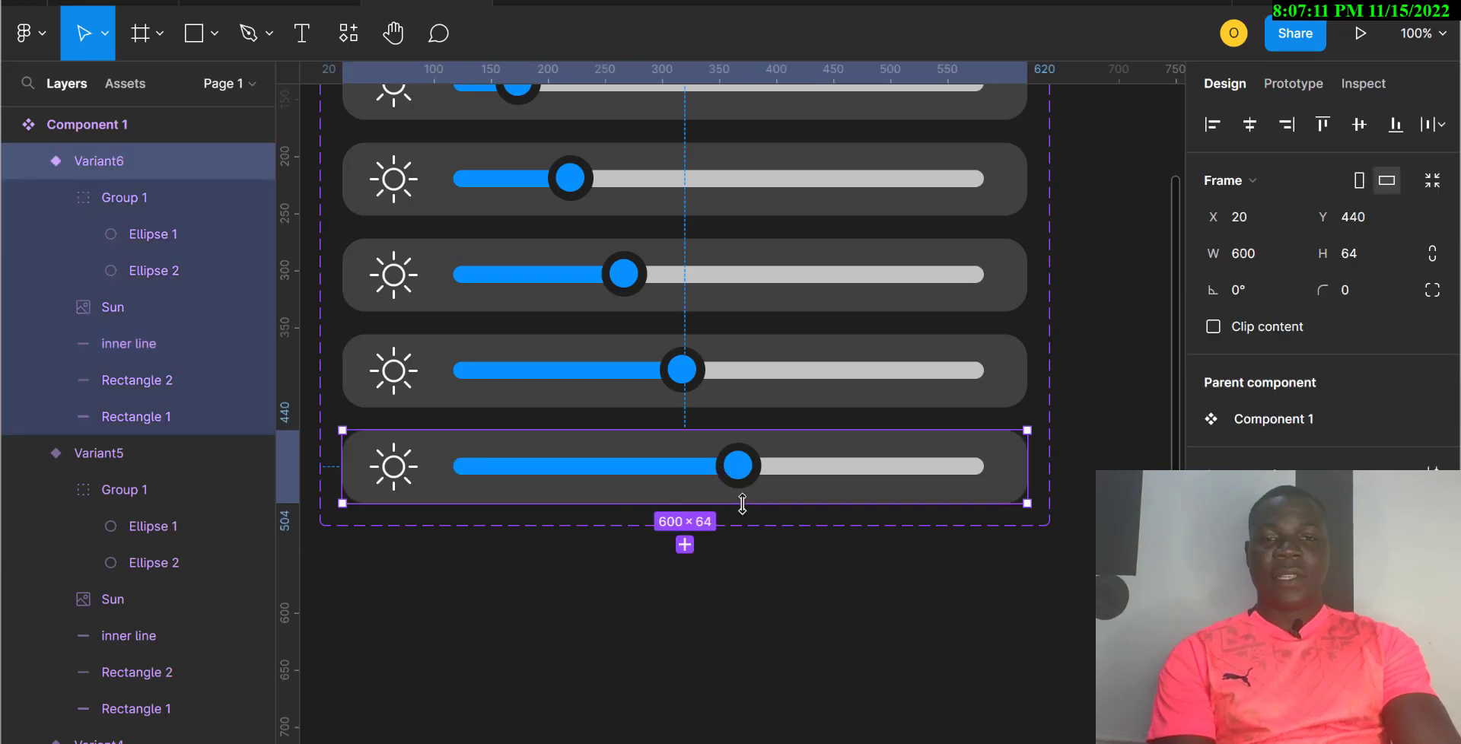
left_click(687, 548)
left_click(738, 567)
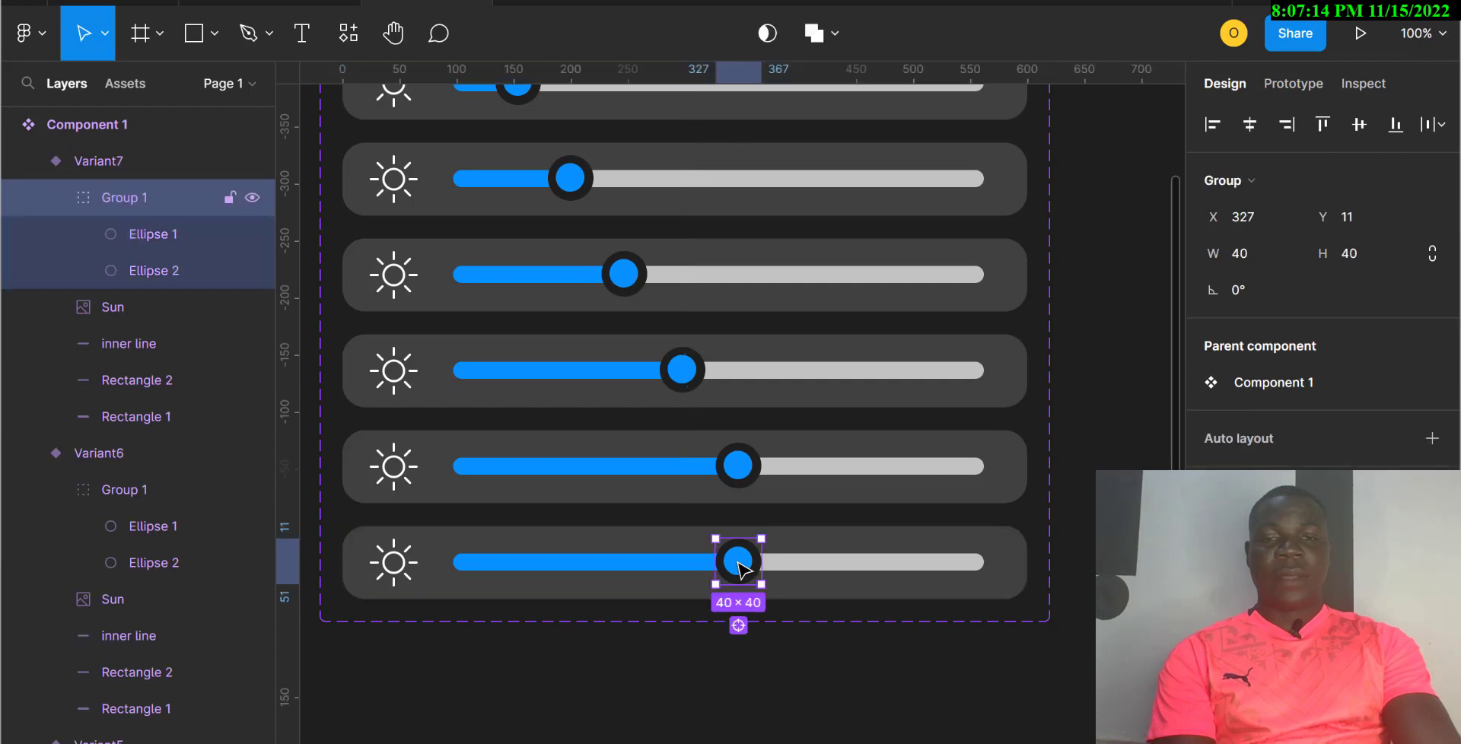
left_click_drag(787, 568, 797, 569)
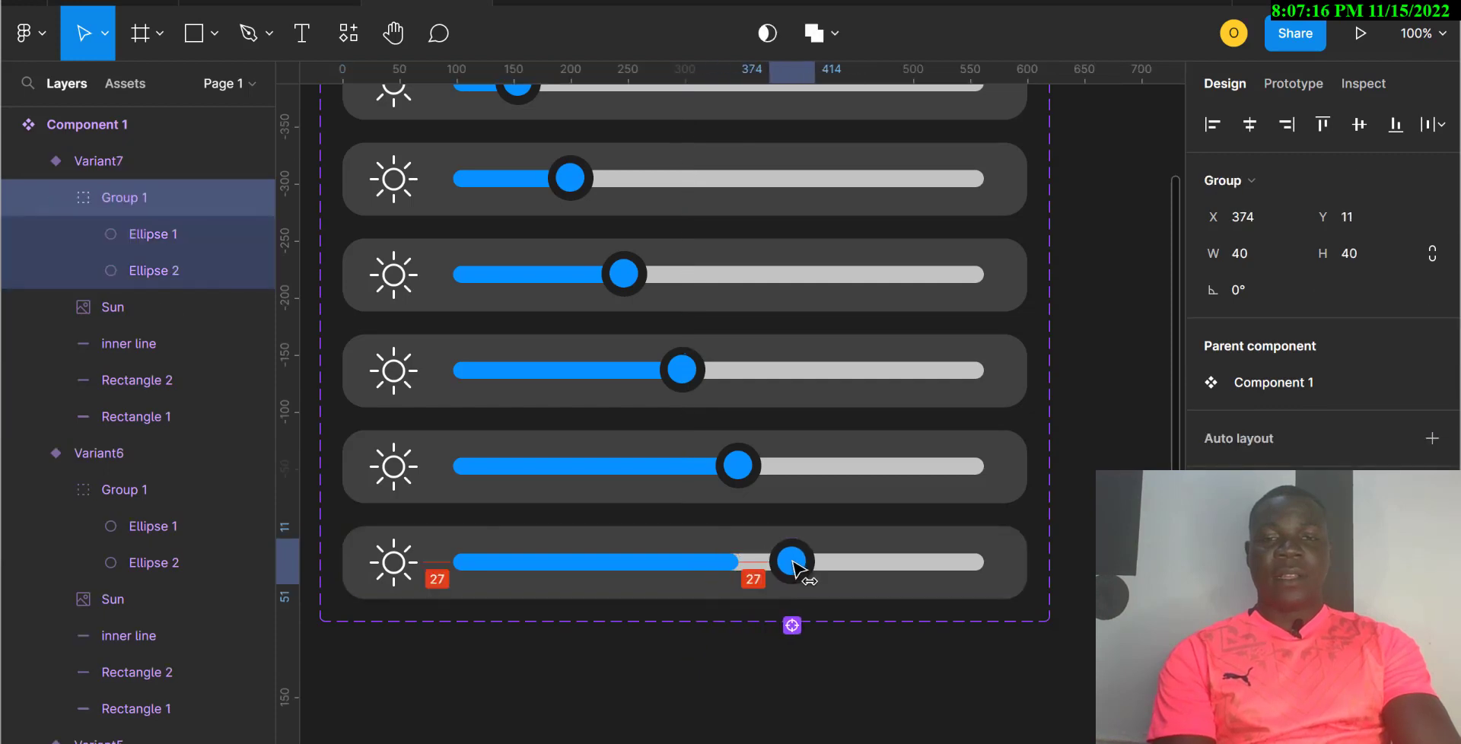
left_click(719, 564)
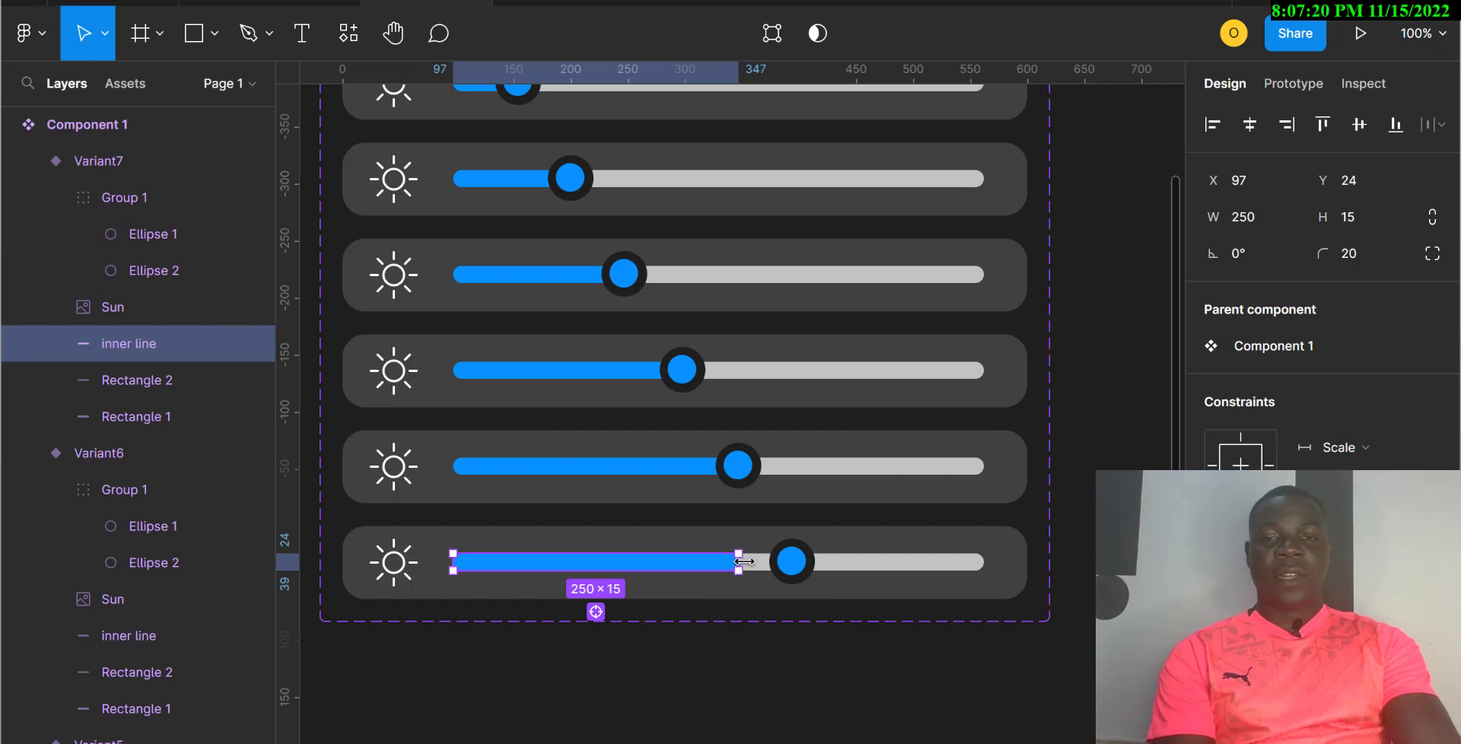
left_click_drag(743, 561, 791, 561)
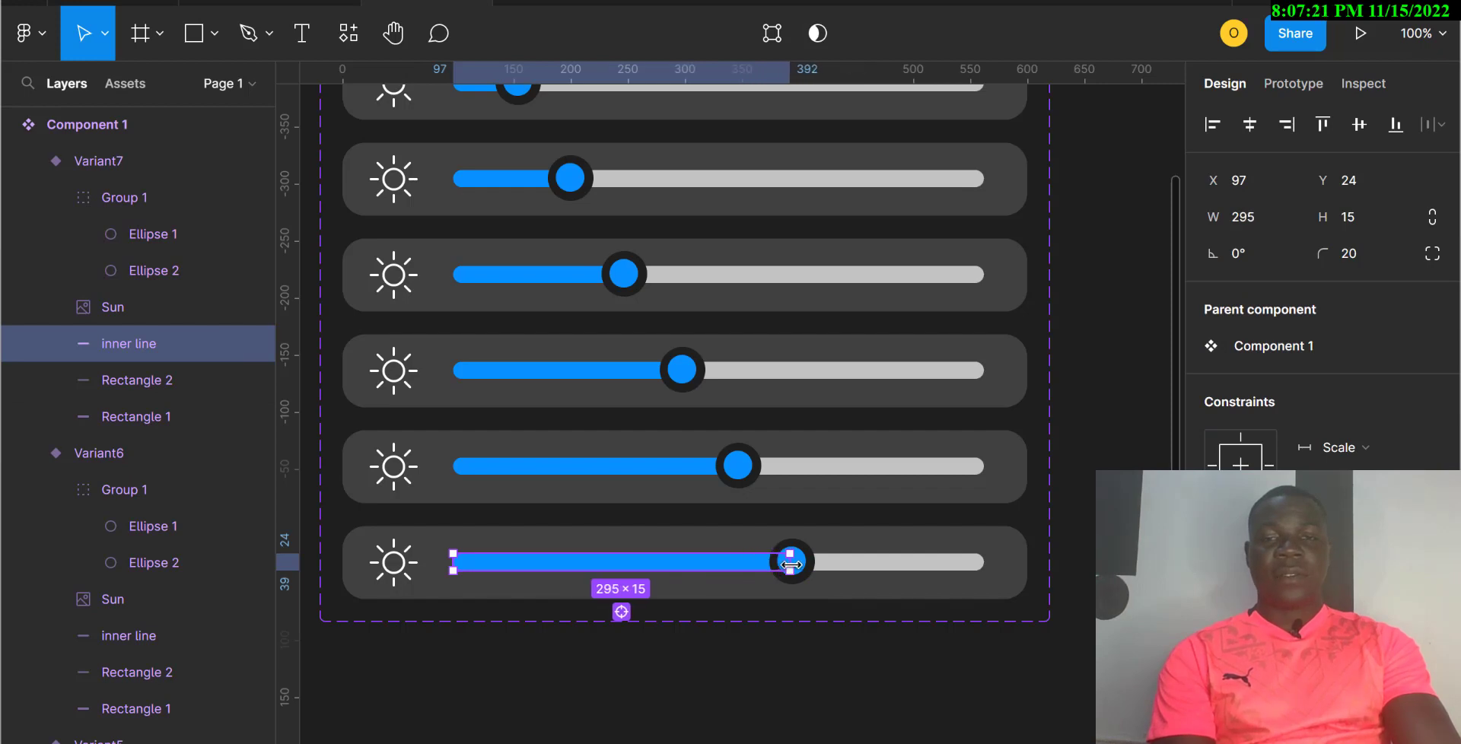
Step: Add Variant8 with its knob at X 429 over a 337-px blue fill
left_click(852, 574)
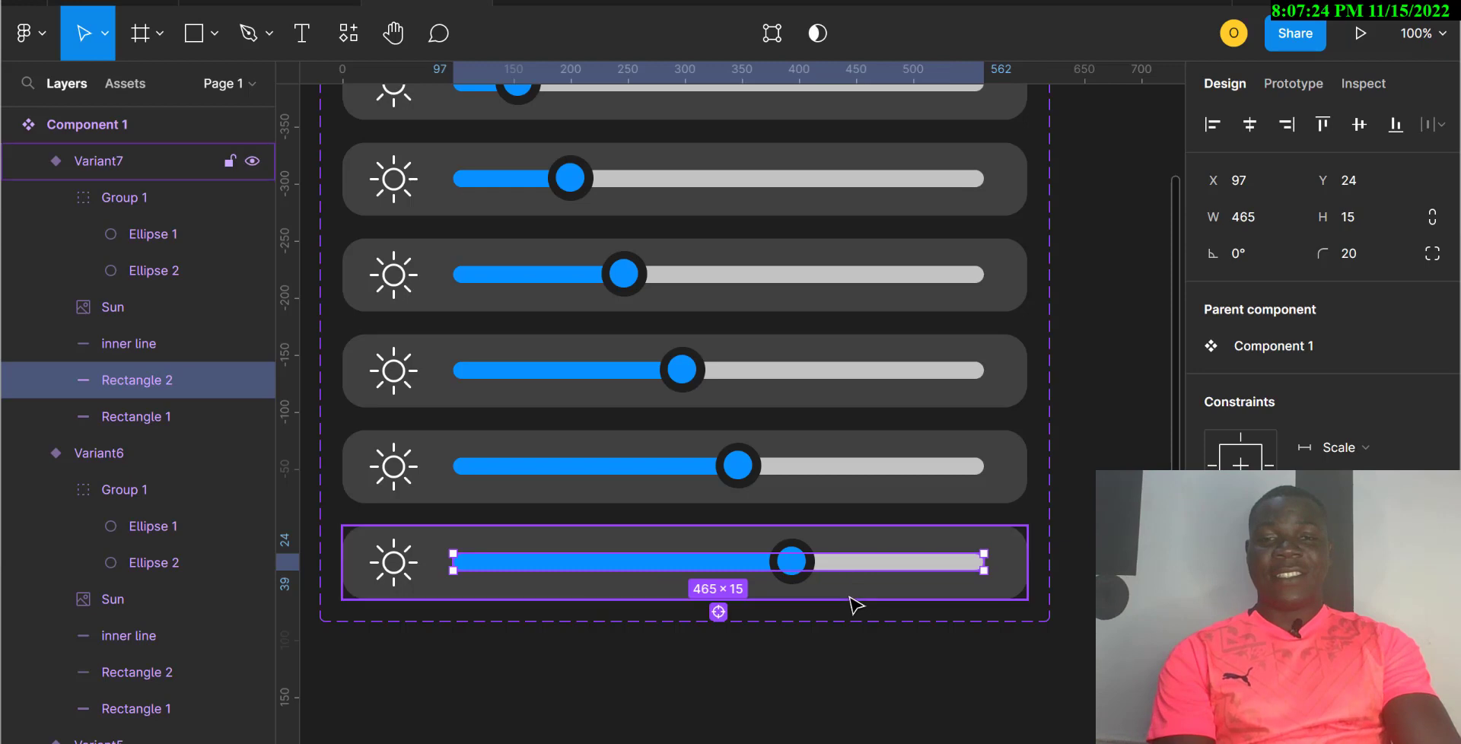
left_click(850, 598)
left_click(685, 642)
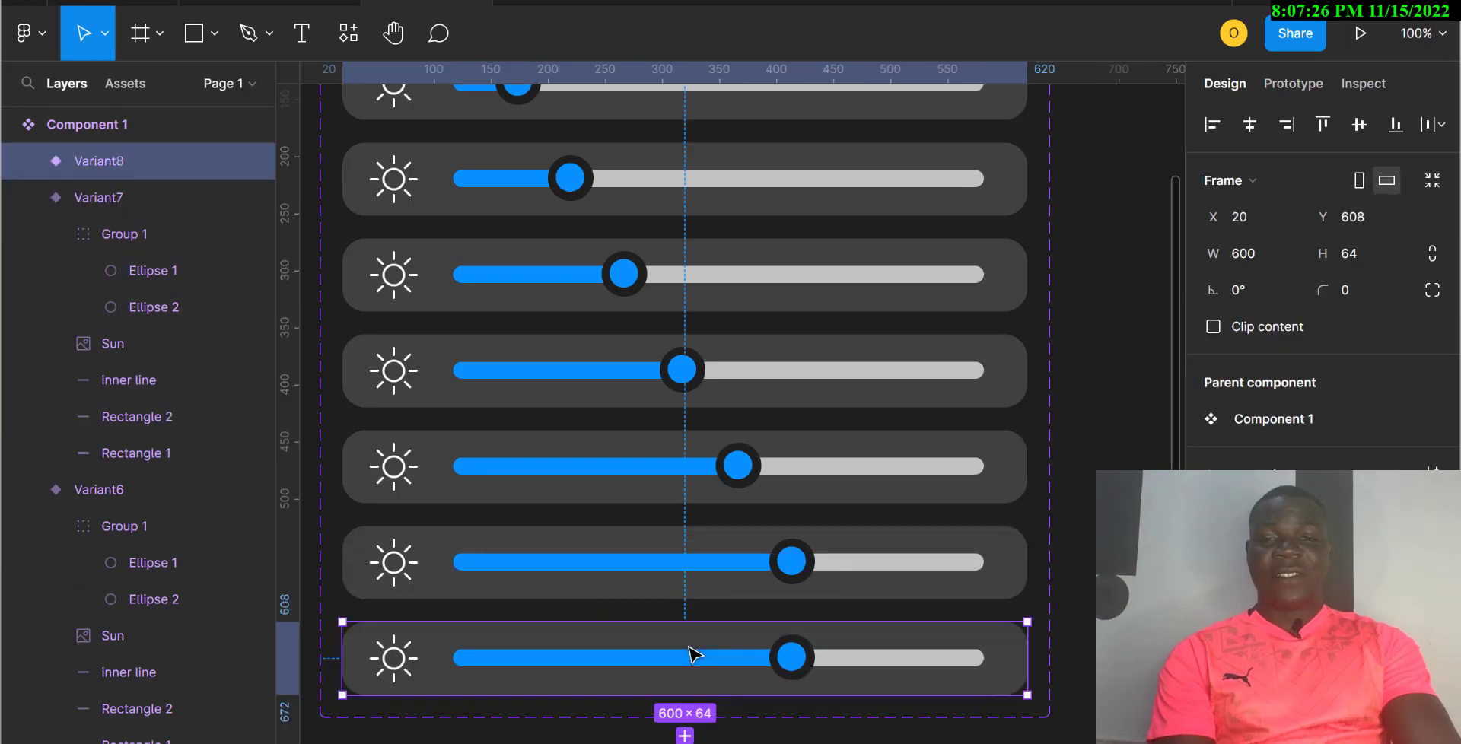
scroll(798, 670, "down", 1)
scroll(799, 672, "down", 4)
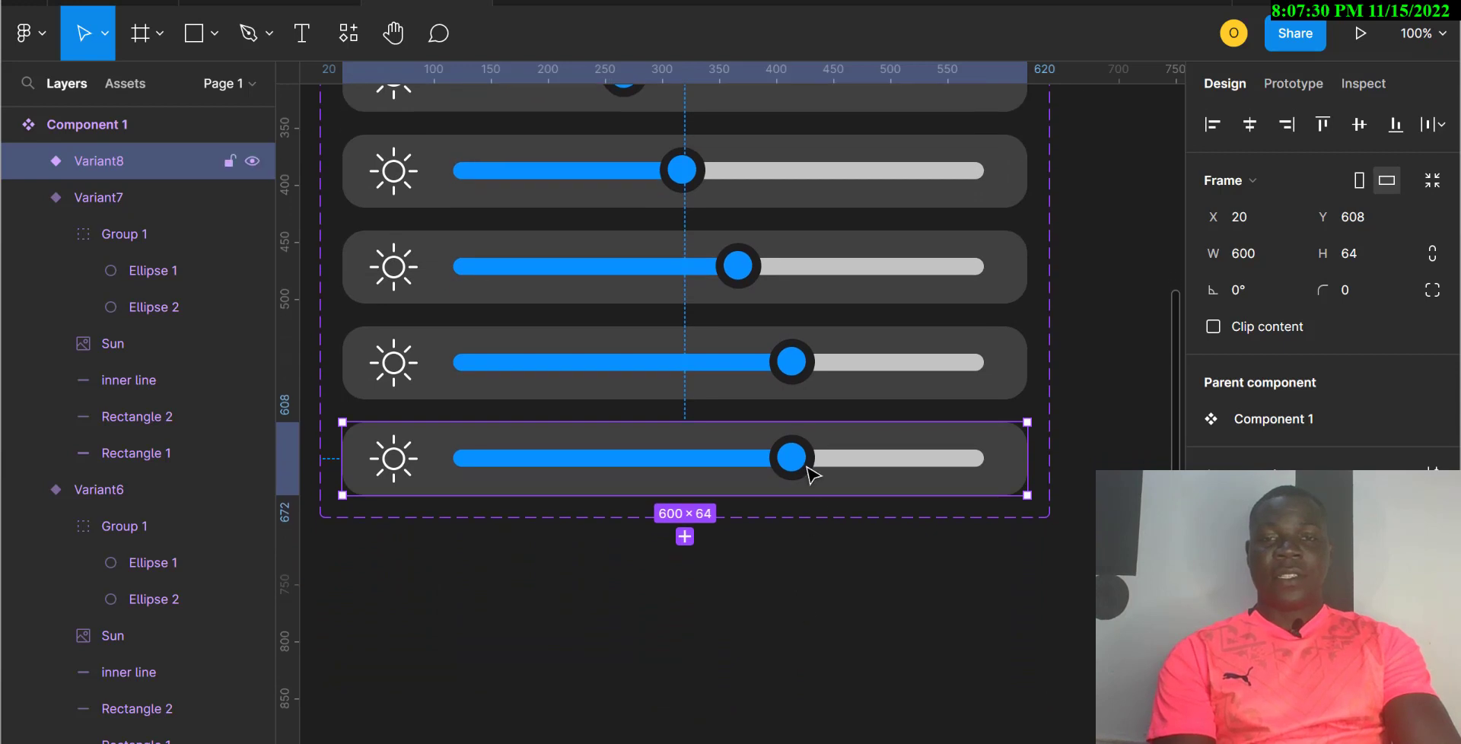
double_click(803, 475)
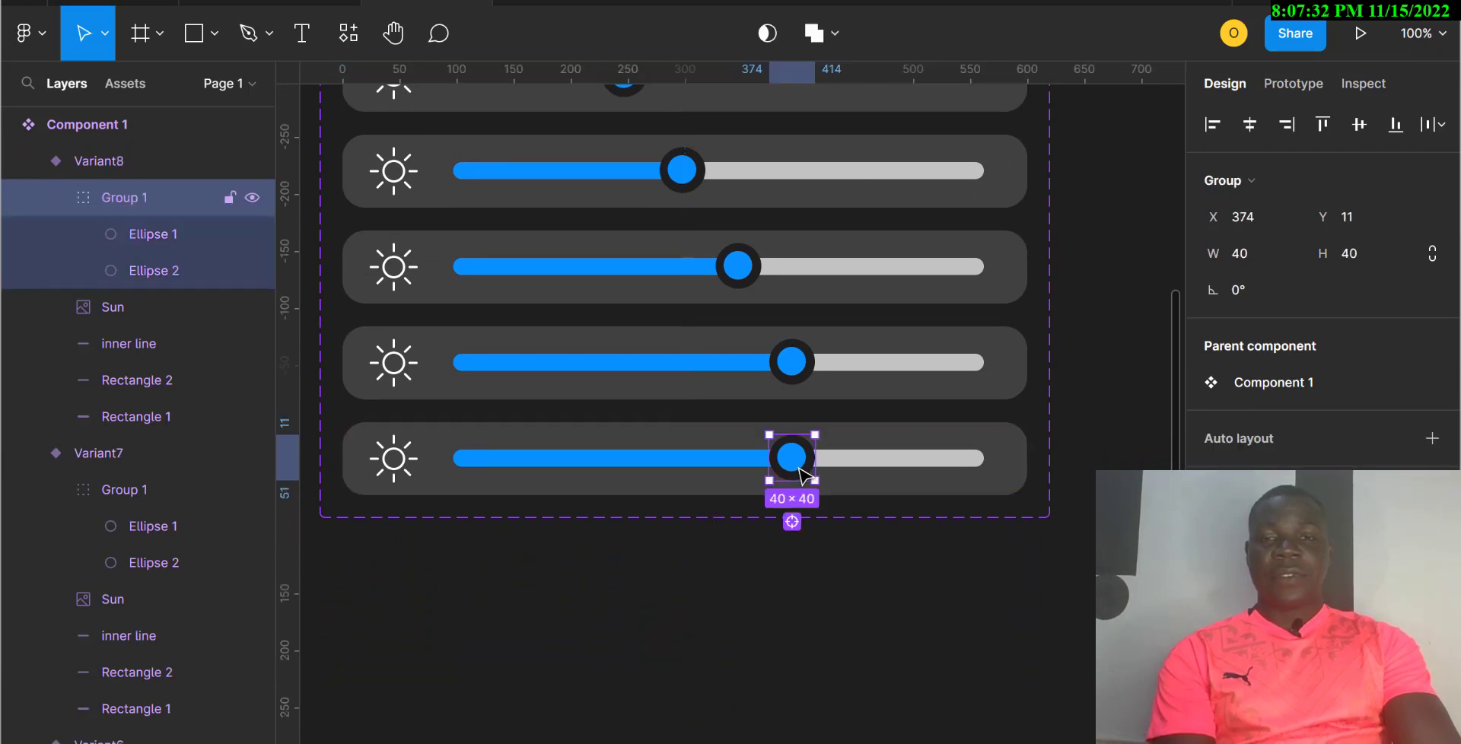
left_click_drag(803, 475, 859, 481)
left_click(761, 466)
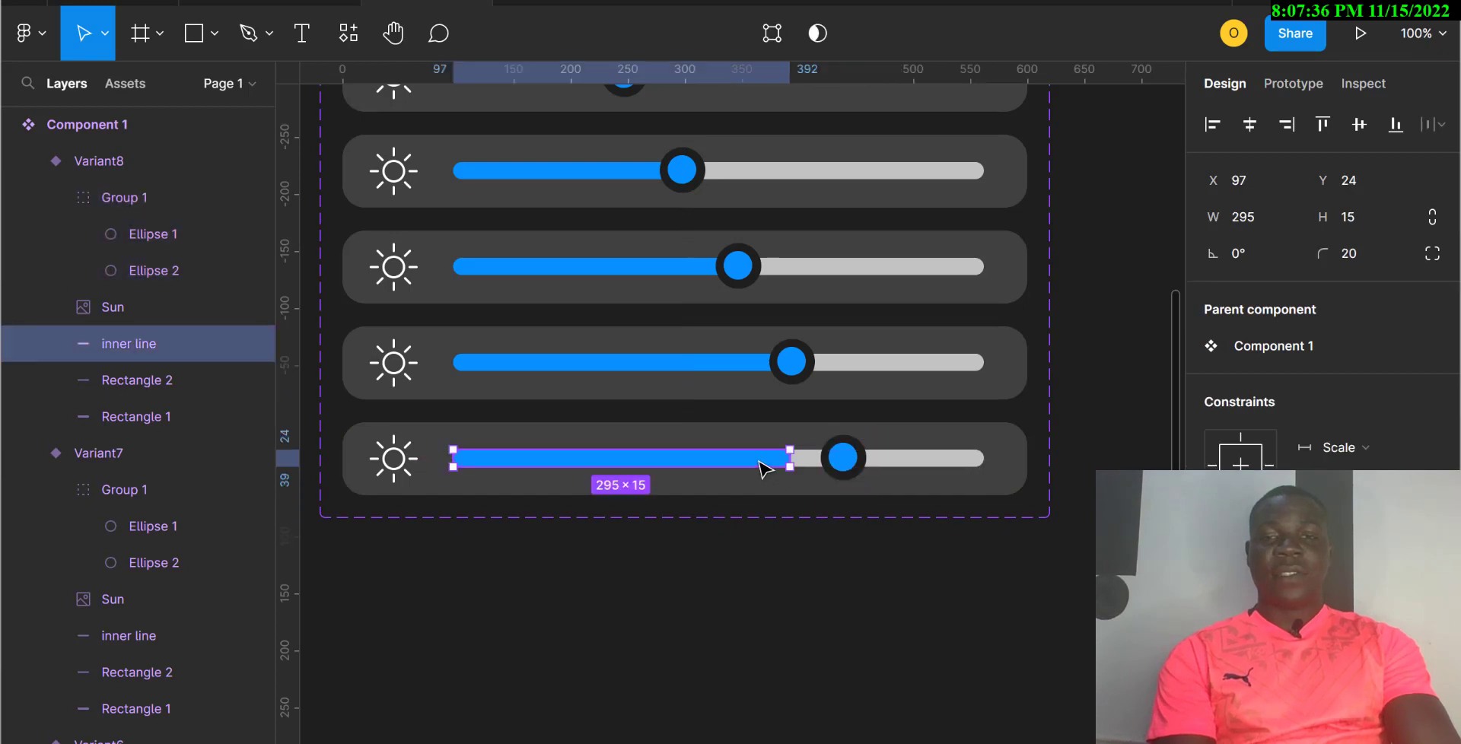
left_click_drag(826, 458, 838, 457)
left_click(894, 495)
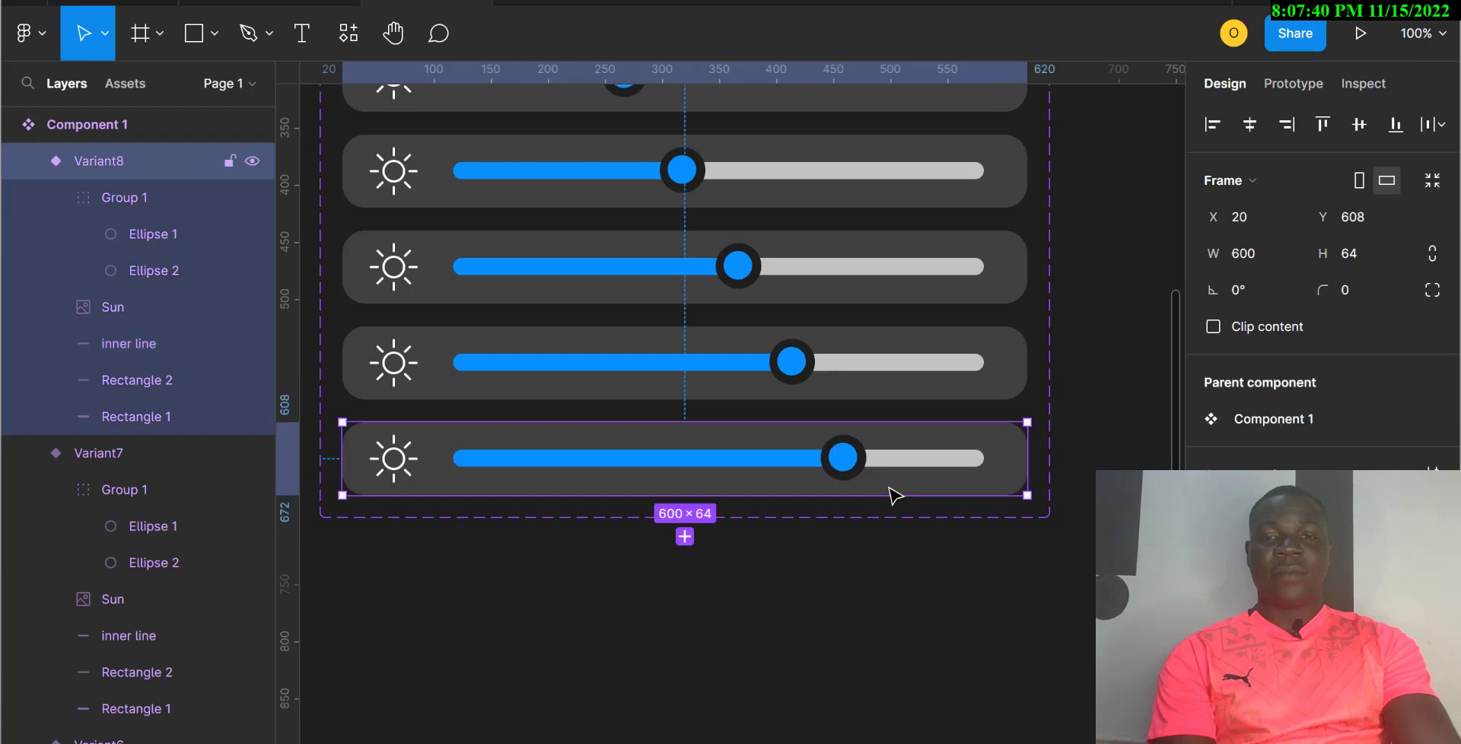
Step: Add Variant9 with its knob and blue fill moved further right
left_click(685, 536)
scroll(803, 586, "down", 2)
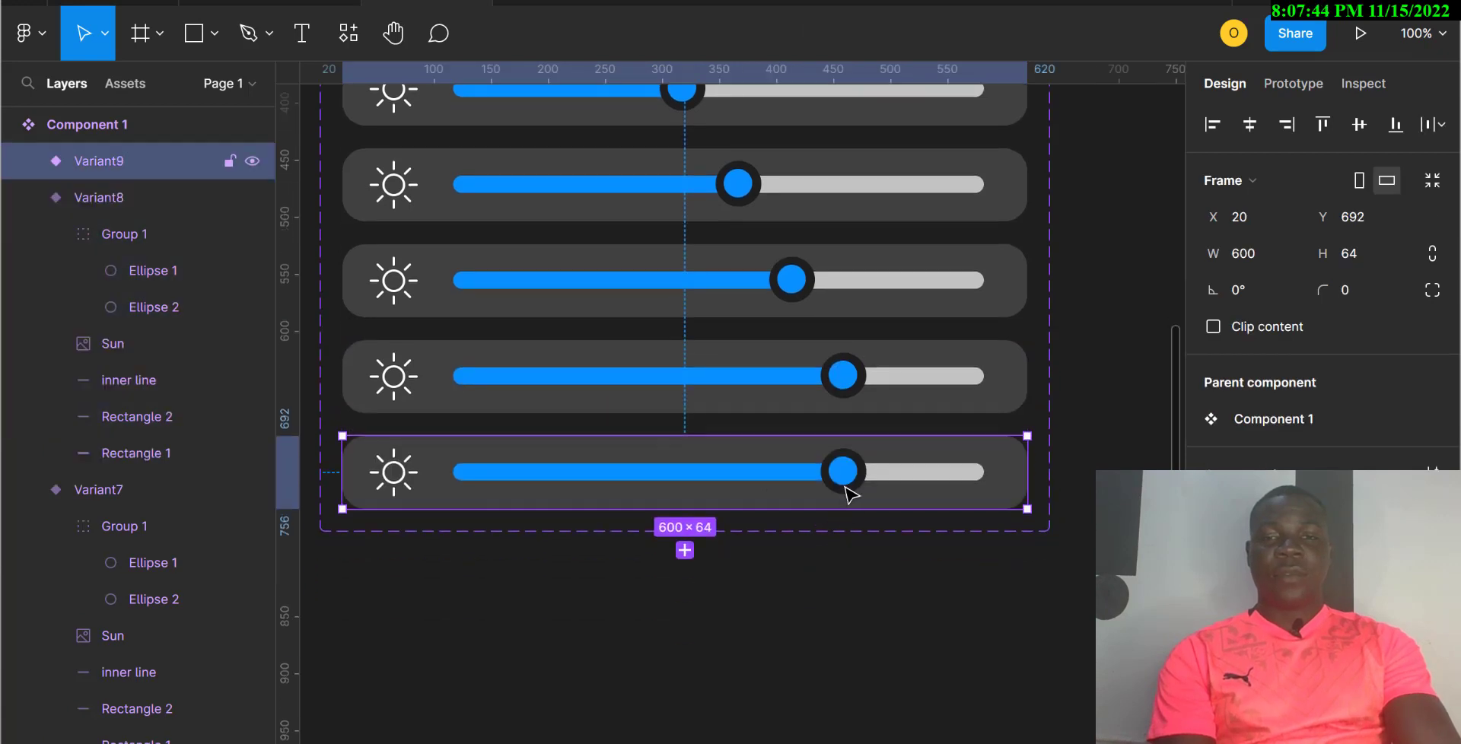
left_click(849, 493)
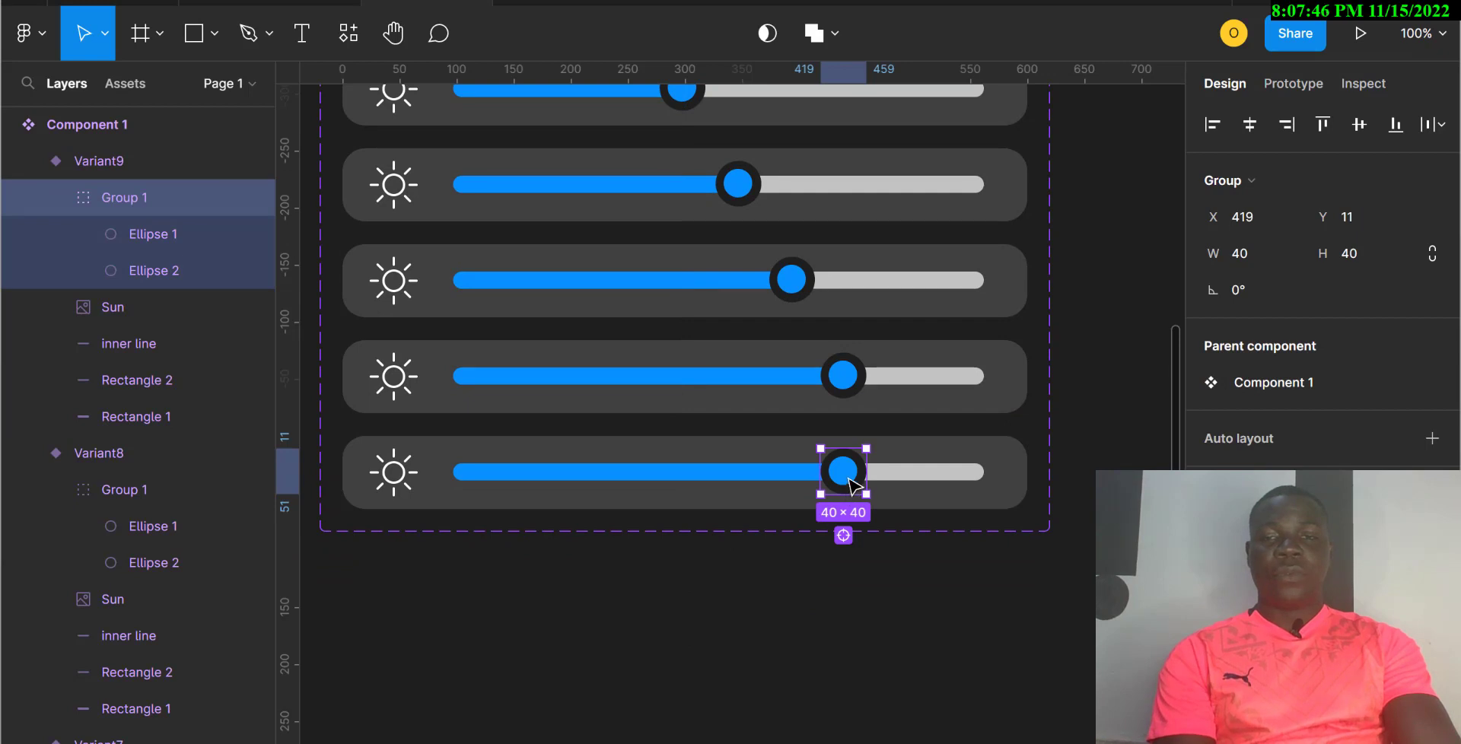
left_click_drag(849, 483, 909, 481)
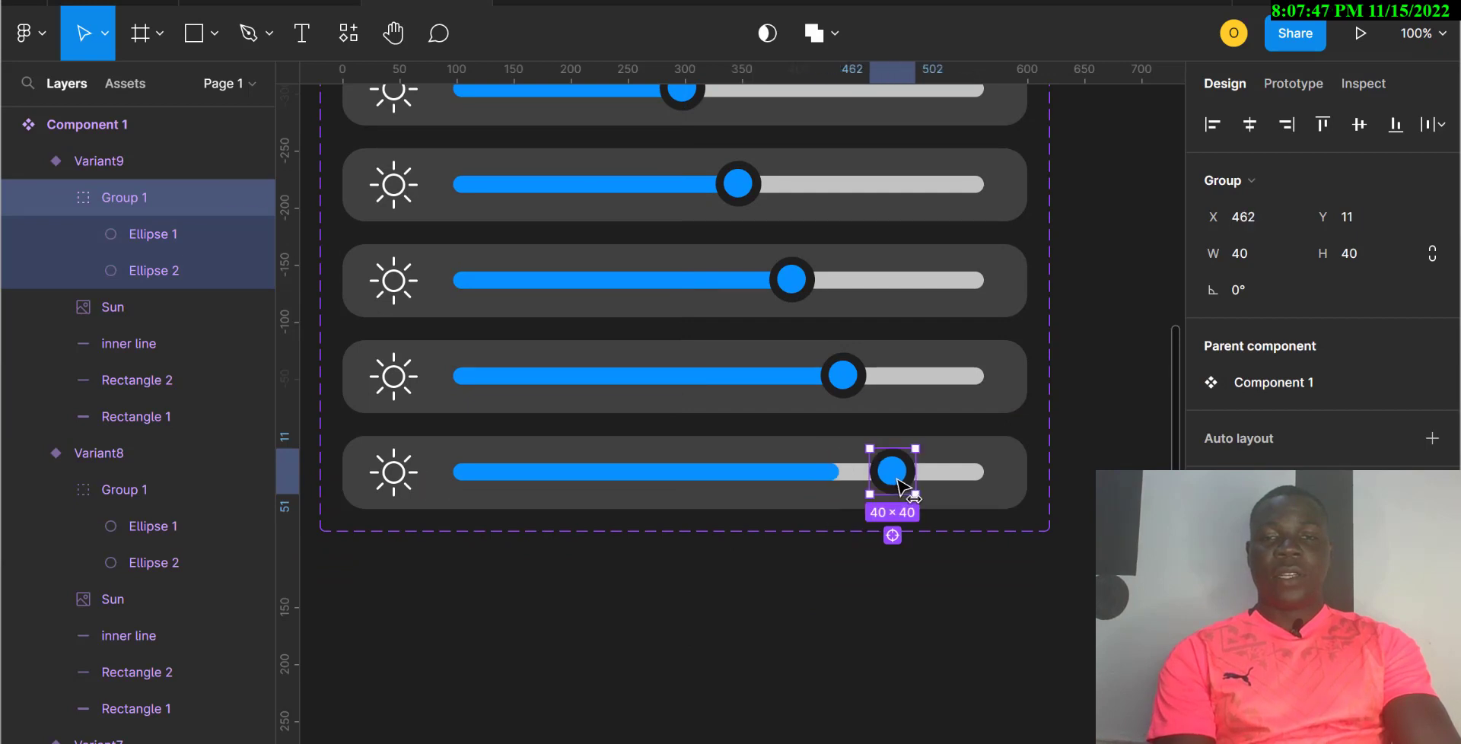
left_click(823, 478)
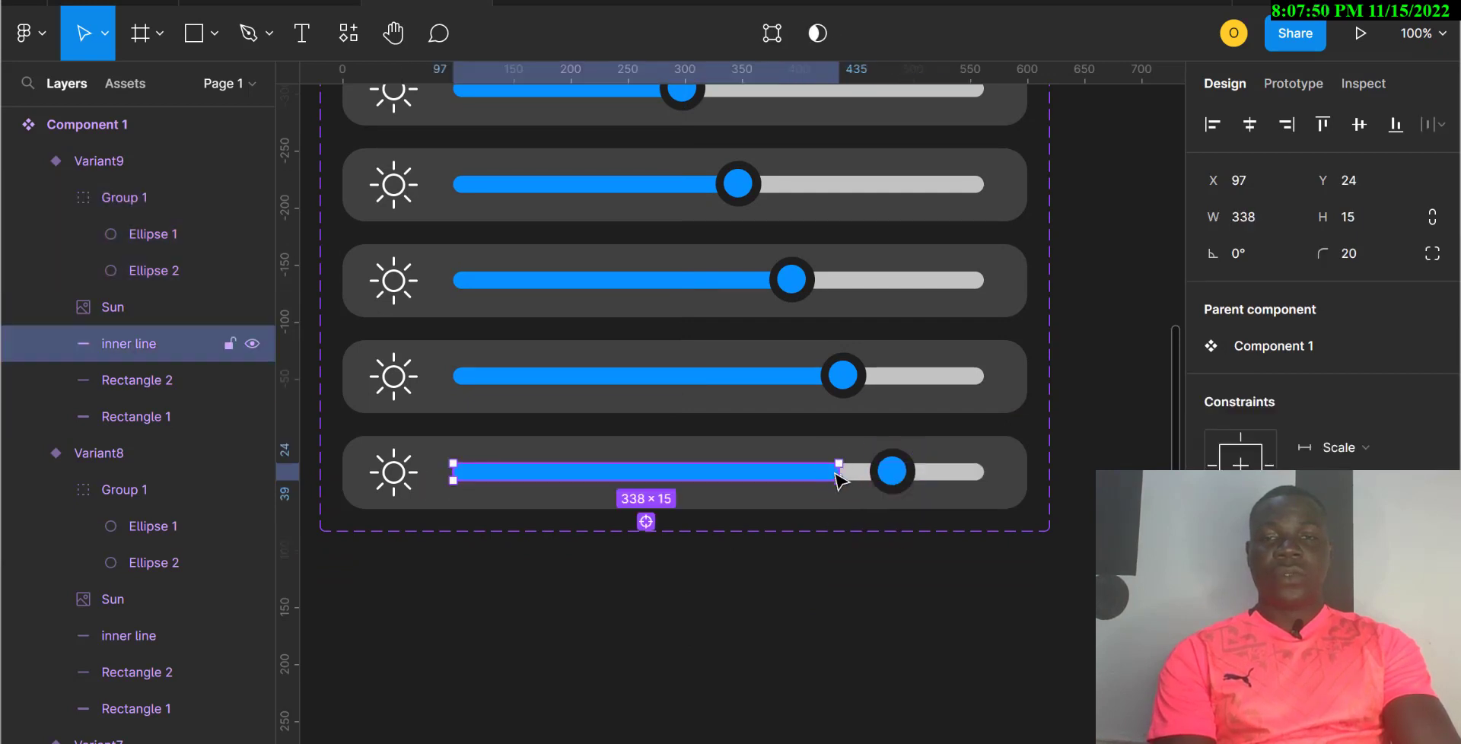
left_click_drag(866, 470, 915, 471)
Step: Add Variant10, move its knob right and stretch the blue fill to meet it, undoing a stray move
left_click(817, 508)
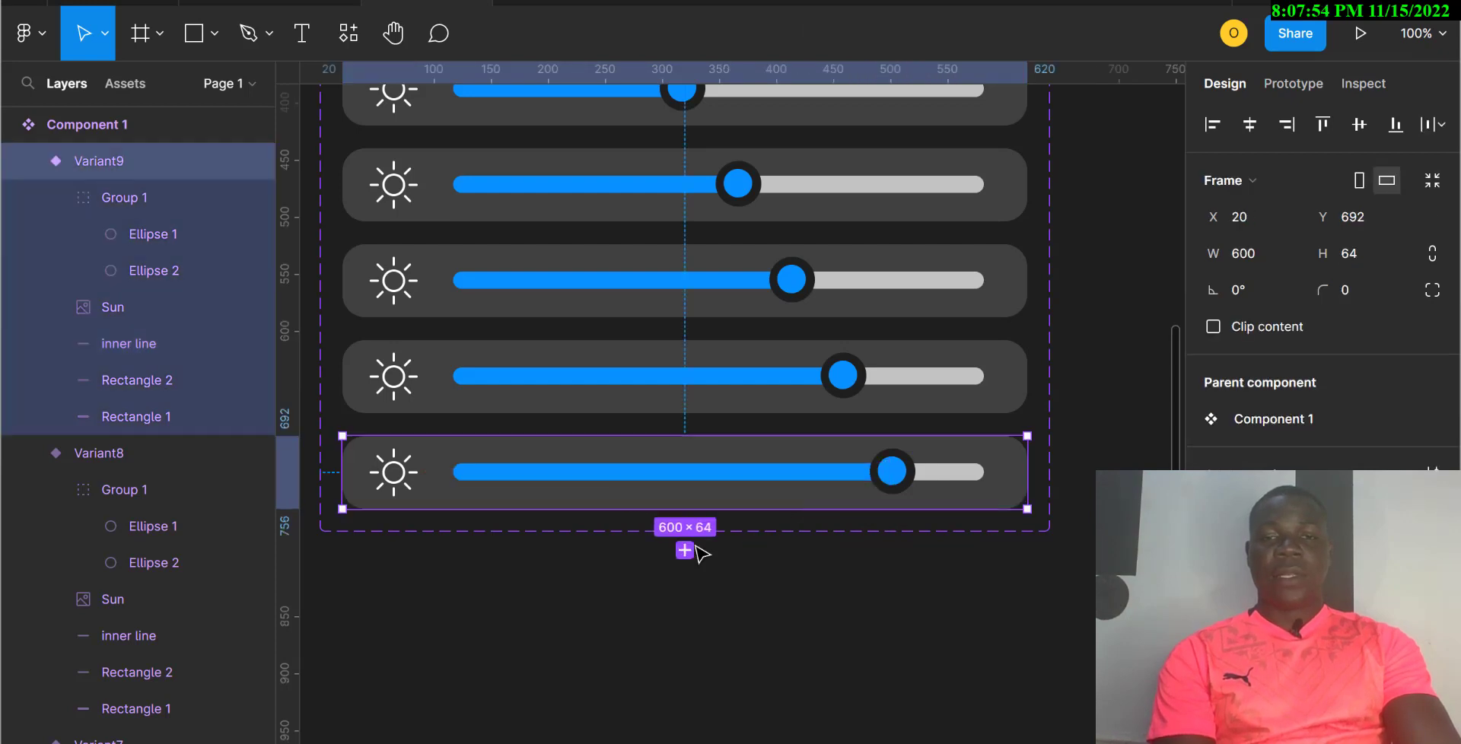
left_click(684, 551)
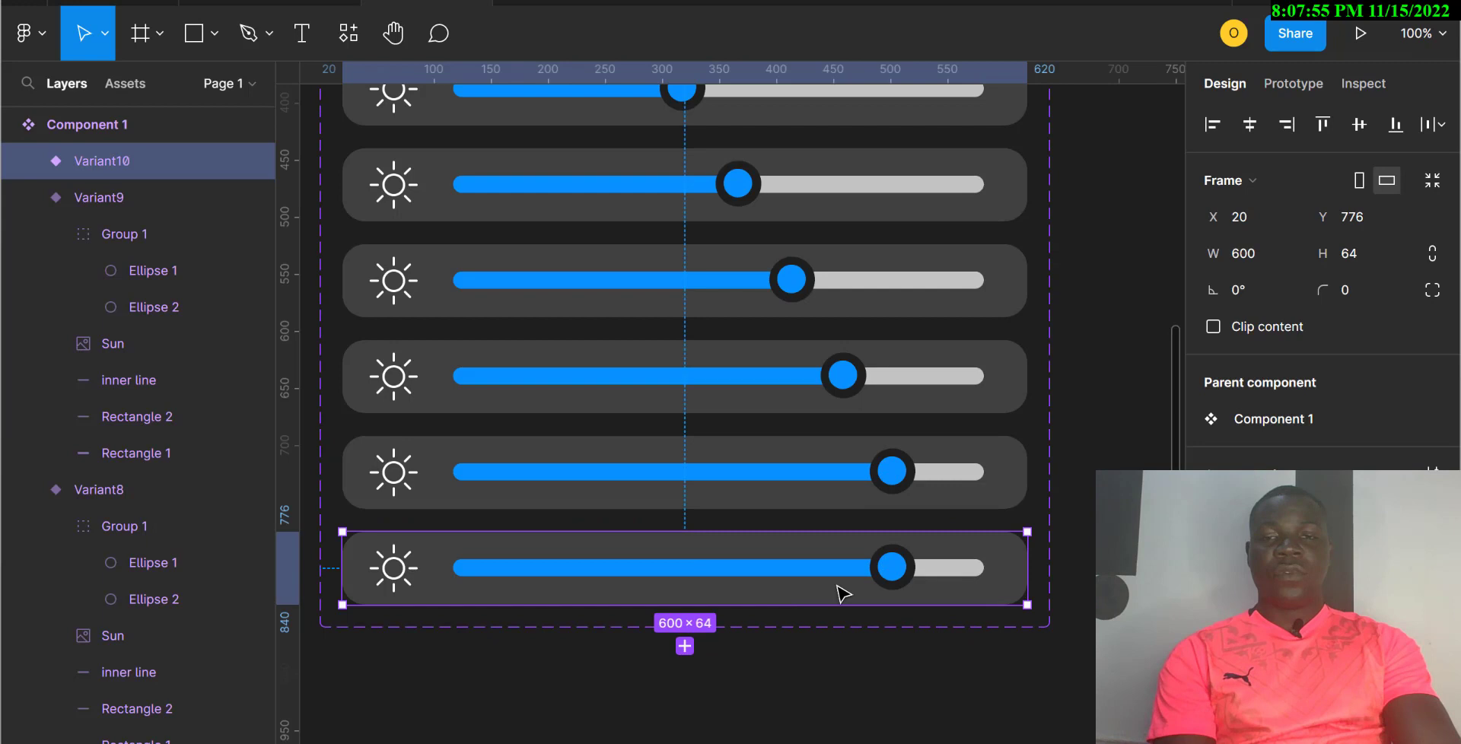
left_click(894, 573)
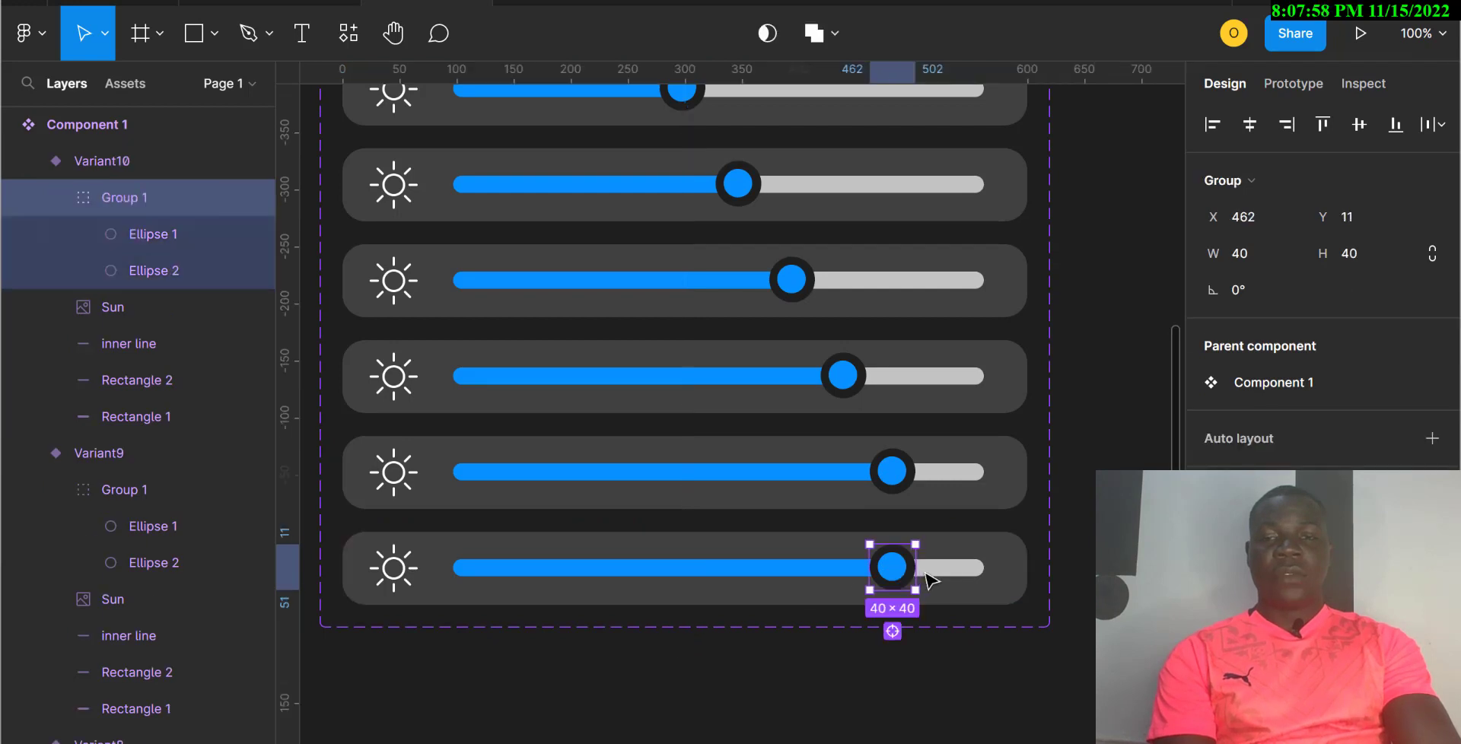
left_click_drag(894, 573, 945, 577)
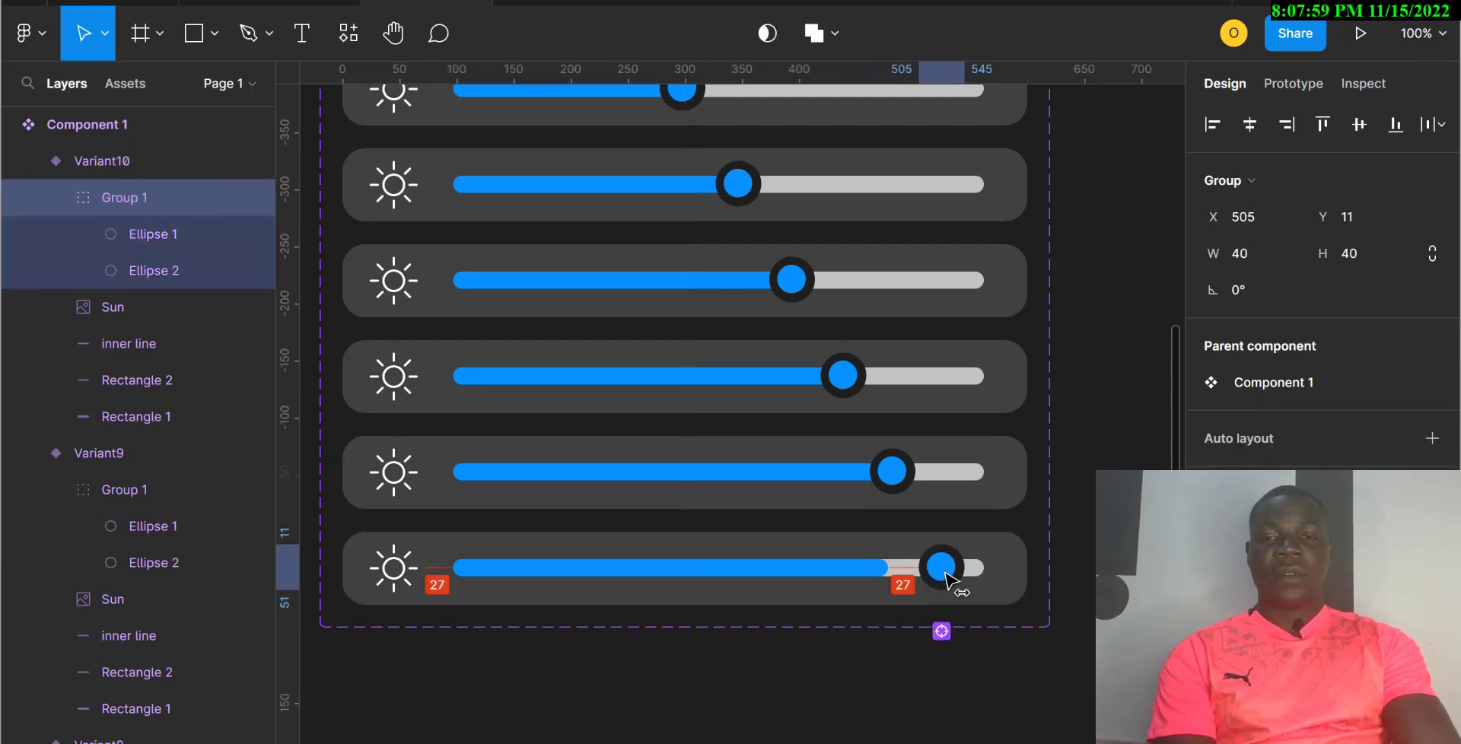
left_click(880, 572)
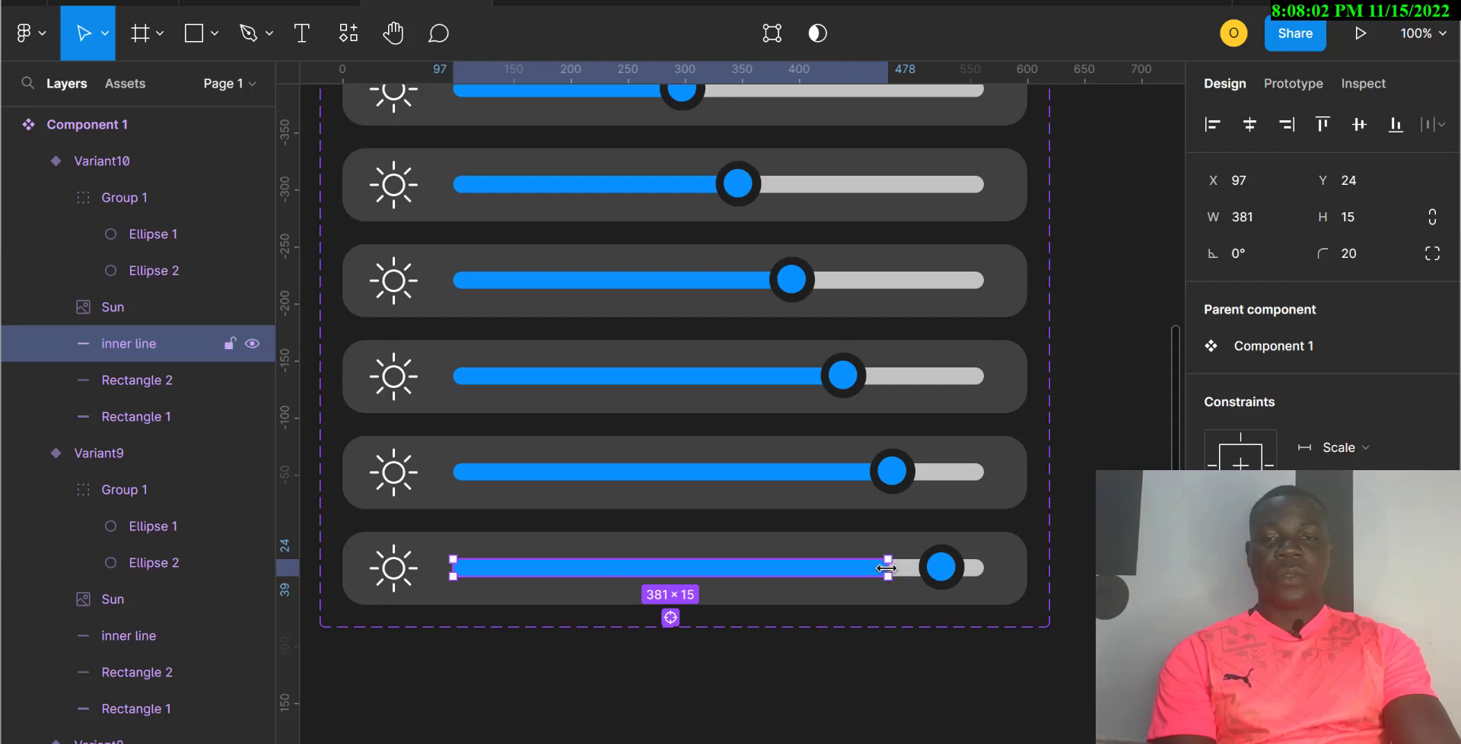
left_click_drag(894, 568, 904, 575)
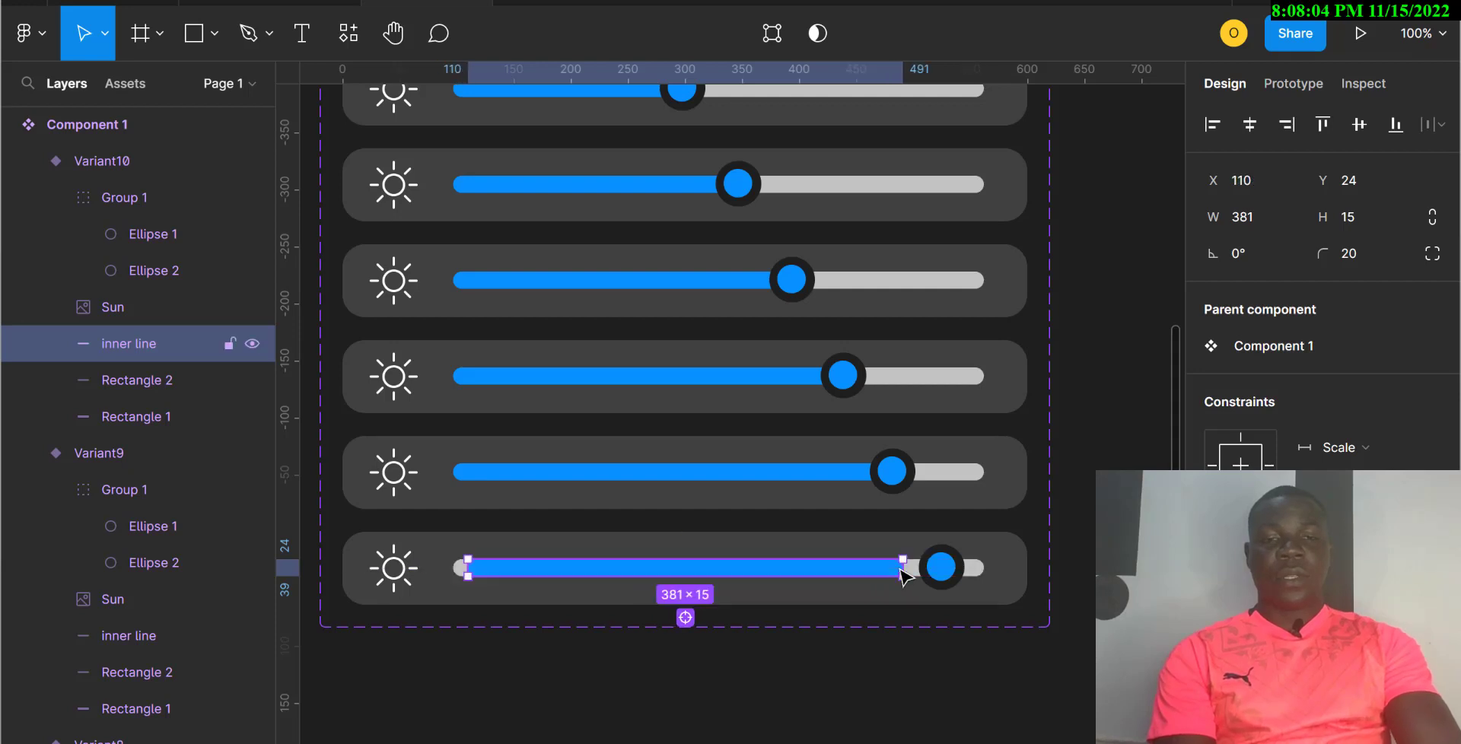
key("ctrl+z")
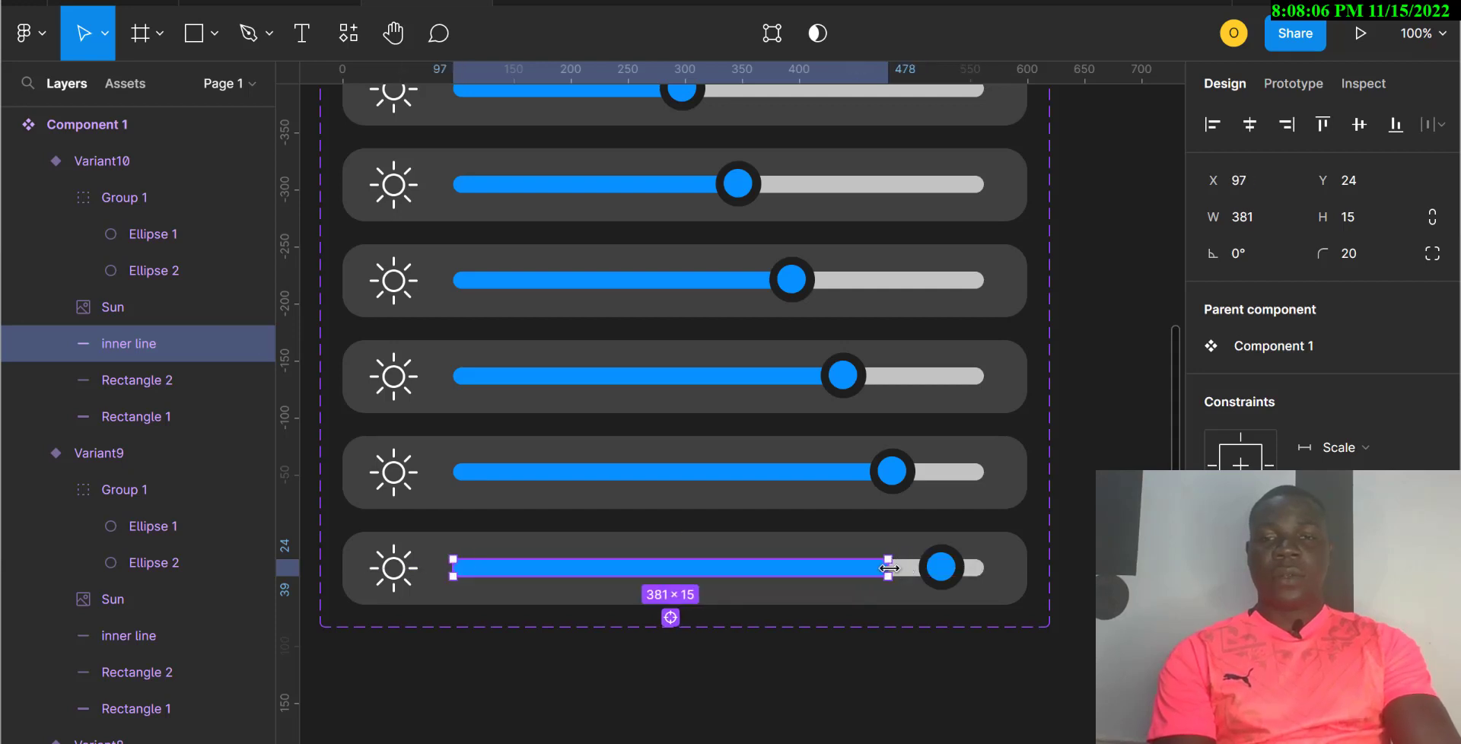
left_click_drag(917, 572, 928, 571)
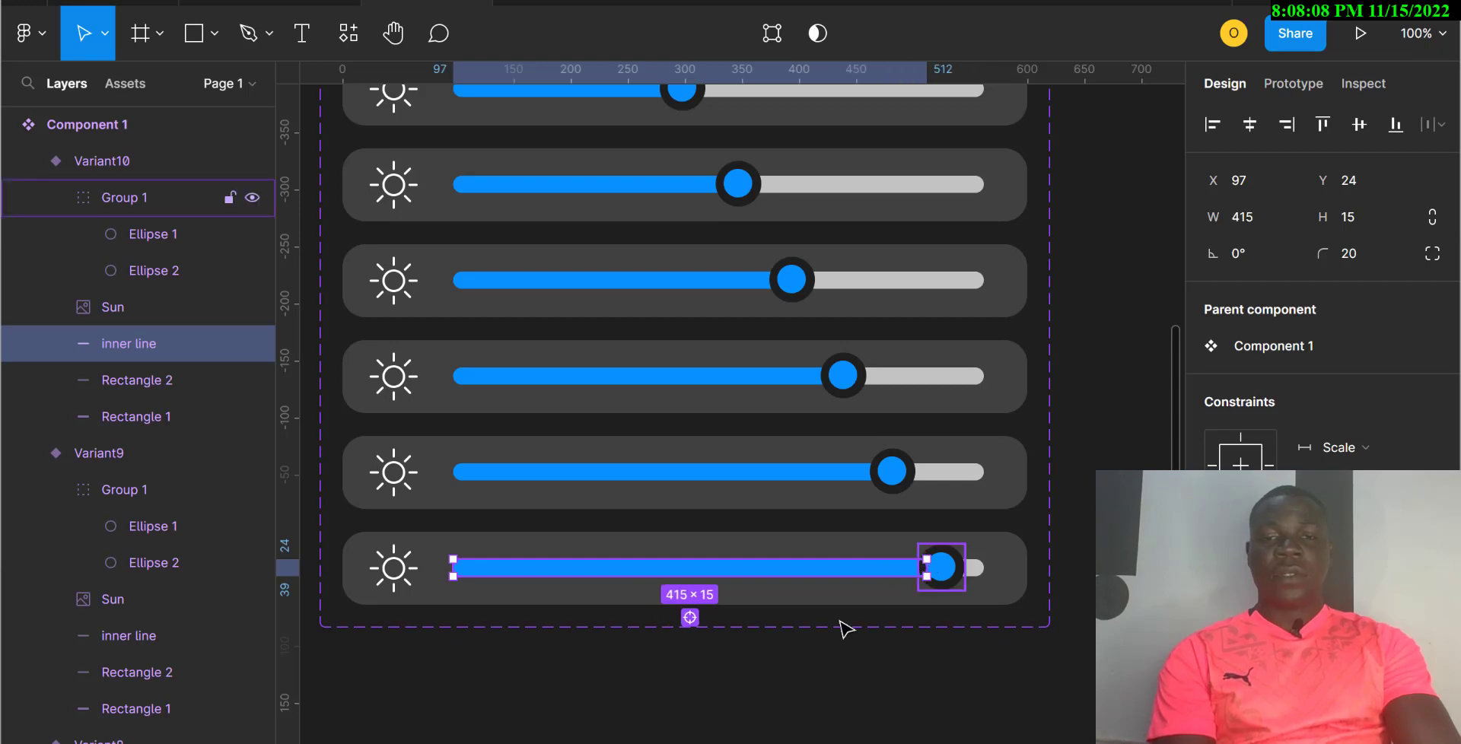
Step: Add Variant11 with its knob at the track's end over a full 456-px blue fill
left_click(756, 601)
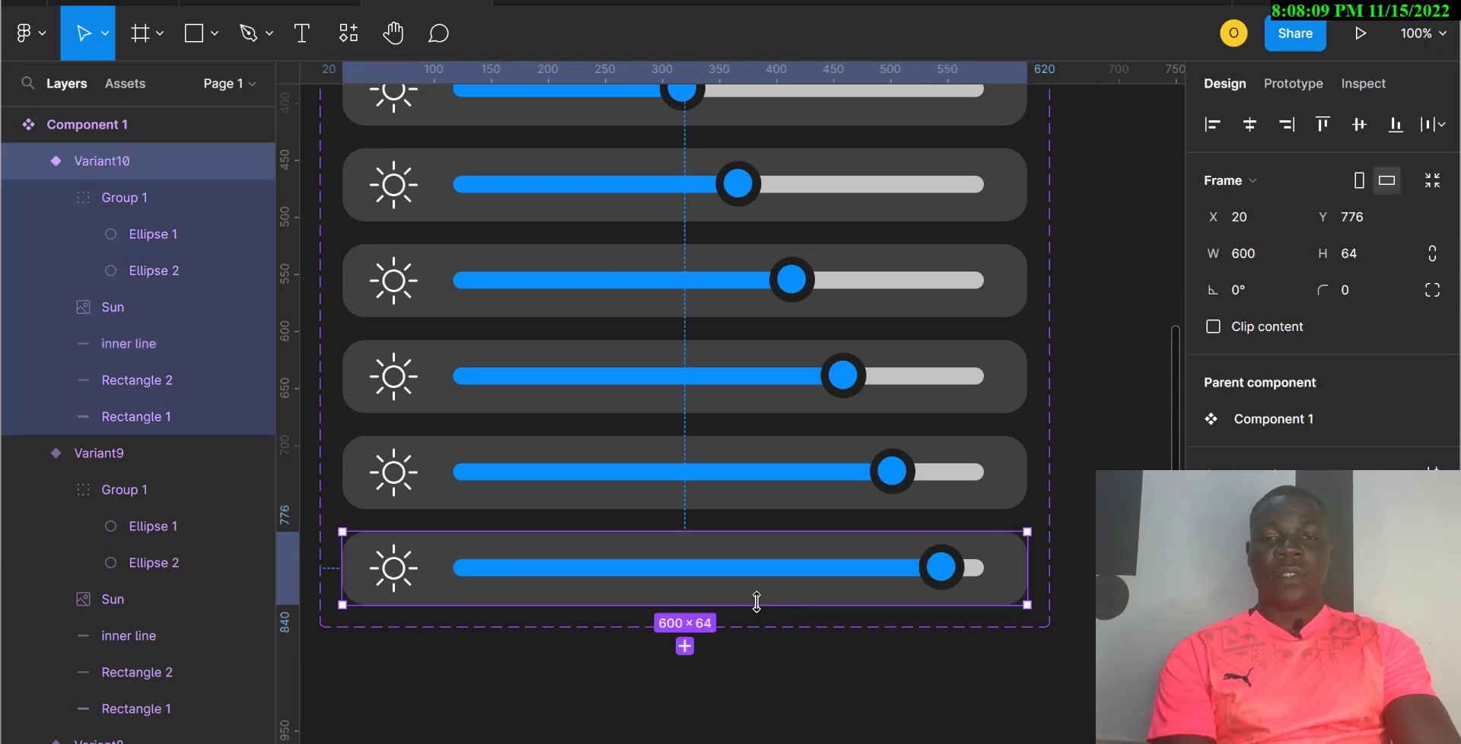
left_click(685, 646)
left_click(942, 666)
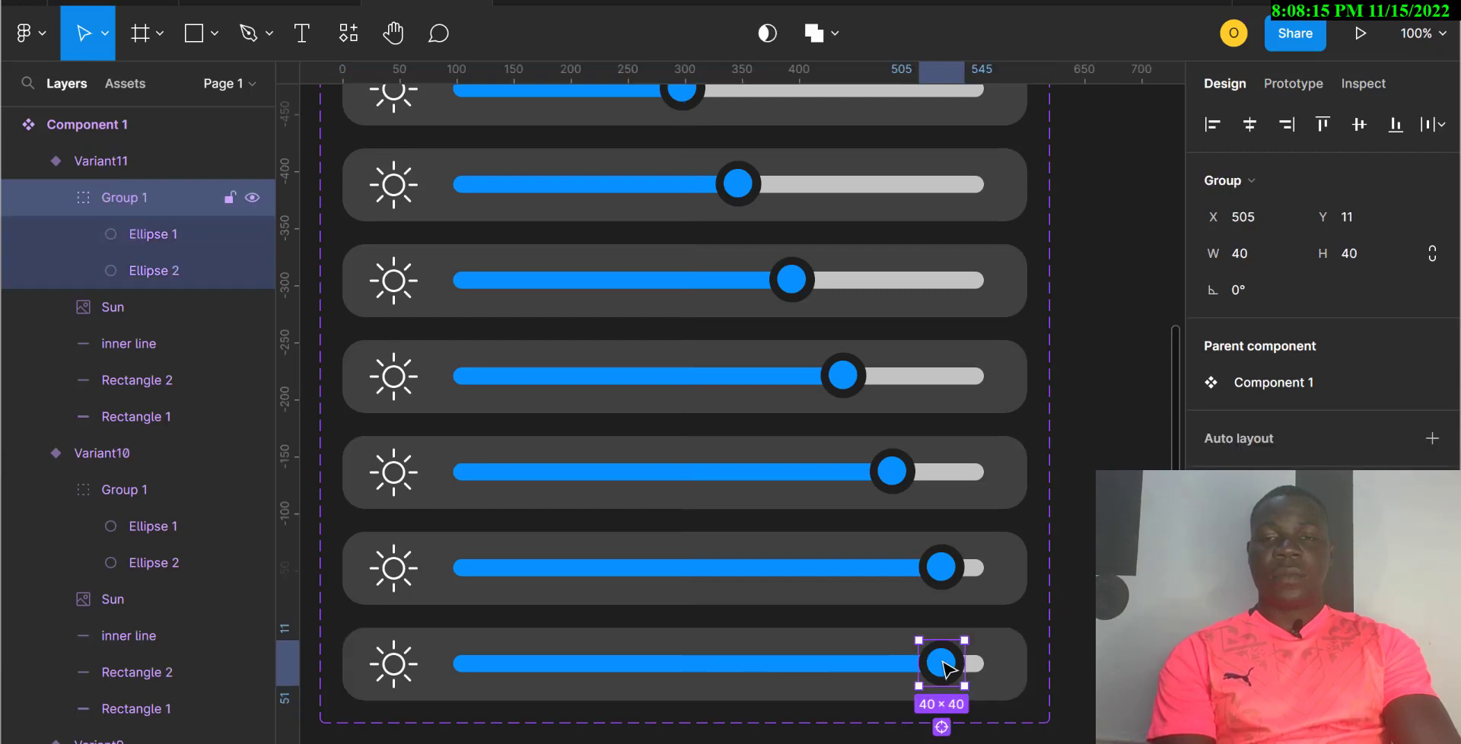
left_click_drag(944, 660, 982, 667)
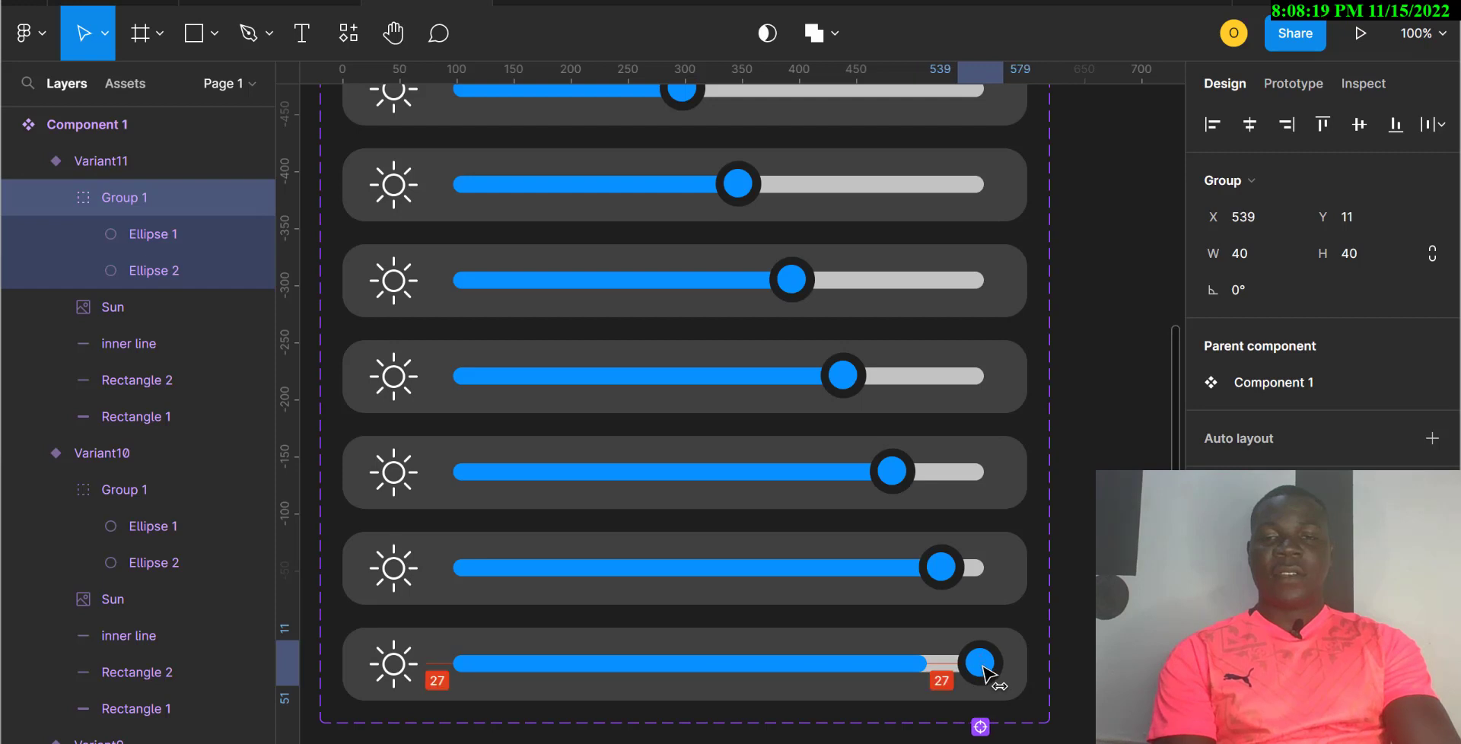
left_click(922, 663)
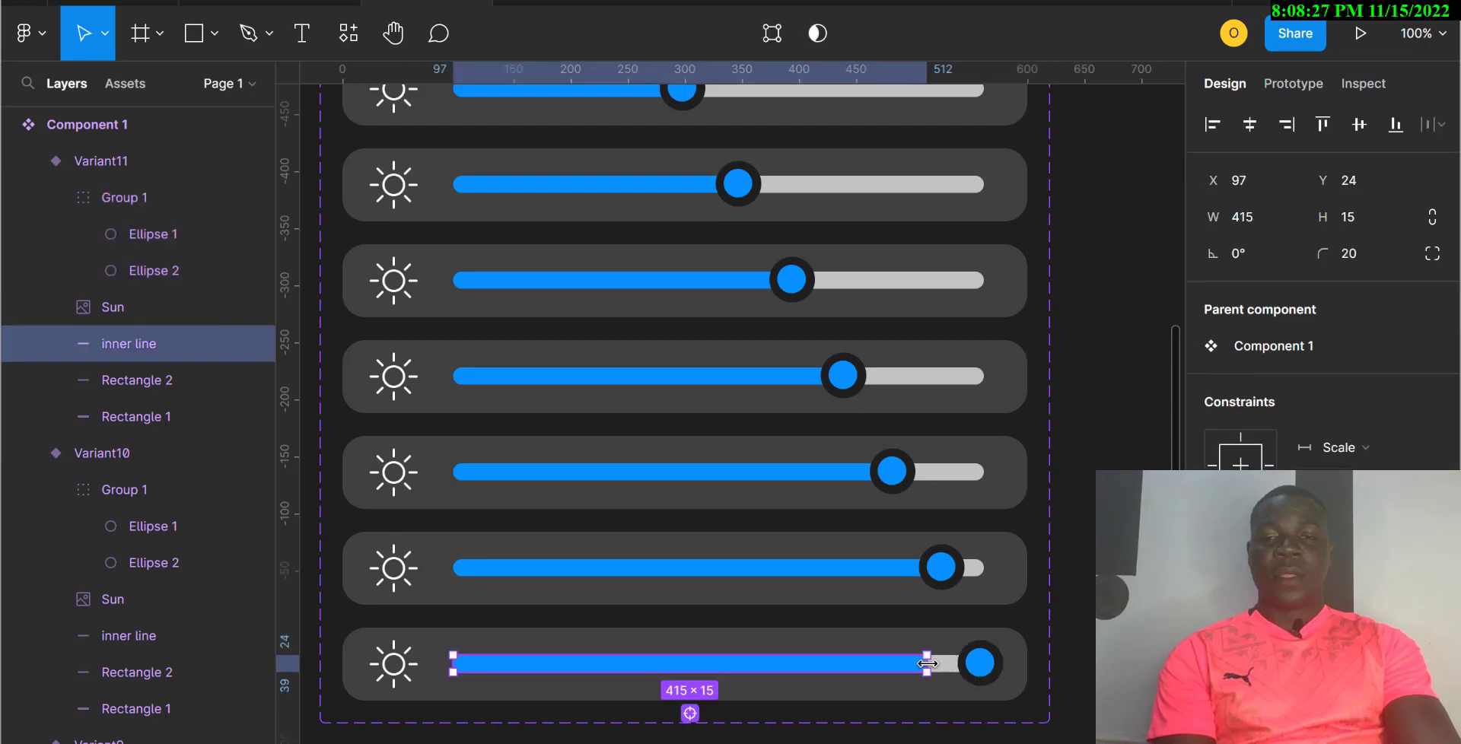
left_click_drag(927, 663, 974, 664)
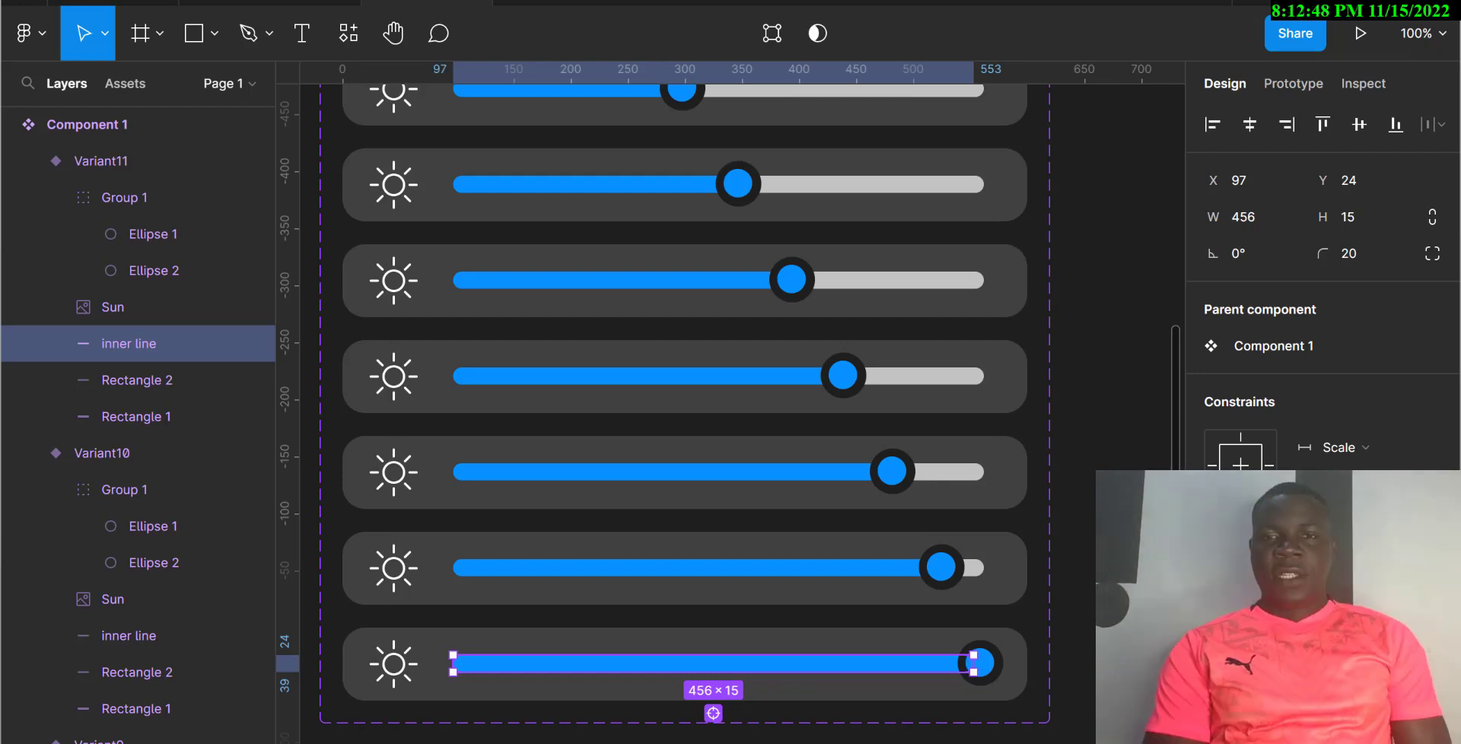
key("Escape")
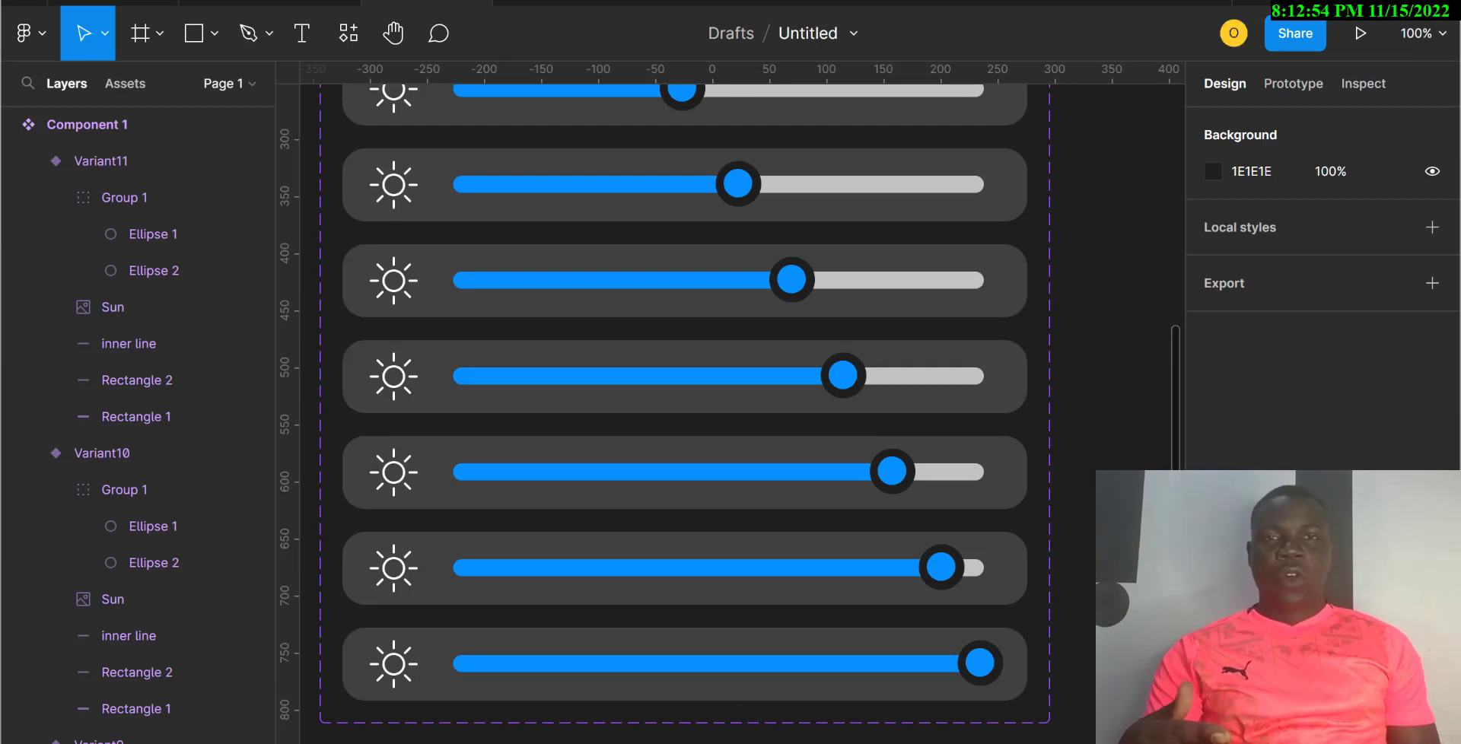
scroll(685, 410, "up", 5)
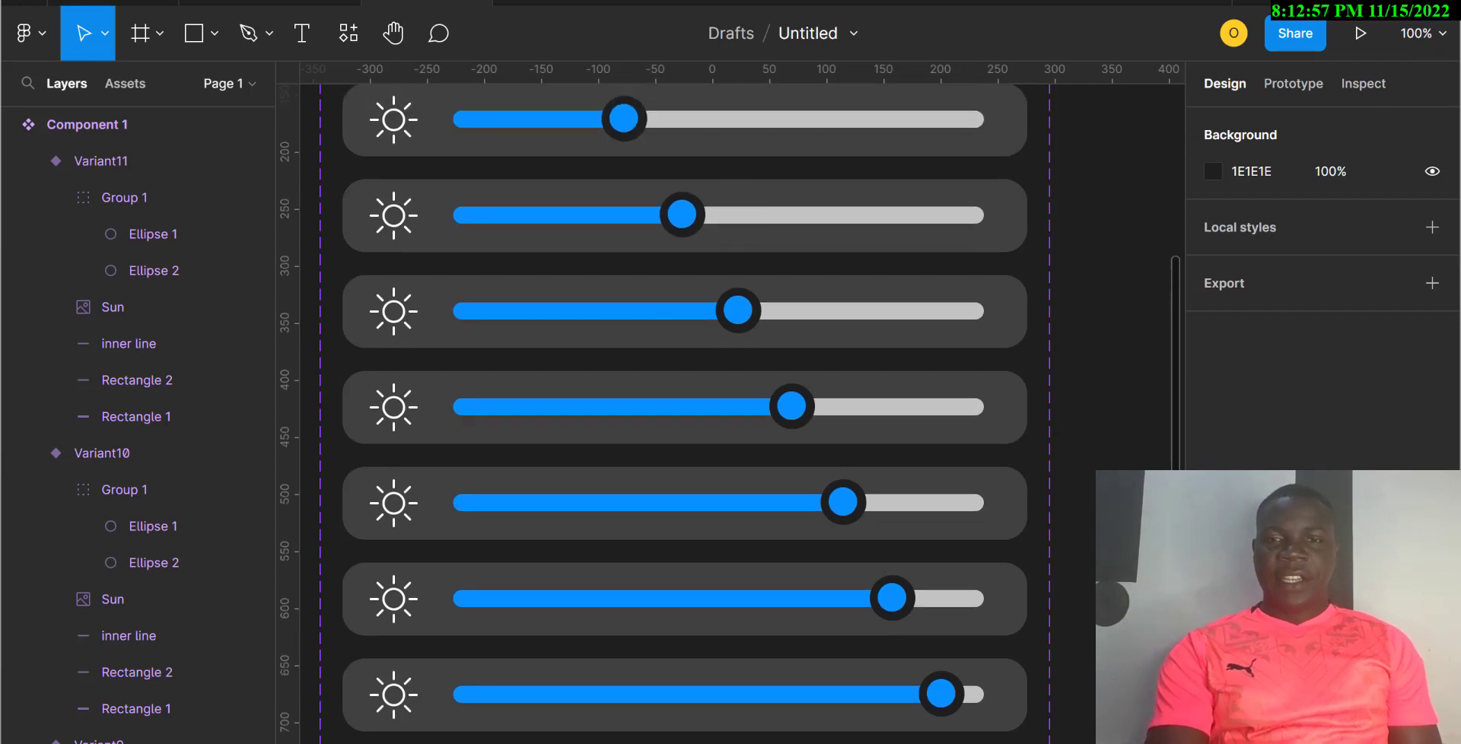
scroll(684, 411, "up", 2)
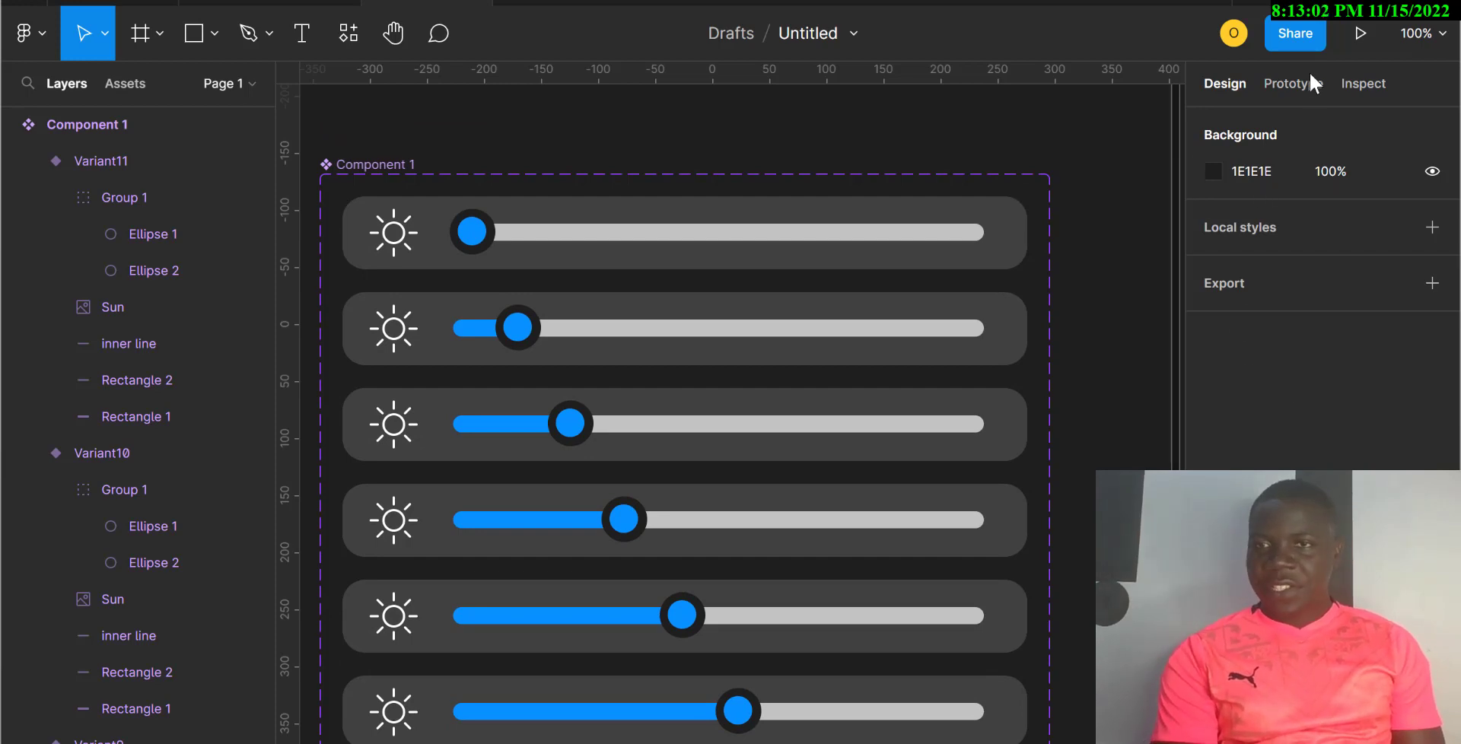
Step: Link the Default knob to Variant2 with an On drag, Smart animate, Quick-easing interaction
left_click(1295, 92)
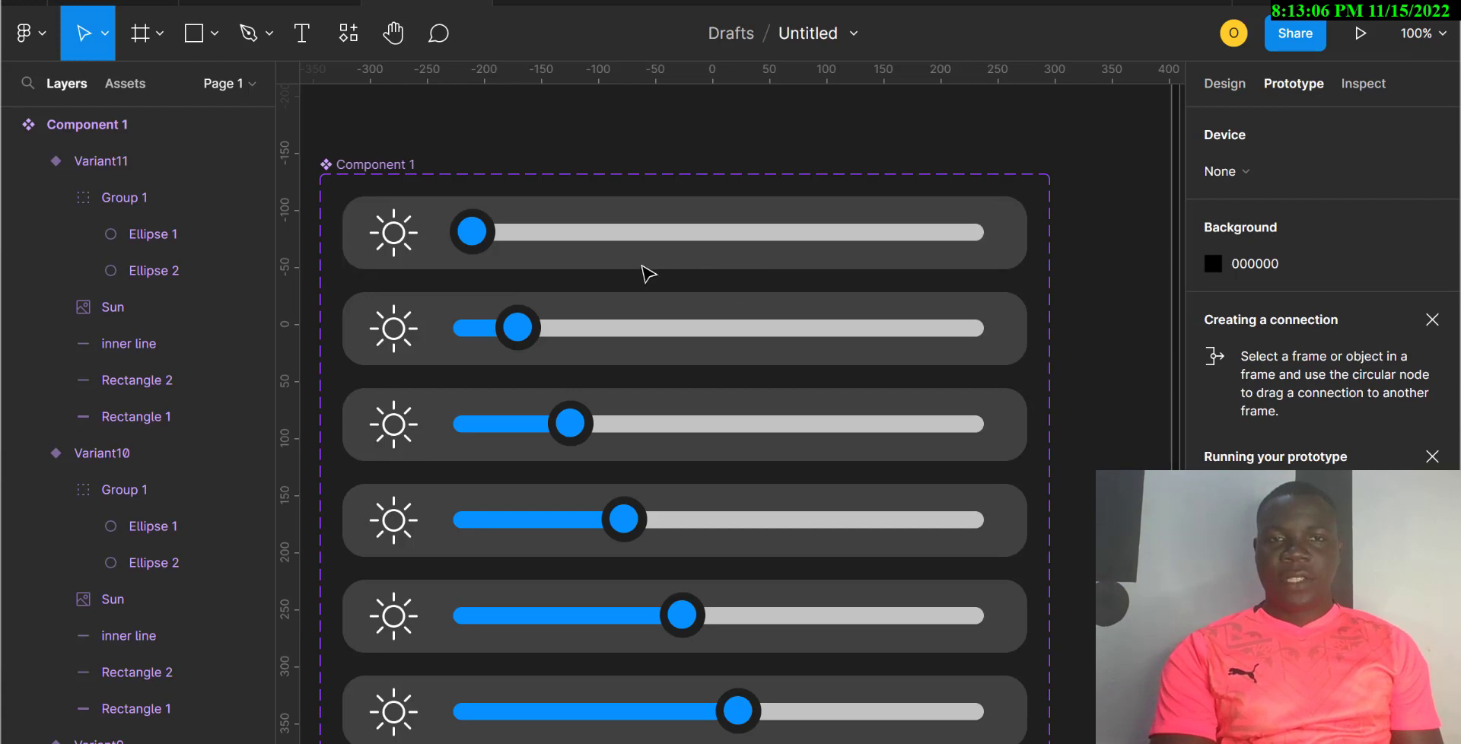
double_click(469, 237)
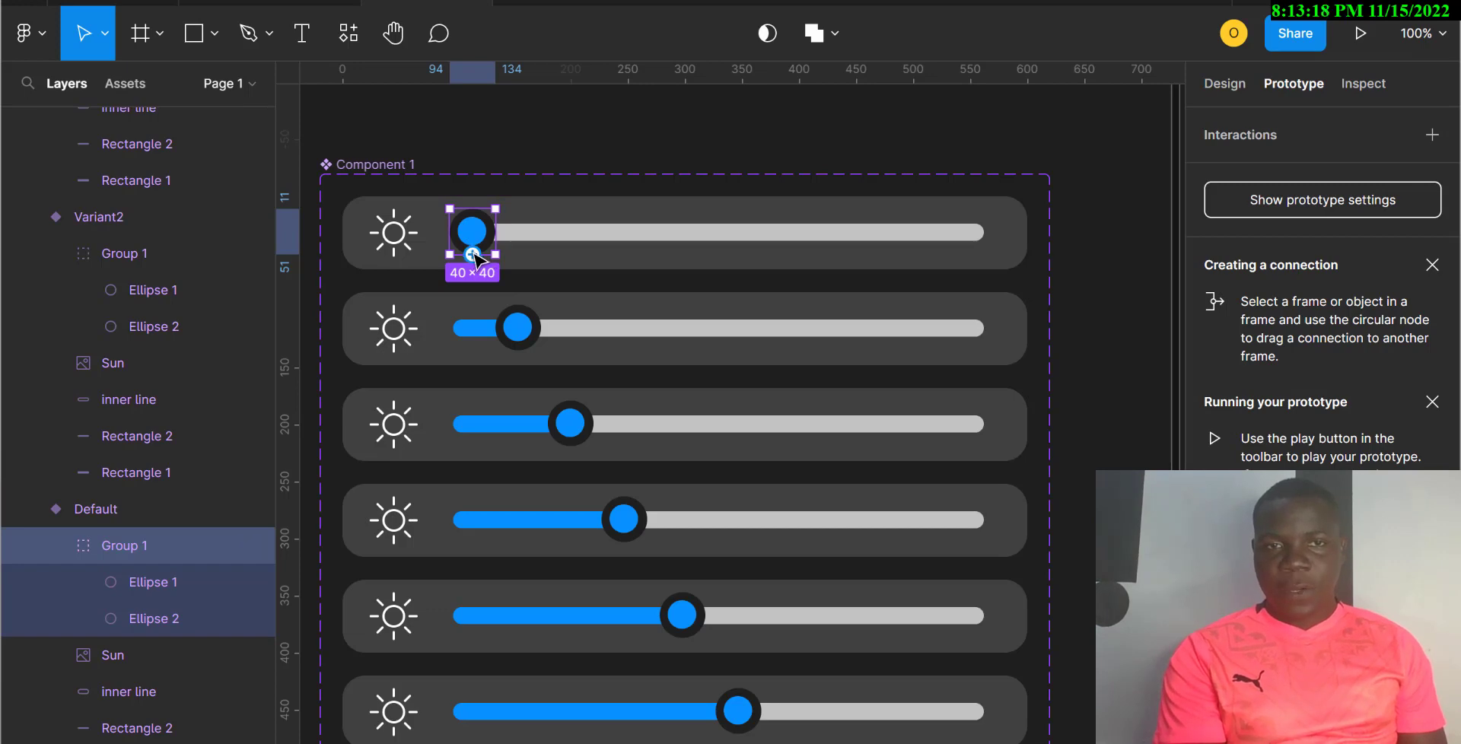
left_click_drag(473, 254, 465, 304)
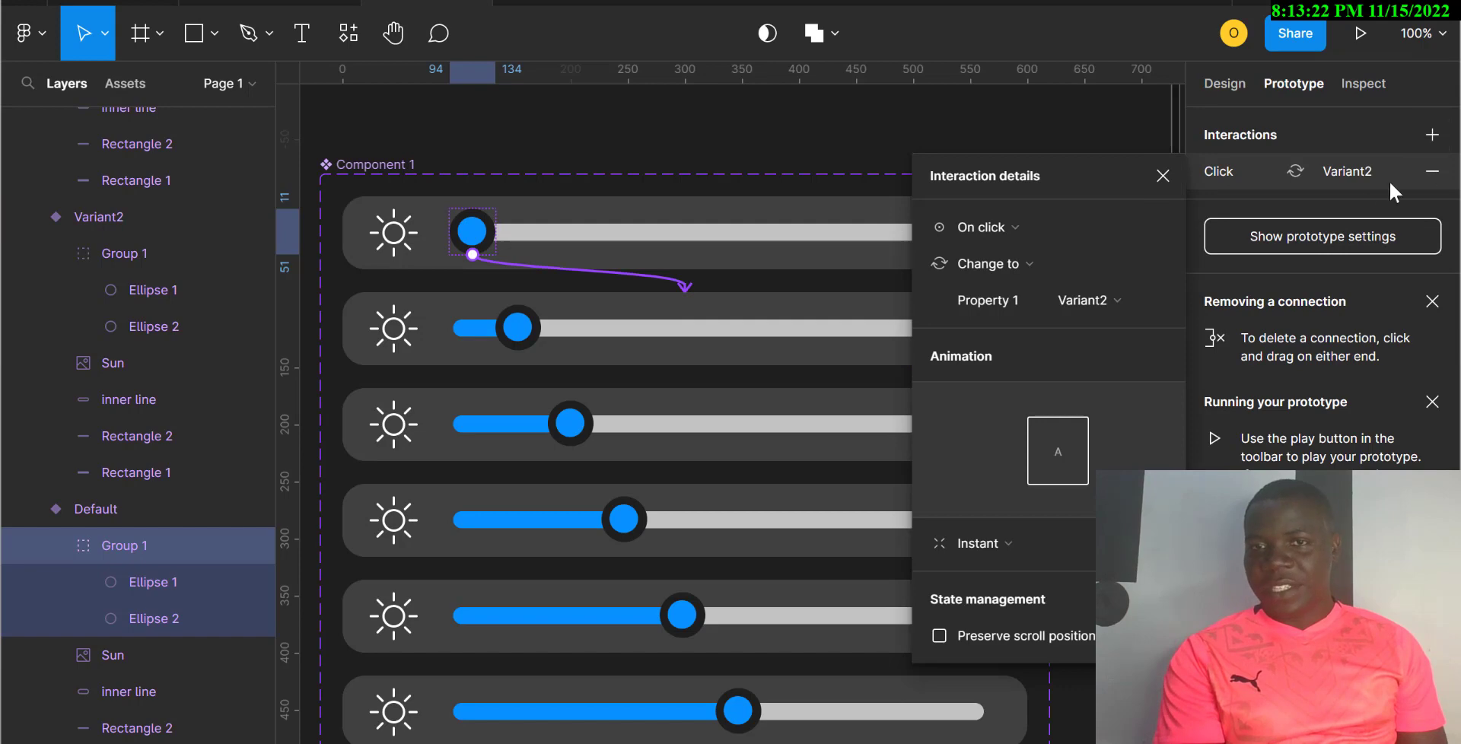
left_click(1013, 236)
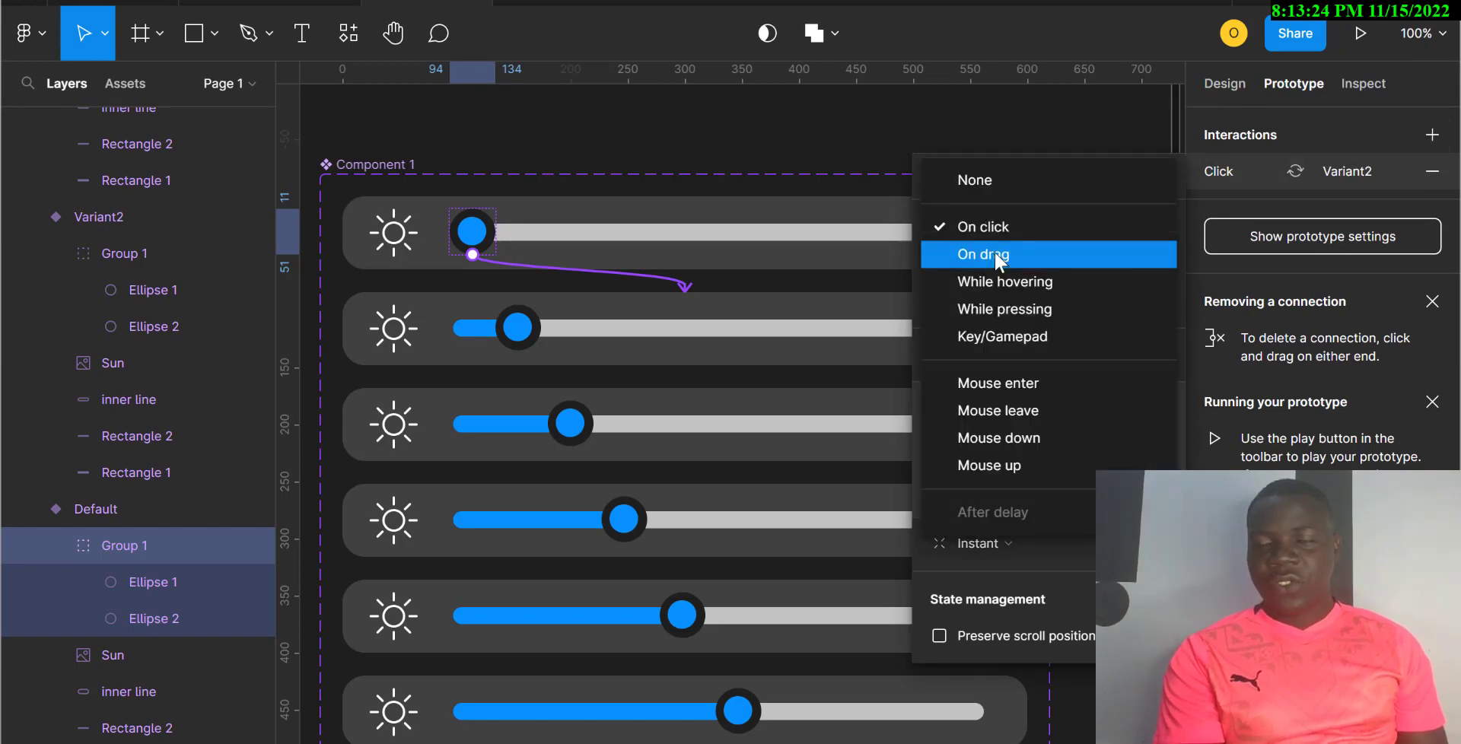
left_click(994, 254)
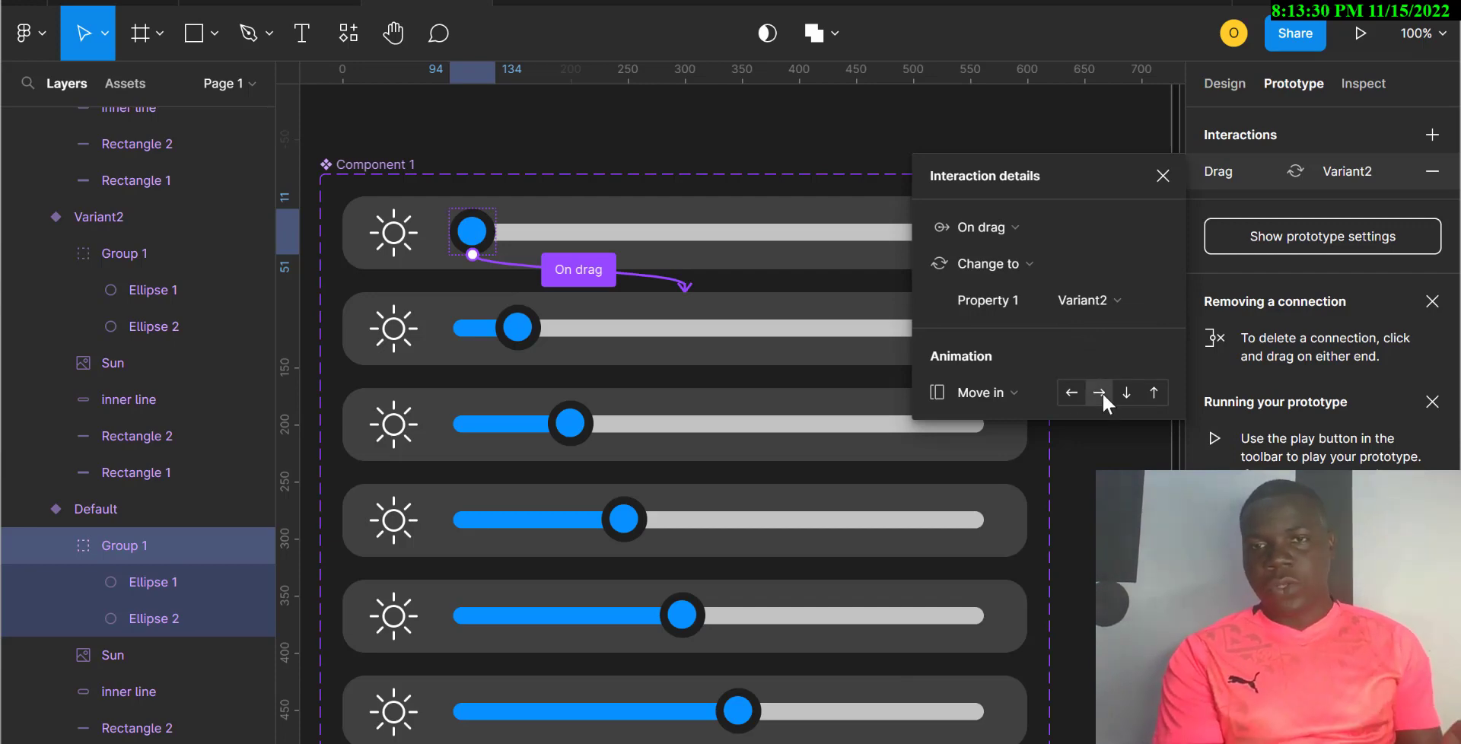
left_click(997, 394)
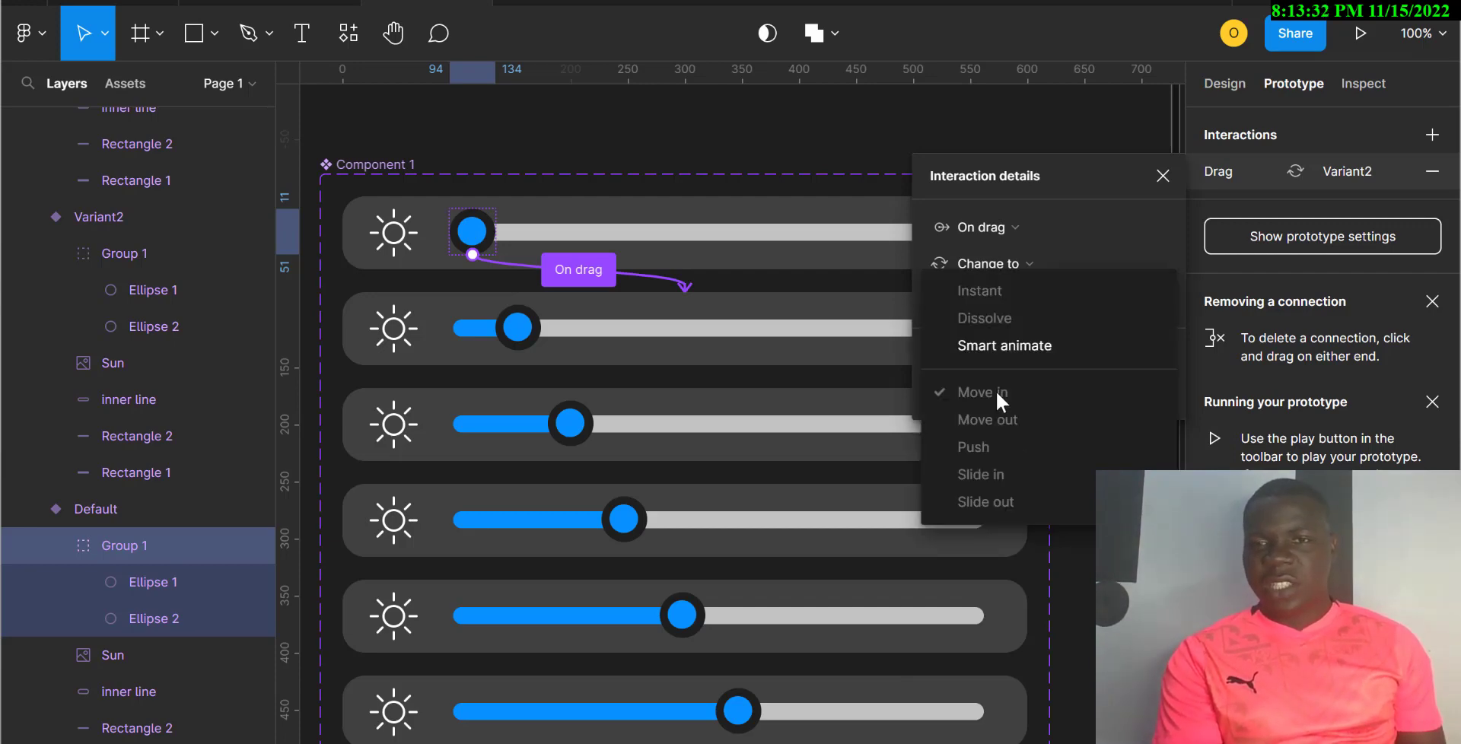
left_click(998, 349)
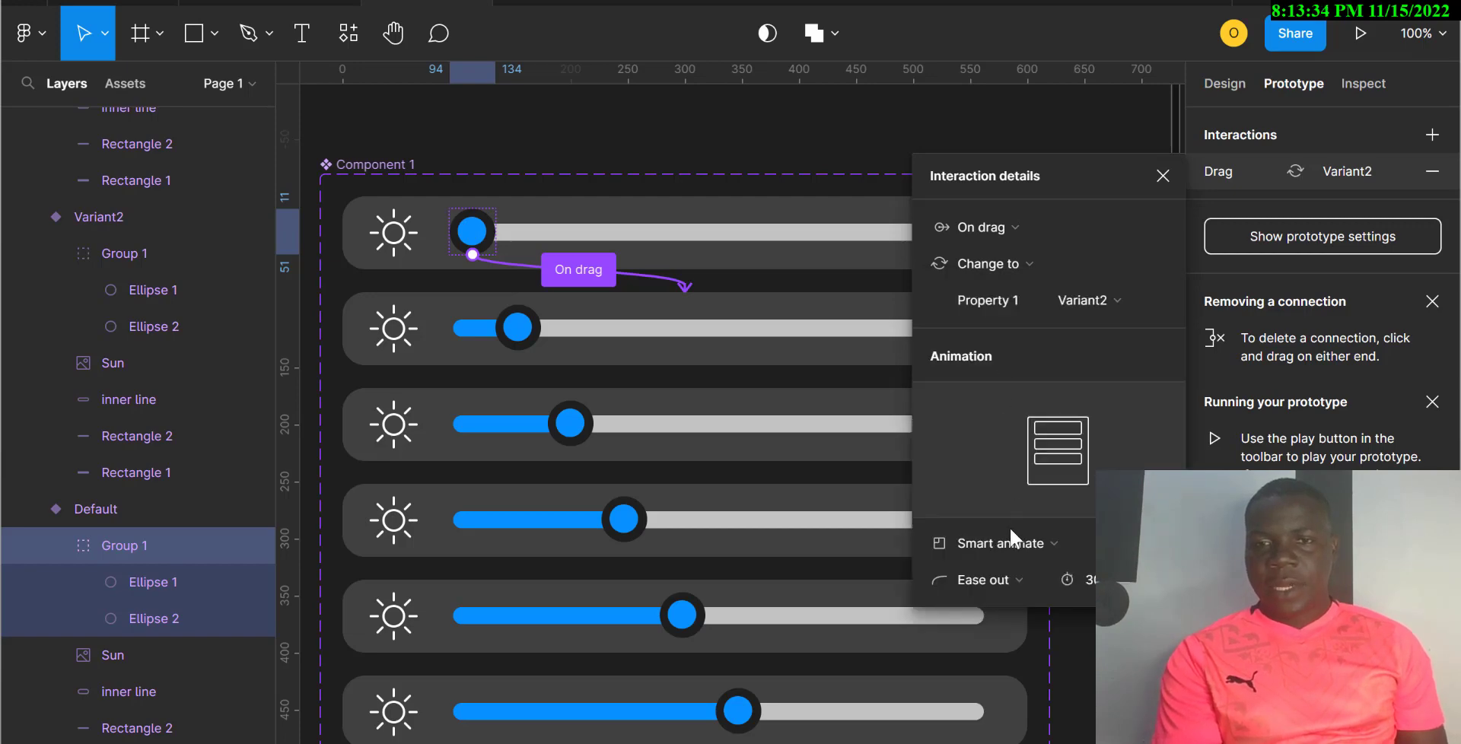
left_click(1003, 577)
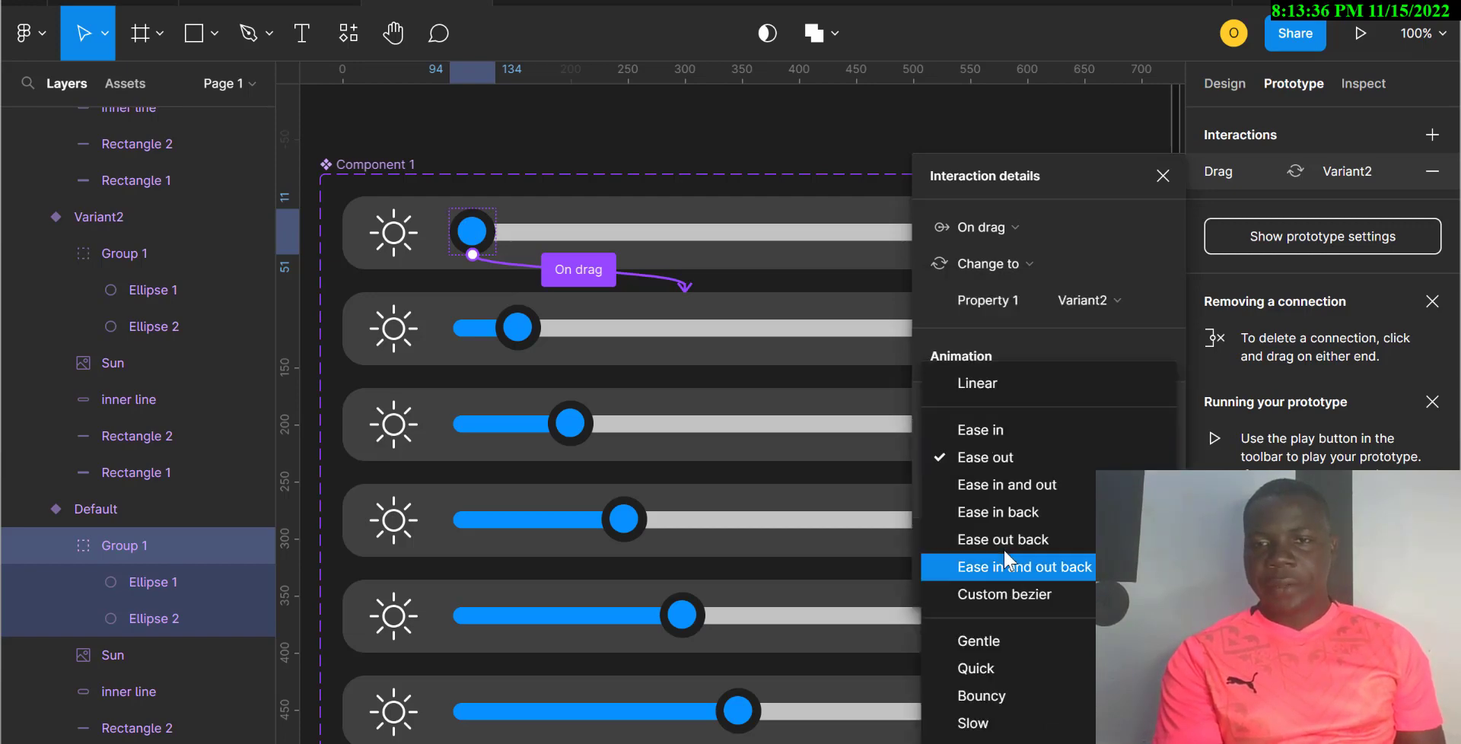
left_click(982, 669)
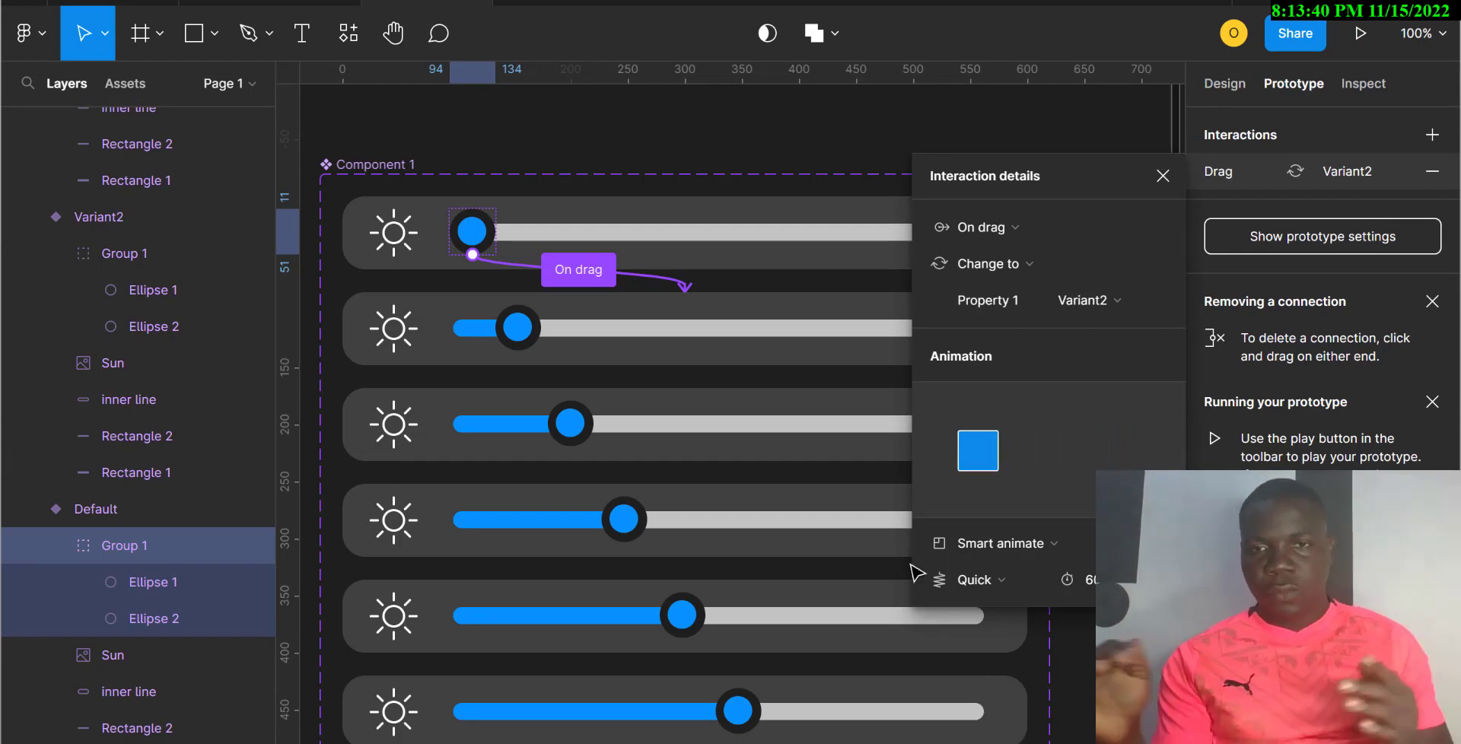
left_click(698, 338)
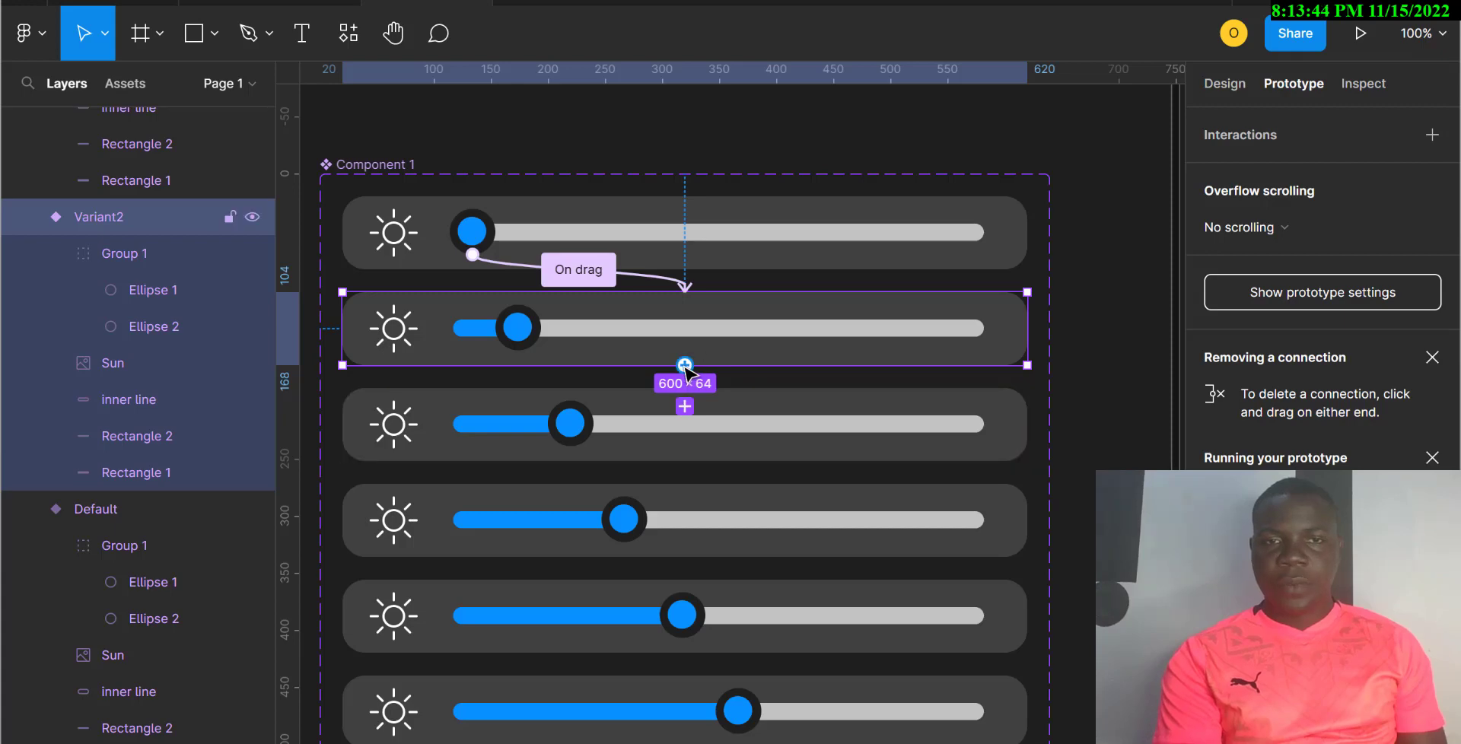
Step: Connect the Variant2 knob to Variant3 with an On drag trigger
left_click(518, 334)
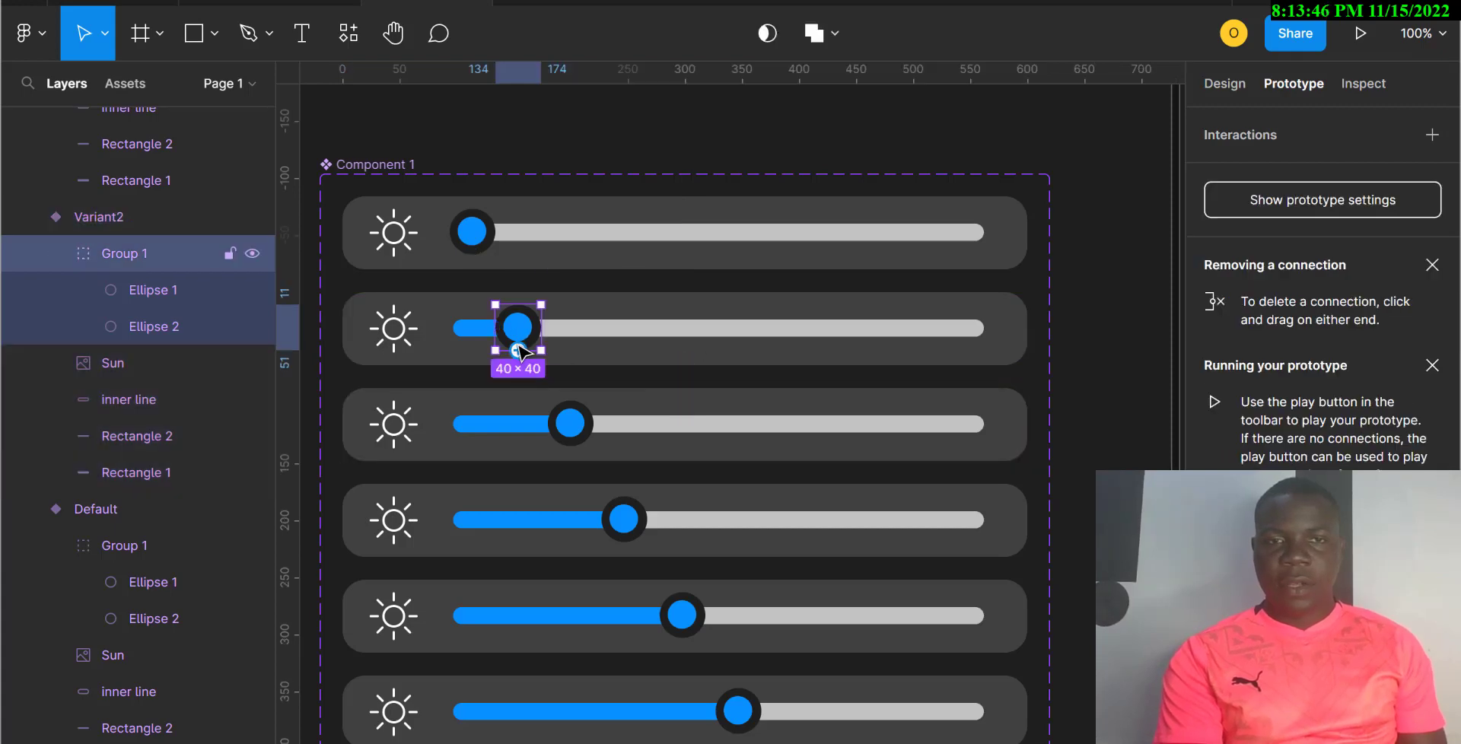
left_click_drag(520, 351, 669, 406)
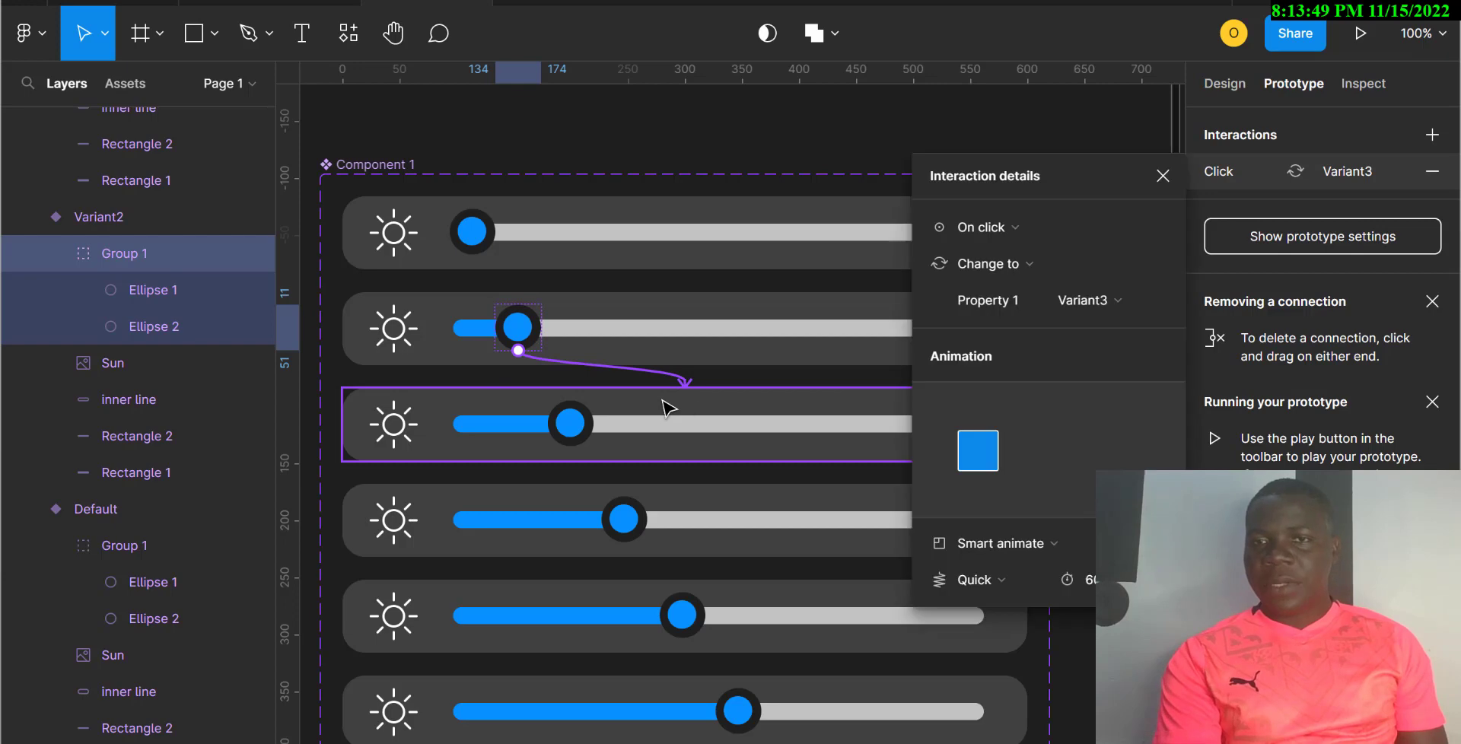
left_click(993, 230)
left_click(987, 258)
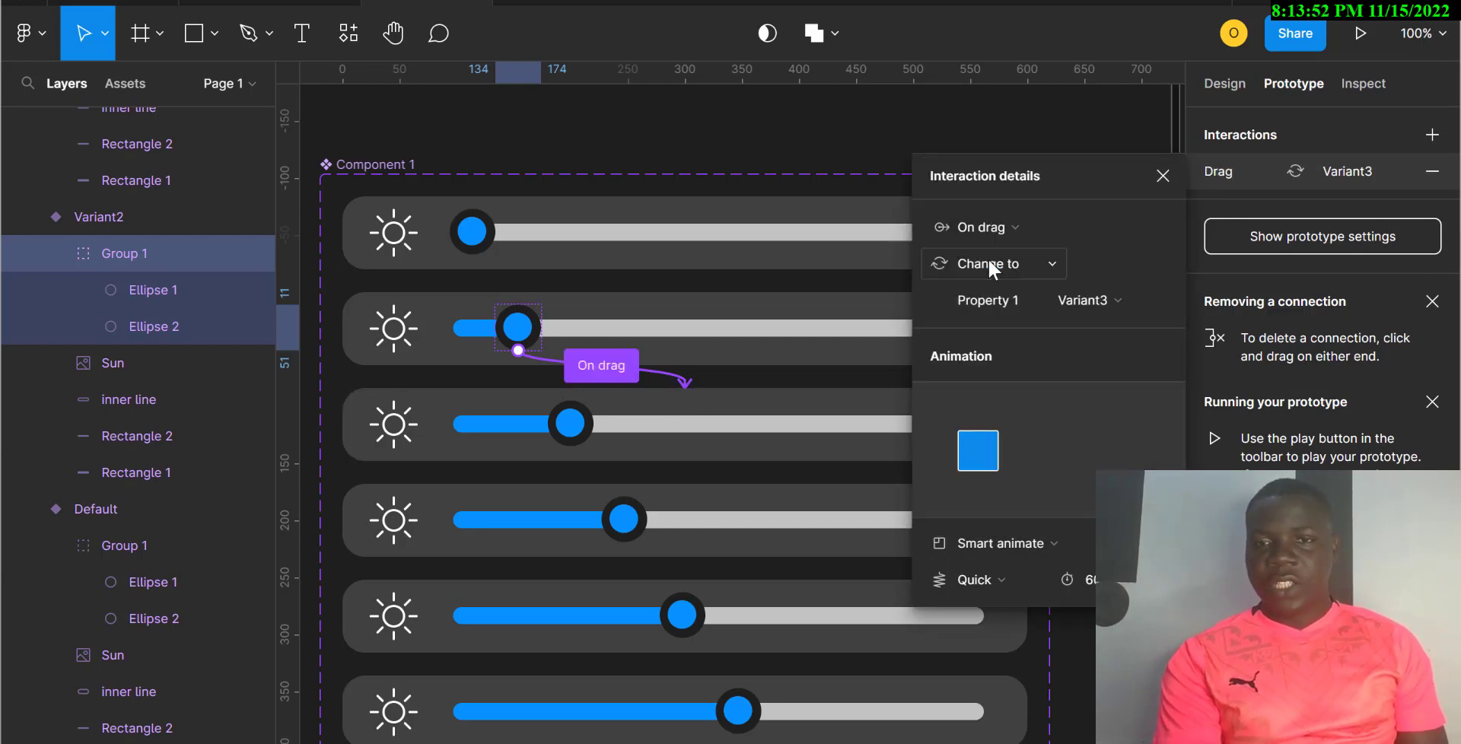
Step: Connect the Variant3 knob to Variant4 with an On drag trigger
left_click(565, 428)
left_click_drag(553, 427, 689, 509)
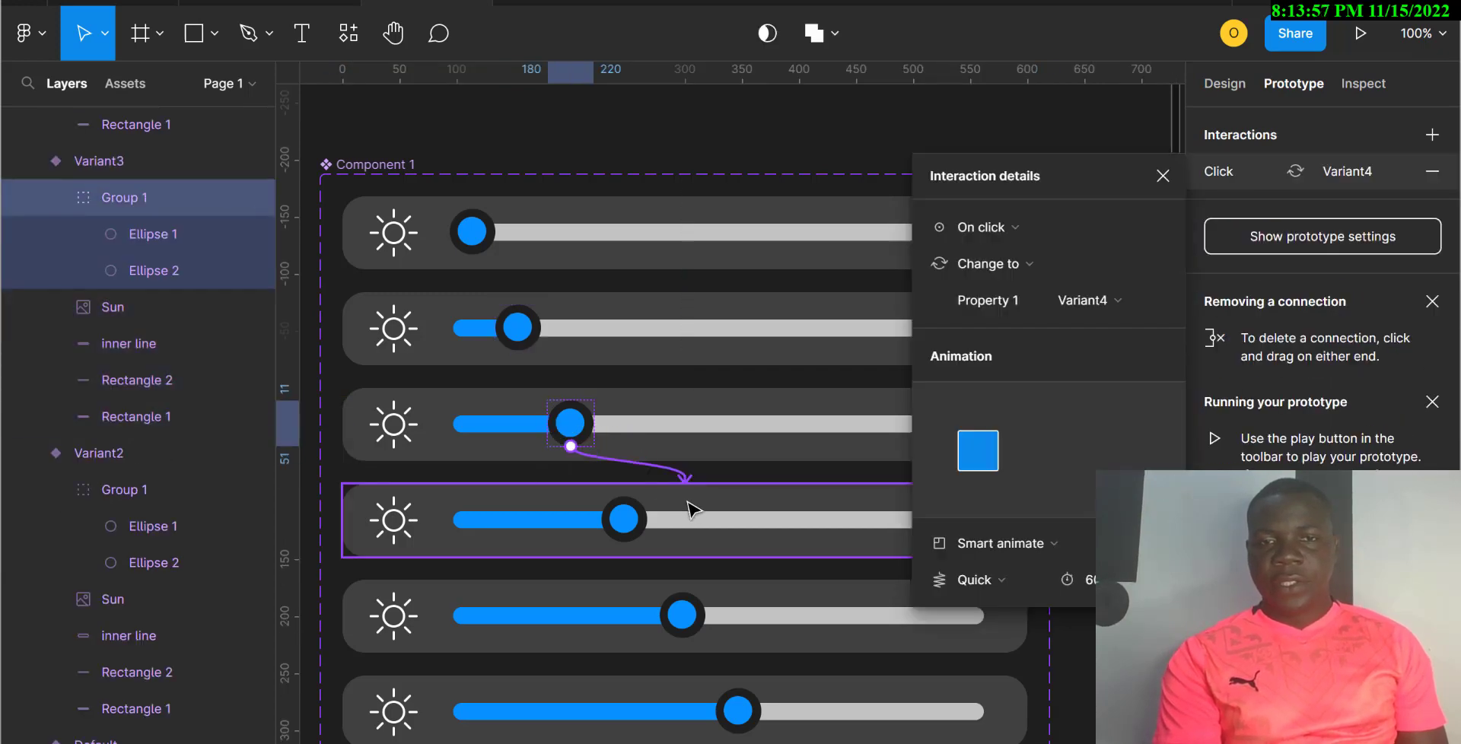
left_click(995, 227)
left_click(984, 255)
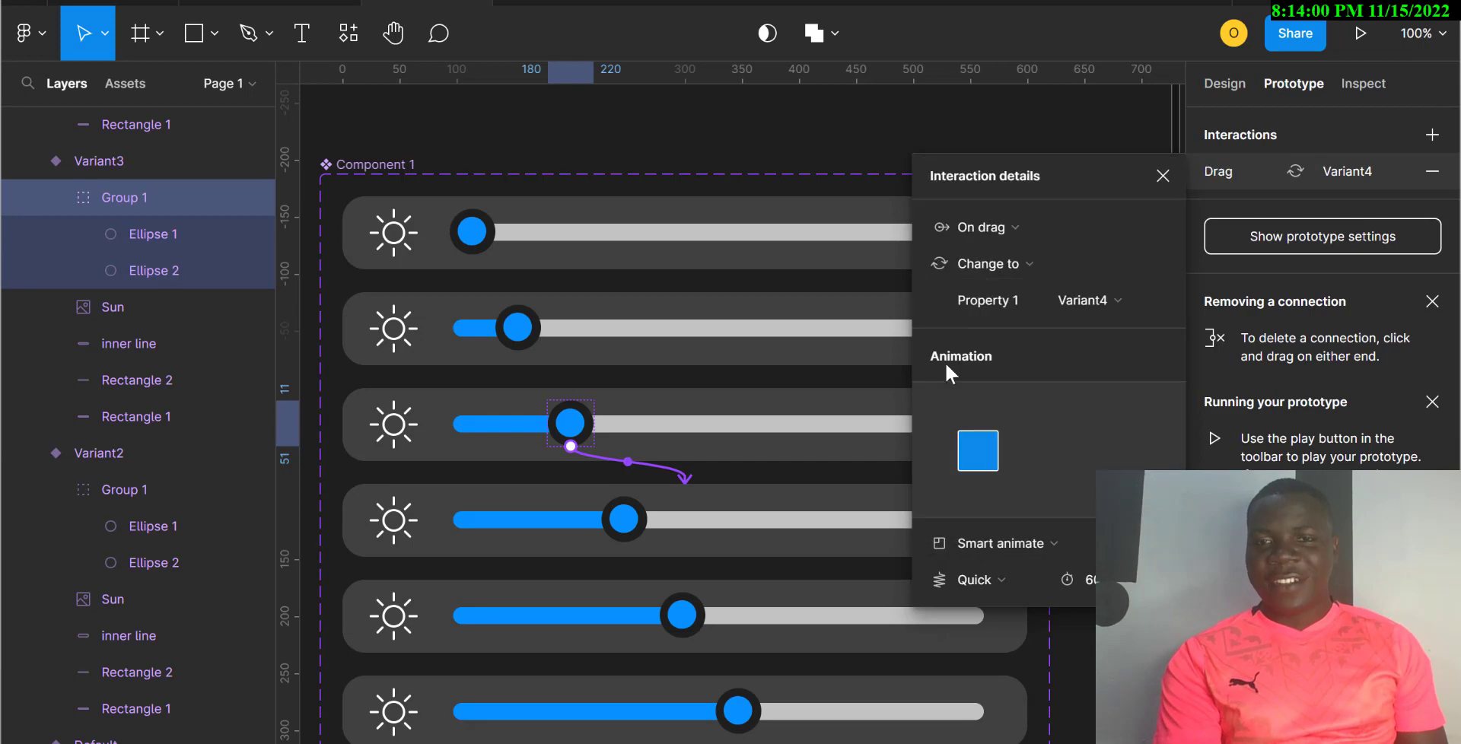
Step: Connect the Variant4 knob to Variant5, keeping Variant5 as the destination
left_click(626, 525)
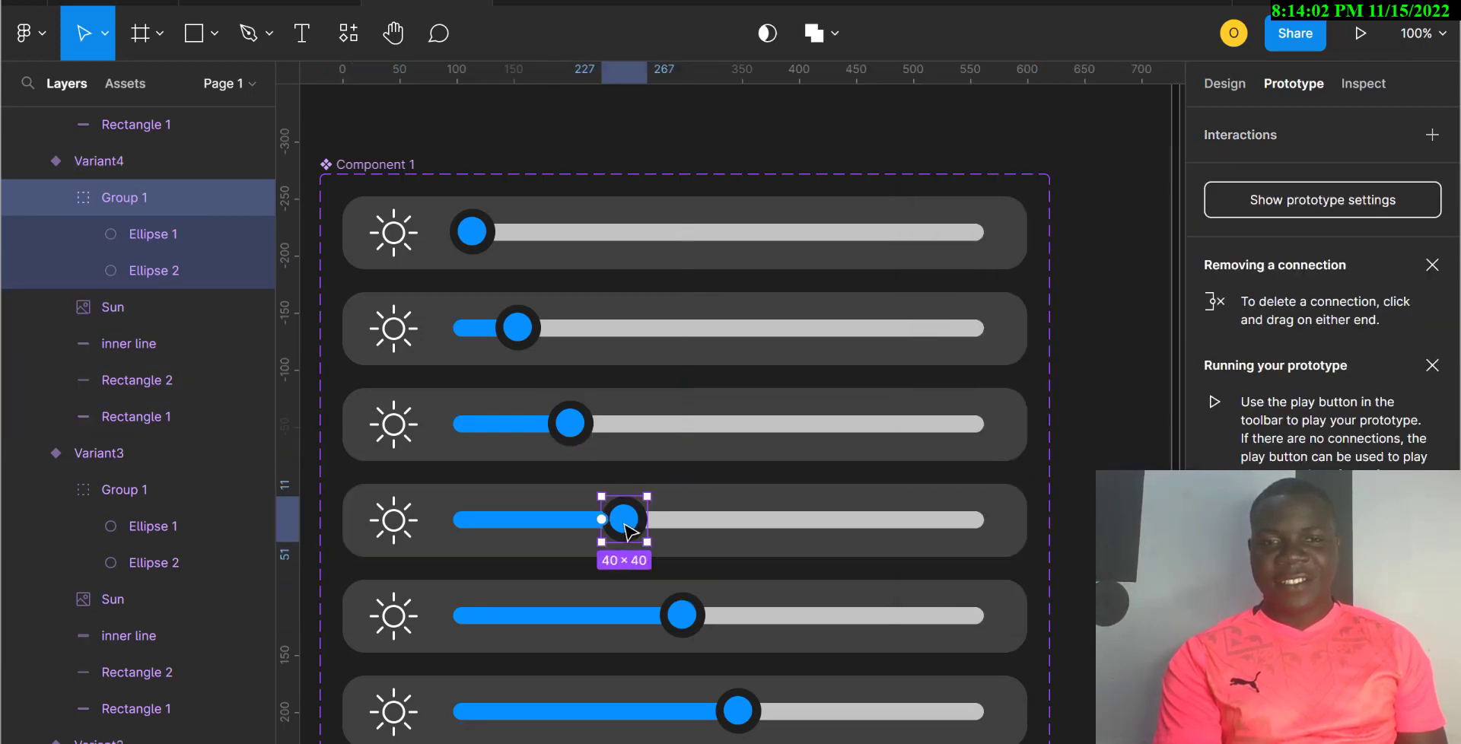
left_click_drag(604, 520, 750, 594)
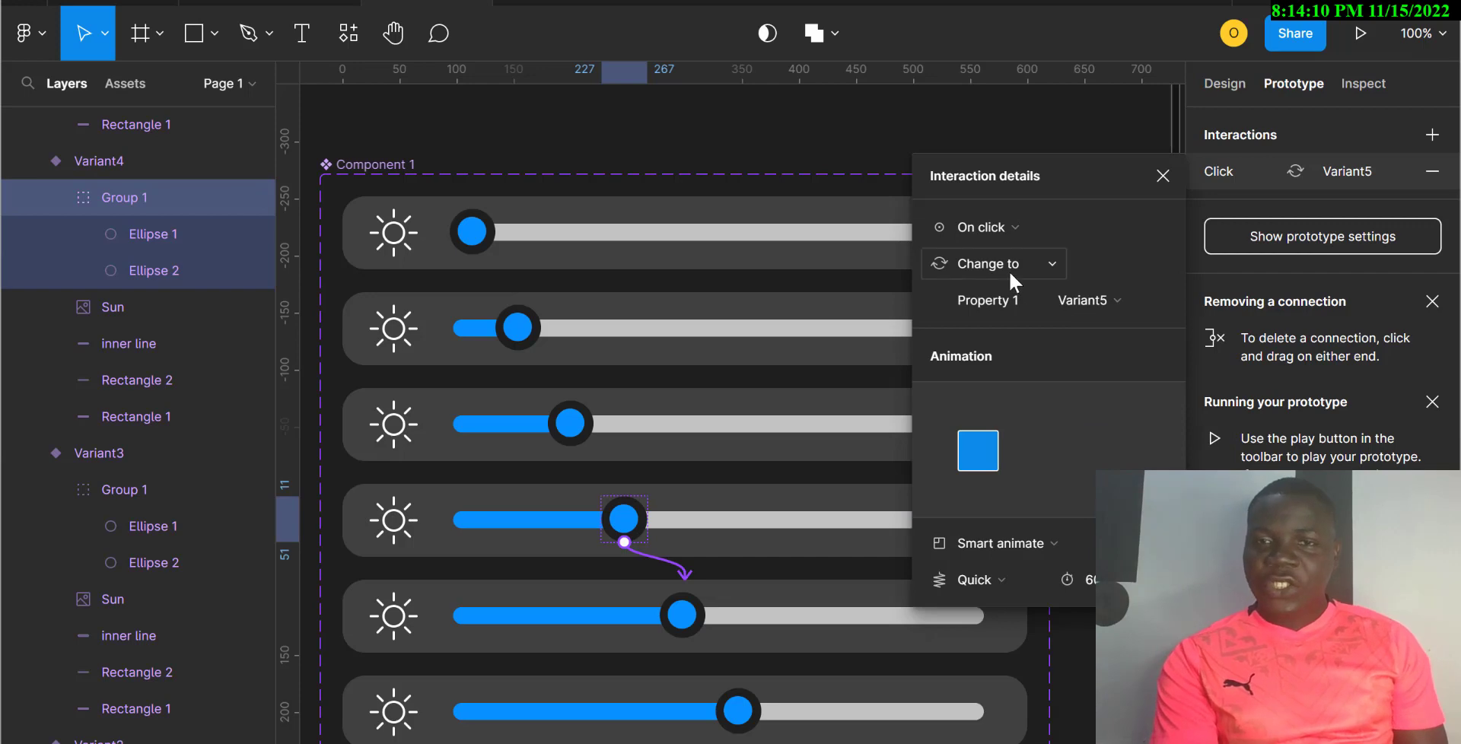
left_click(1102, 304)
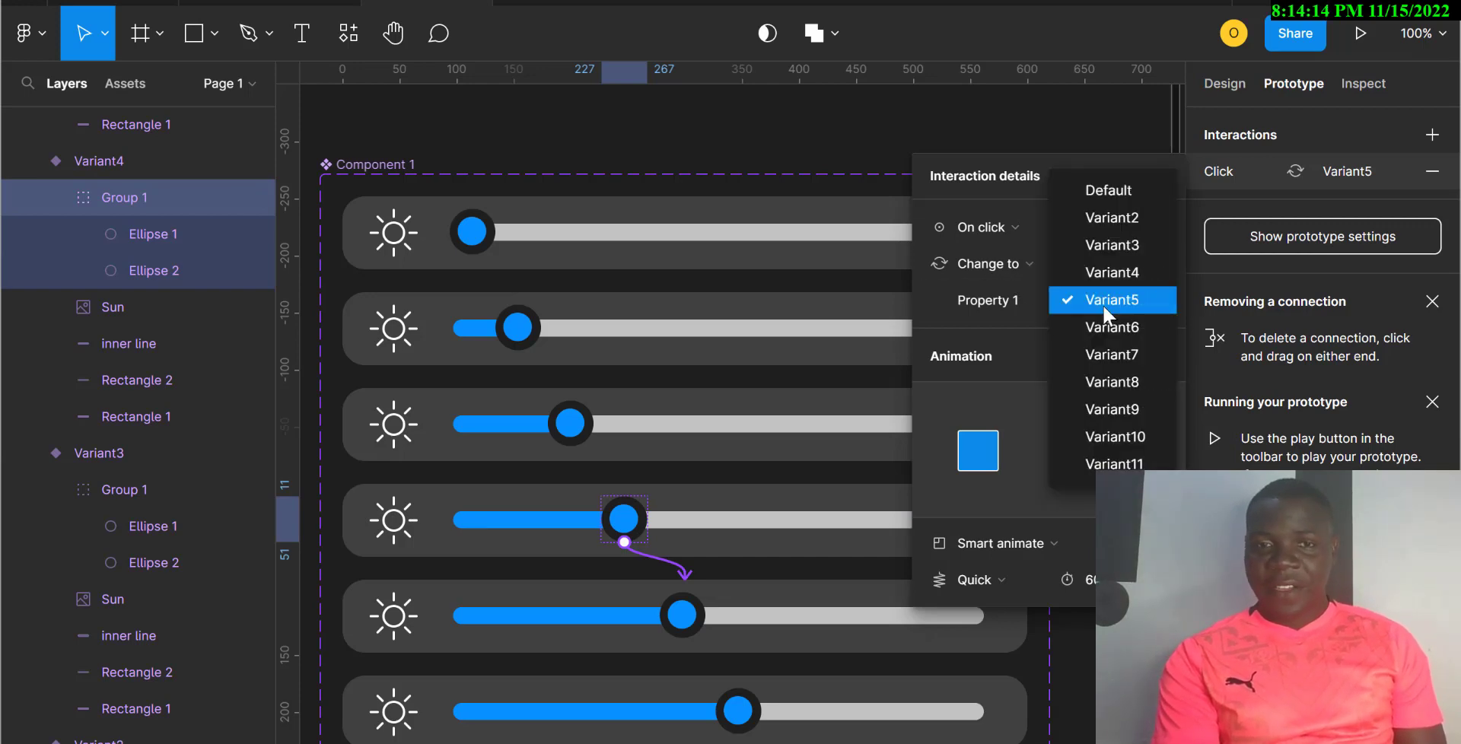
left_click(1103, 307)
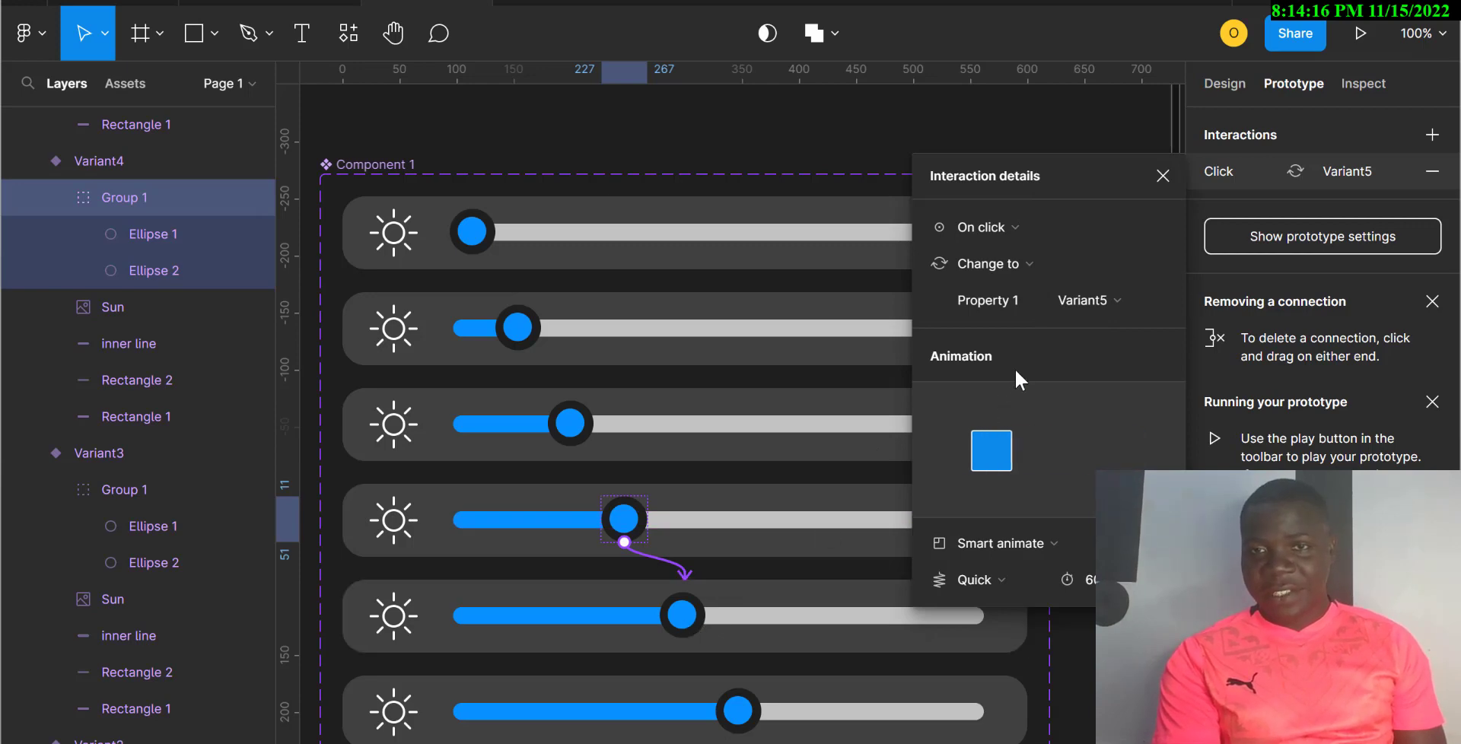
Step: Connect the Variant5 knob to Variant6 and change its trigger from On click to On drag
left_click(688, 619)
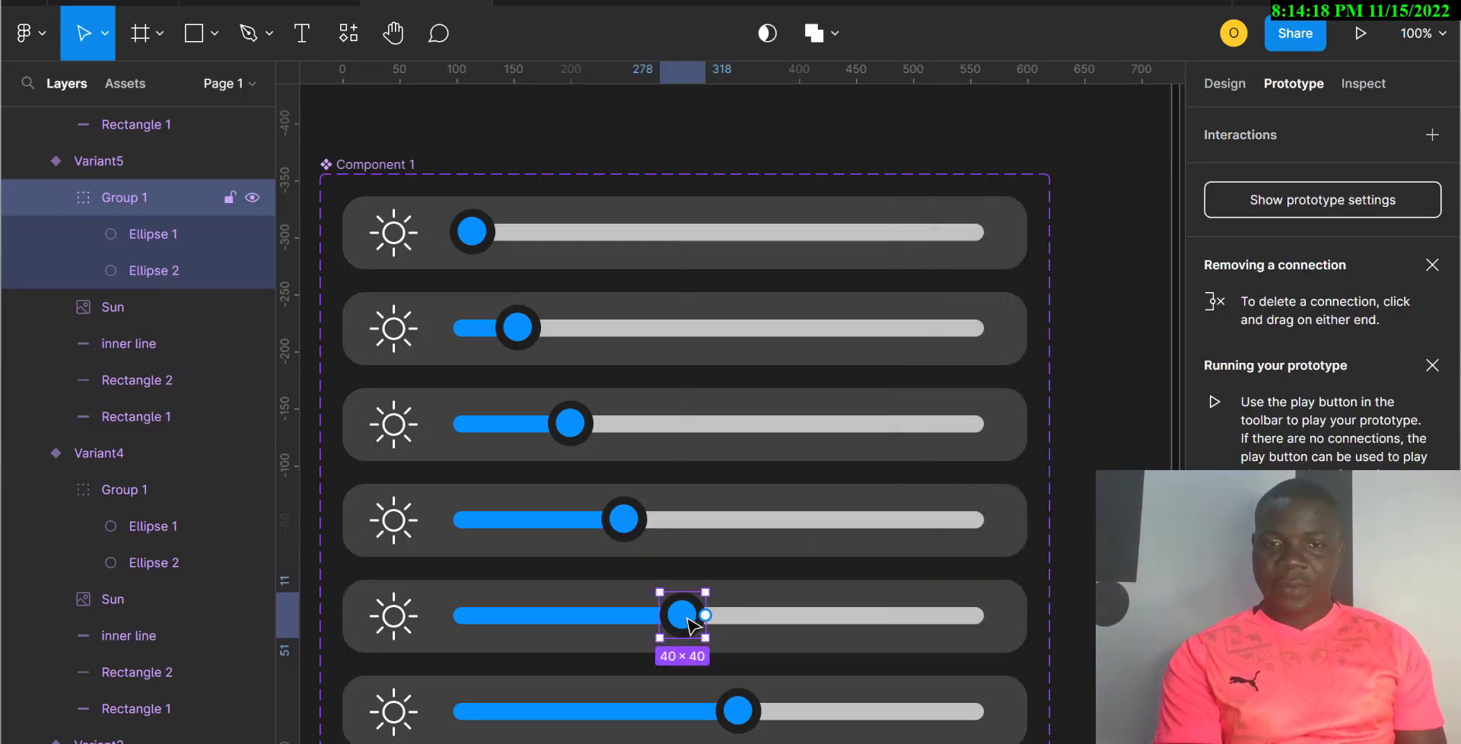
left_click_drag(706, 616, 784, 694)
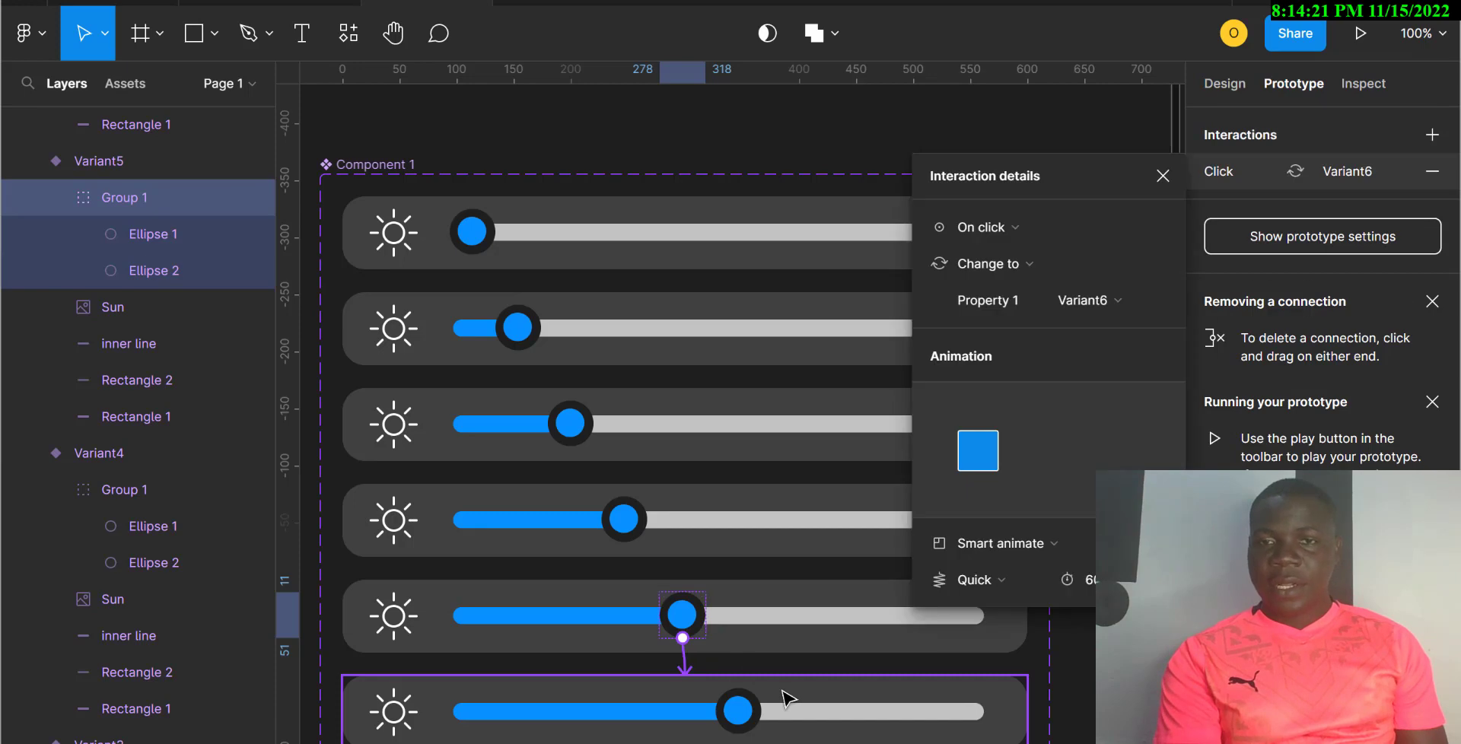
left_click(1017, 226)
left_click(1001, 252)
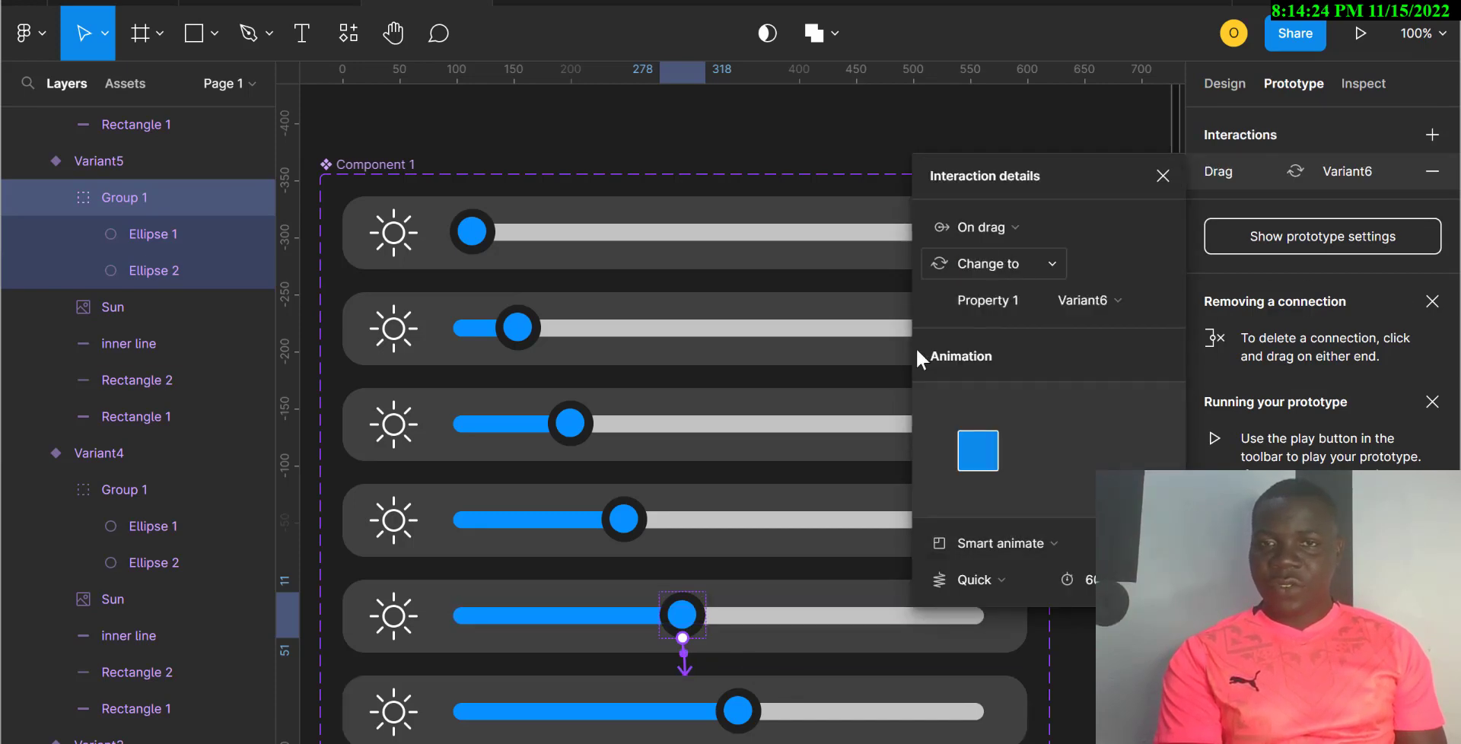
scroll(756, 472, "down", 2)
scroll(760, 523, "down", 5)
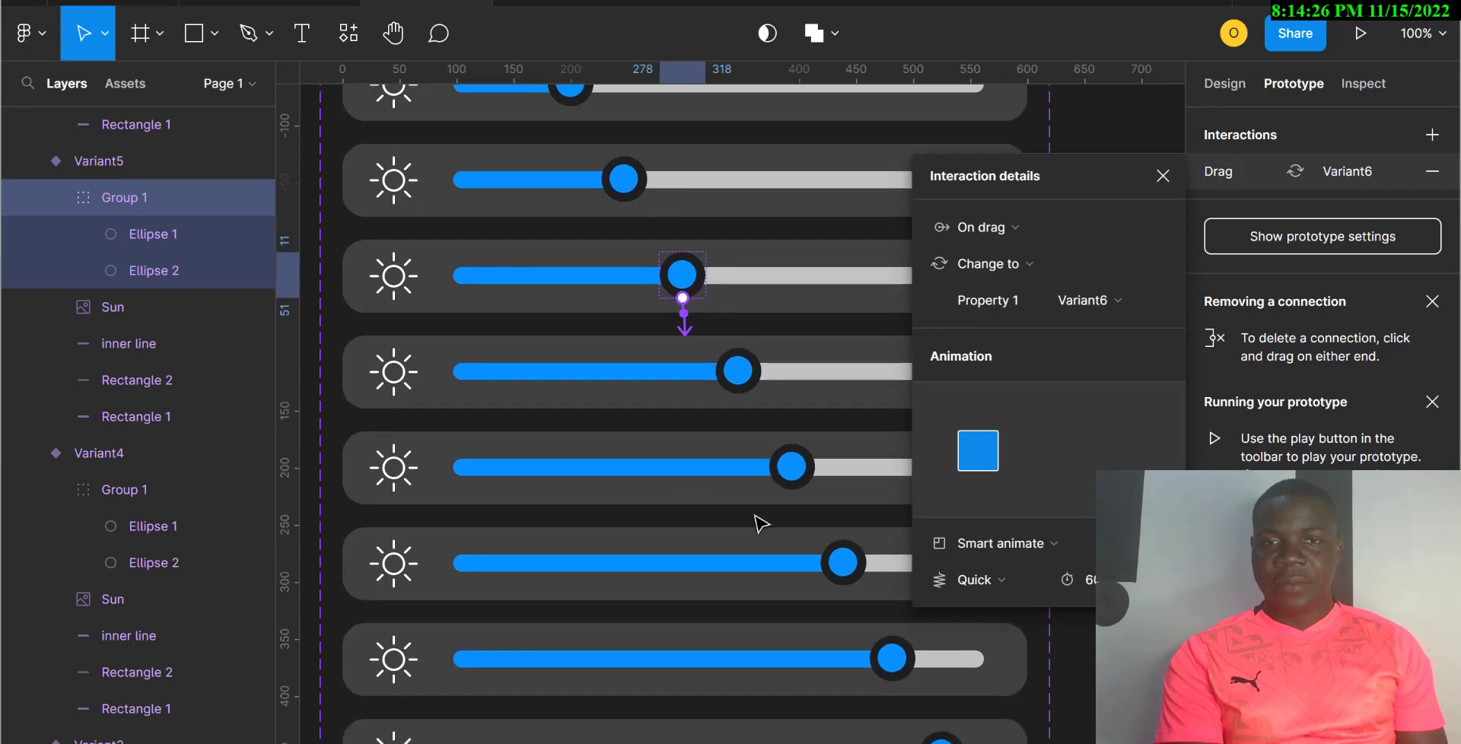
Step: Link the Variant6 knob to Variant7 and the Variant7 knob to Variant8, both On drag
left_click(738, 375)
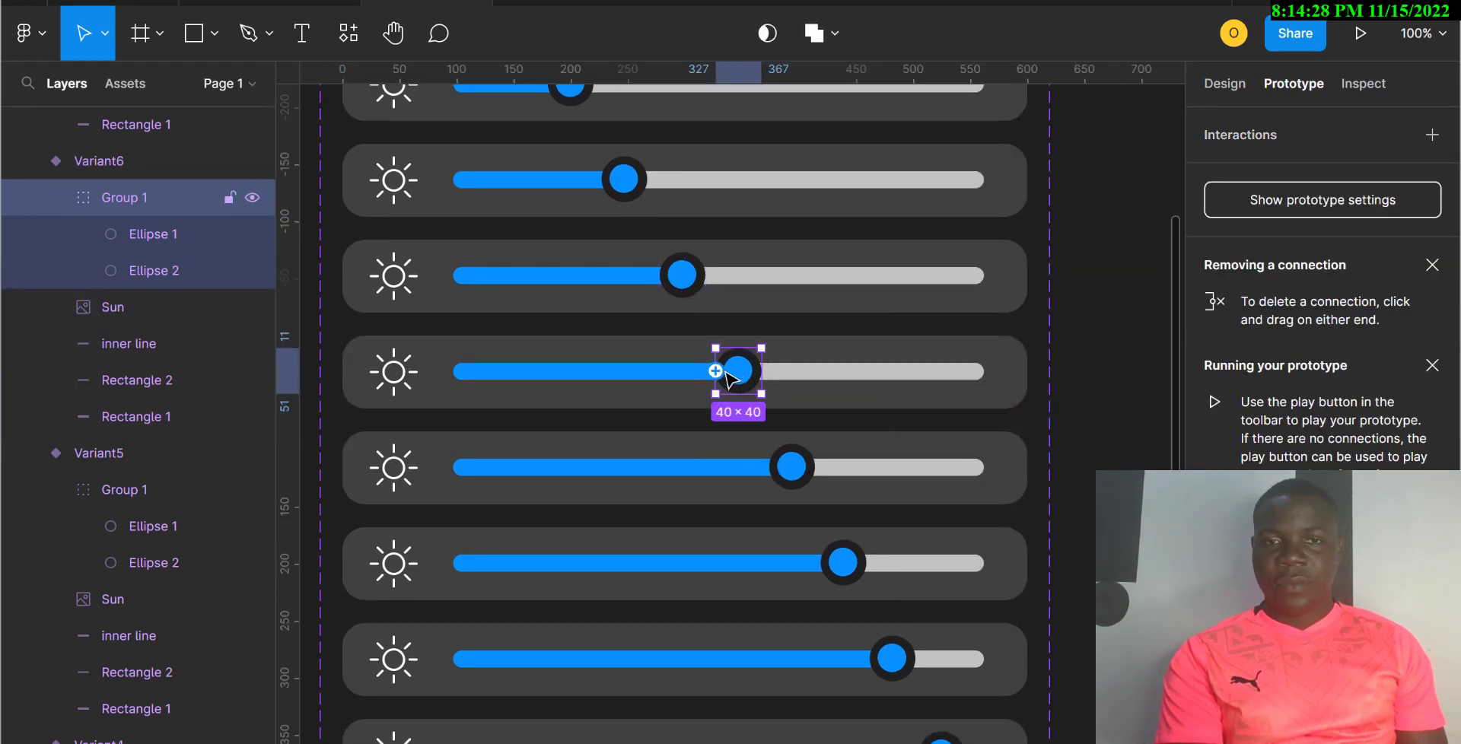
left_click_drag(738, 394, 806, 440)
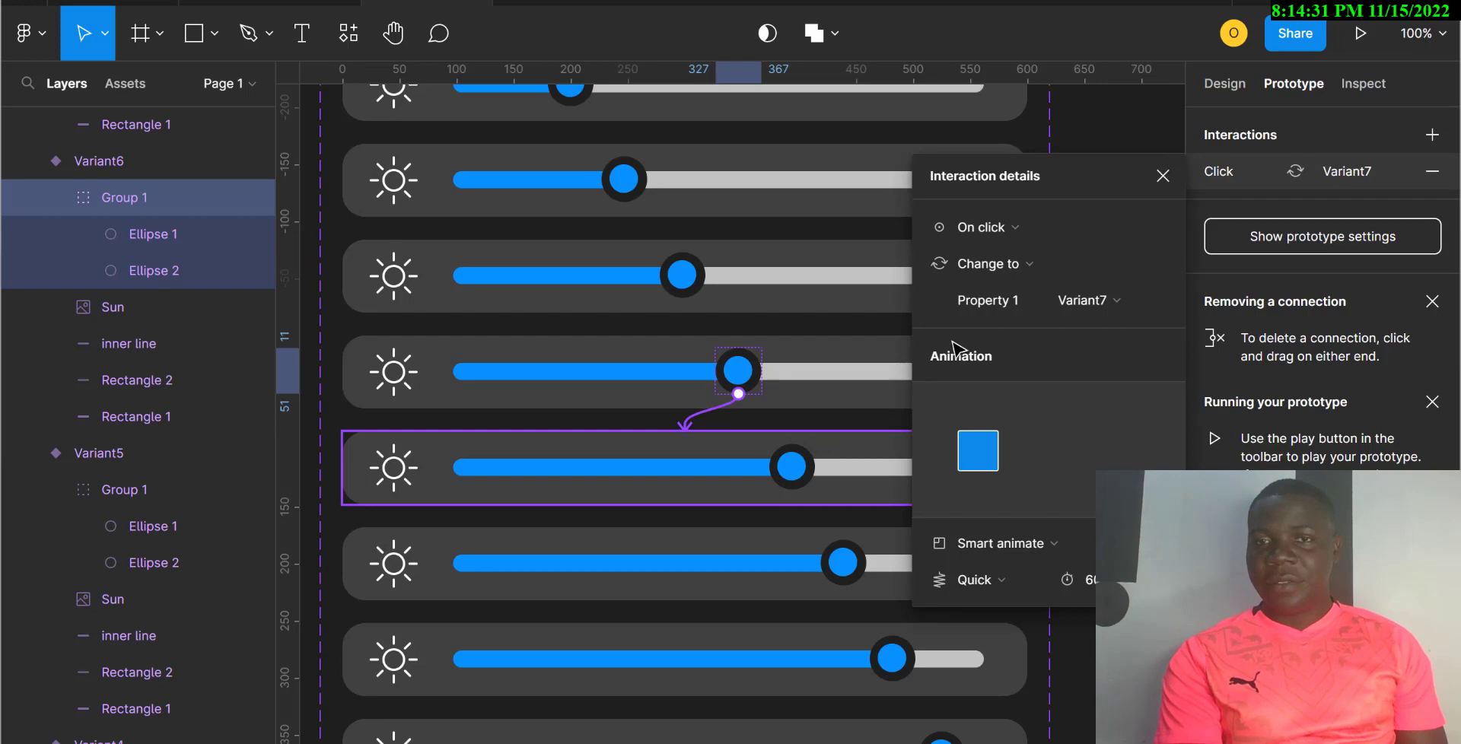
left_click(1029, 222)
left_click(1018, 253)
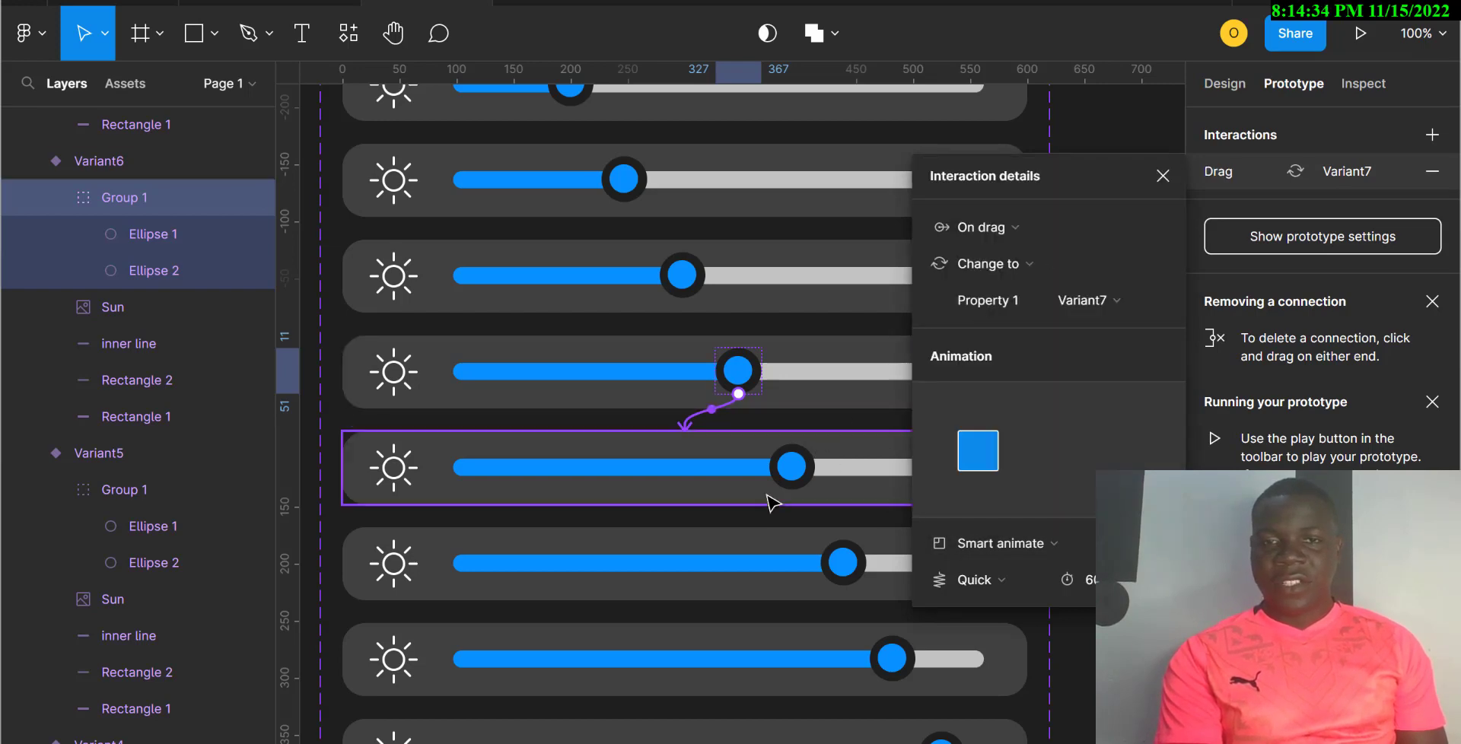
left_click(792, 467)
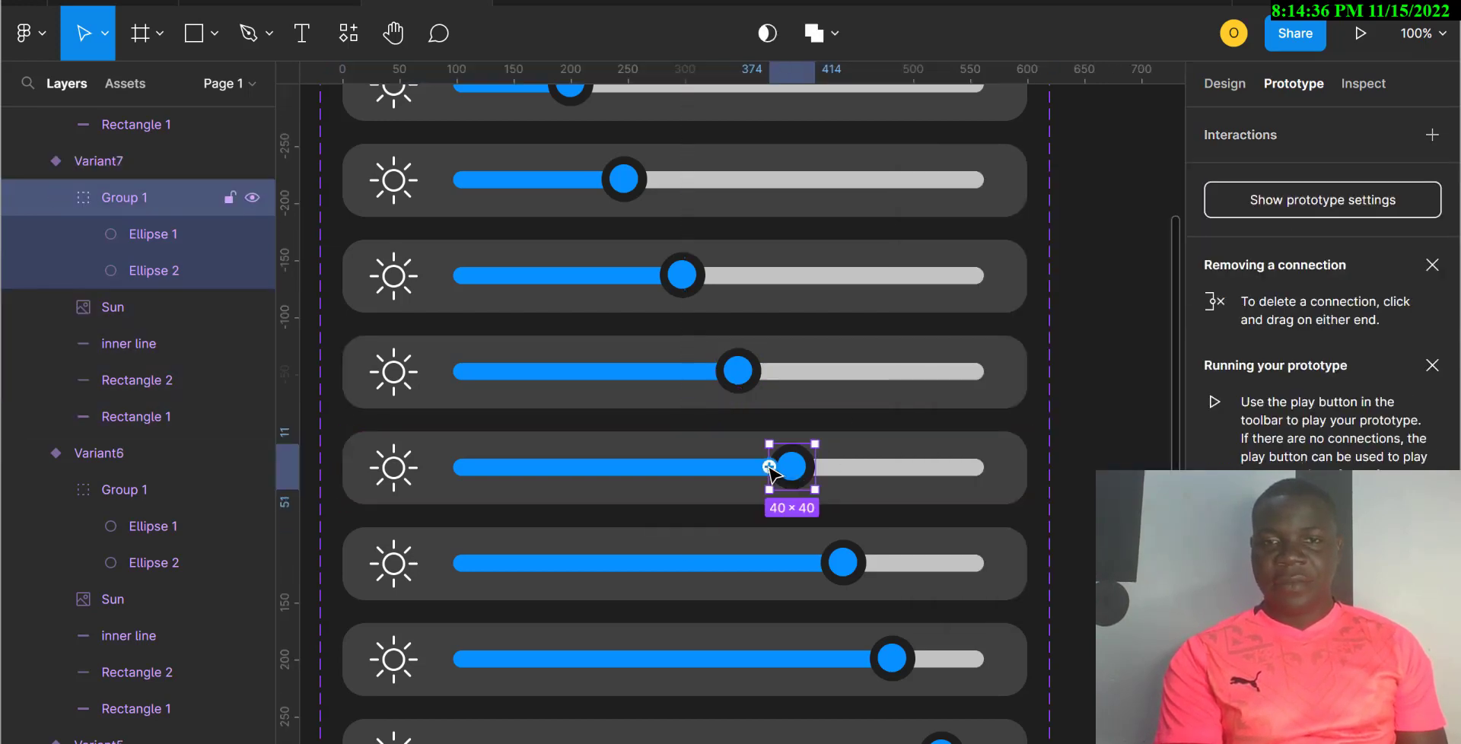
left_click_drag(771, 467, 858, 540)
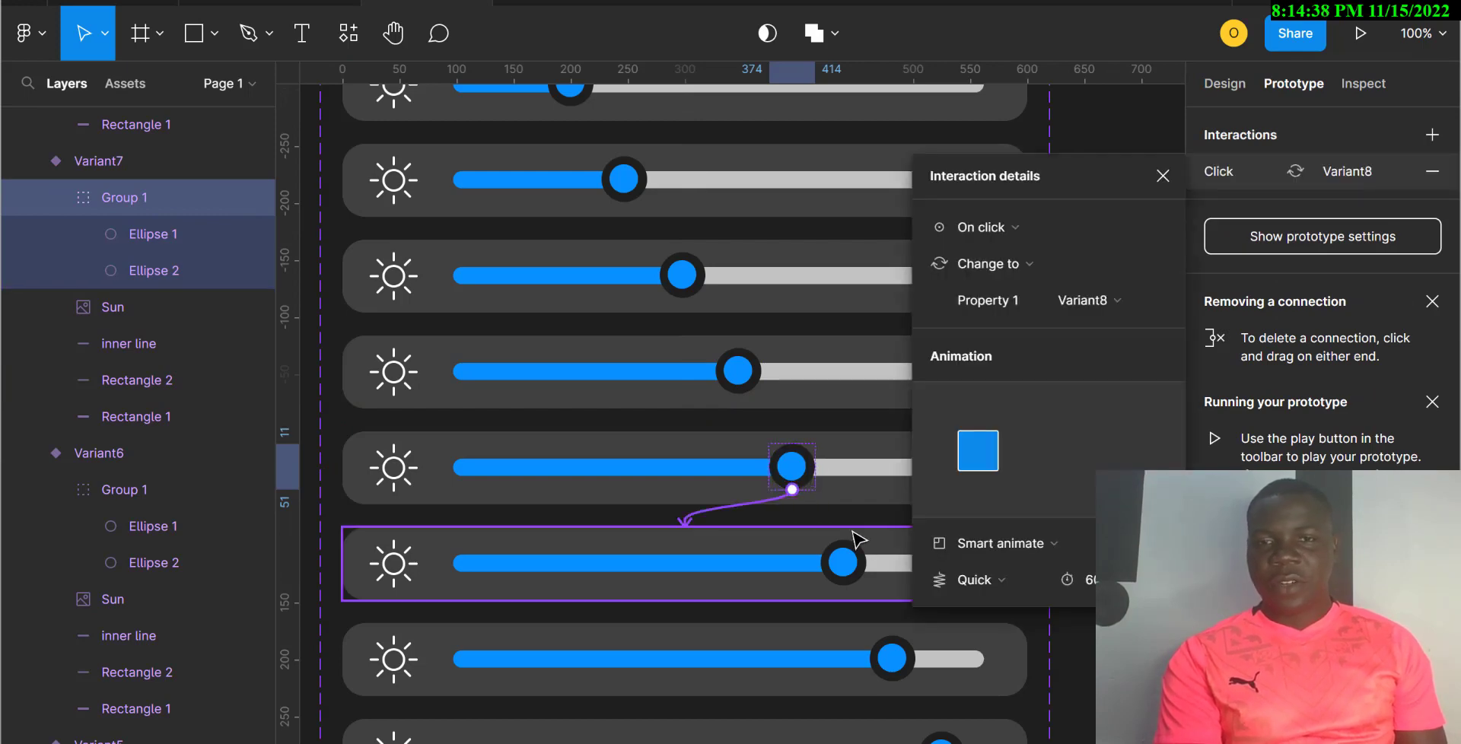
left_click(1012, 227)
left_click(1004, 255)
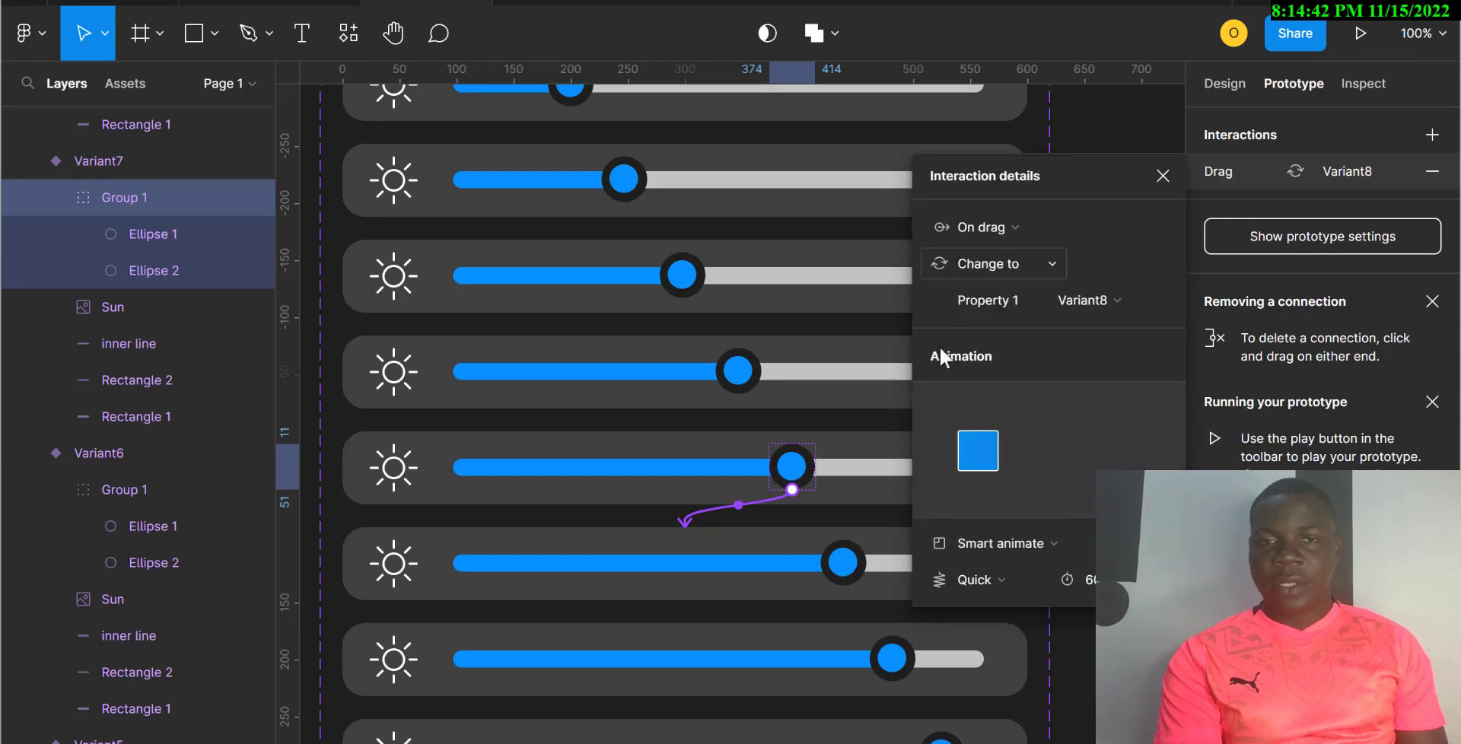
Step: Link the Variant8 knob to Variant9 and the Variant9 knob to Variant10, both On drag
left_click(843, 563)
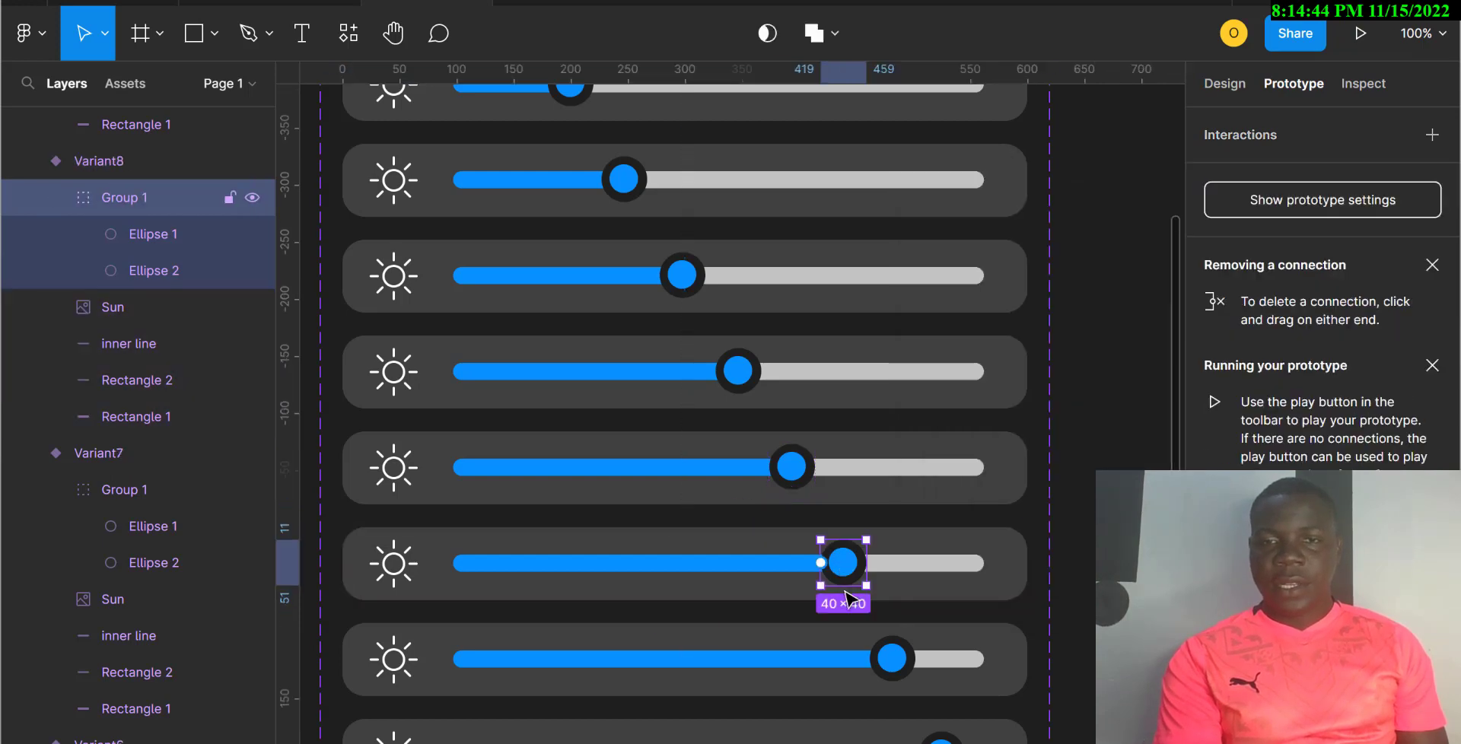
left_click_drag(843, 585, 880, 629)
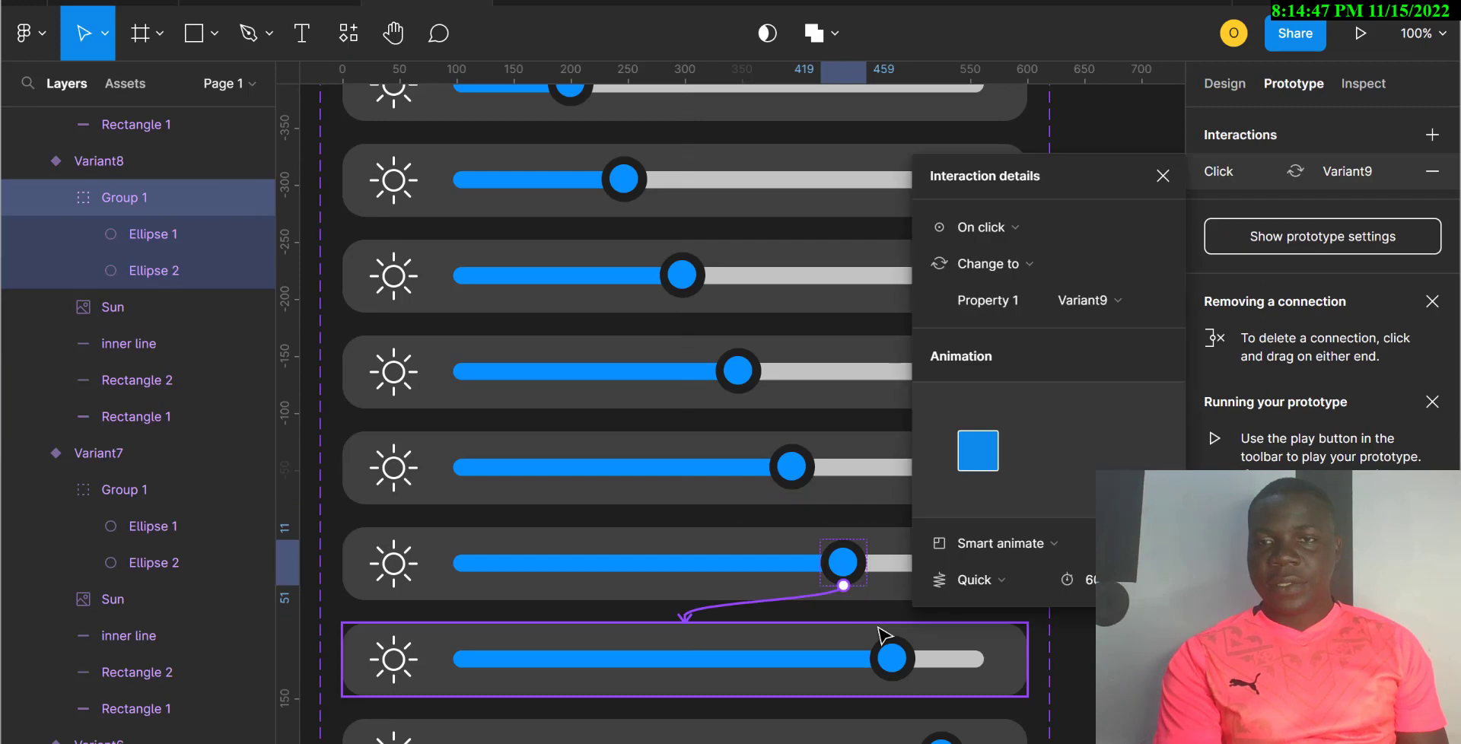
left_click(1026, 229)
left_click(1001, 256)
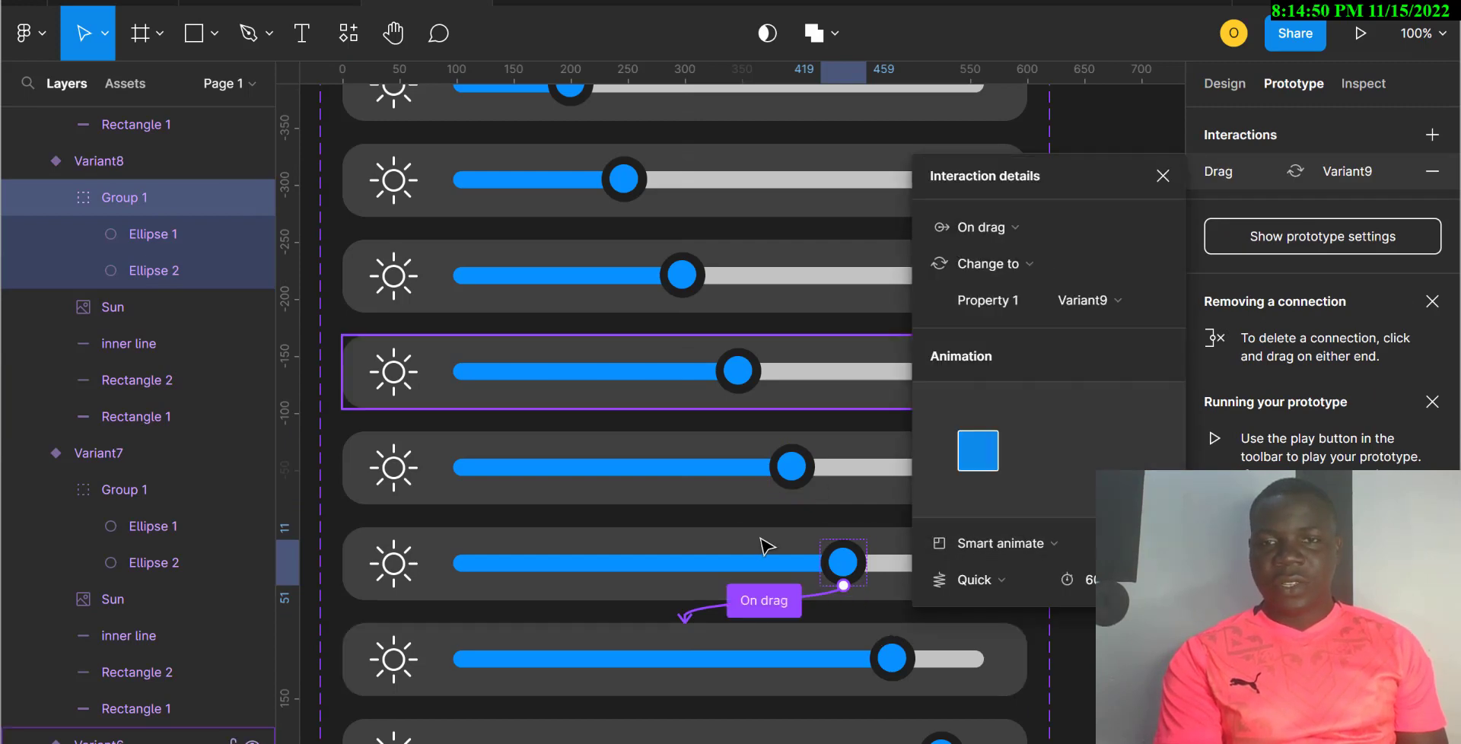
scroll(784, 564, "down", 3)
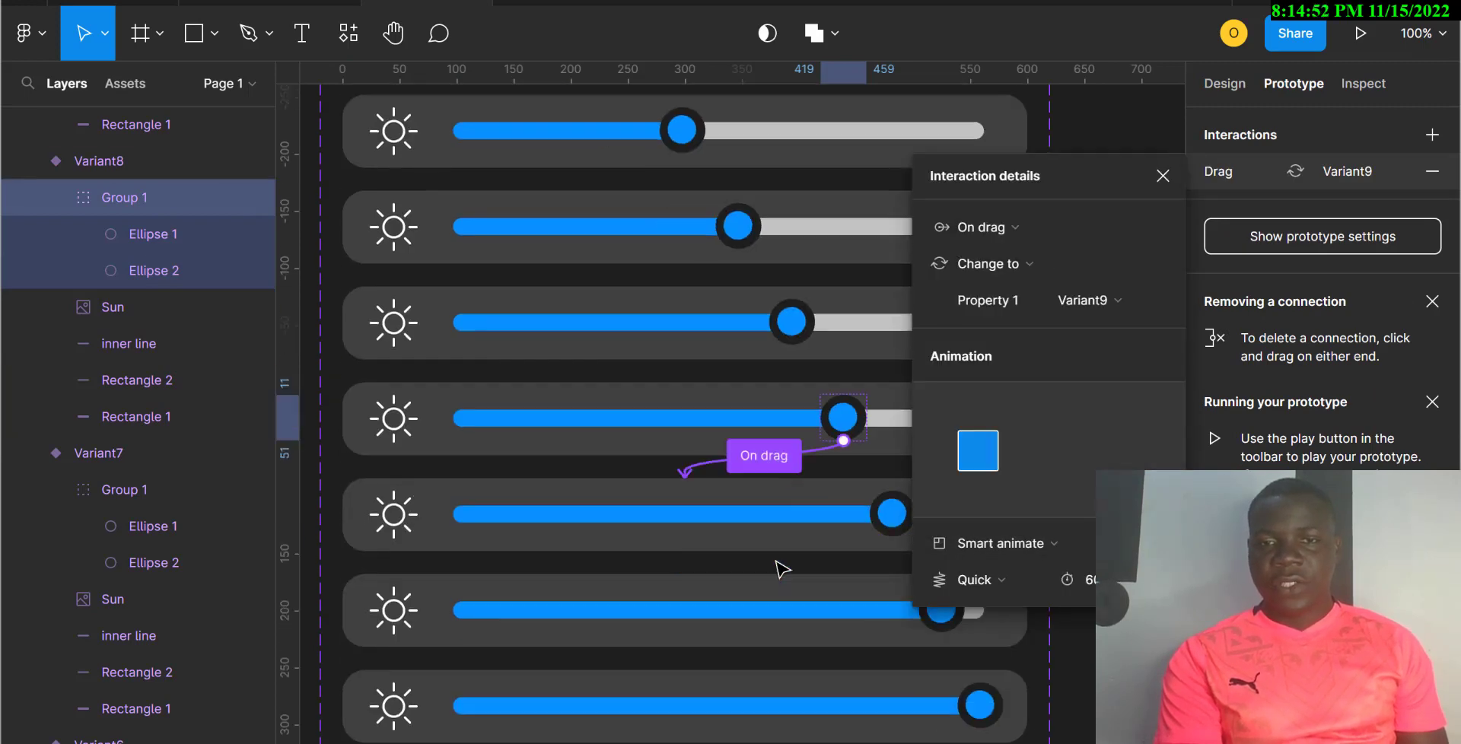
left_click(890, 475)
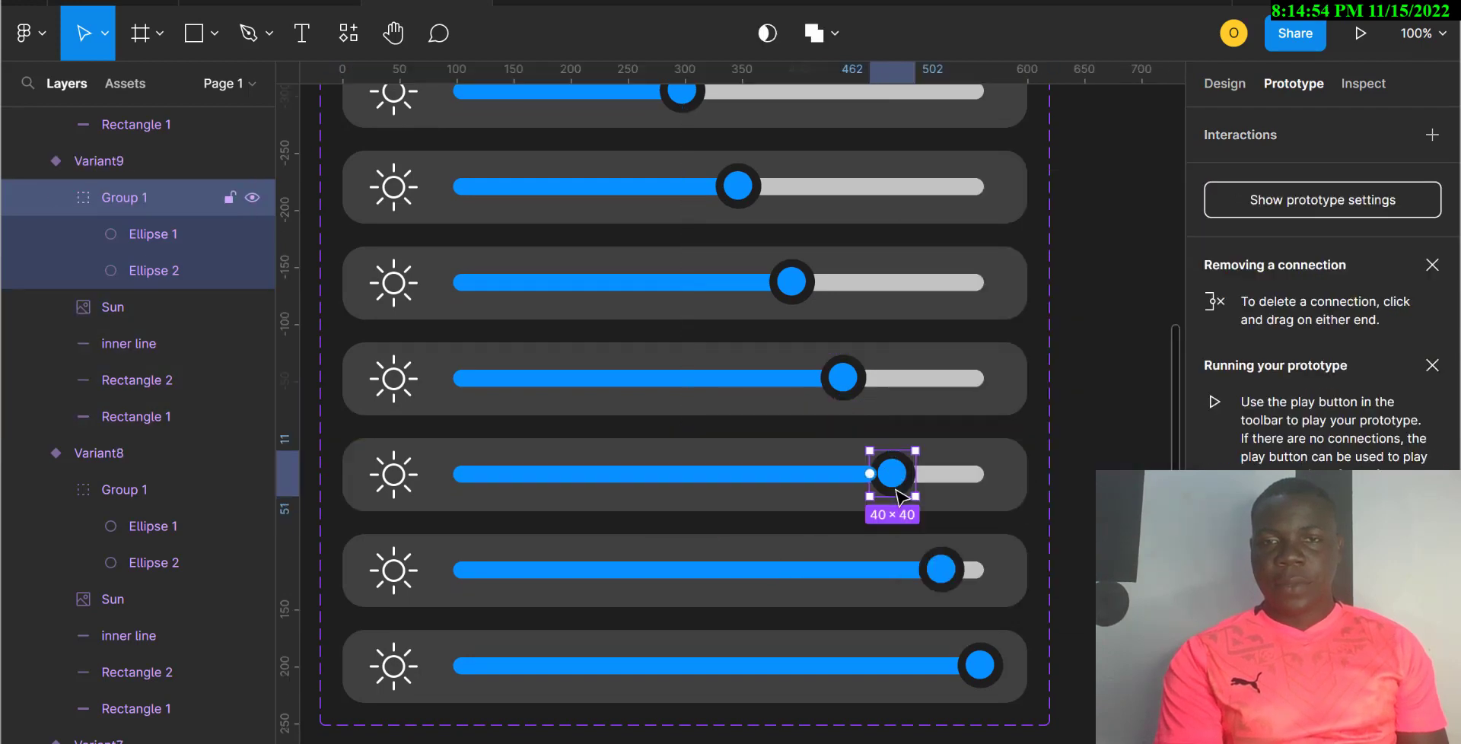
left_click_drag(894, 496, 911, 550)
left_click(1010, 230)
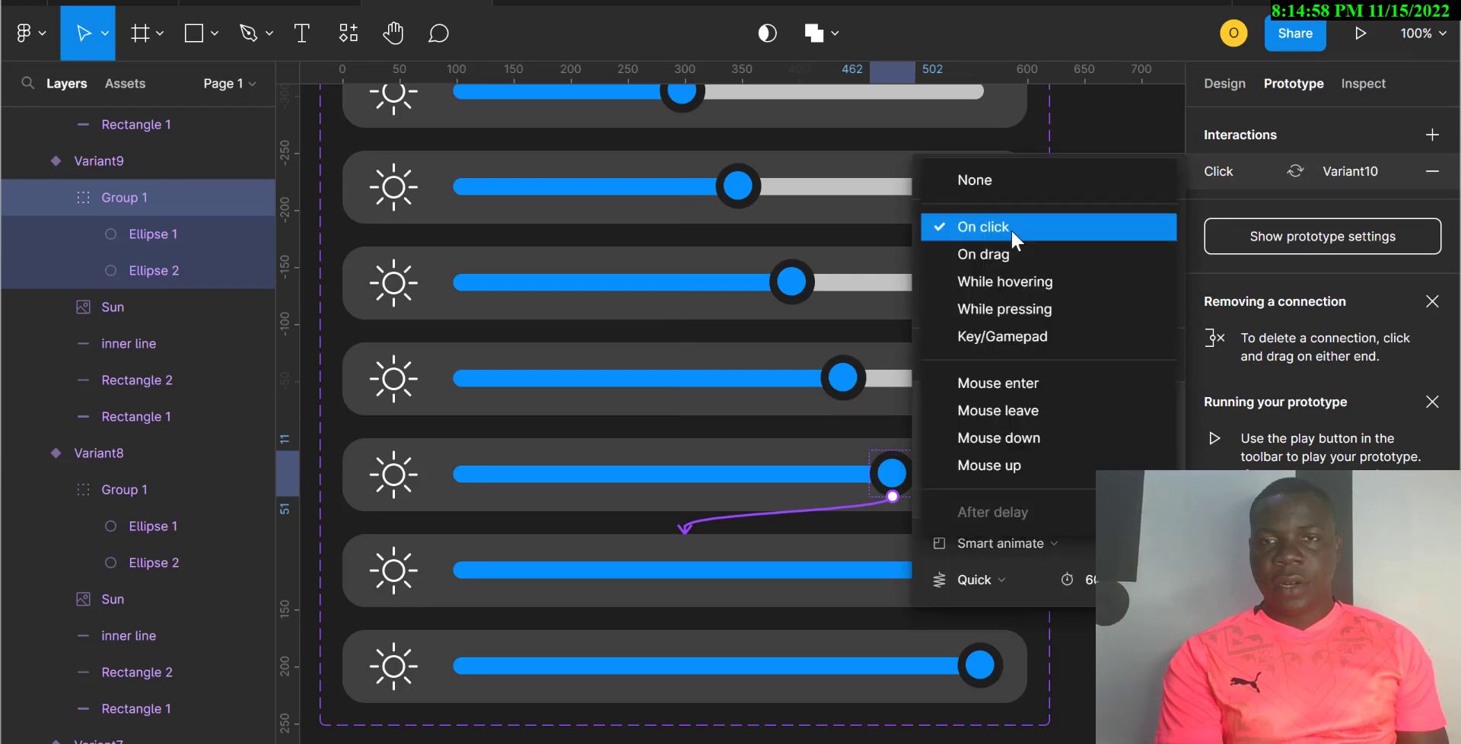
left_click(999, 256)
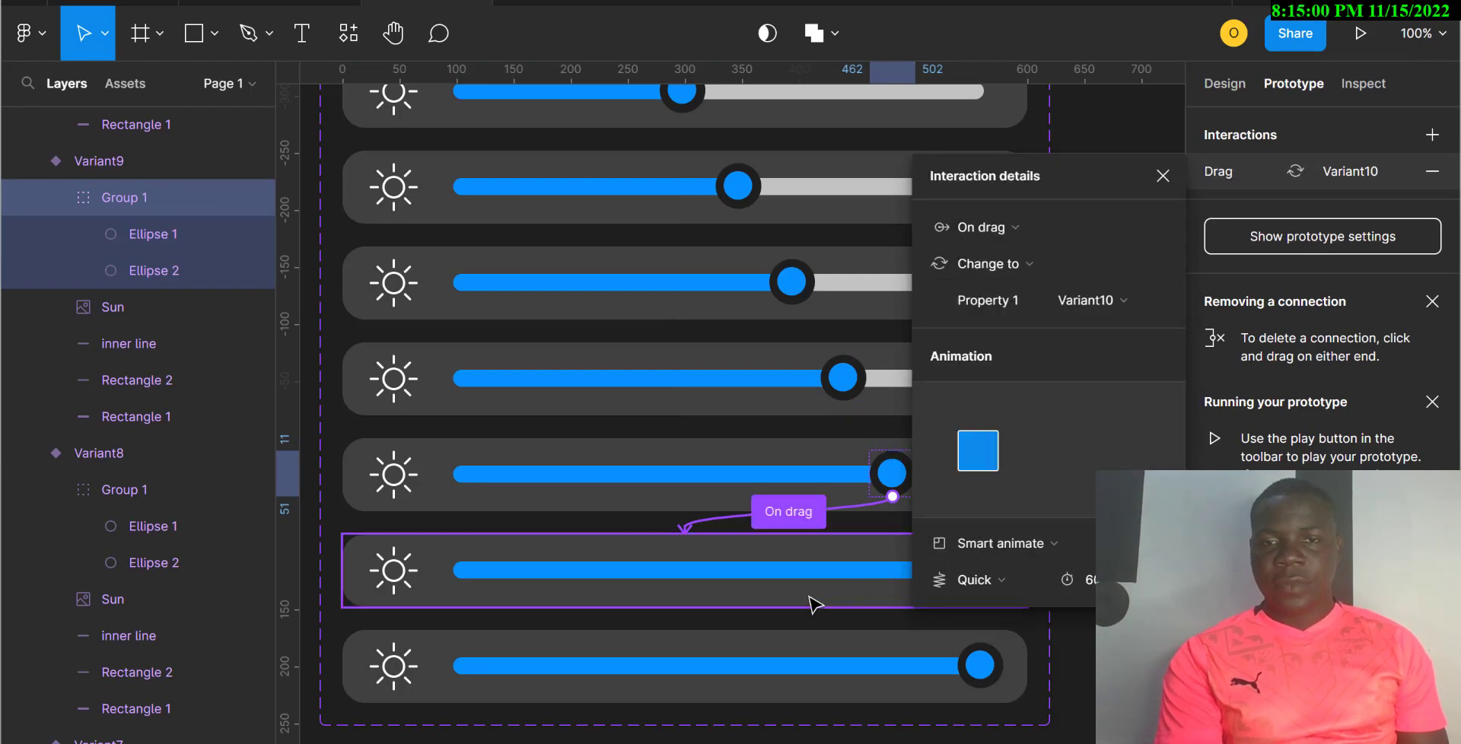
left_click(808, 605)
Step: Link the Variant10 knob to Variant11, and Variant11's knob back to Variant10, On drag
double_click(954, 578)
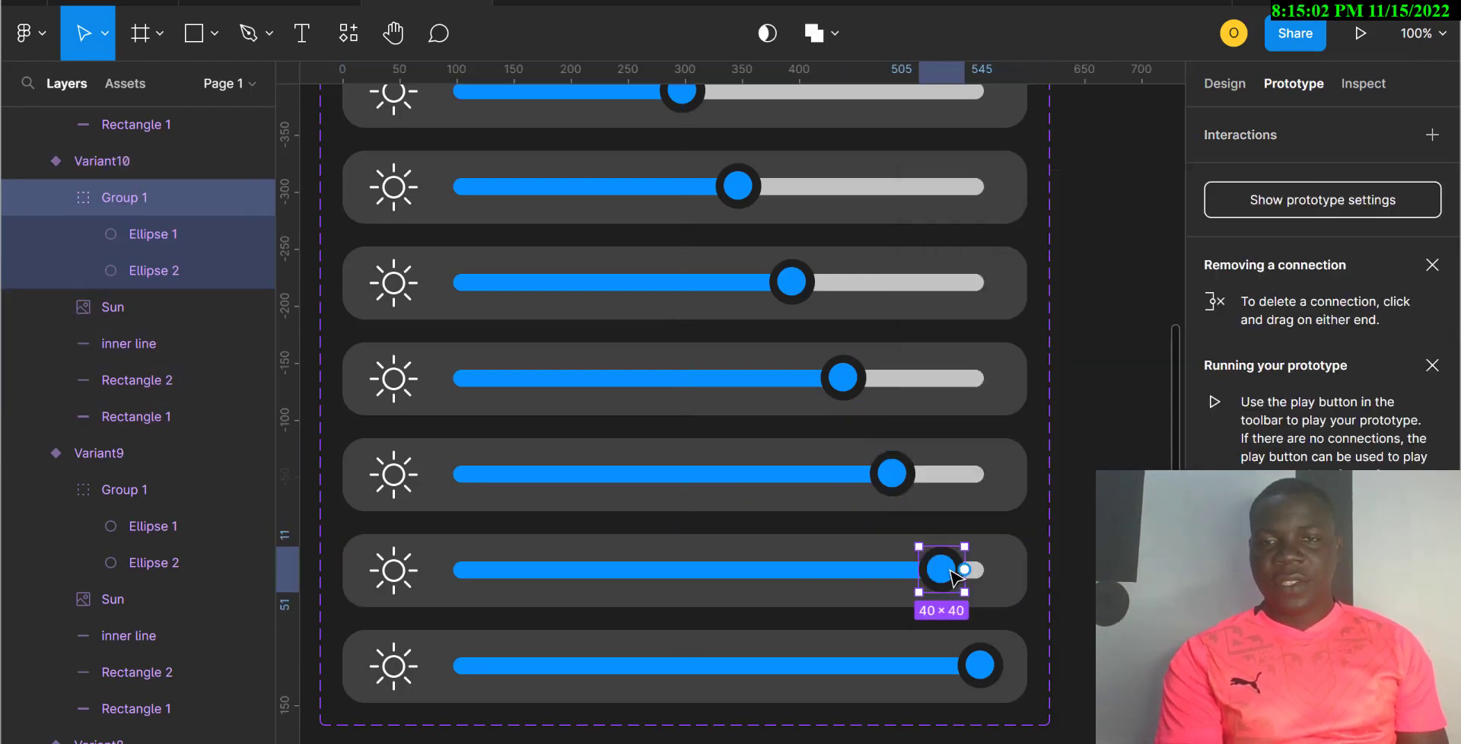
left_click_drag(964, 569, 874, 642)
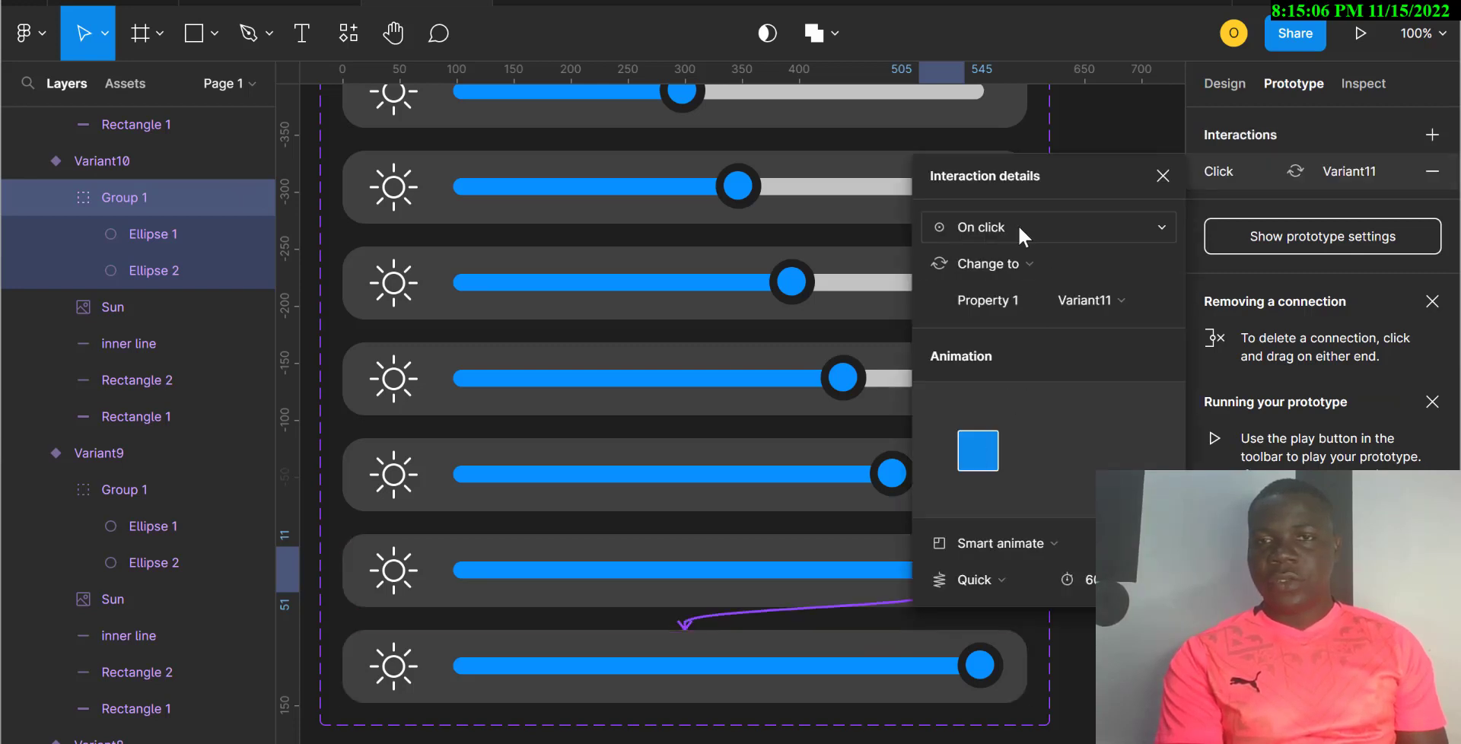
left_click(1018, 227)
left_click(1004, 255)
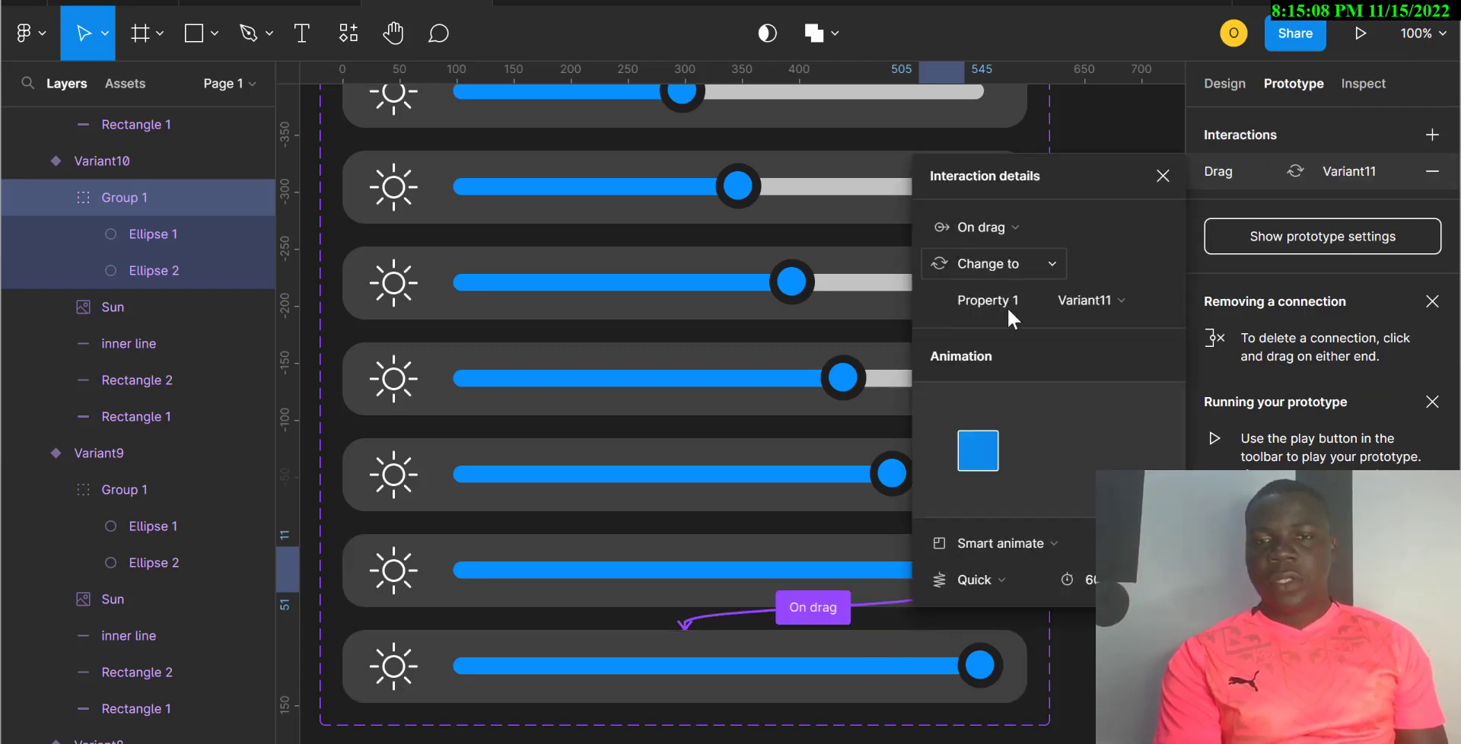
double_click(980, 665)
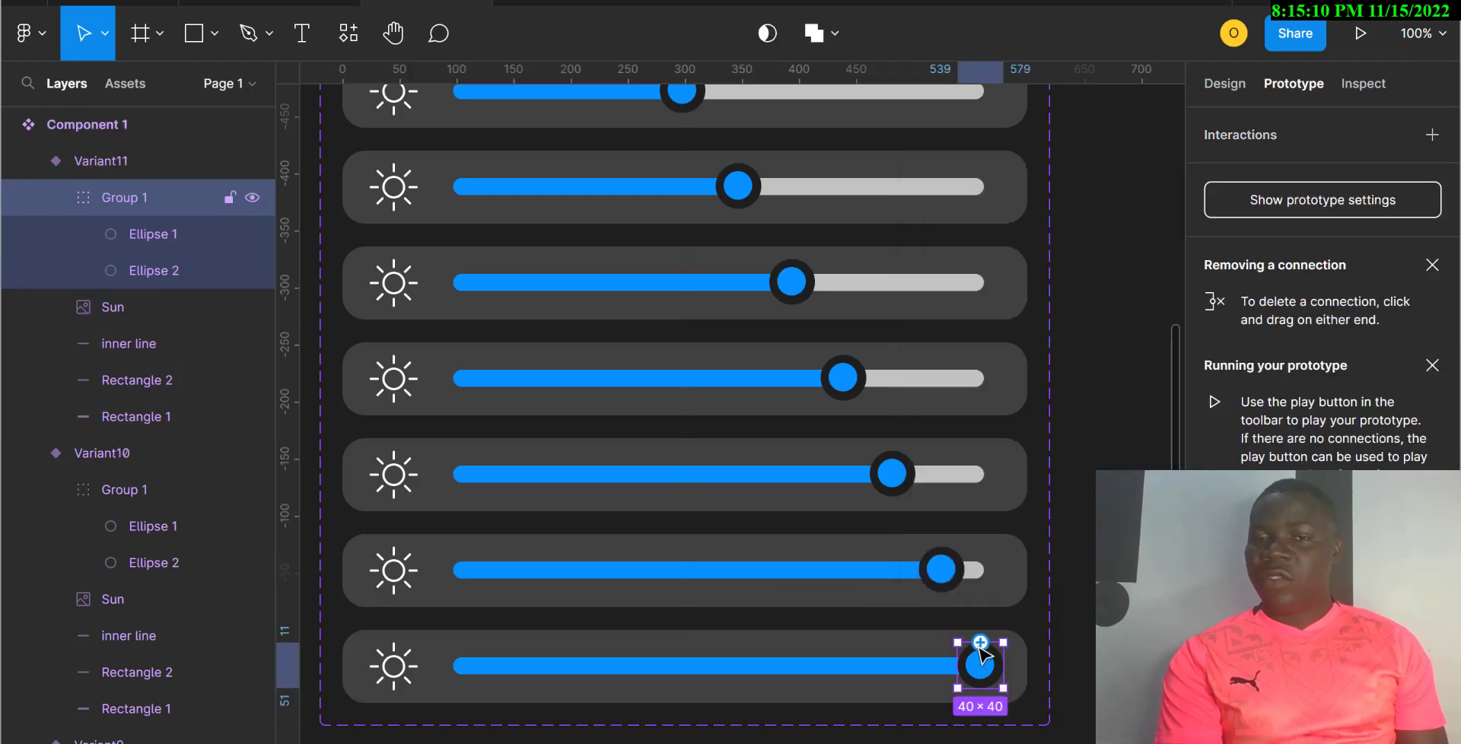
left_click_drag(980, 643, 867, 608)
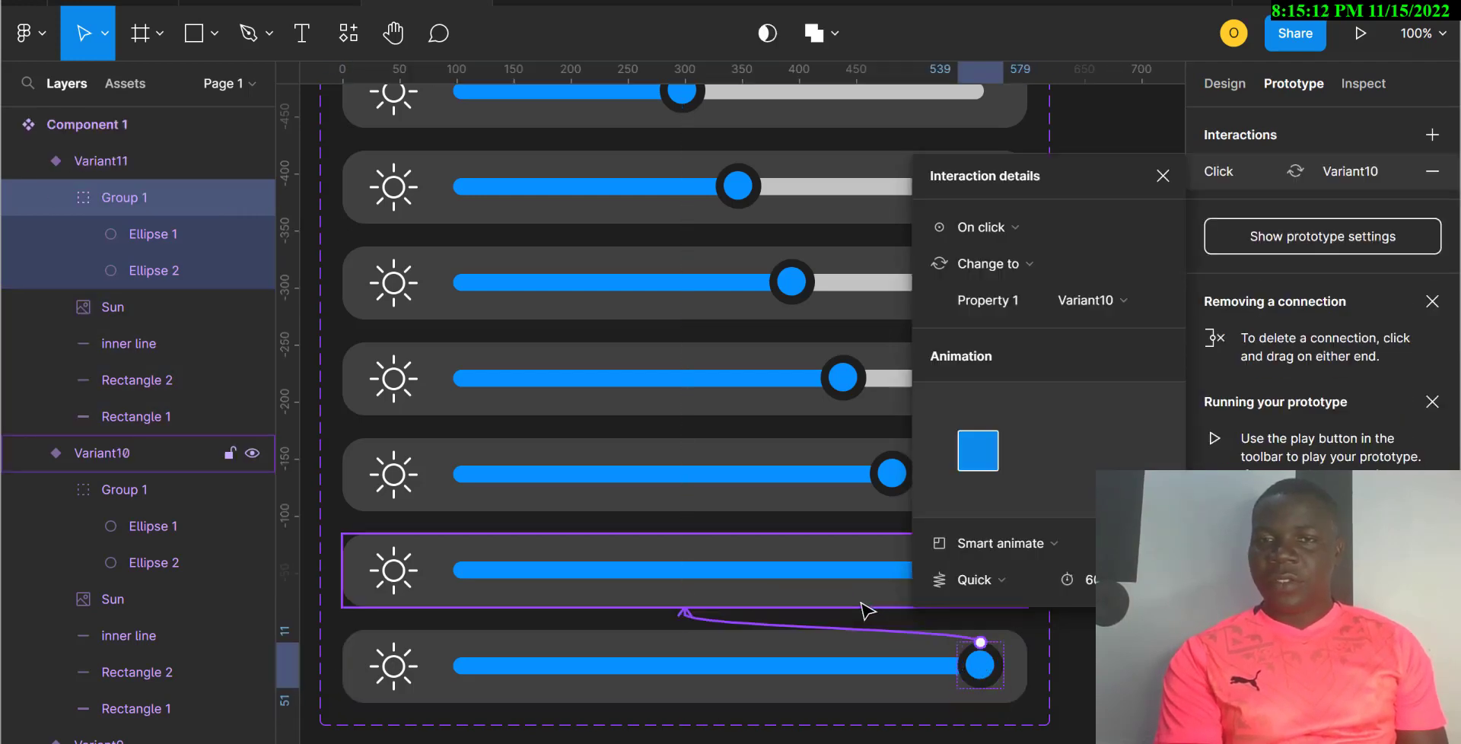
left_click(1023, 230)
left_click(1009, 255)
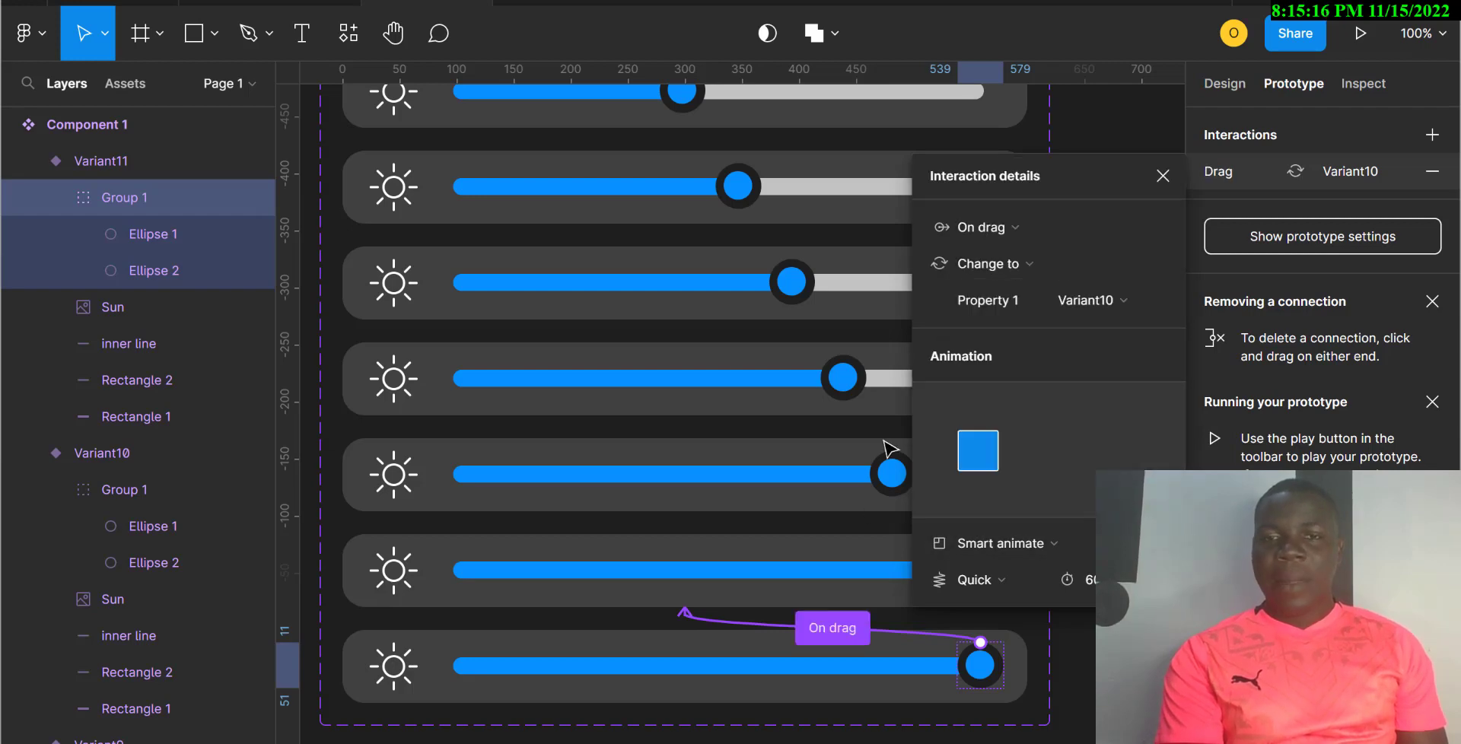
Step: Link the Variant10 knob back to Variant9 and the Variant9 knob back to Variant8, On drag
left_click(845, 561)
left_click(941, 575)
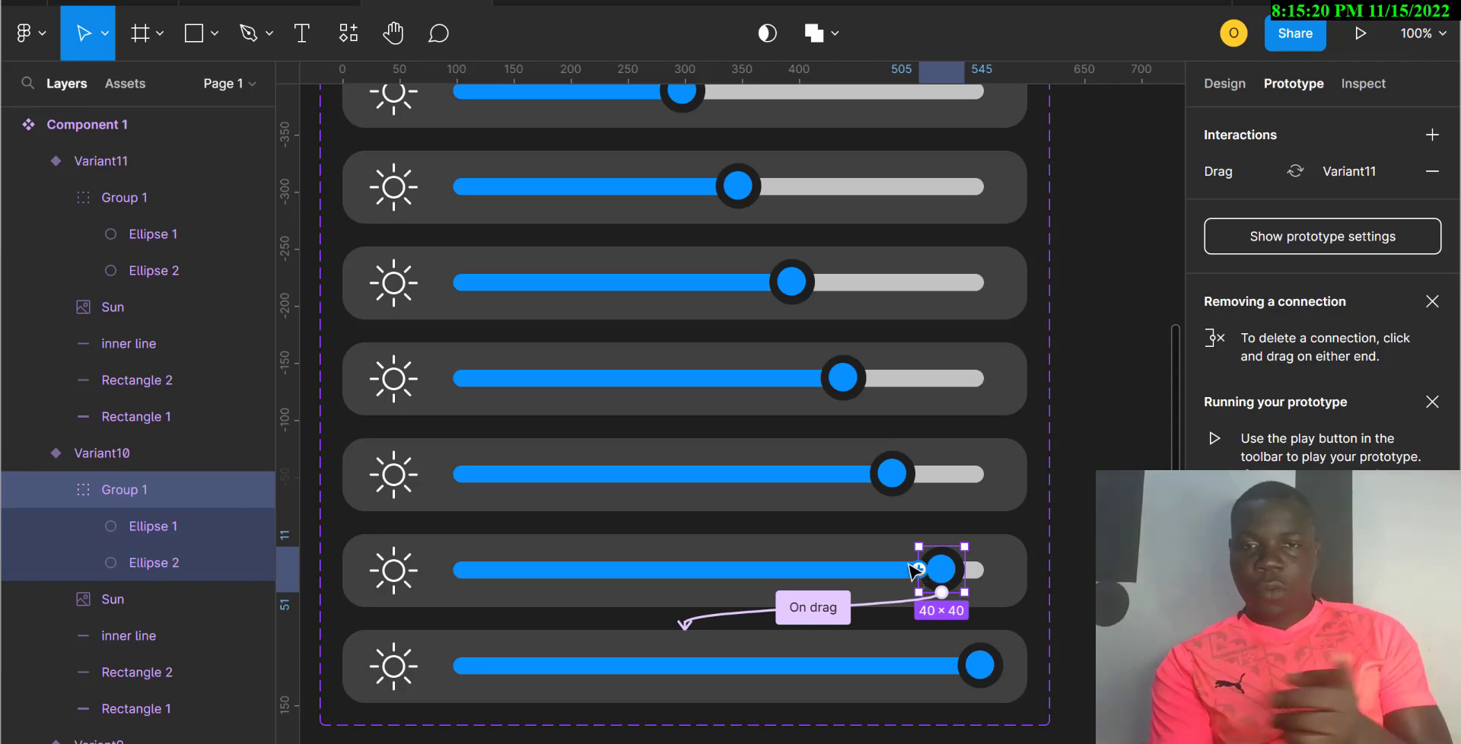
left_click_drag(919, 569, 836, 442)
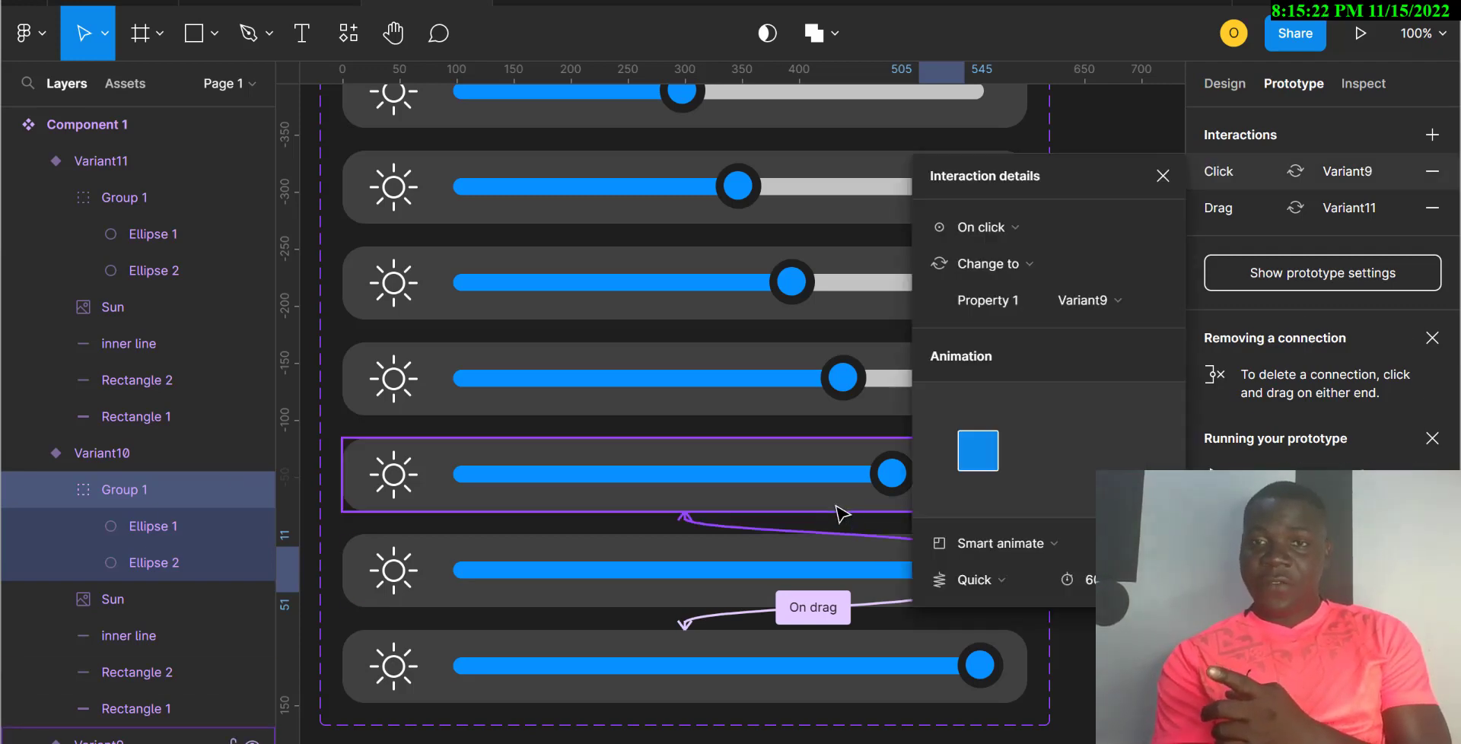
left_click(1014, 227)
left_click(1011, 256)
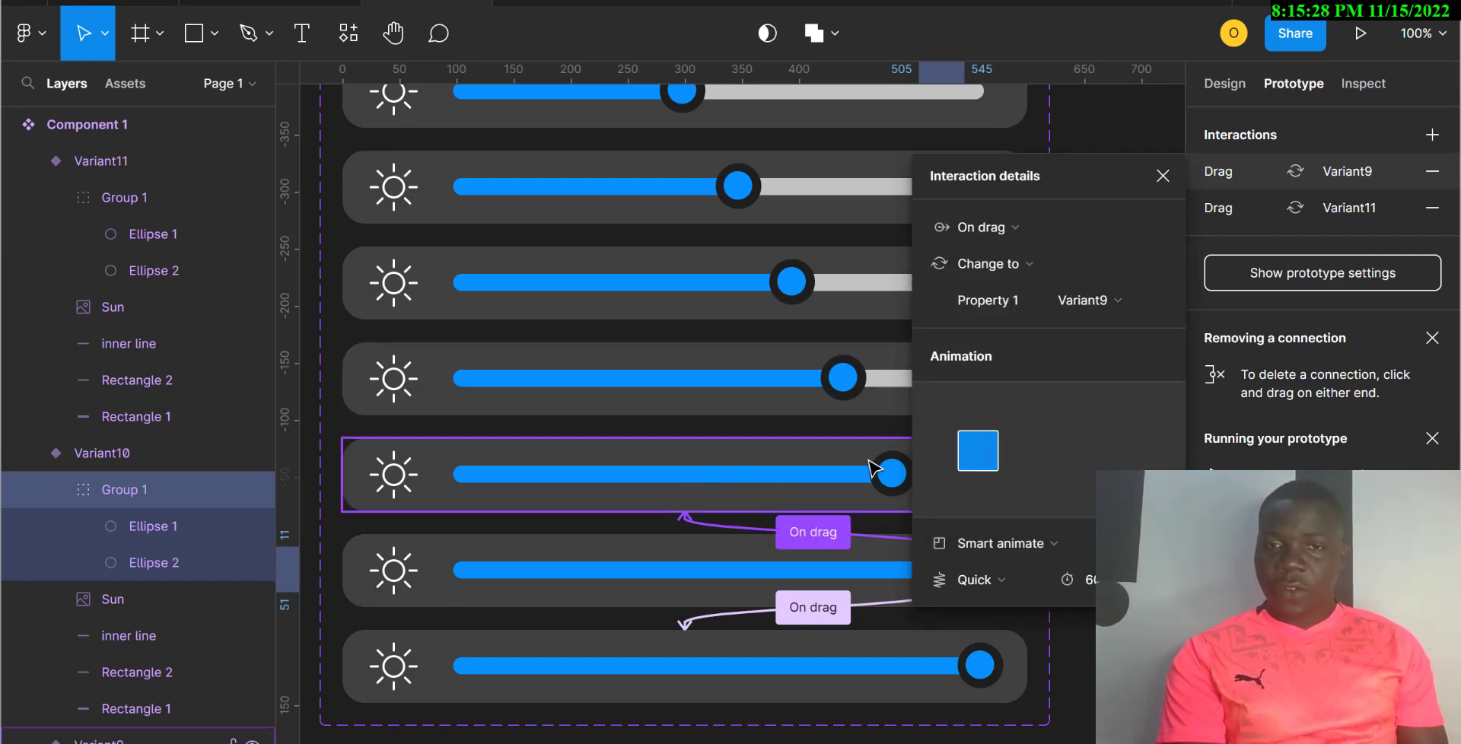
left_click(887, 478)
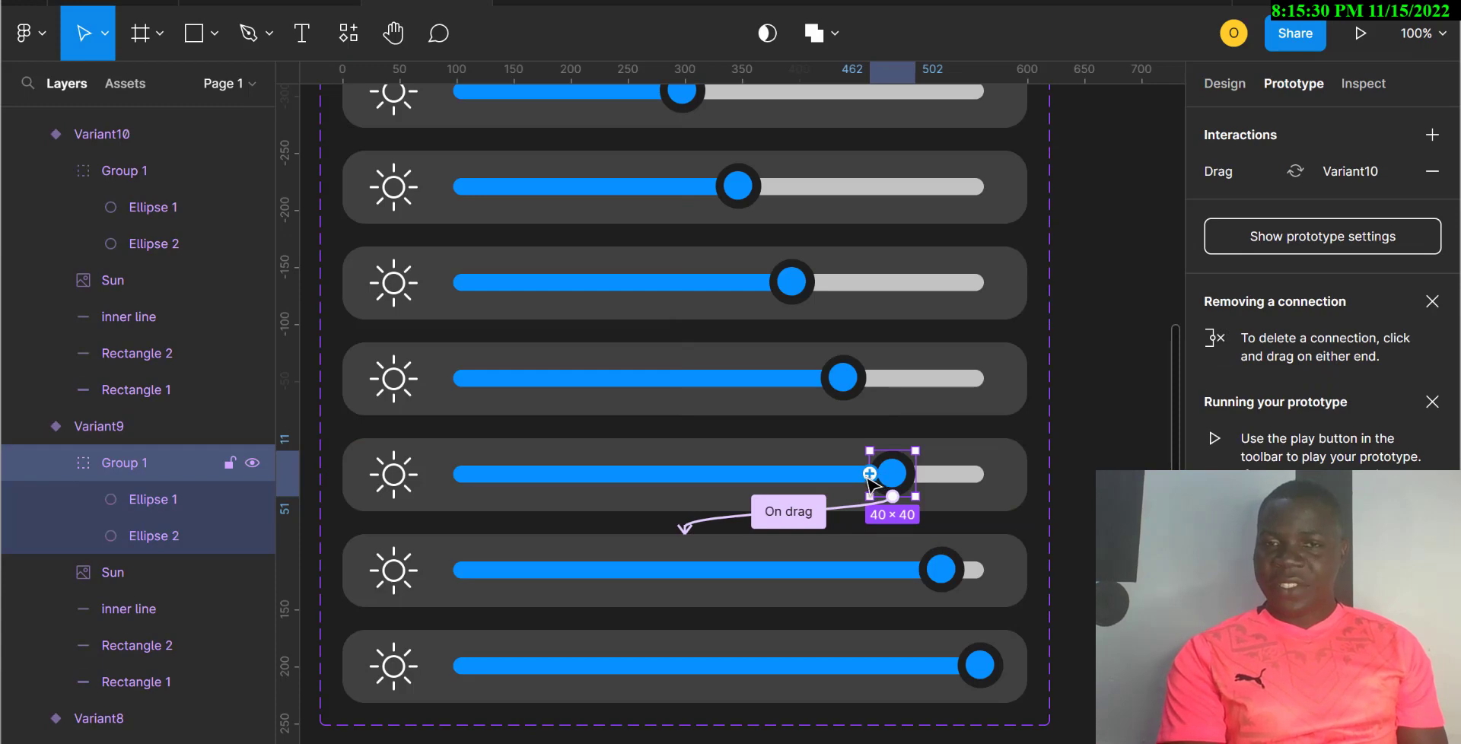
left_click_drag(869, 473, 837, 380)
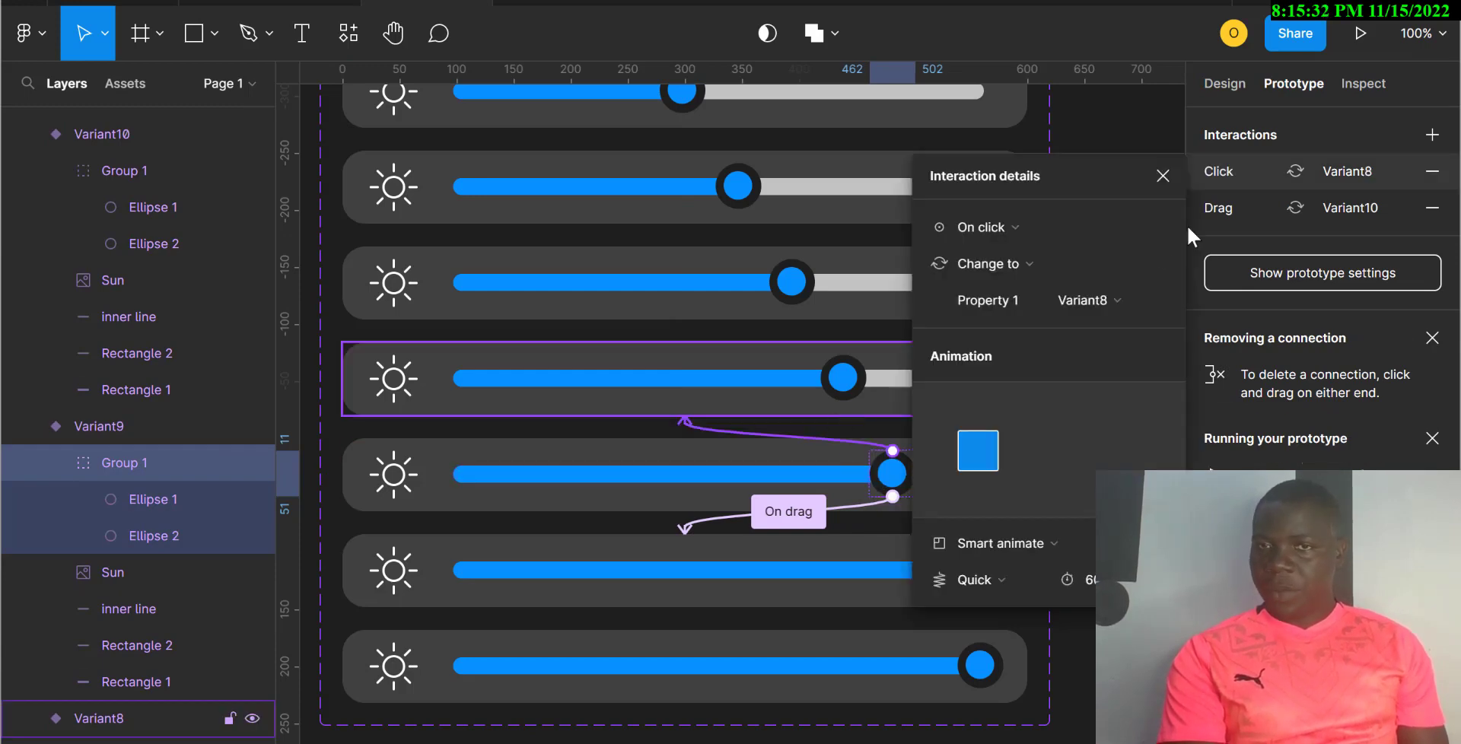
left_click(1011, 230)
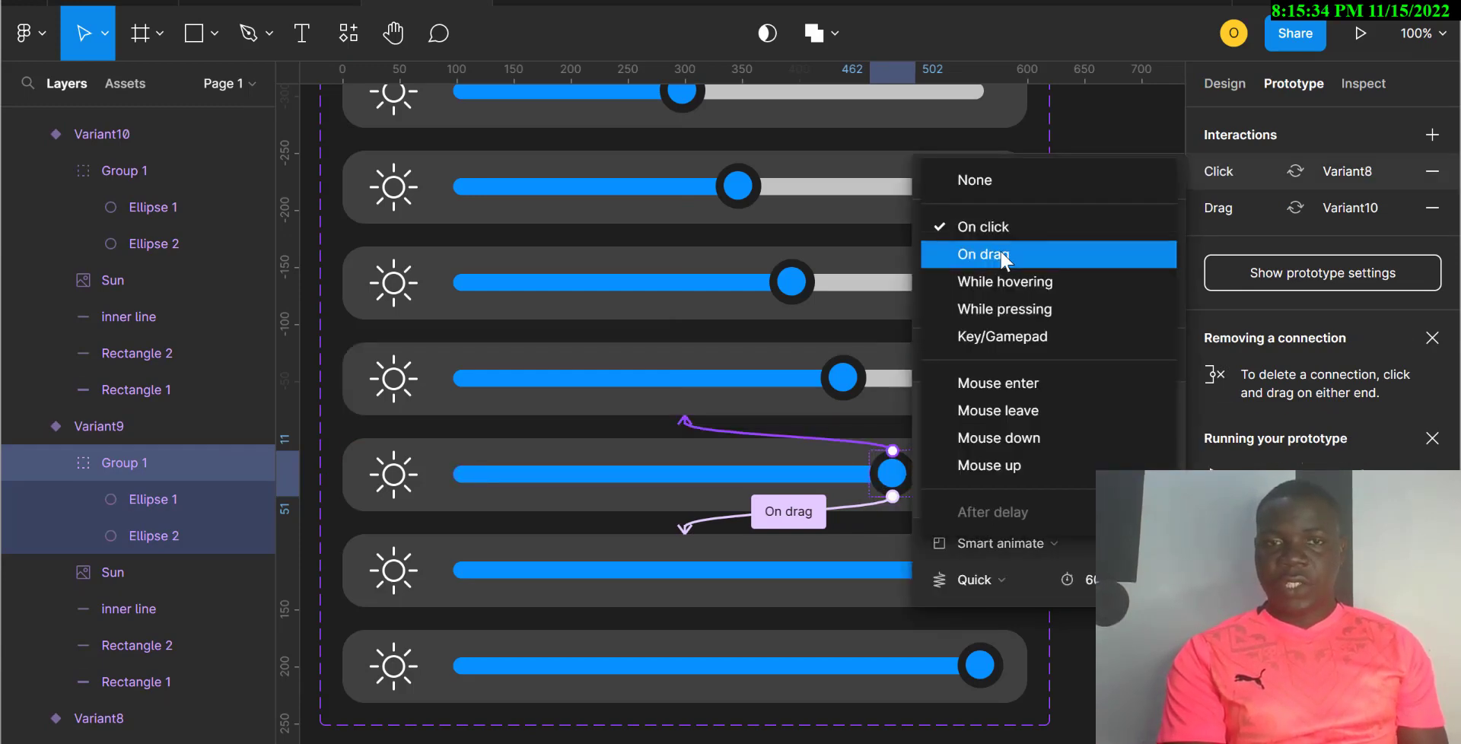
left_click(1004, 255)
Step: Link the Variant8 knob back to Variant7 with an On drag trigger
left_click(845, 379)
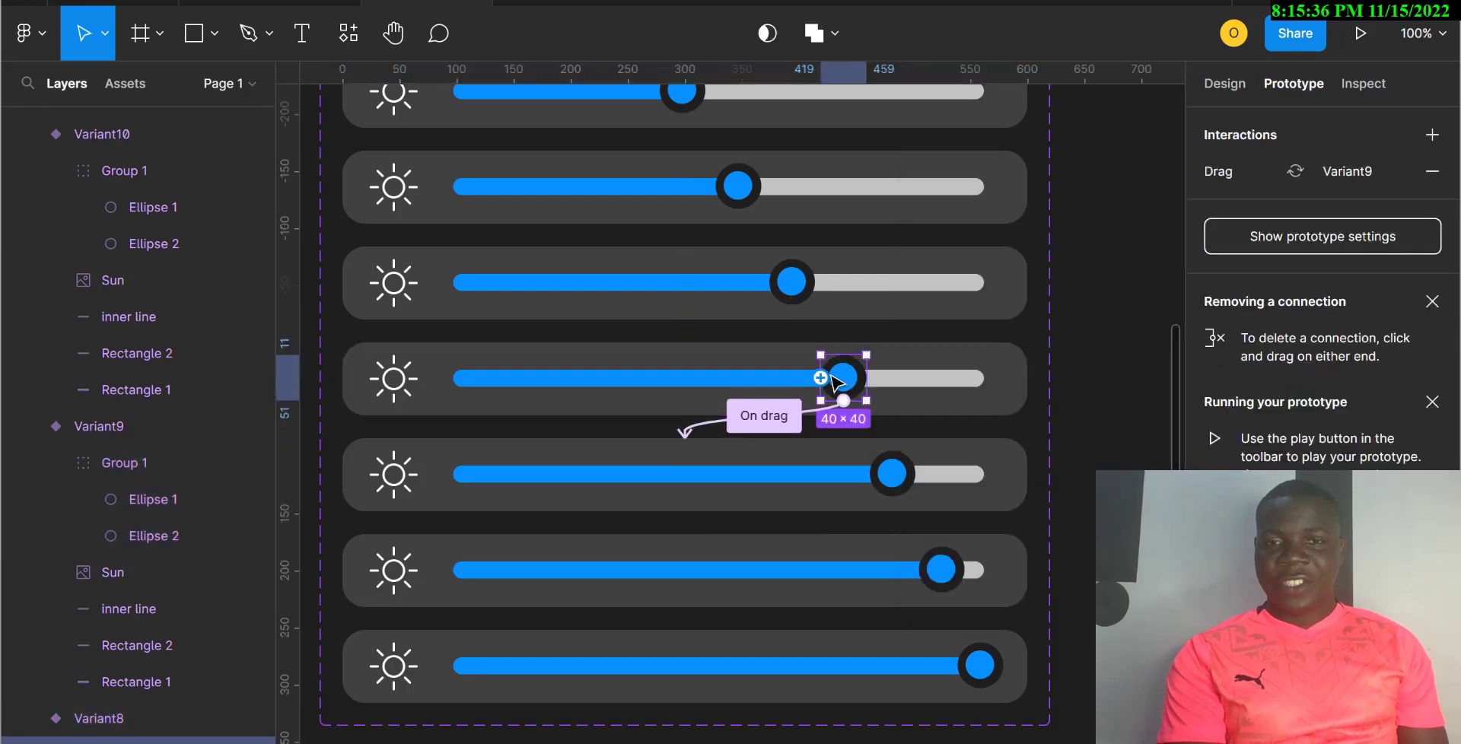
left_click_drag(821, 378, 773, 326)
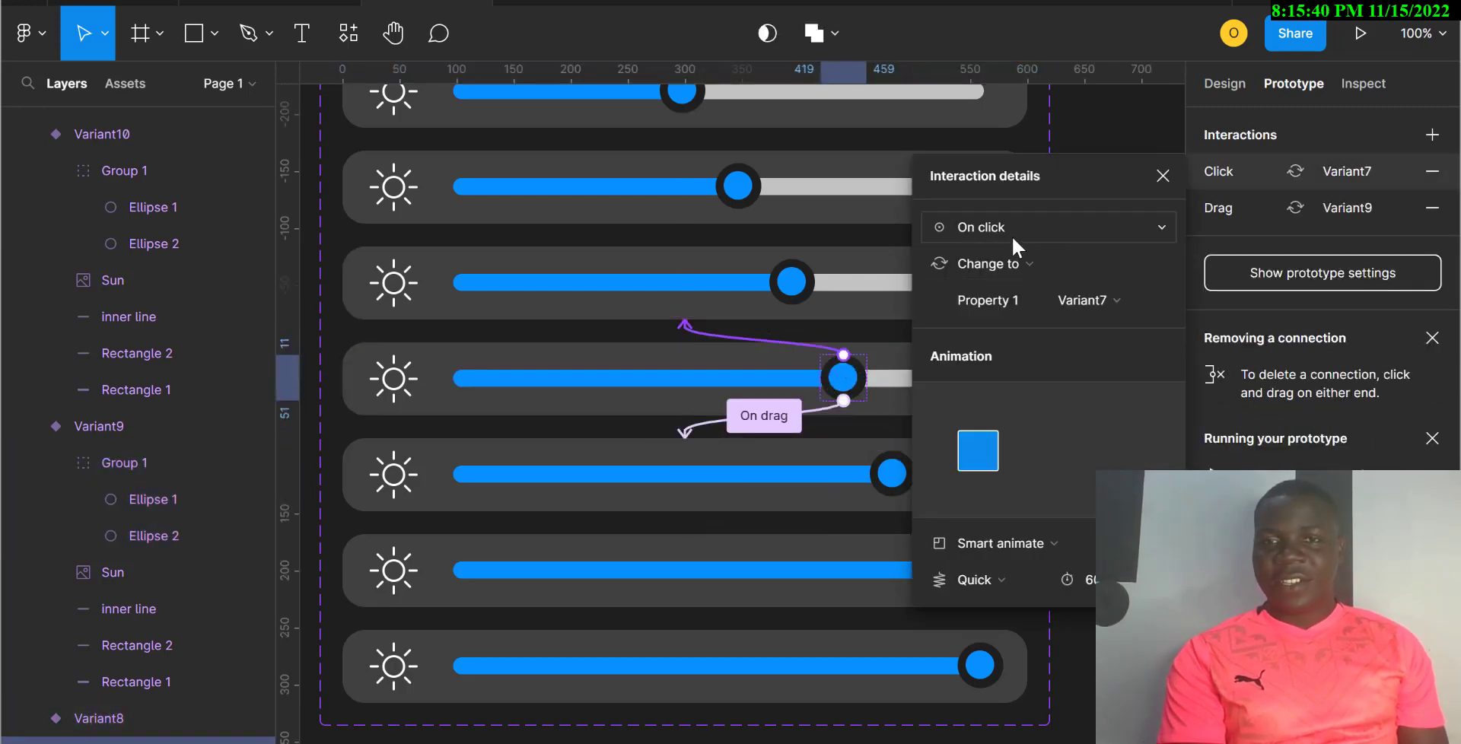
left_click(1014, 242)
left_click(992, 251)
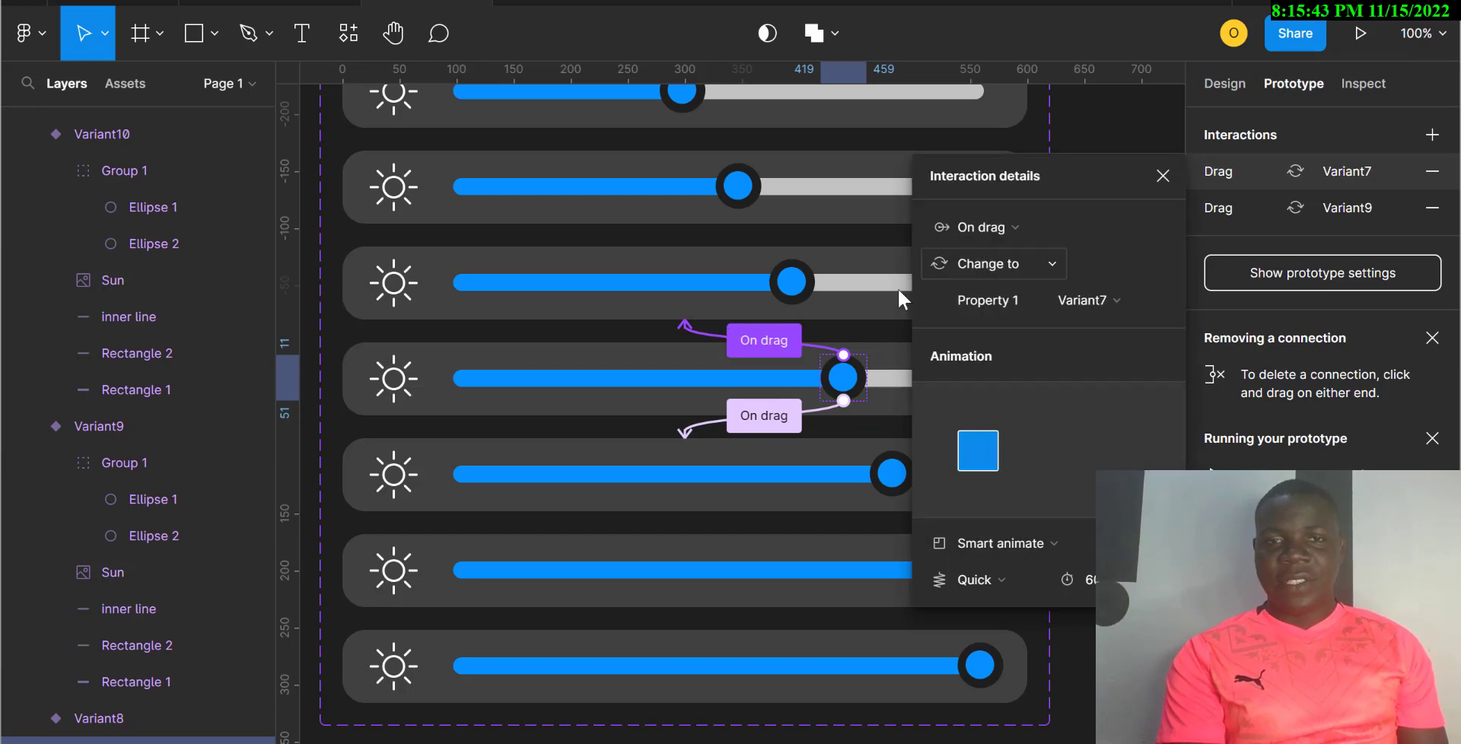
left_click(792, 289)
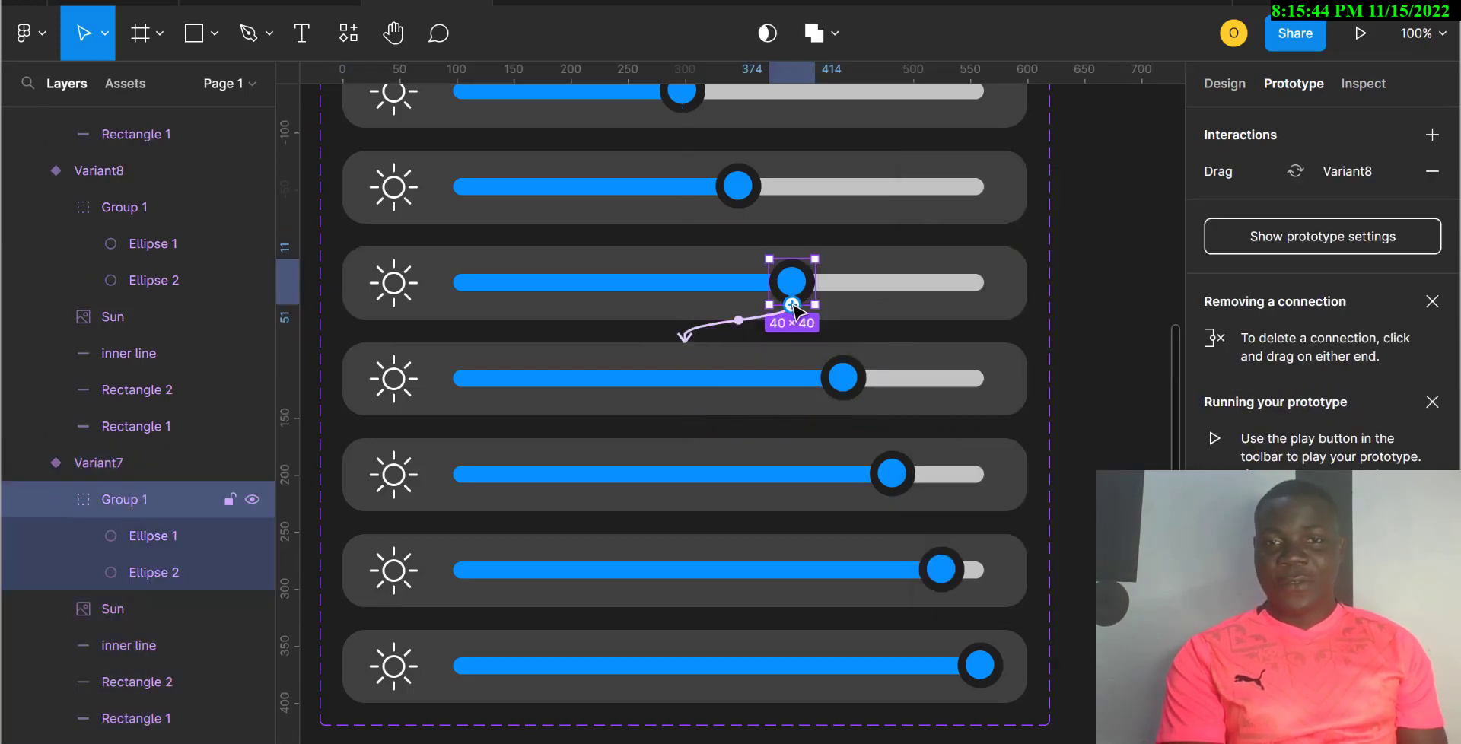
Step: Link the Variant7 knob back to Variant6 and the Variant6 knob back to Variant5, On drag
left_click_drag(792, 304, 683, 222)
left_click(988, 233)
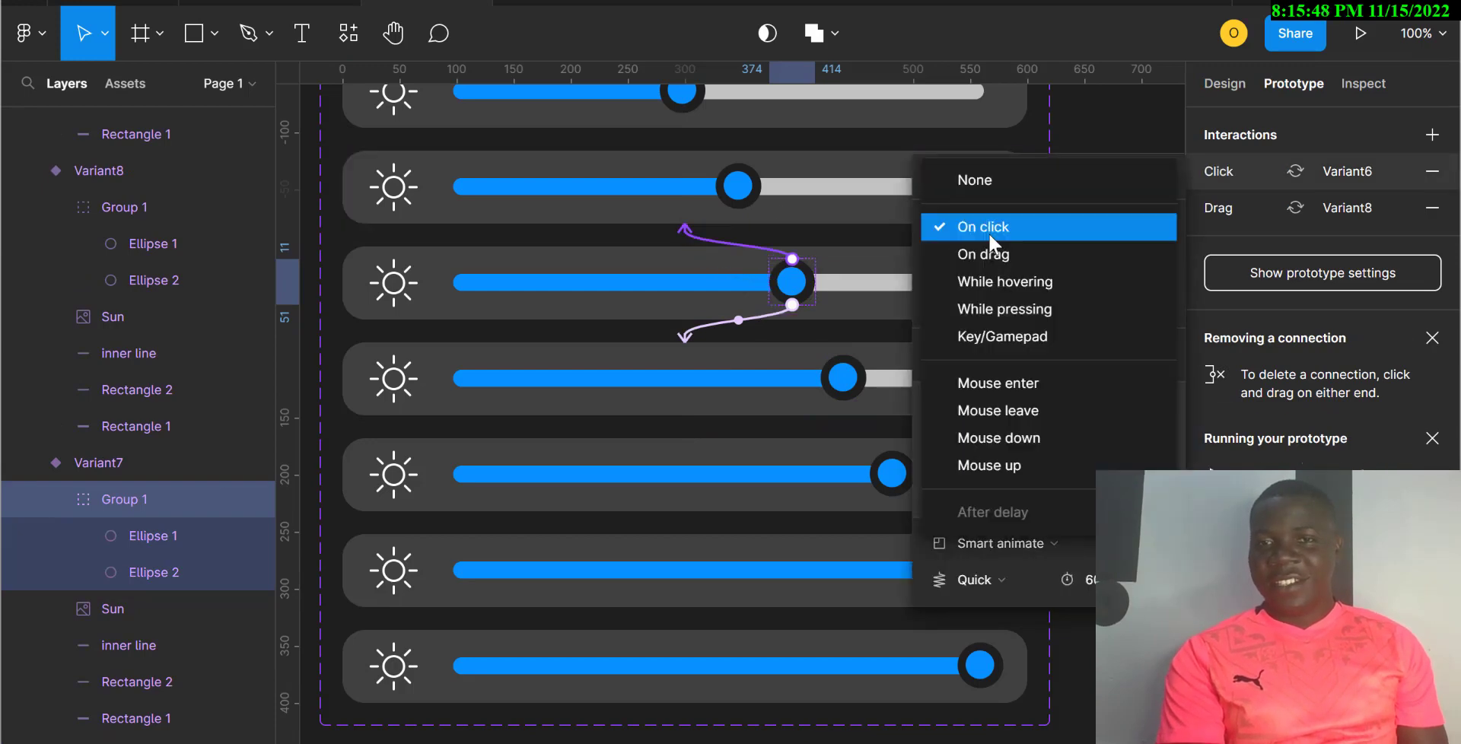
left_click(993, 260)
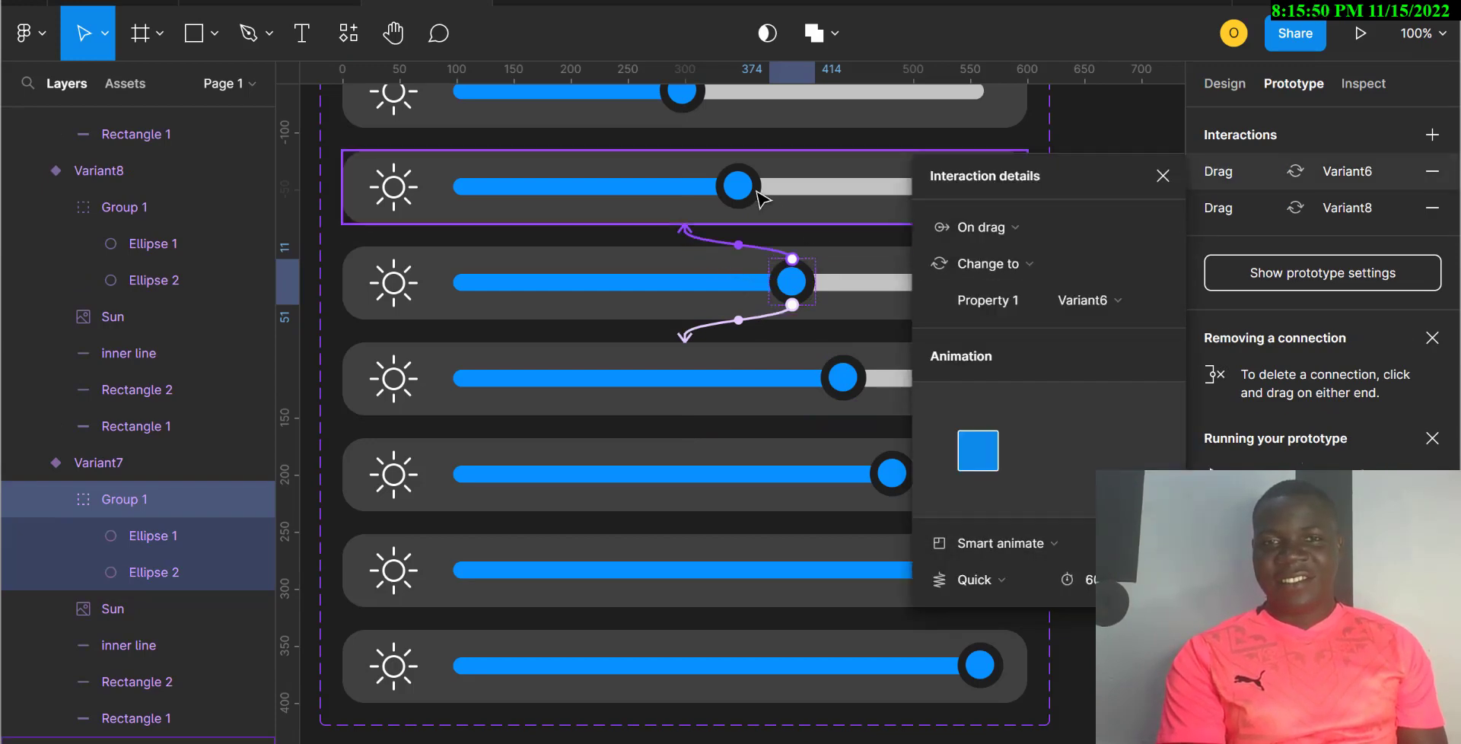
left_click(753, 194)
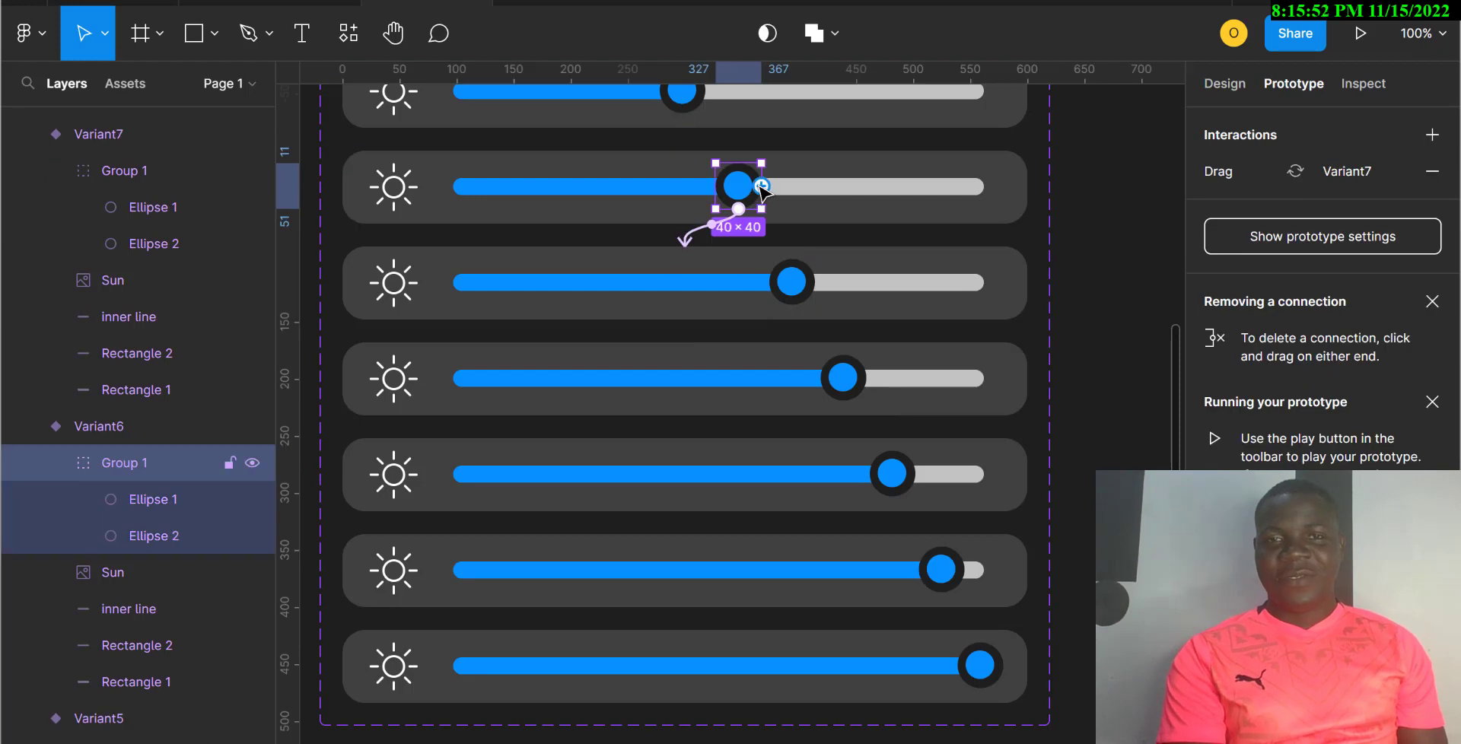
left_click_drag(760, 186, 629, 137)
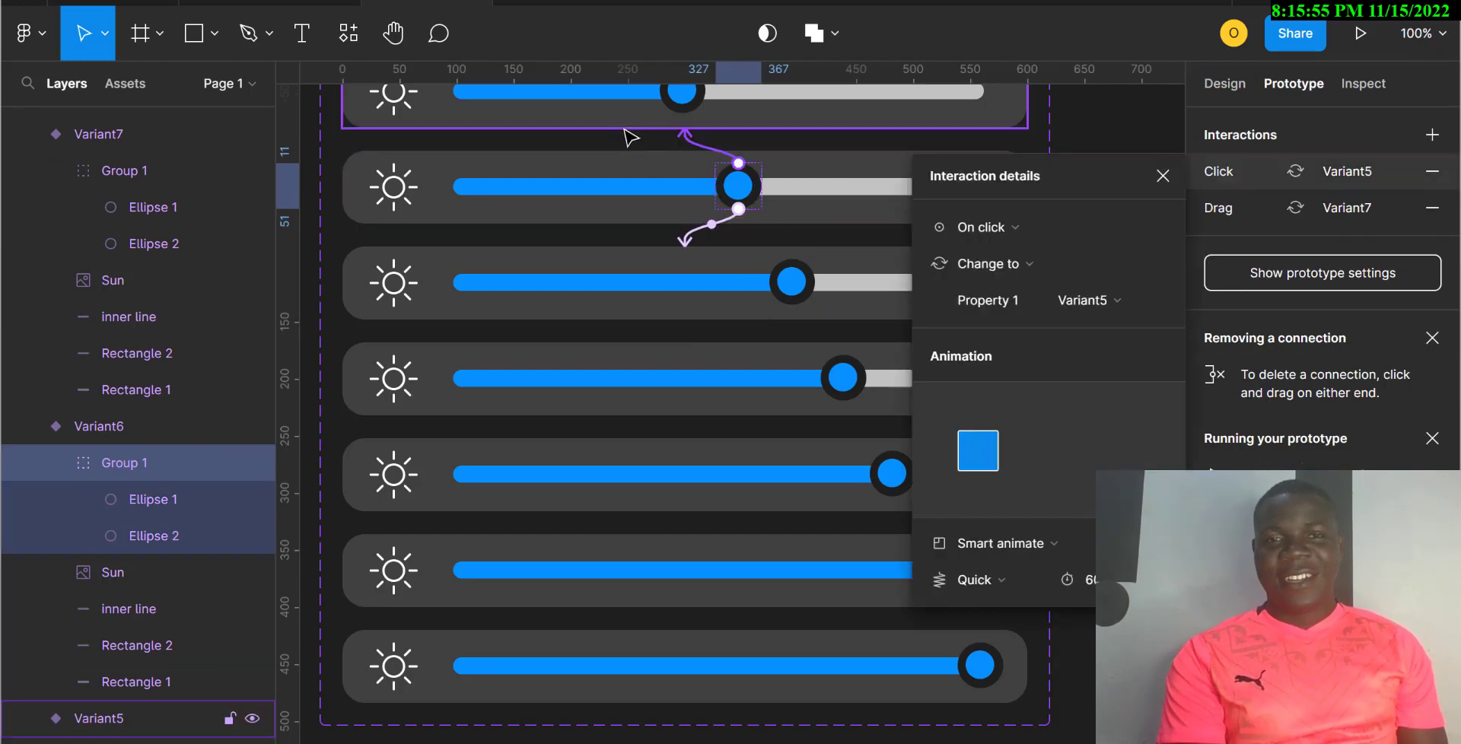
left_click(995, 229)
left_click(992, 255)
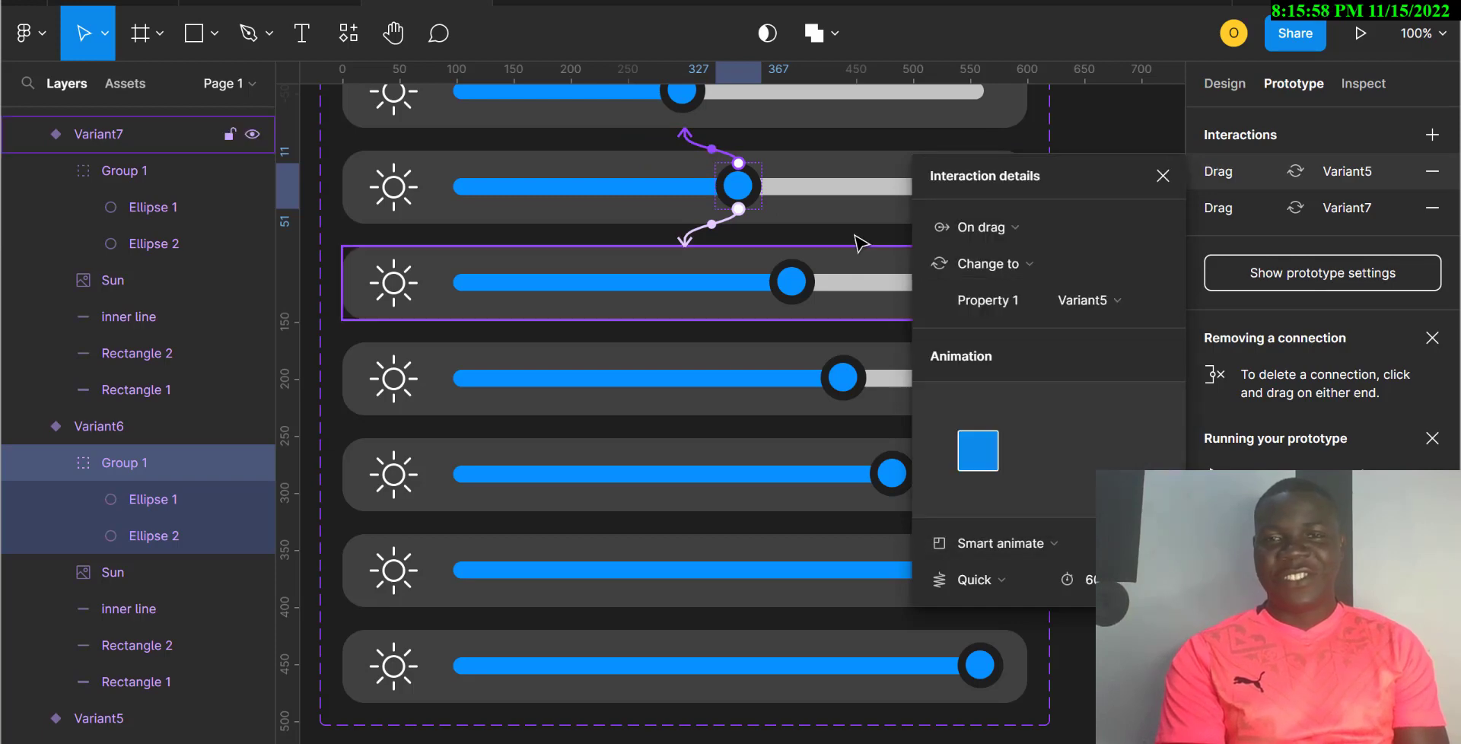
Step: Link the Variant5 knob back to Variant4 On drag, and connect Variant4's knob to Variant3
scroll(860, 240, "up", 4)
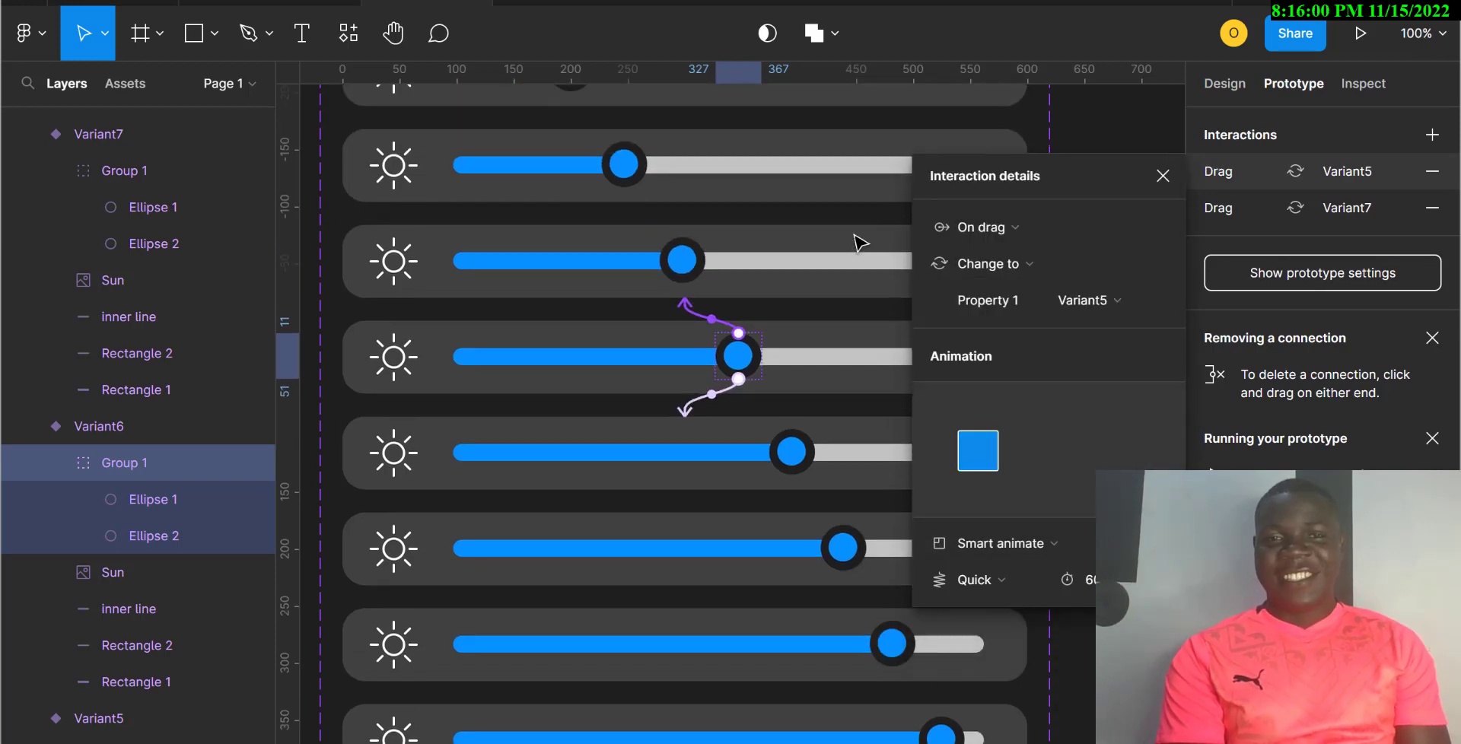
left_click(683, 274)
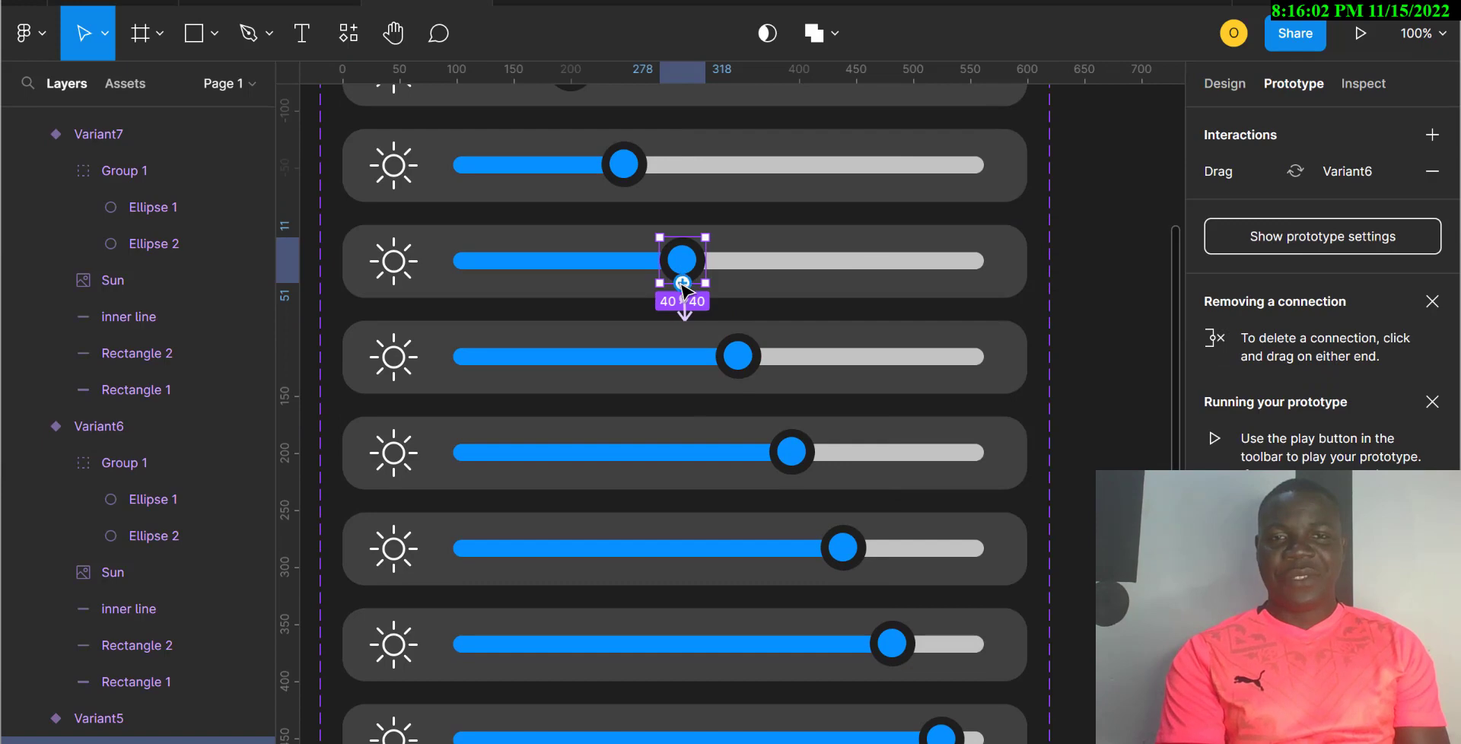
left_click_drag(682, 288, 590, 203)
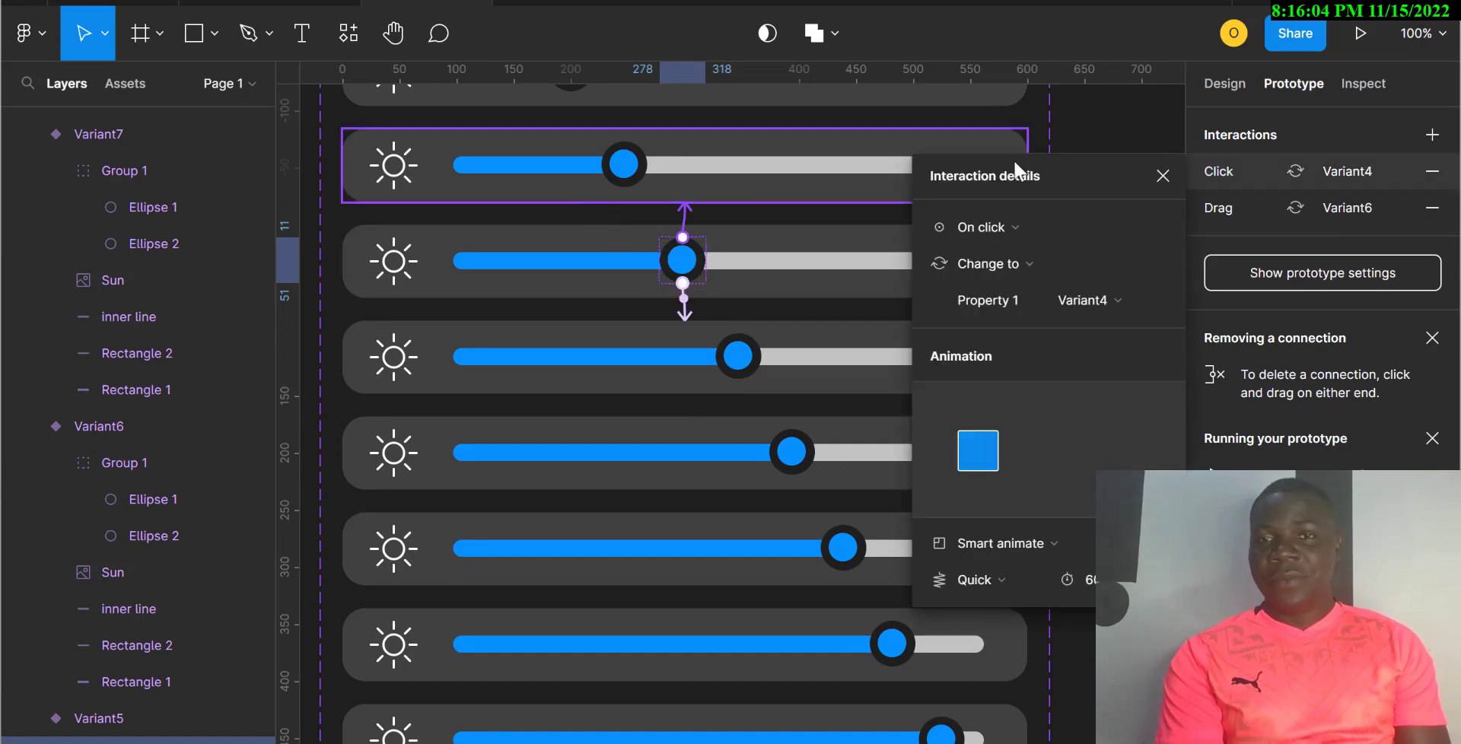
left_click(1020, 218)
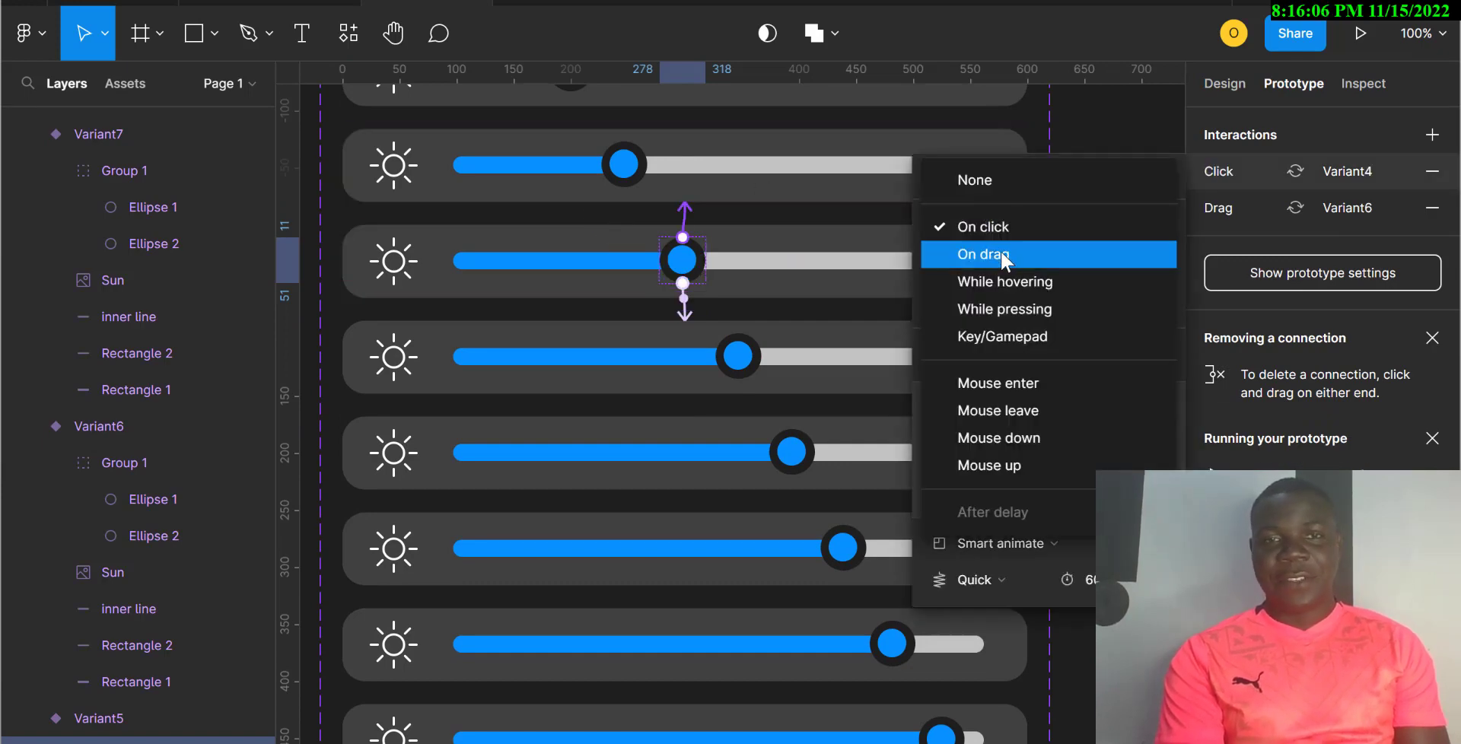
left_click(1002, 252)
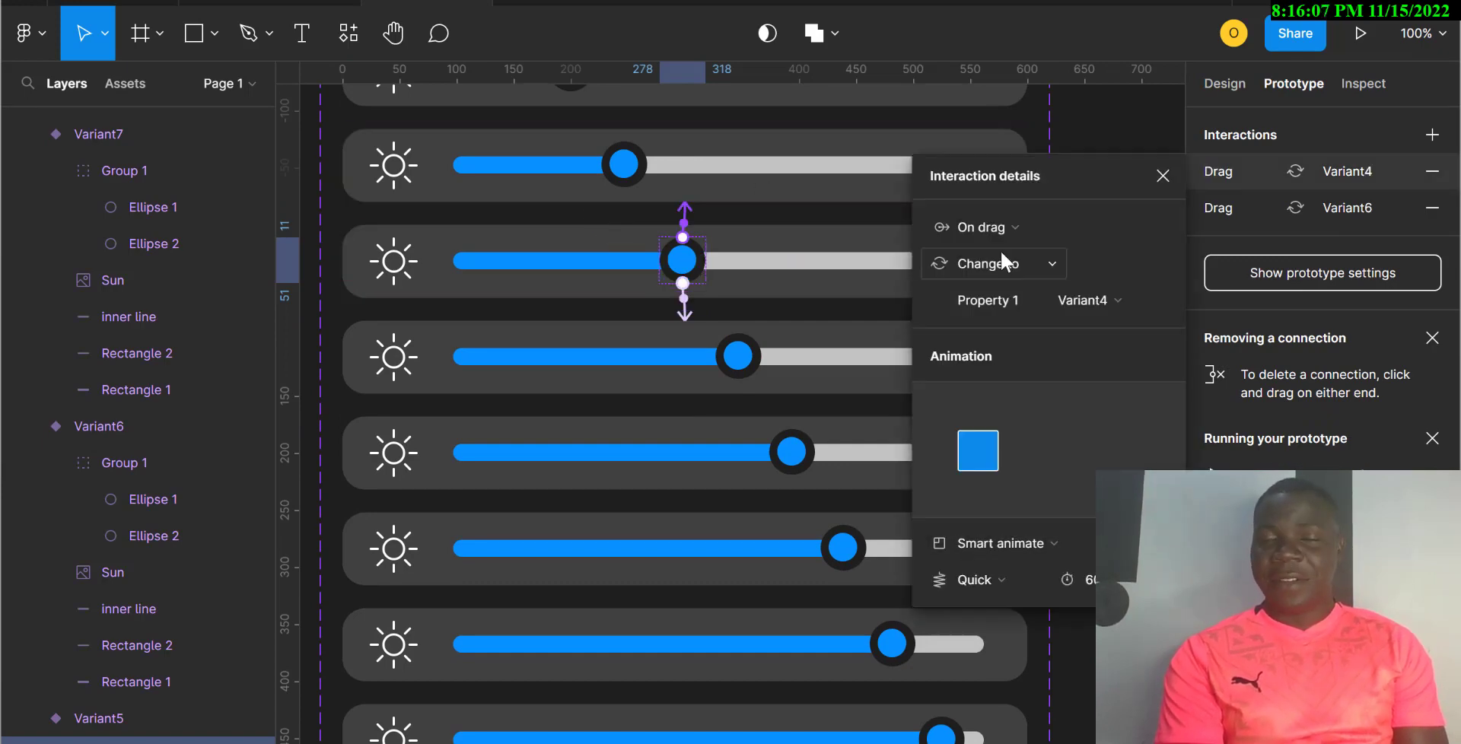
left_click(624, 166)
left_click_drag(603, 166, 632, 96)
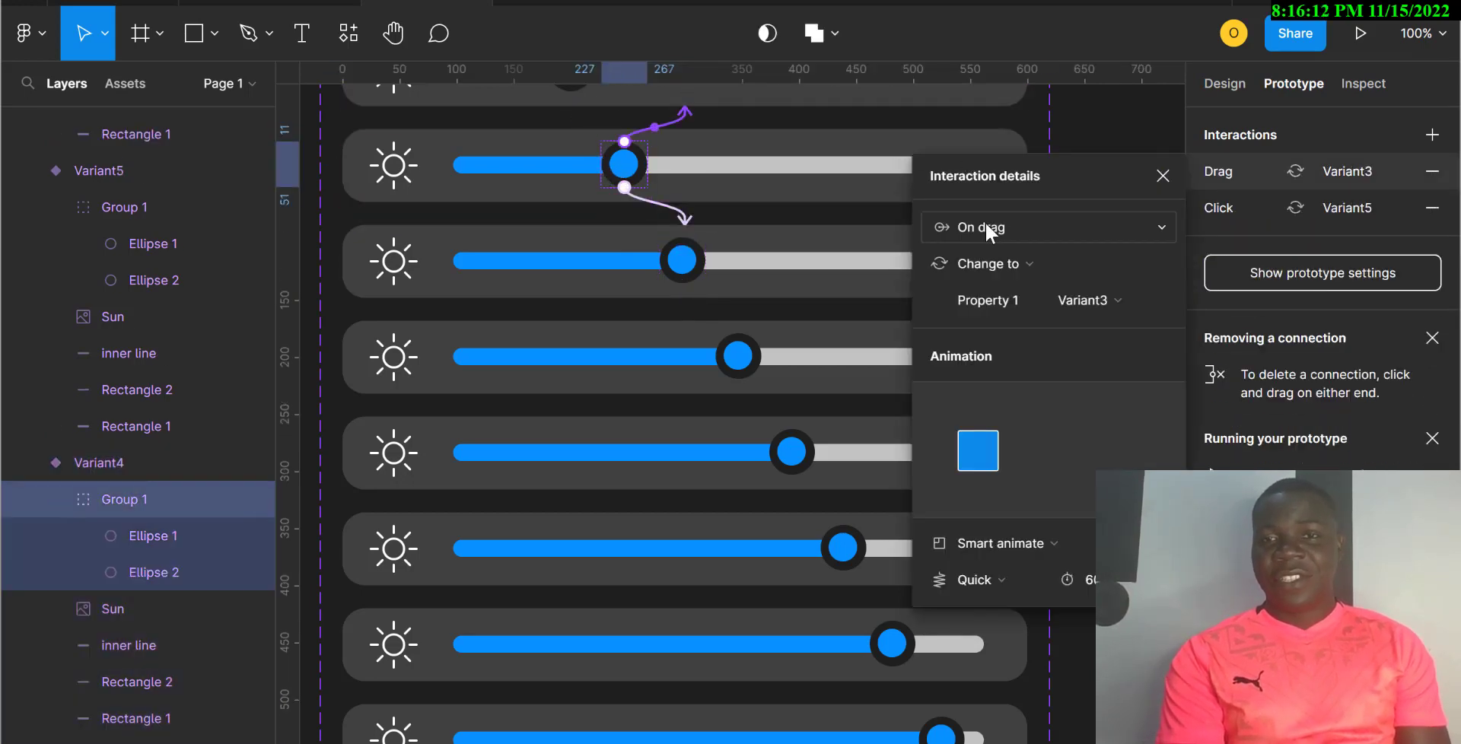
Step: Link the Variant3 knob back to Variant2 with an On drag trigger
scroll(753, 243, "up", 1)
scroll(753, 244, "up", 4)
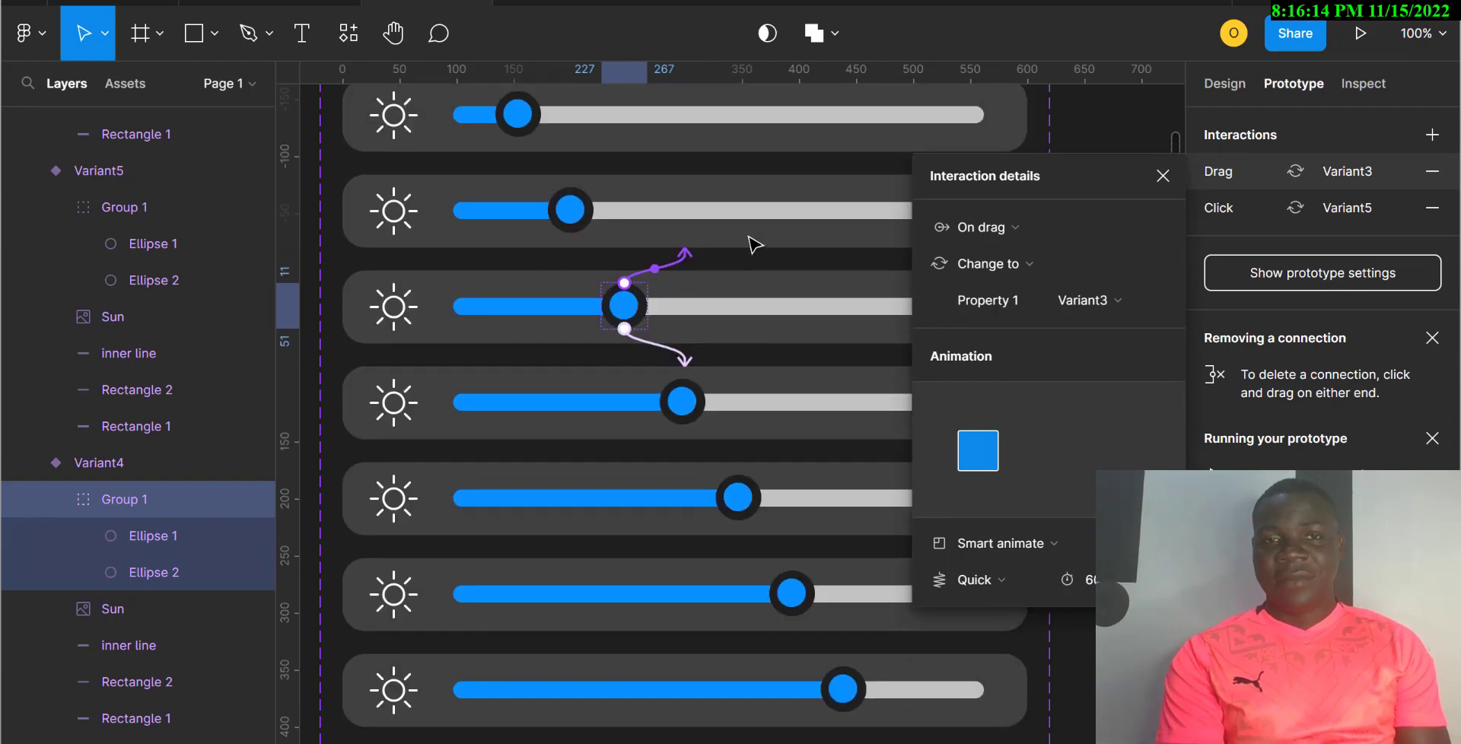
left_click(569, 213)
left_click_drag(553, 211, 555, 156)
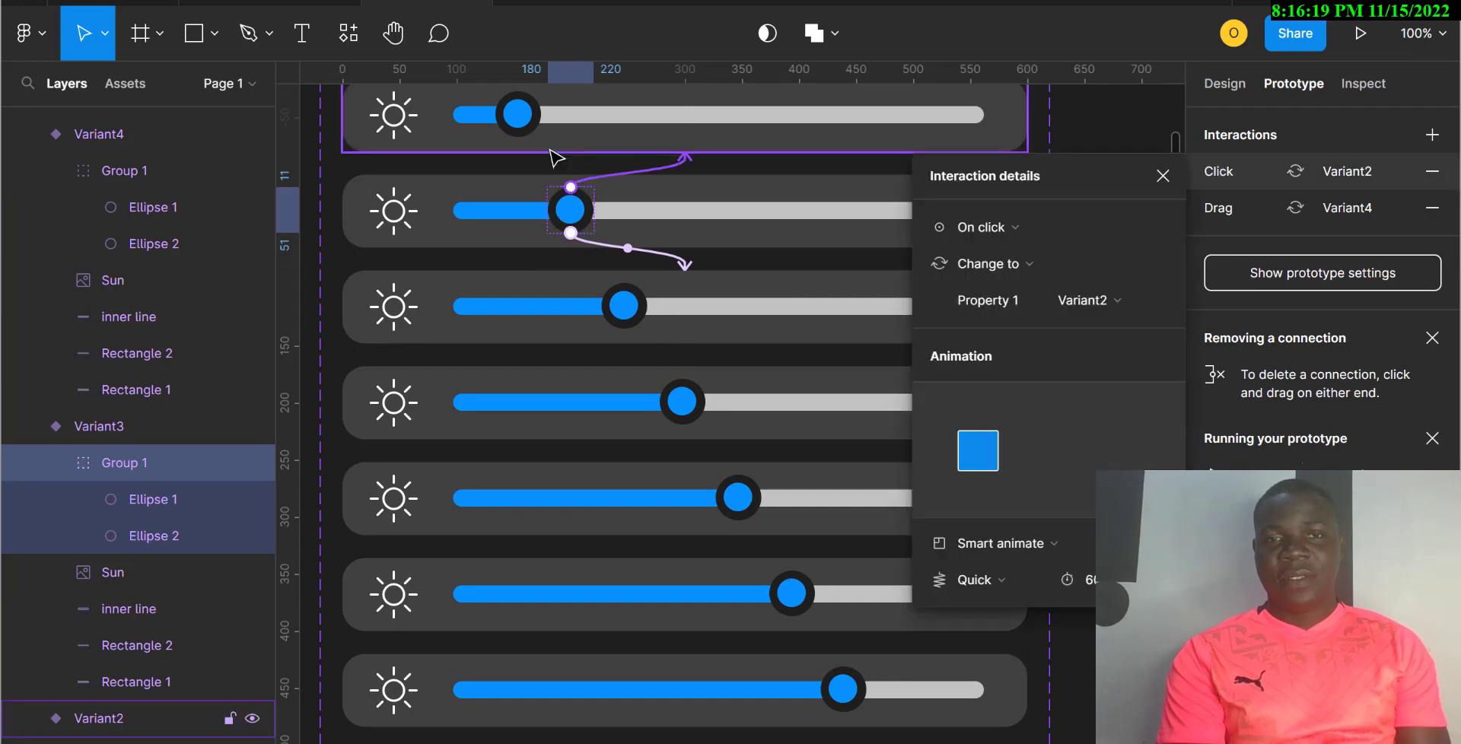
left_click(985, 227)
left_click(981, 251)
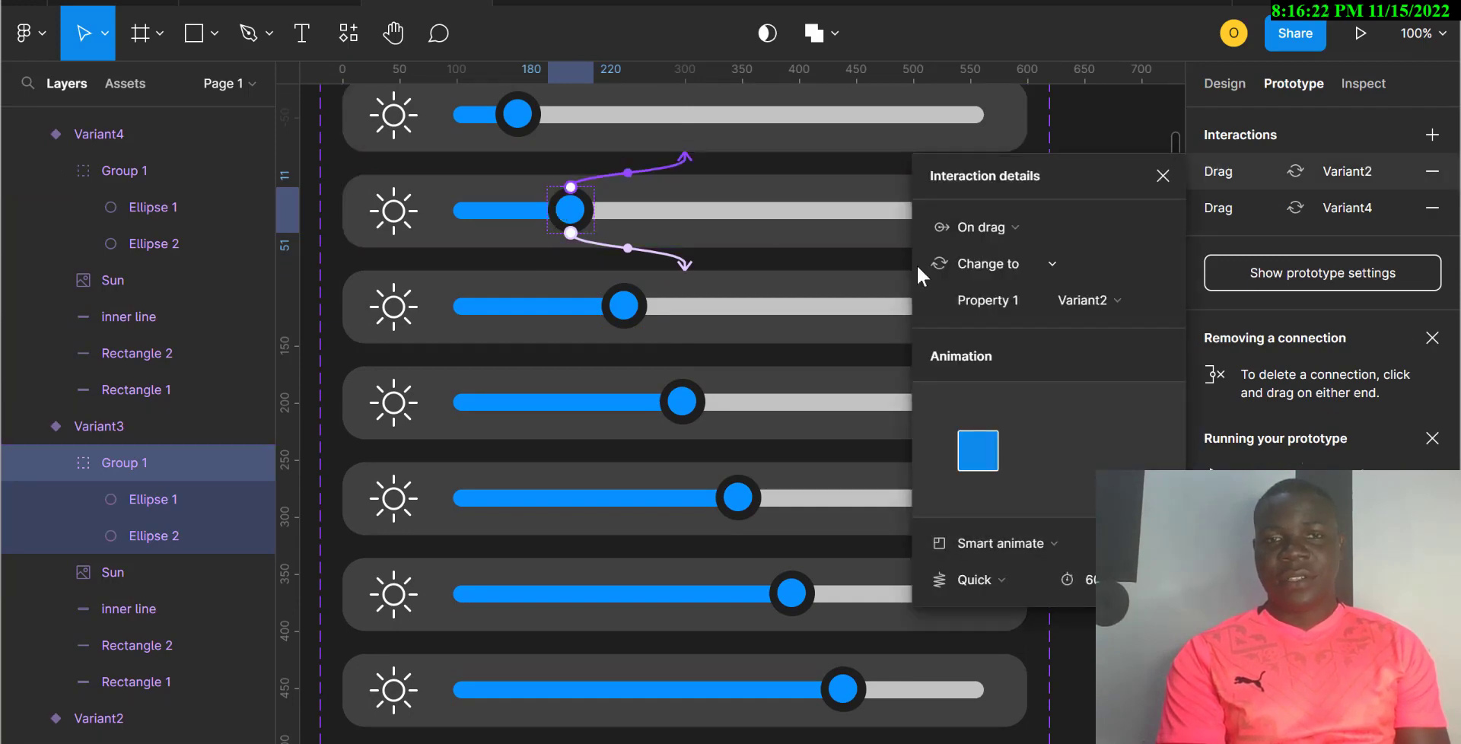
Step: Check that the Variant4 knob's drag link points to Variant3
left_click(622, 305)
left_click(624, 306)
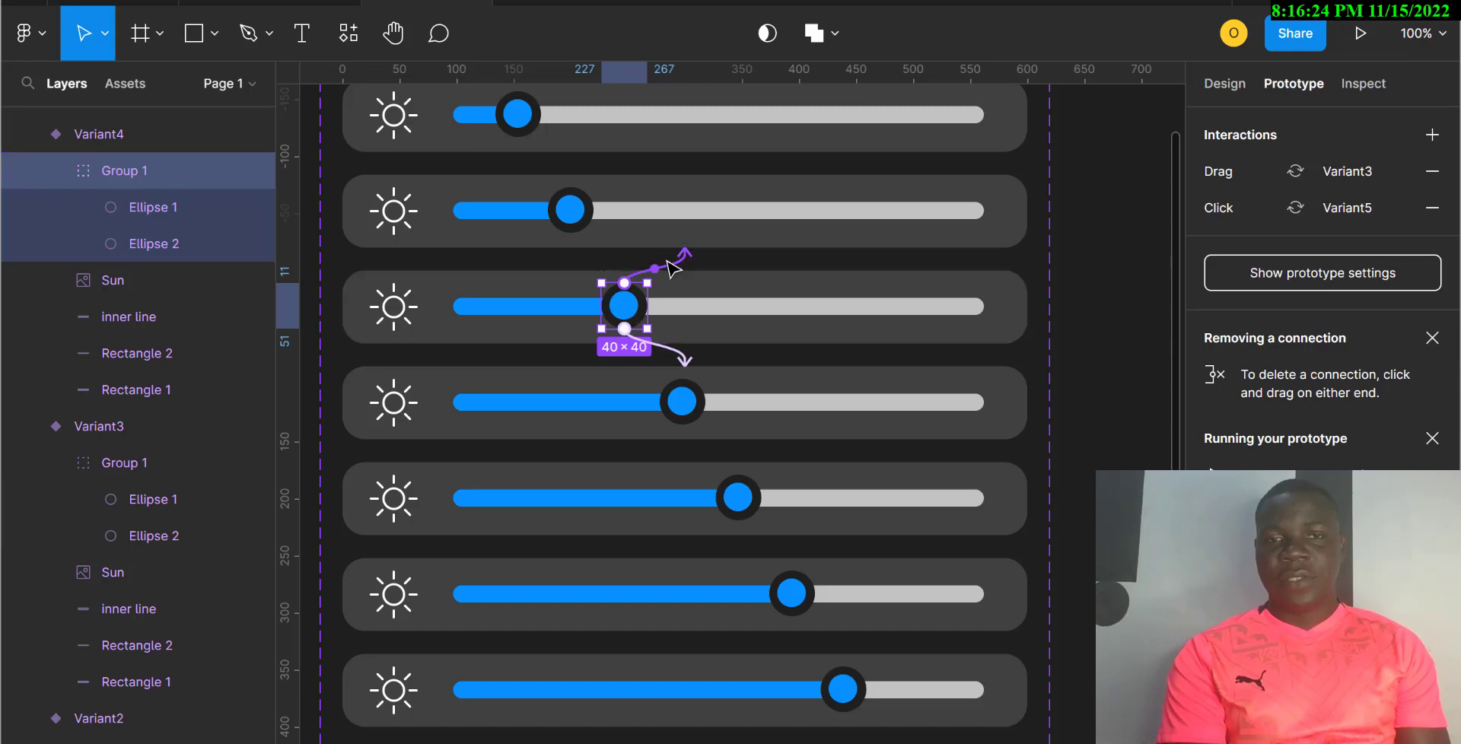
left_click(669, 268)
Step: Connect the Variant2 knob back to Default with an On drag trigger, then zoom out to 50%
scroll(670, 268, "up", 5)
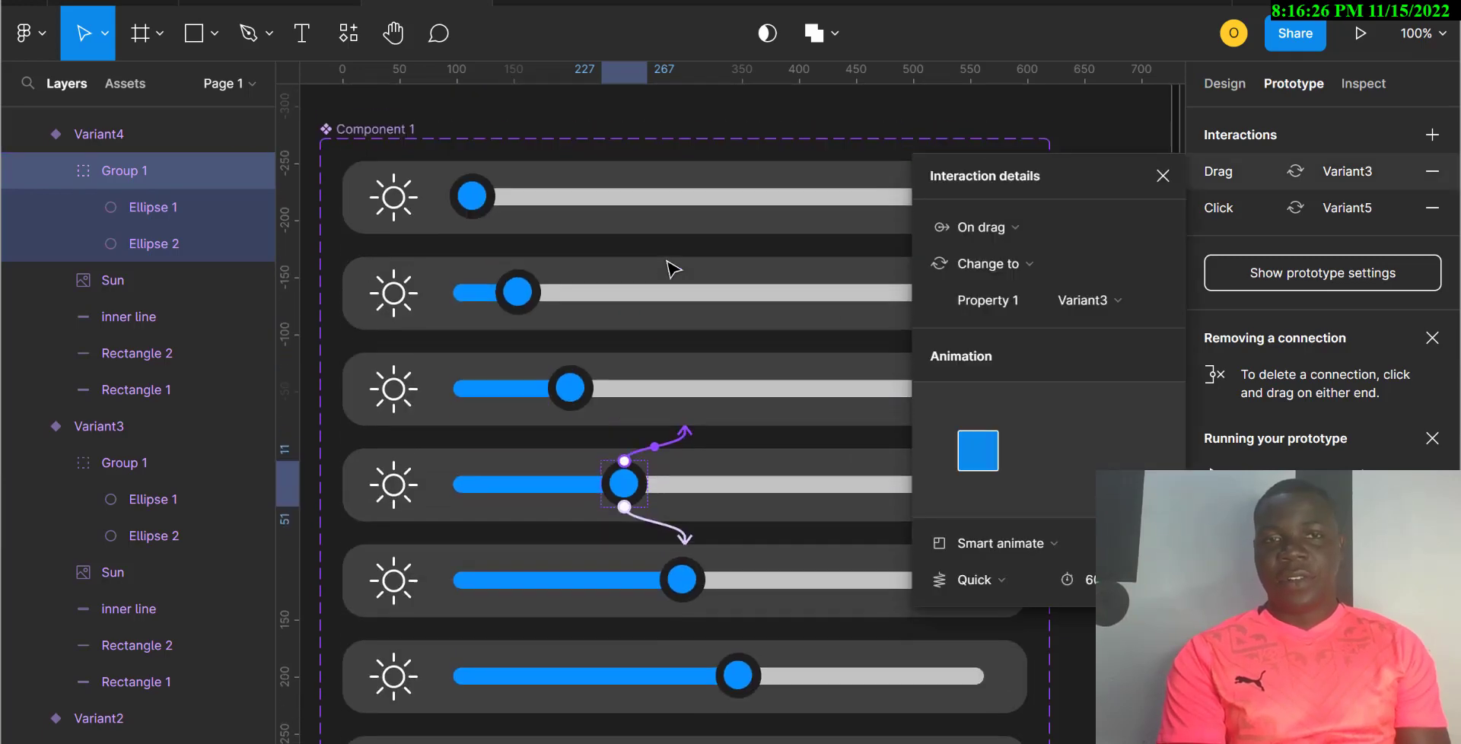
left_click(528, 305)
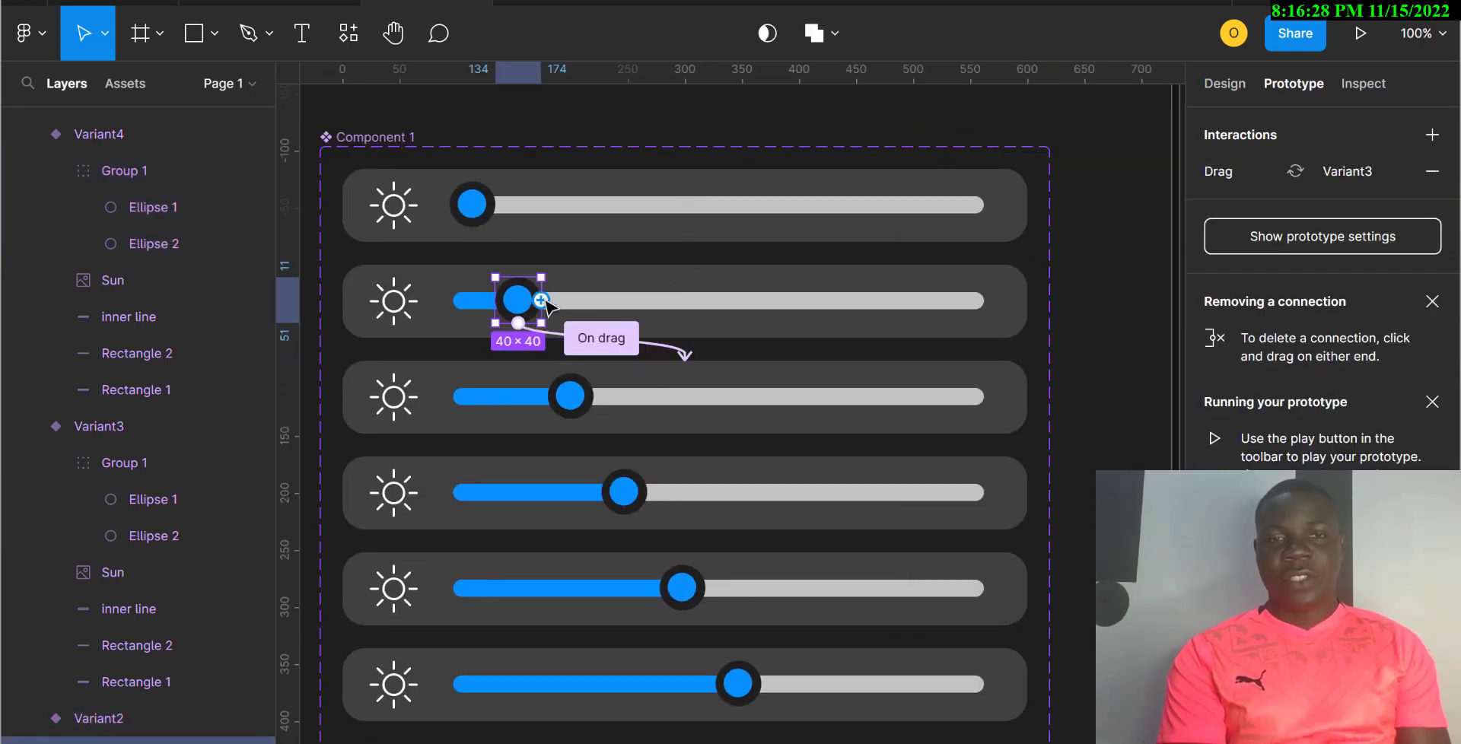
left_click_drag(541, 300, 595, 242)
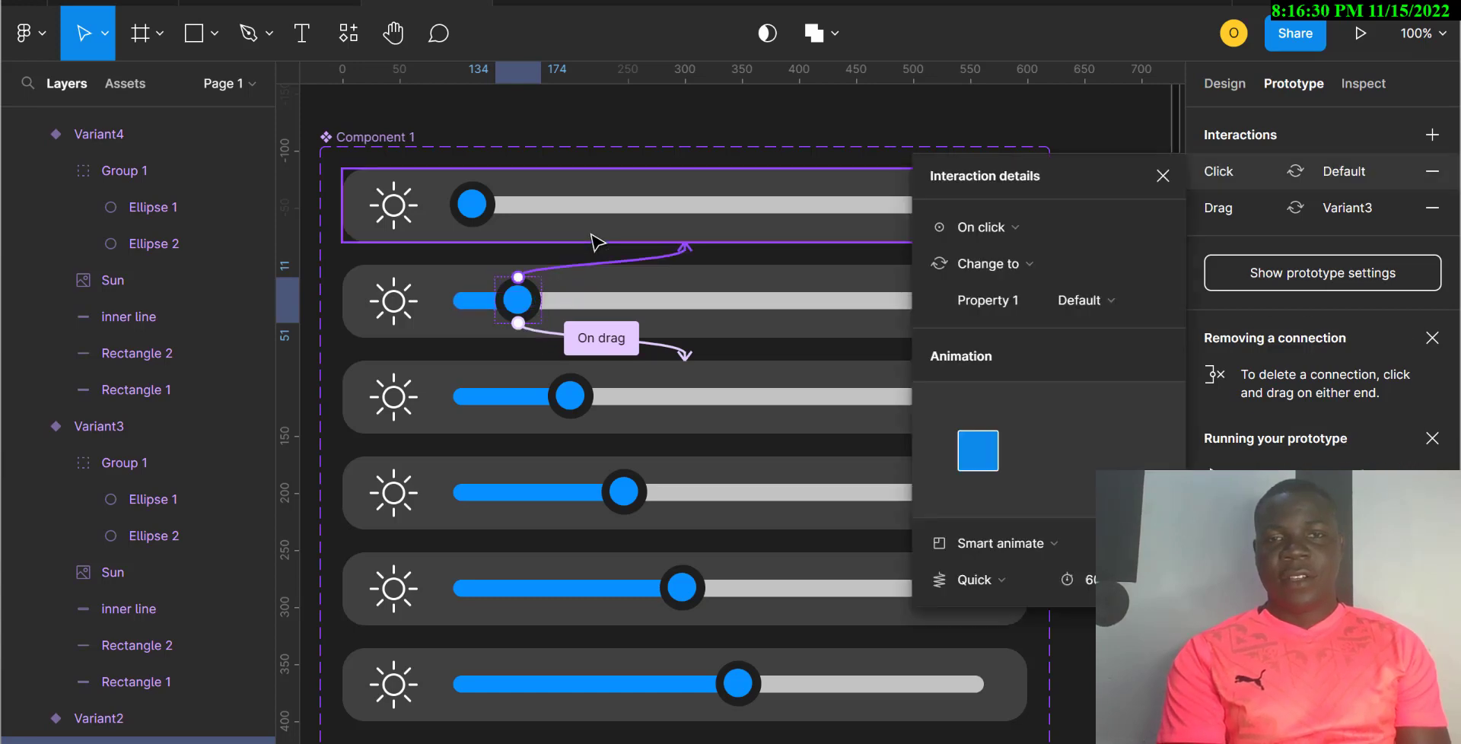
left_click(982, 227)
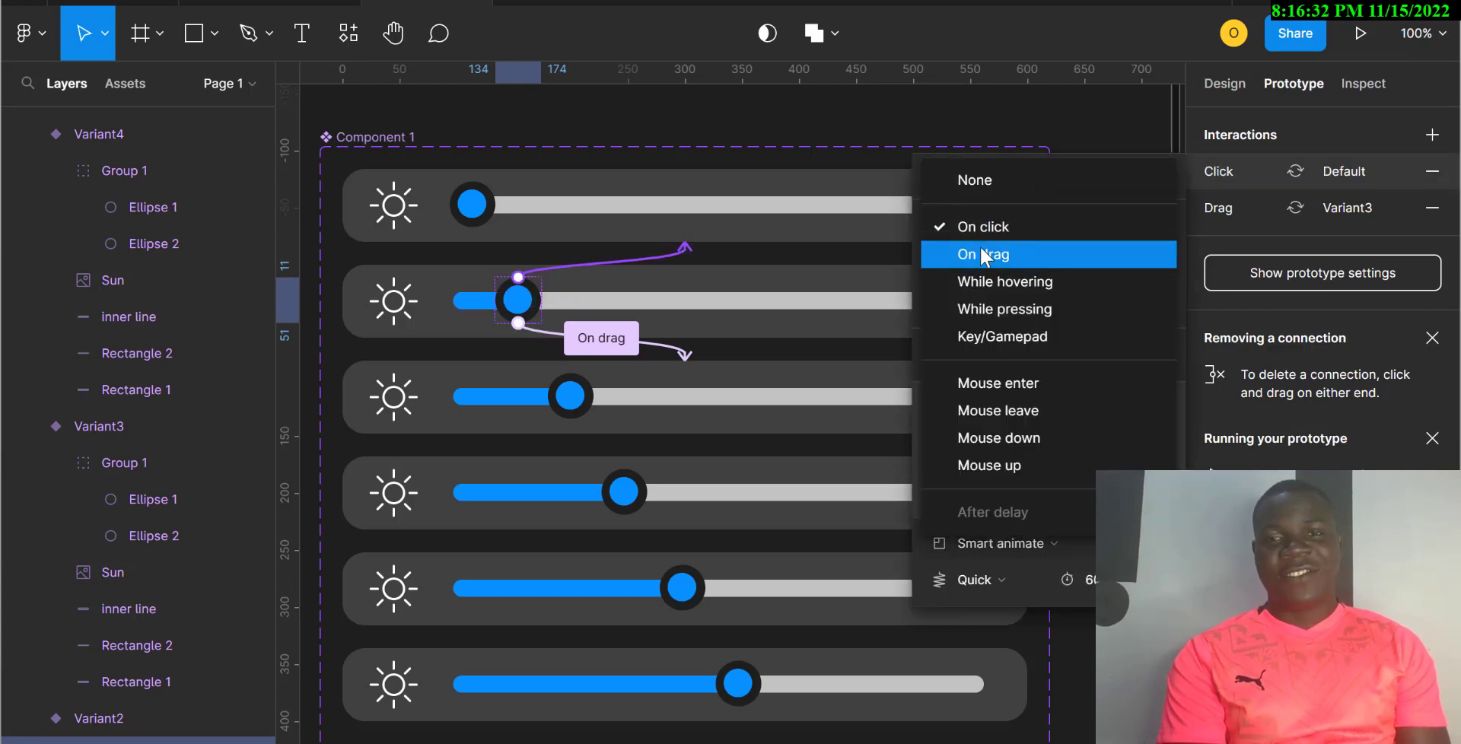
left_click(983, 255)
scroll(724, 329, "right", 5)
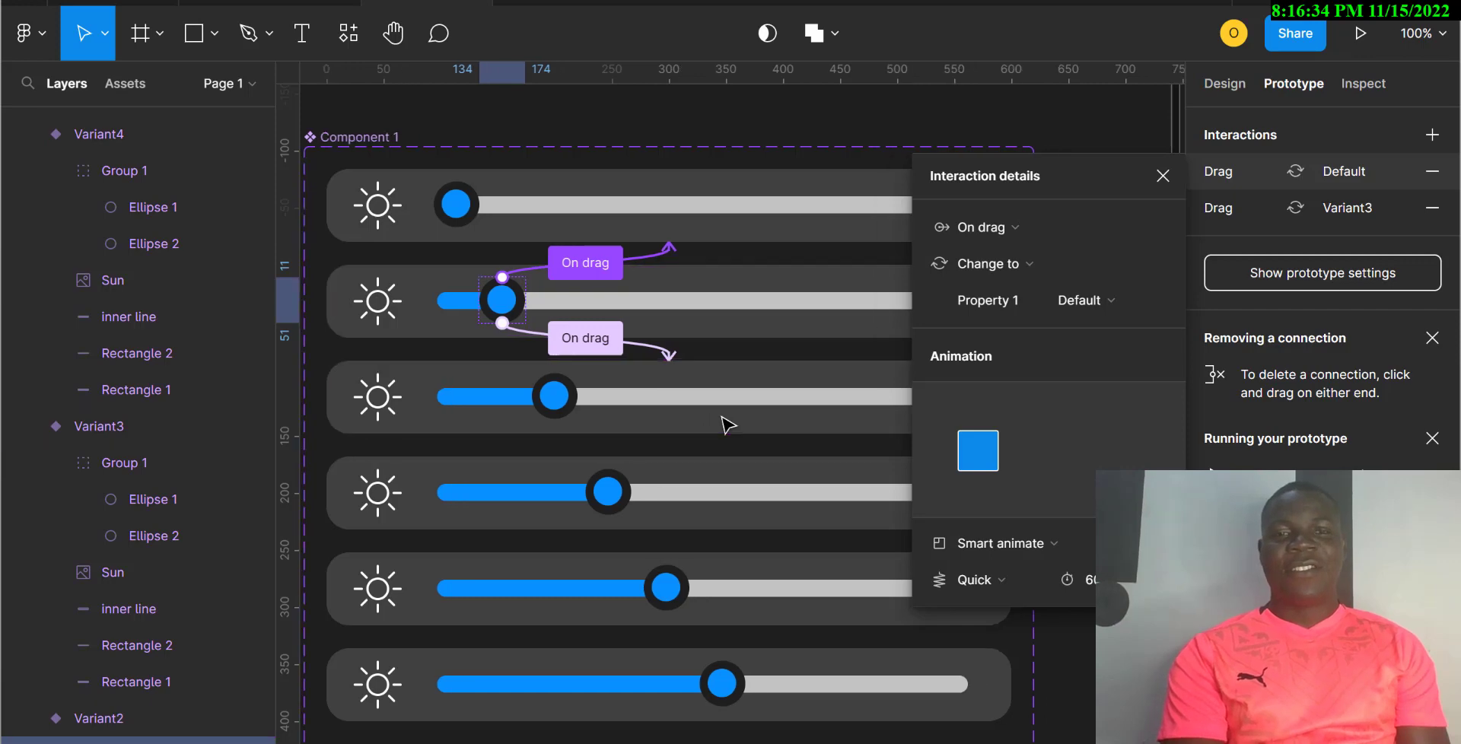
key("minus")
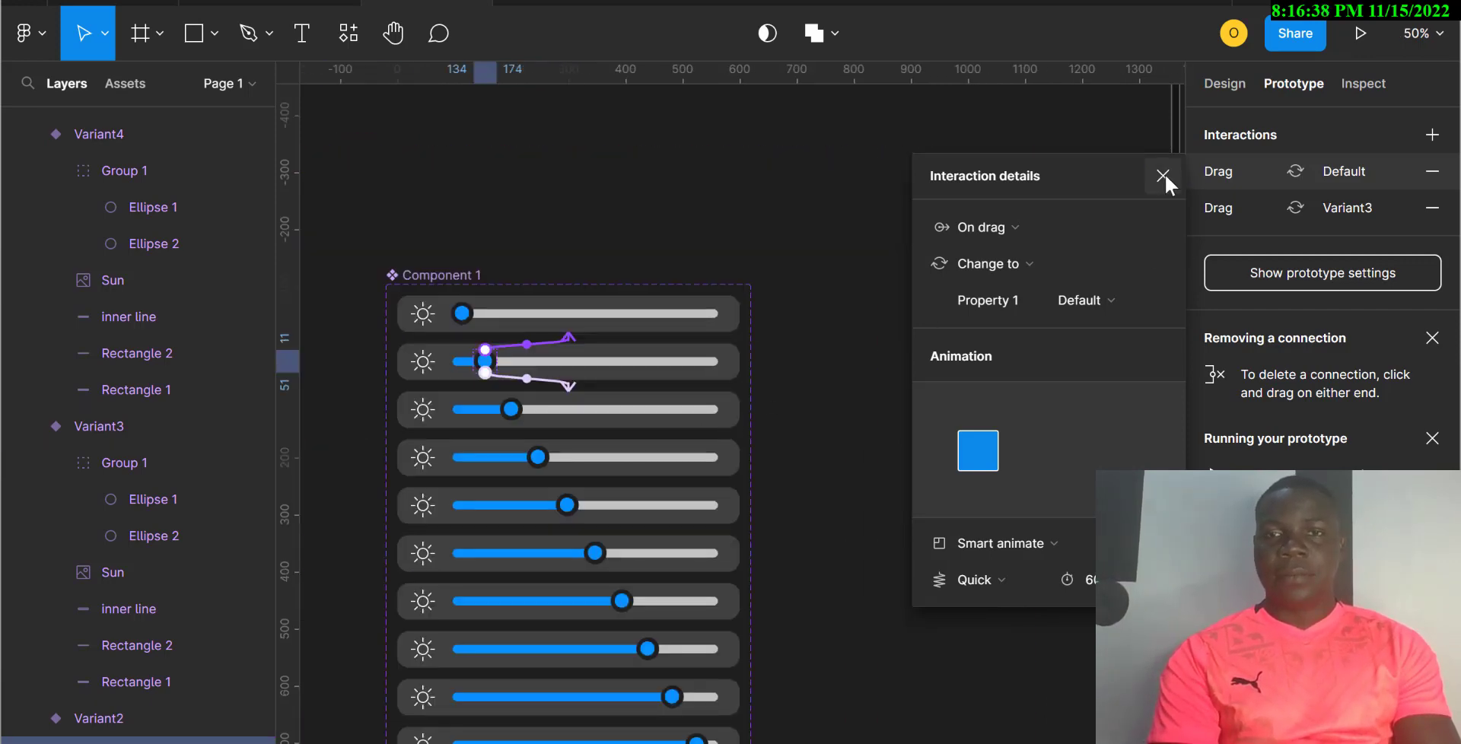
Step: Draw Frame 1 (1166×172) beside the set and drop a Component 1 slider instance into it
left_click(882, 193)
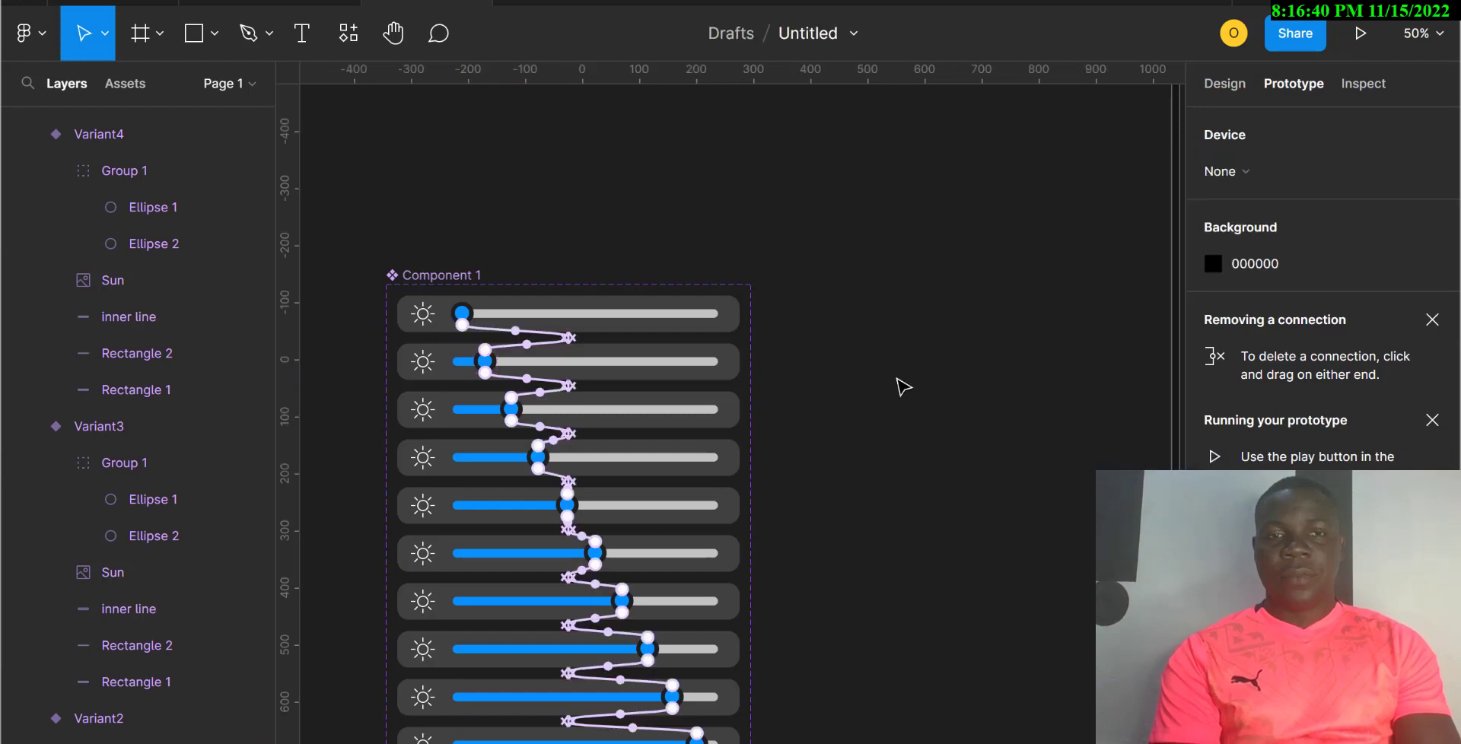
scroll(917, 419, "down", 3)
scroll(917, 420, "right", 3)
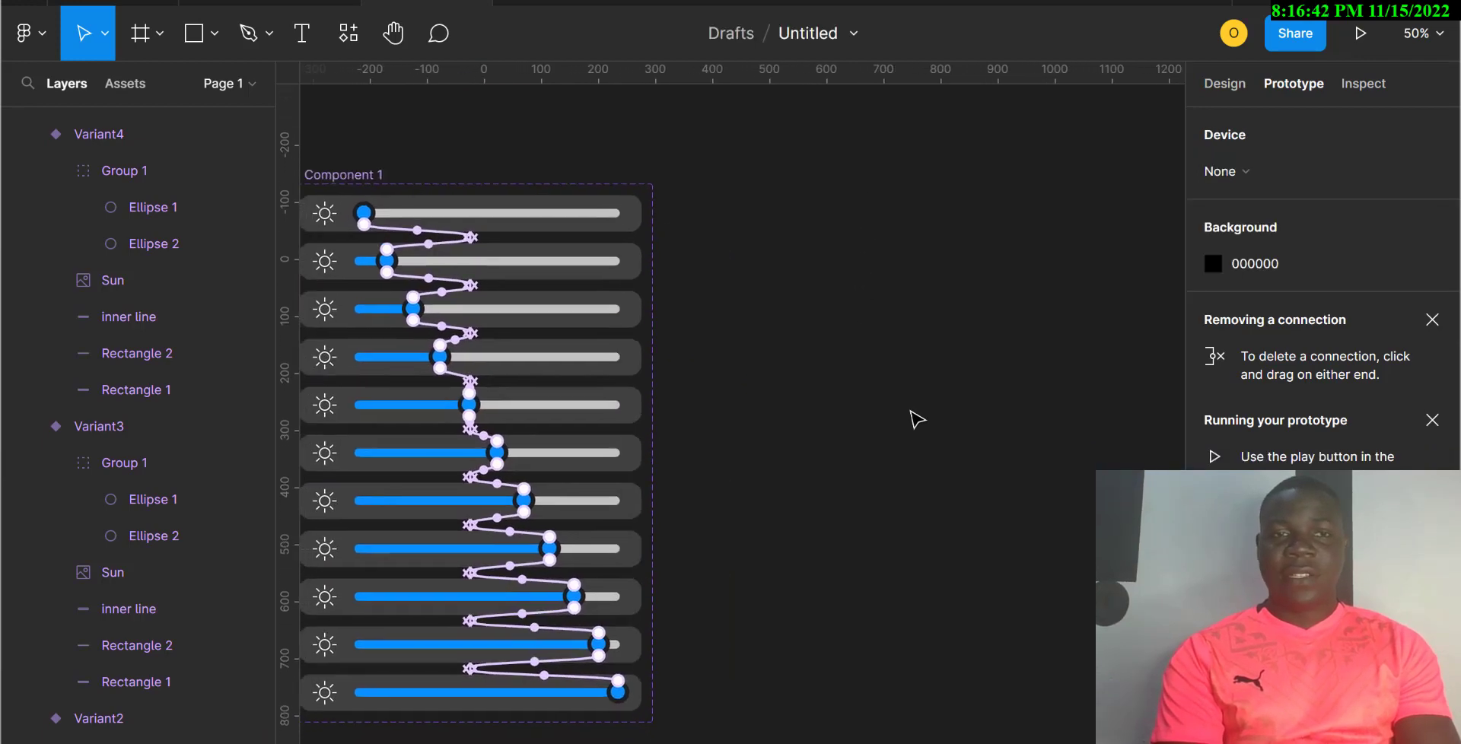
left_click(157, 35)
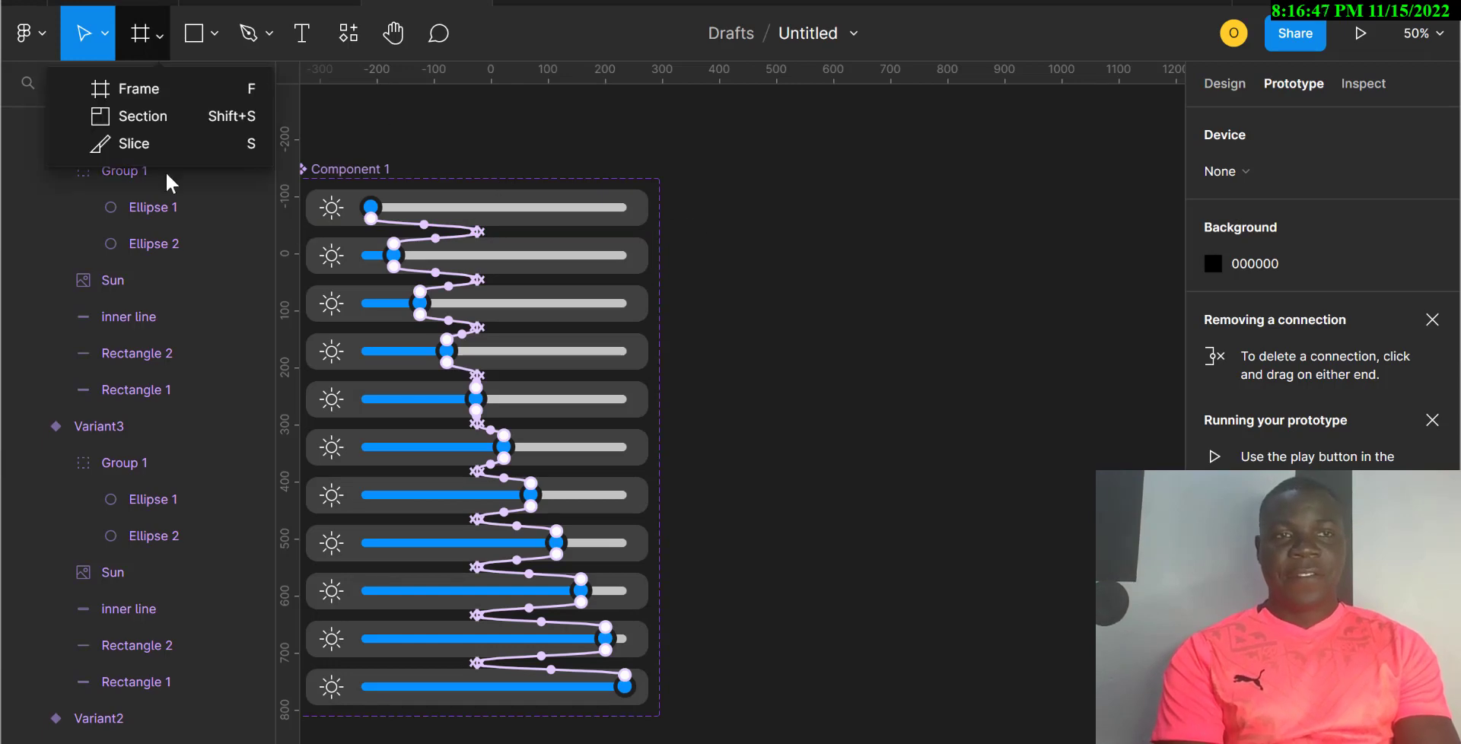
left_click(153, 91)
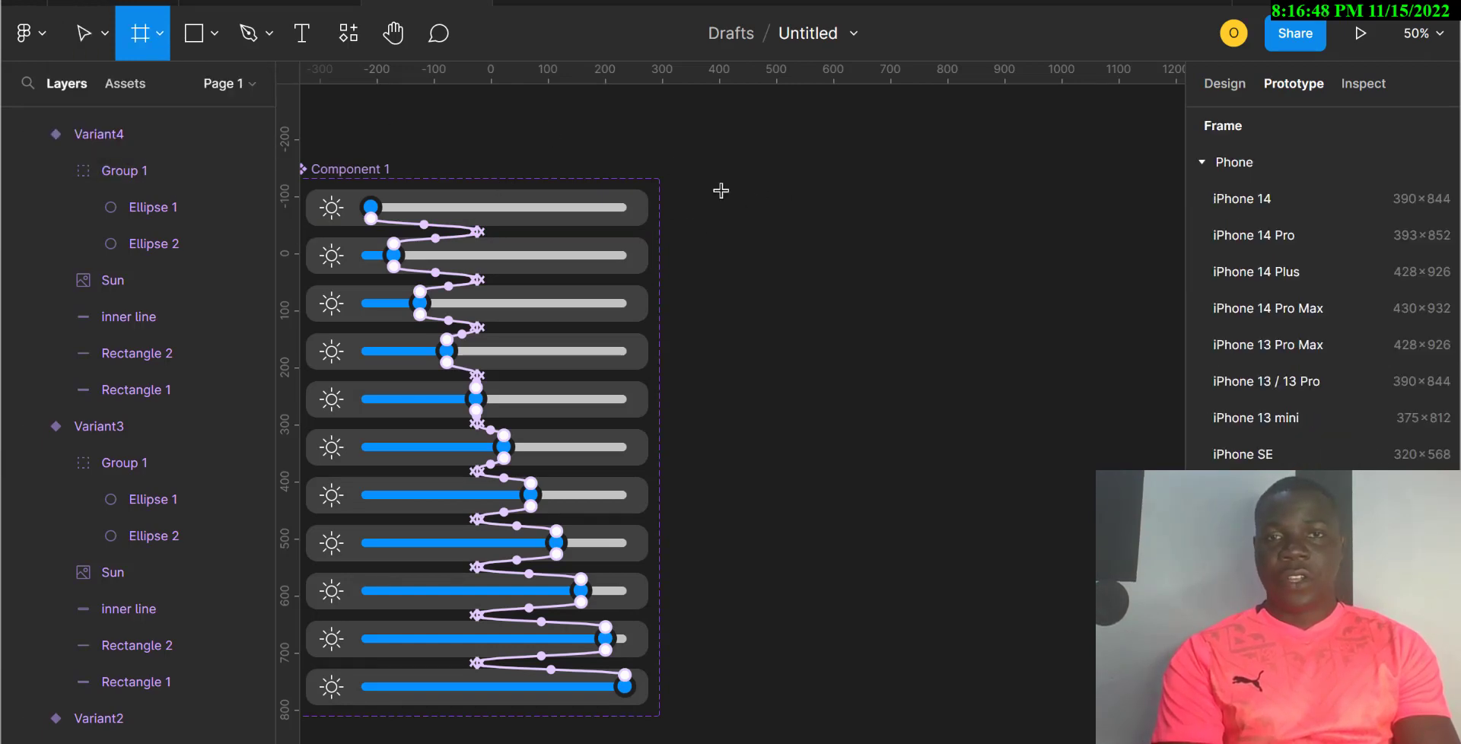
left_click_drag(710, 187, 1078, 288)
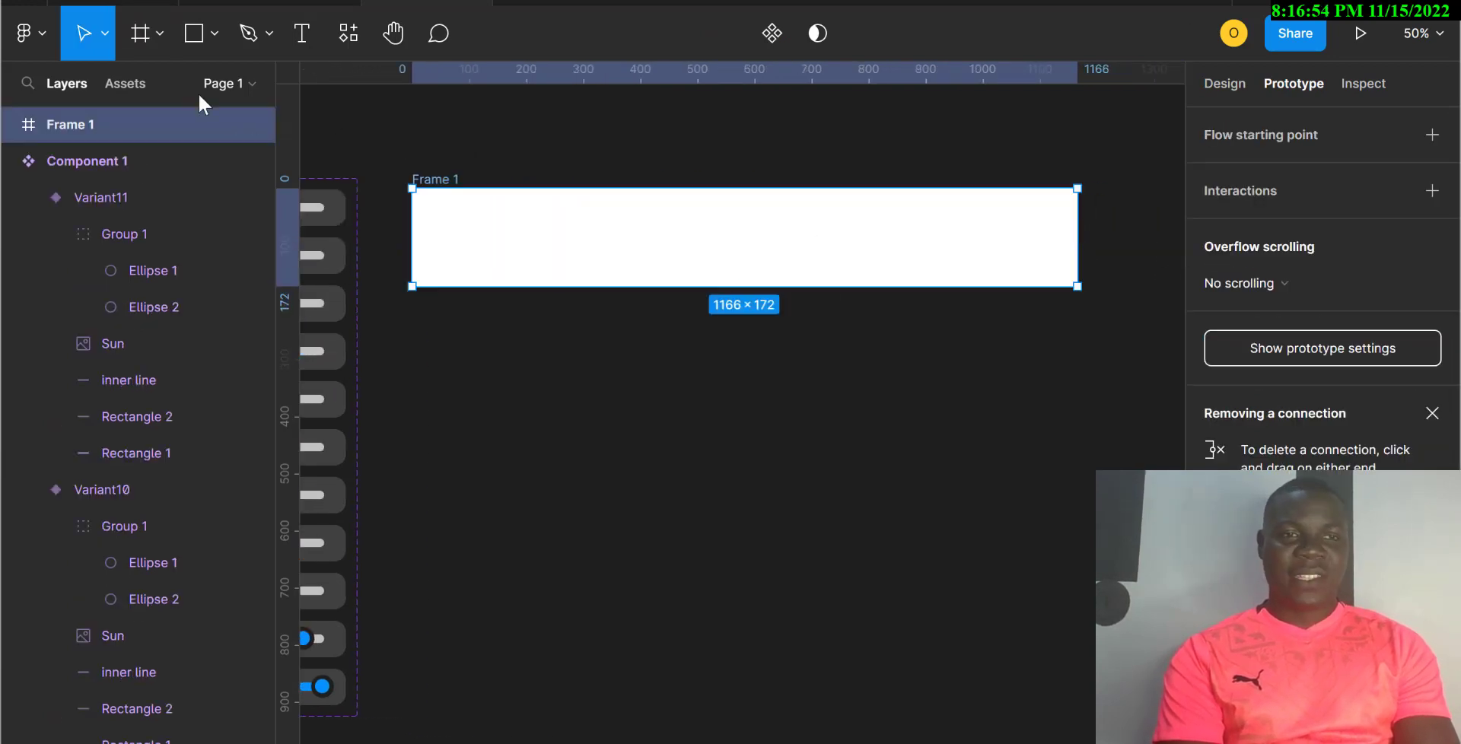
left_click(128, 85)
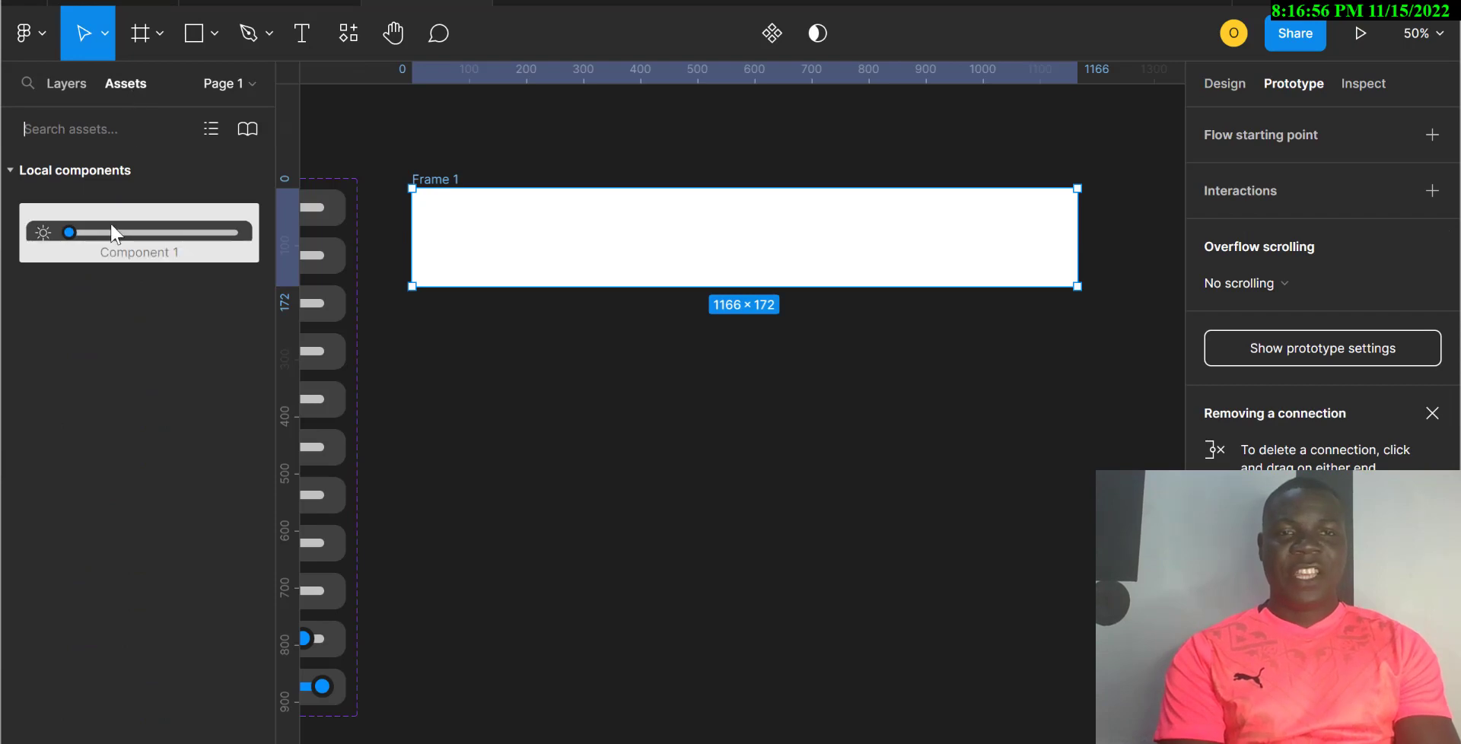
left_click_drag(113, 232, 693, 234)
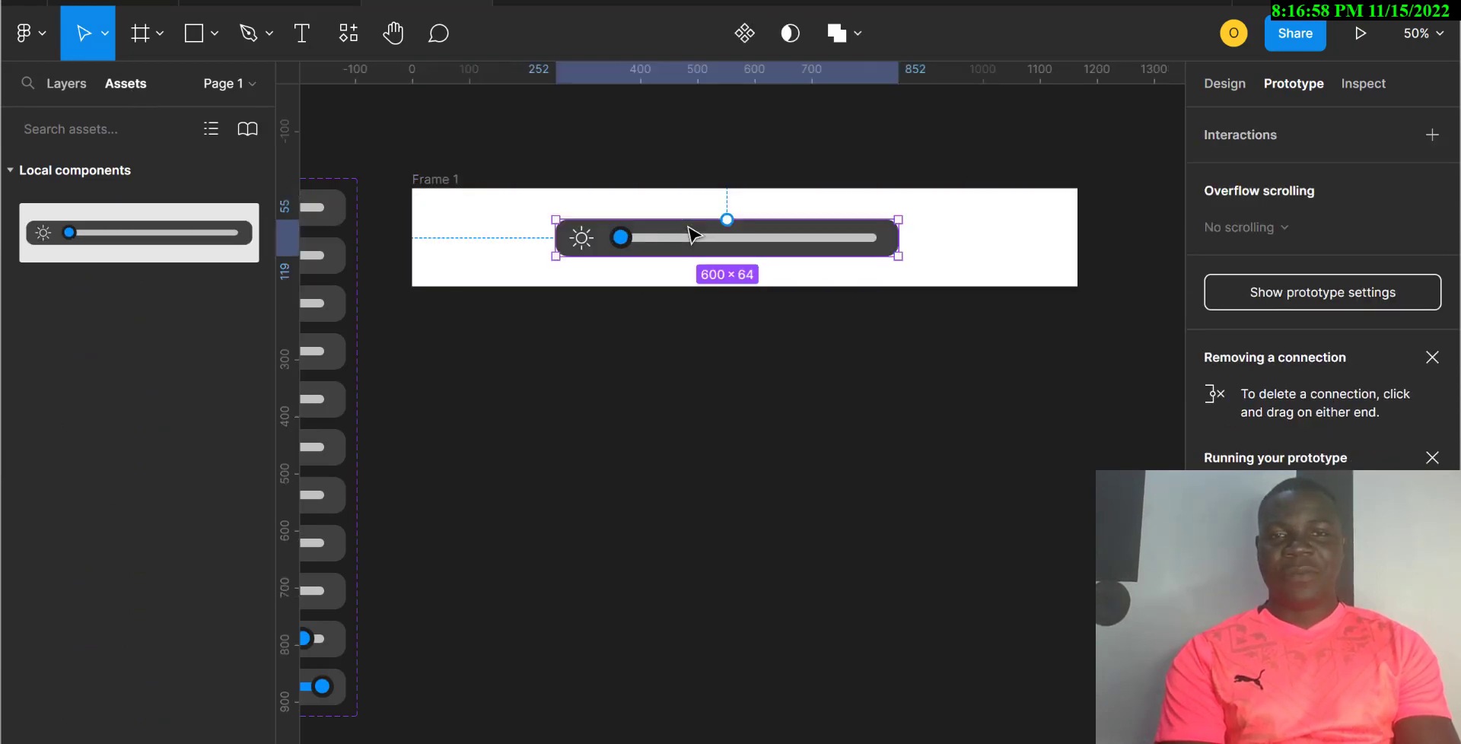